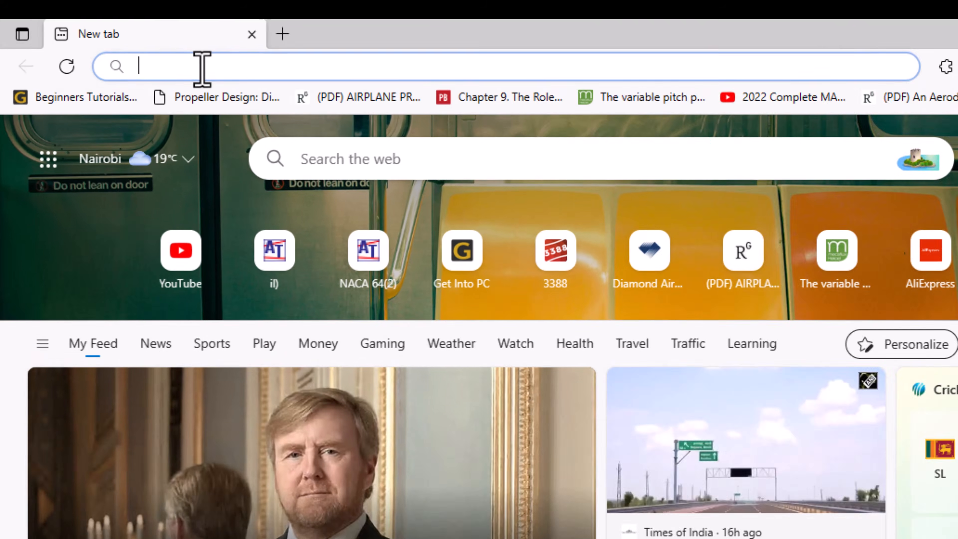
- Search the web for "DA50 RG technical specifications" and review the aircraft's technical specifications table on the Diamond Aircraft site
type("DA50 RG")
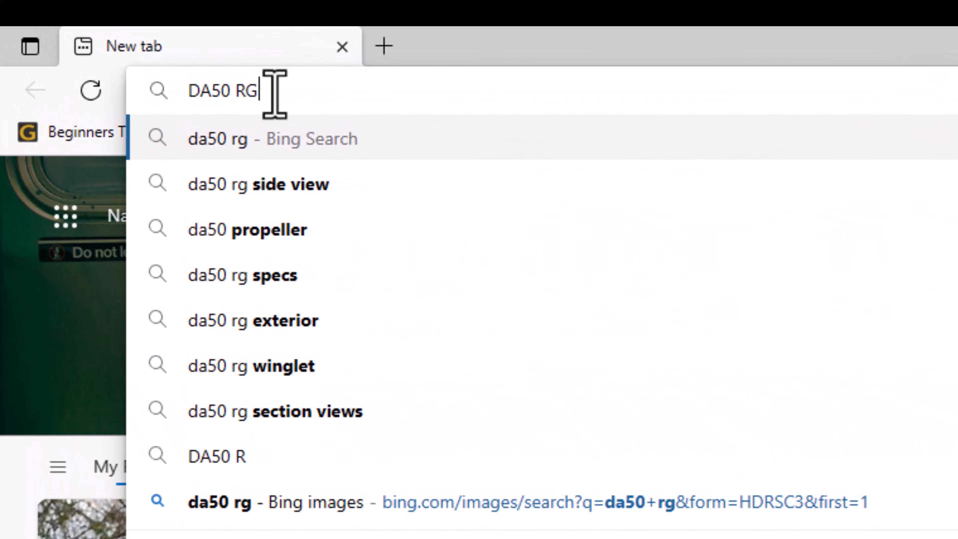
type(" technical specifica")
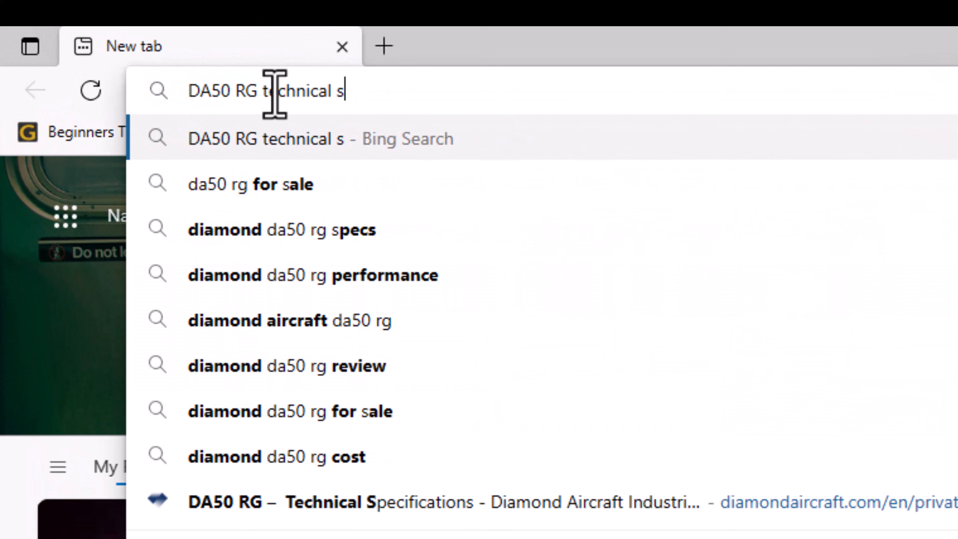
type("tions")
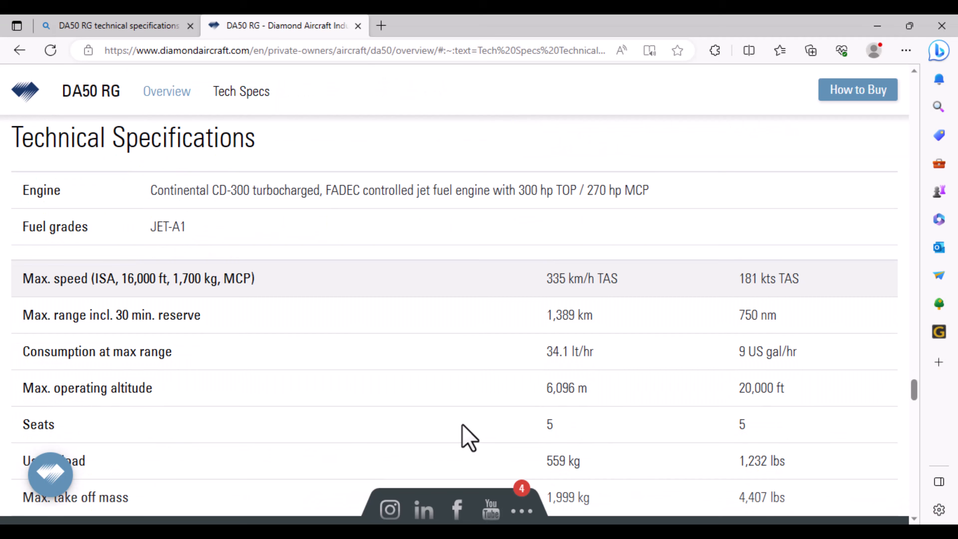
scroll(467, 437, "up", 3)
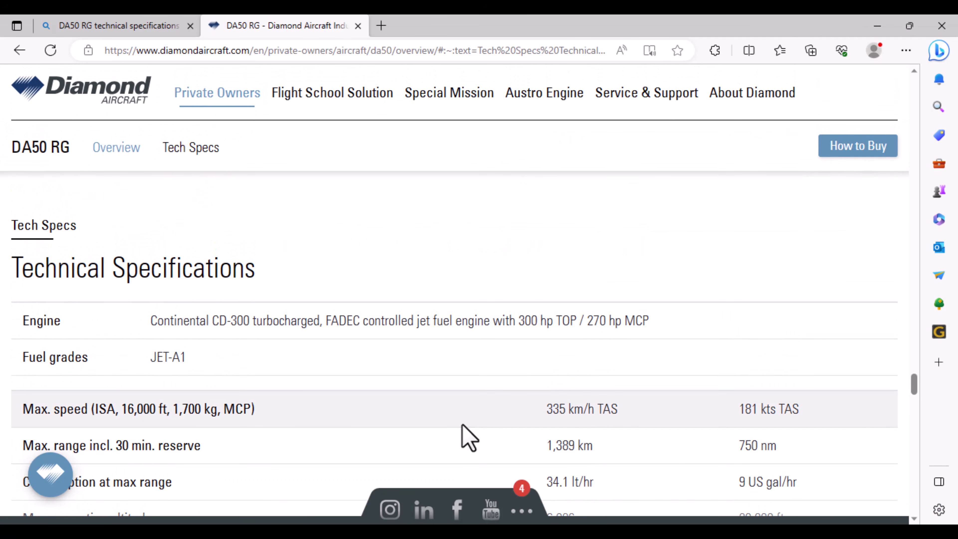
scroll(468, 438, "down", 5)
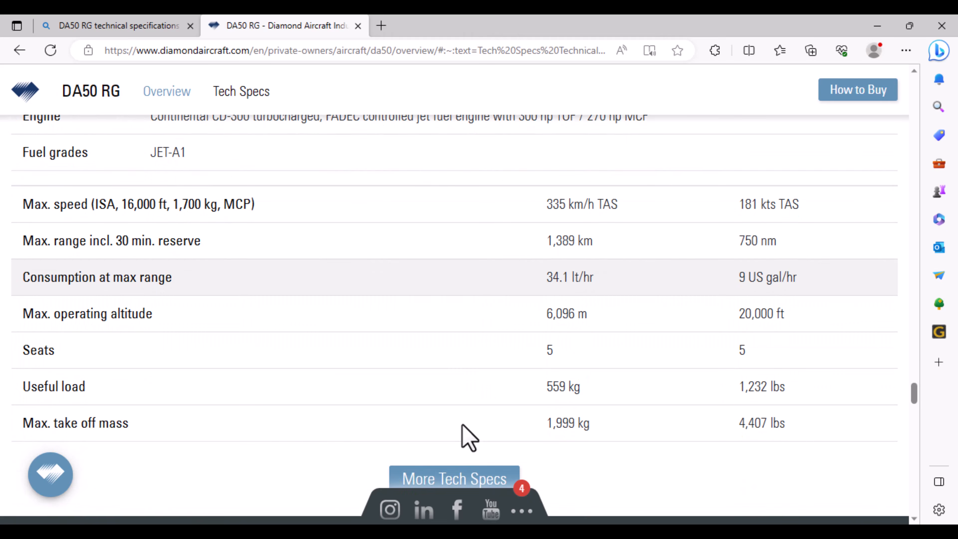
scroll(468, 438, "up", 5)
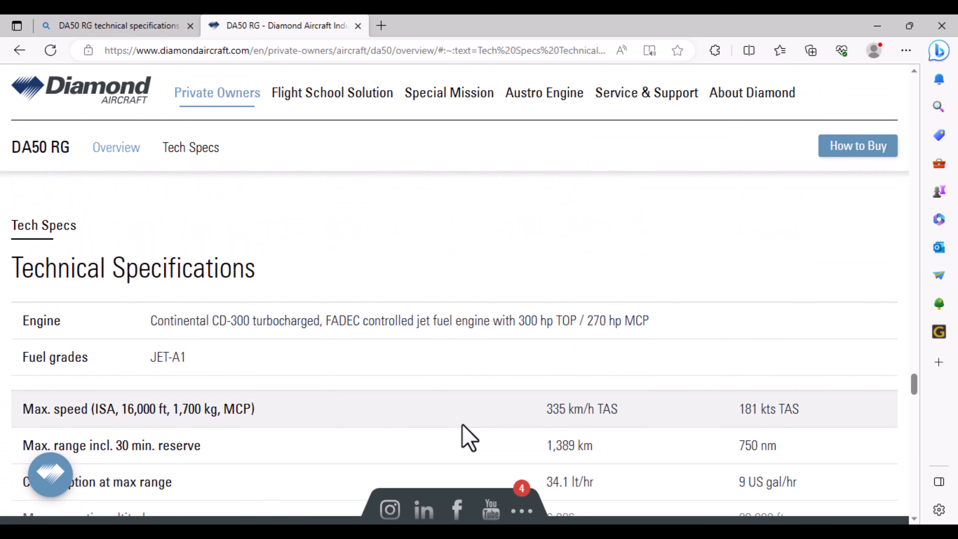
scroll(462, 428, "down", 3)
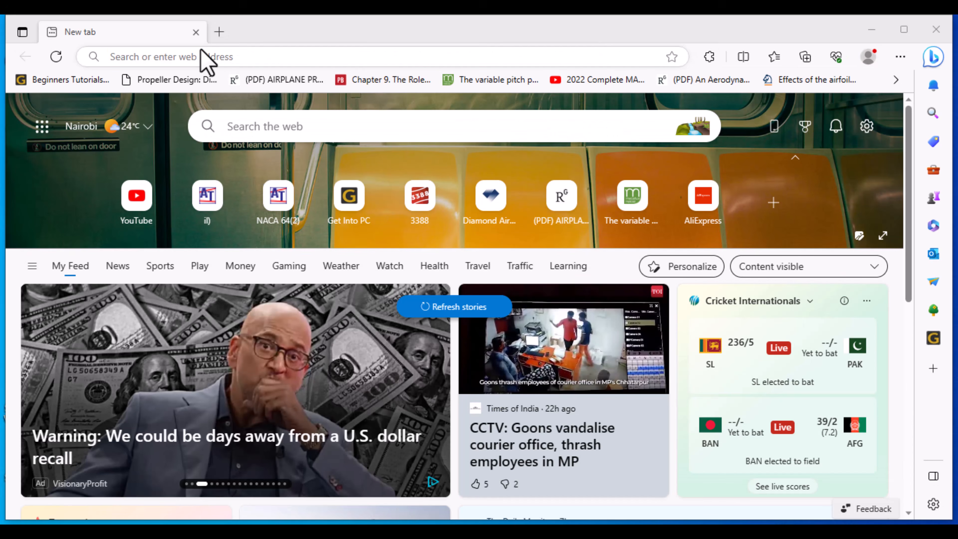
- Search the web for "airfoil tools.com" and open the Airfoil Tools website
left_click(211, 56)
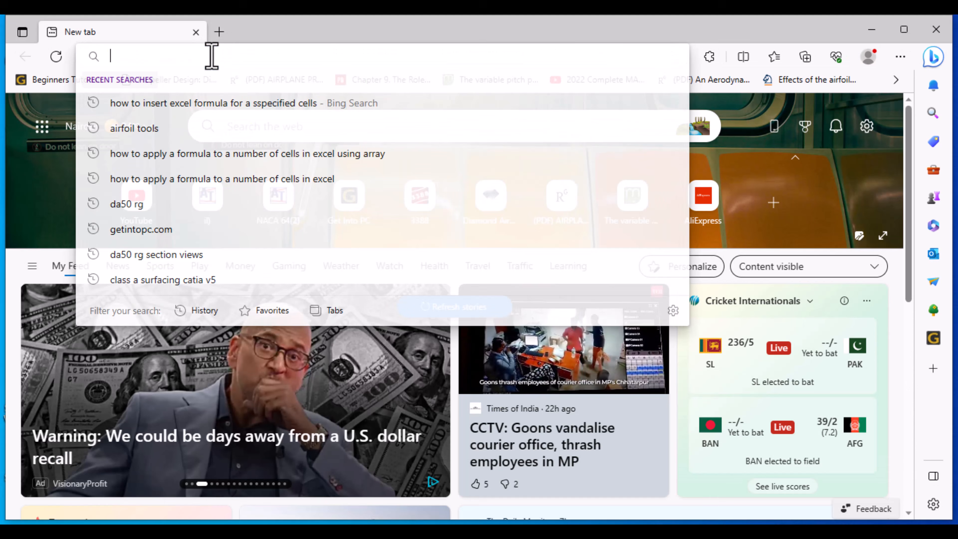
type("a")
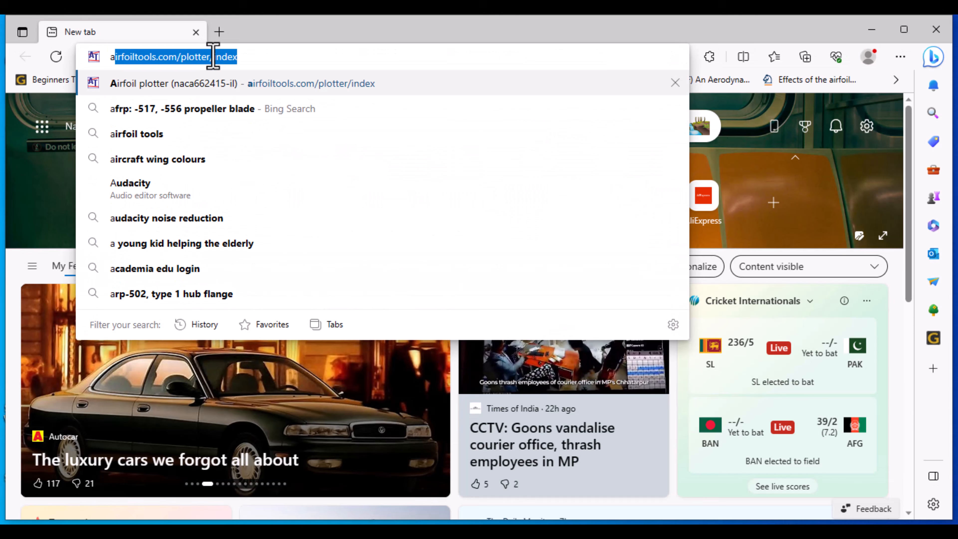
type("irfoil too")
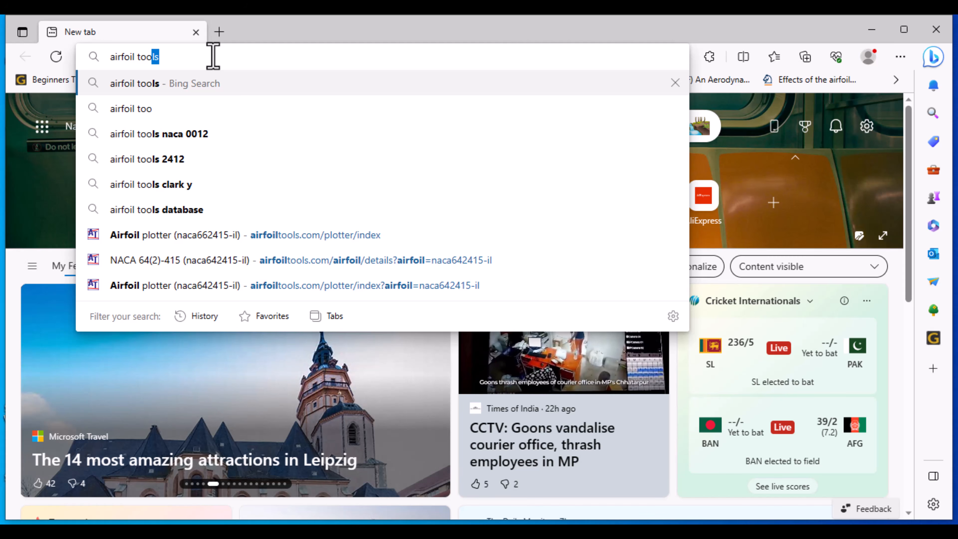
type("ls")
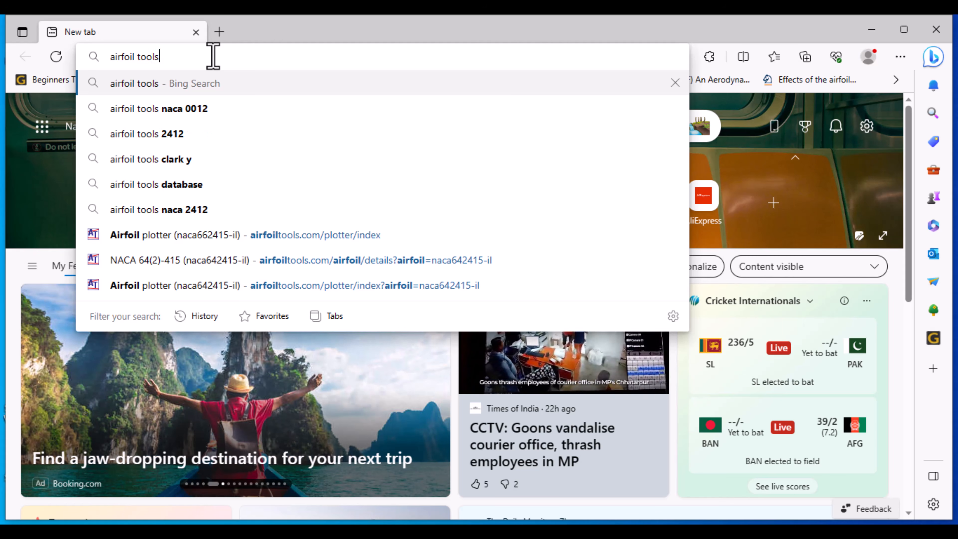
type(".com")
key("Return")
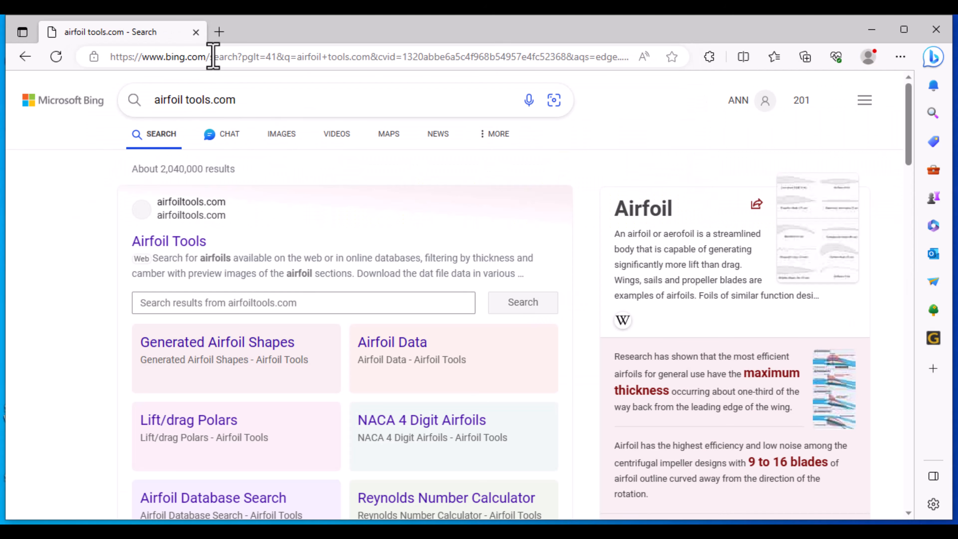
left_click(171, 238)
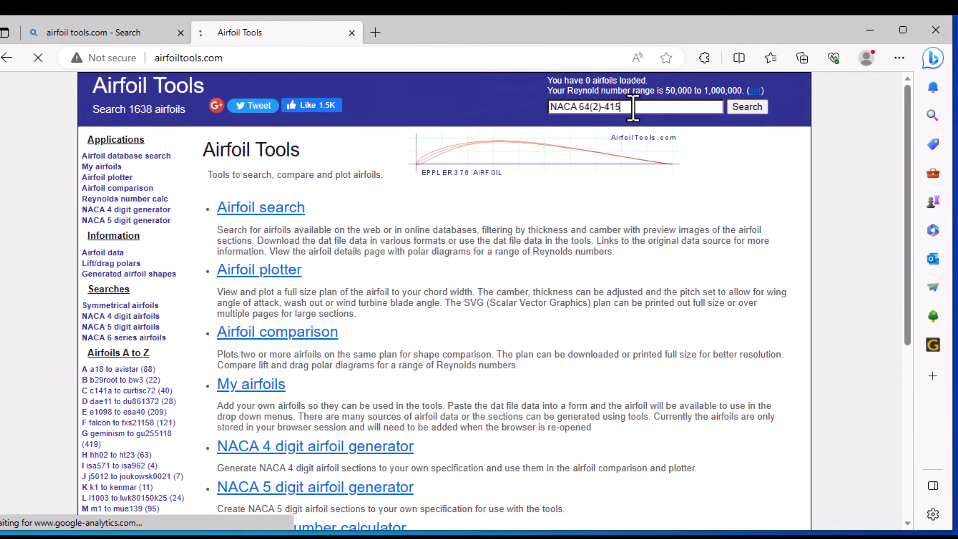
- Search the site for NACA 64(2)-415, open the naca642415-il details, and send that airfoil to the airfoil plotter
key("Return")
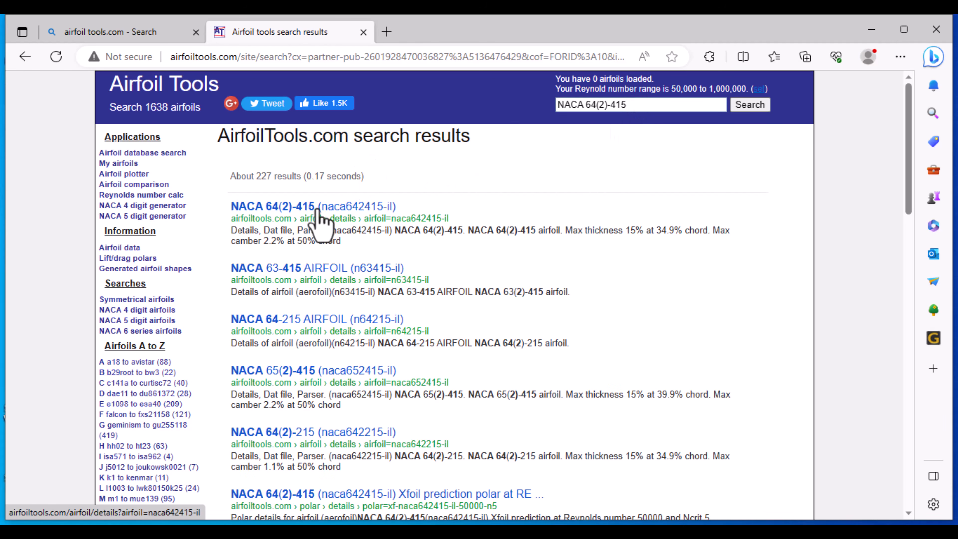
left_click(319, 209)
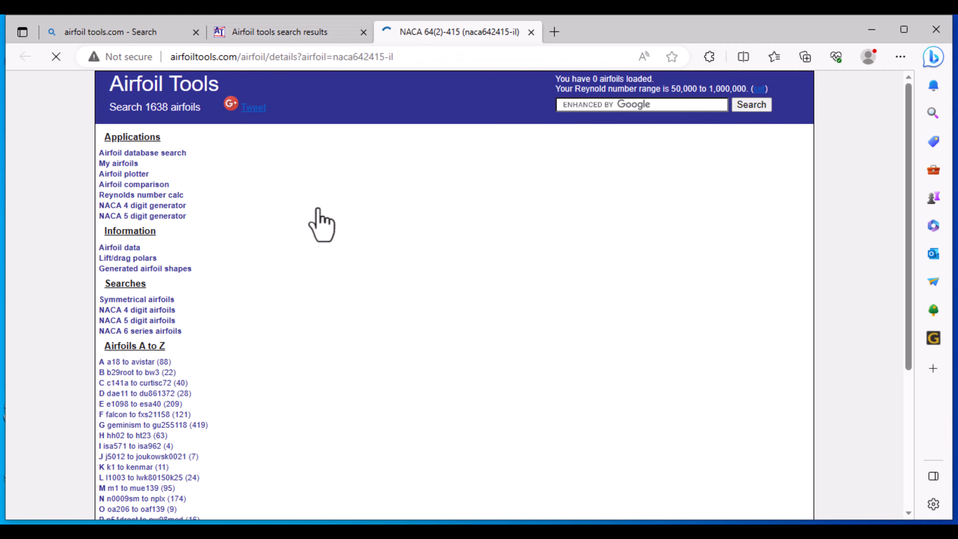
scroll(434, 344, "down", 4)
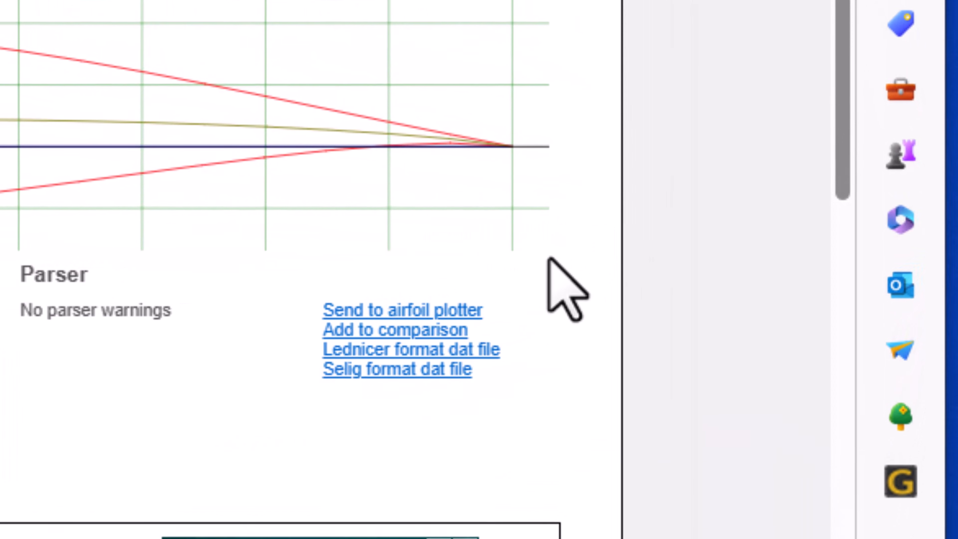
left_click(651, 278)
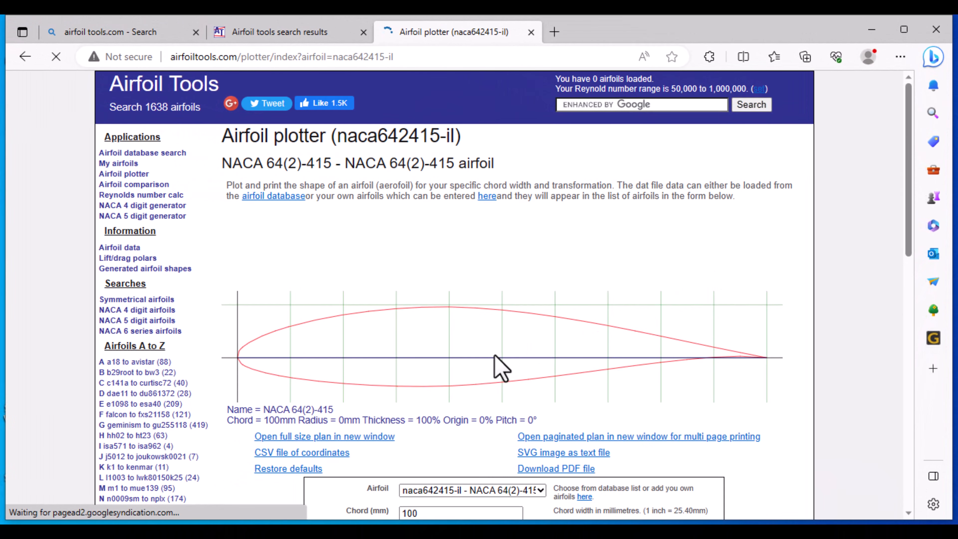
- Plot the NACA 64(2)-415 airfoil with a chord of 1863 mm and a pitch of 2 degrees
scroll(335, 449, "down", 5)
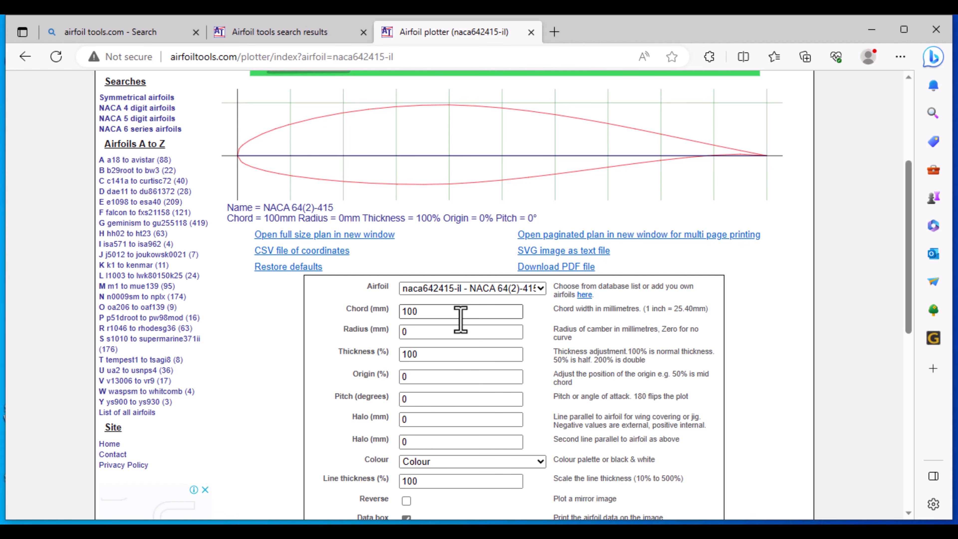
double_click(460, 311)
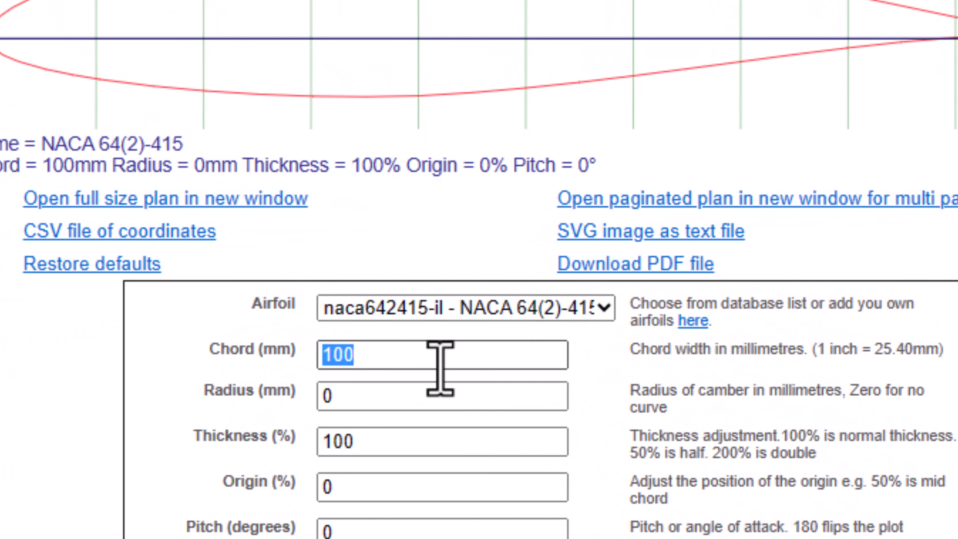
type("1")
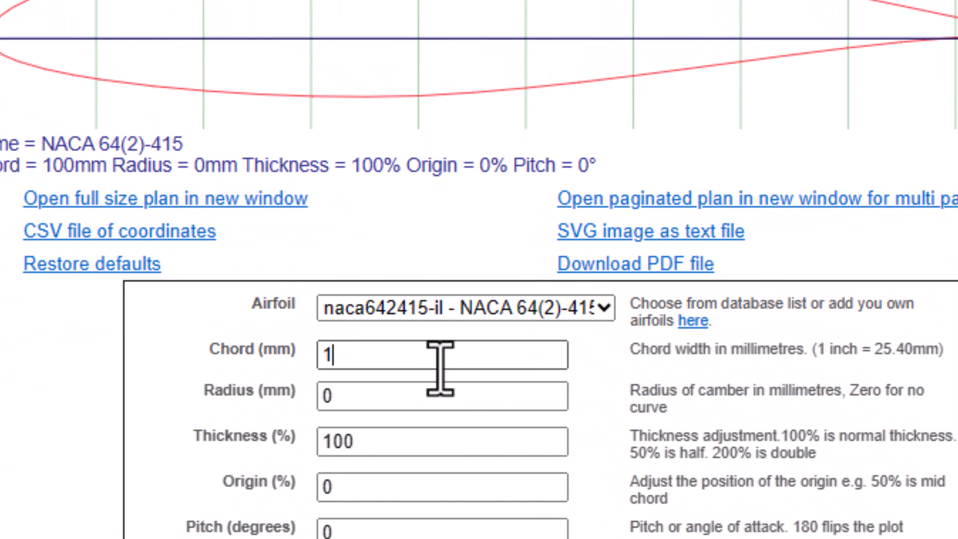
type("863")
scroll(380, 457, "down", 3)
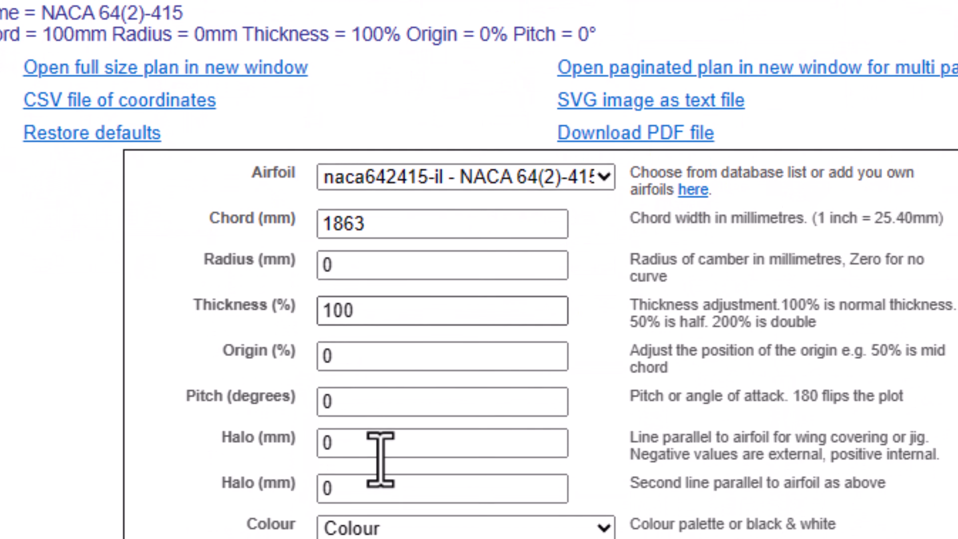
double_click(365, 395)
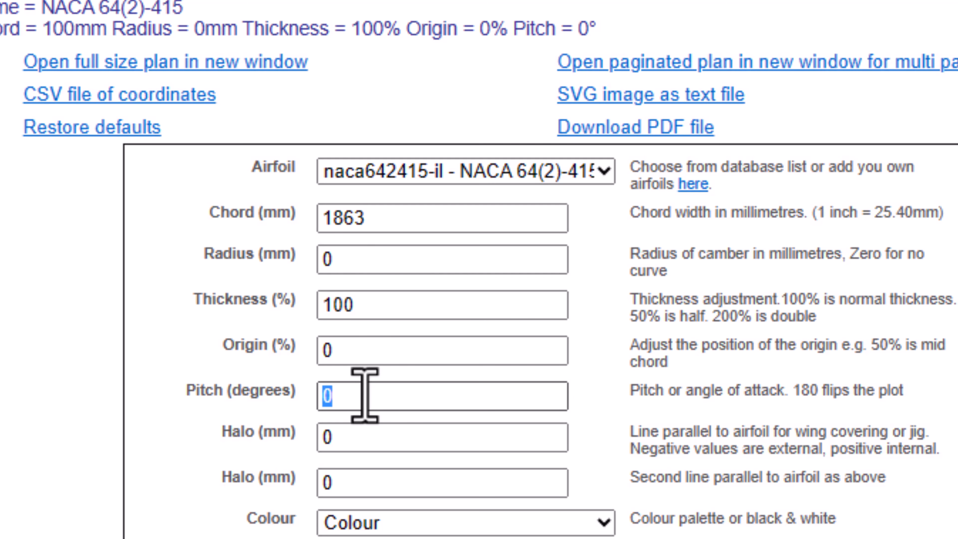
type("2")
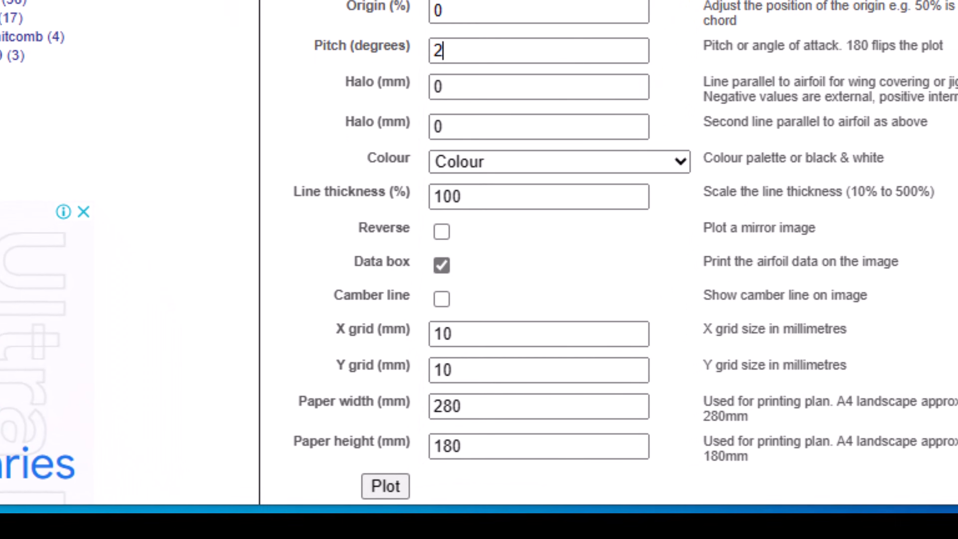
left_click(374, 509)
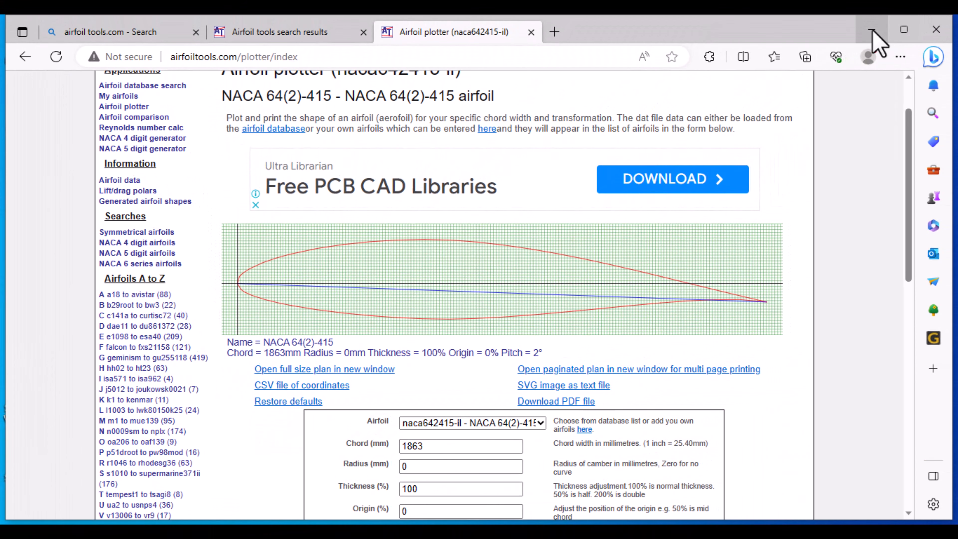
- Download the CSV file of coordinates for the plotted 1863 mm chord airfoil
left_click(872, 31)
left_click(866, 121)
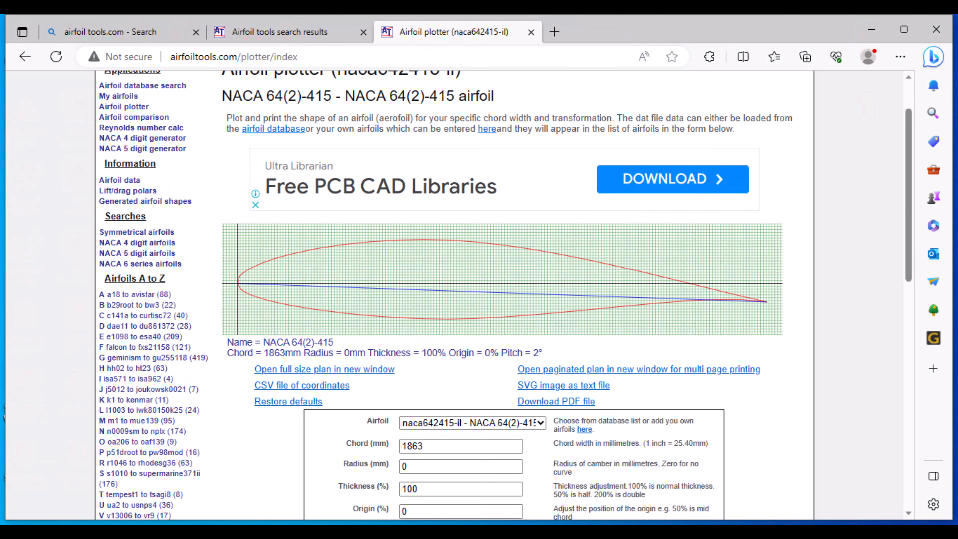
scroll(411, 443, "down", 3)
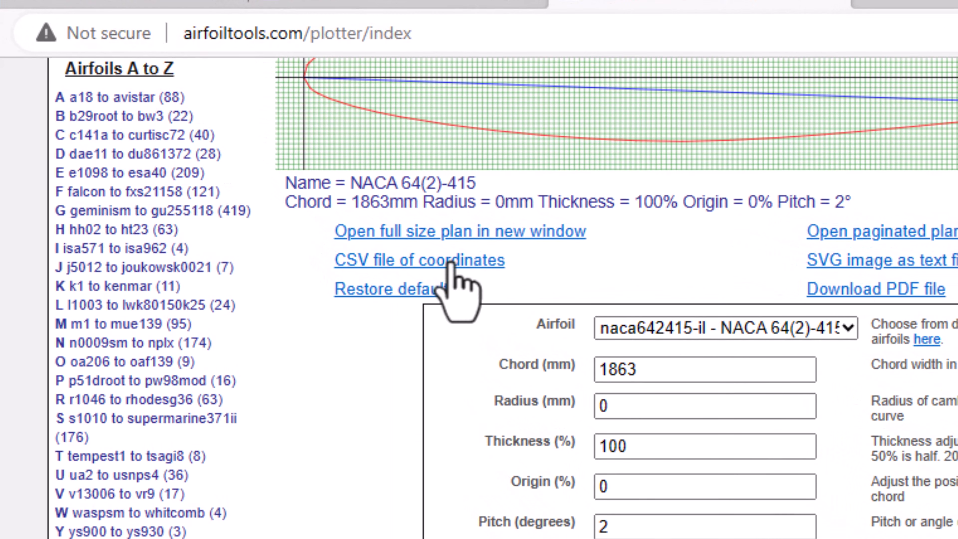
left_click(327, 234)
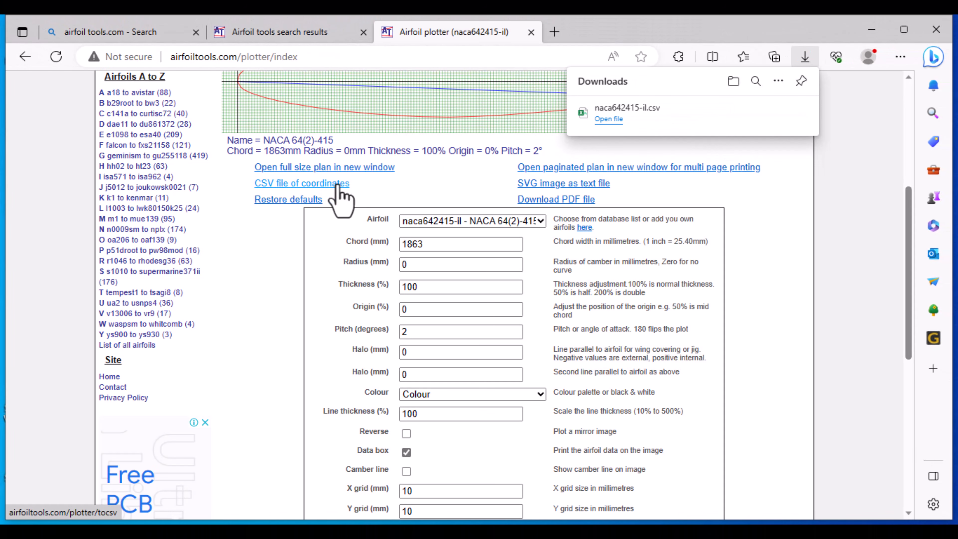
- Replot the airfoil with a chord of 1262 mm and download its CSV file of coordinates
double_click(428, 244)
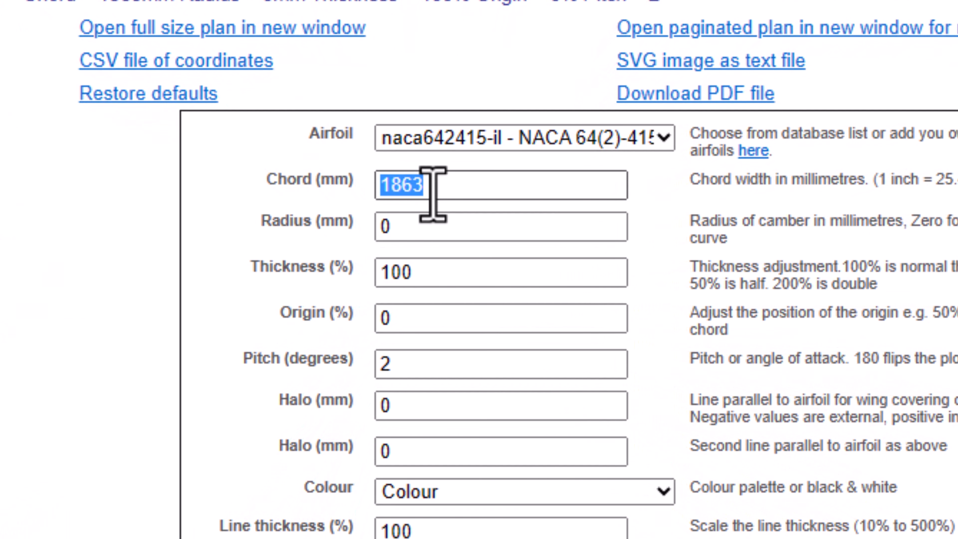
type("1262")
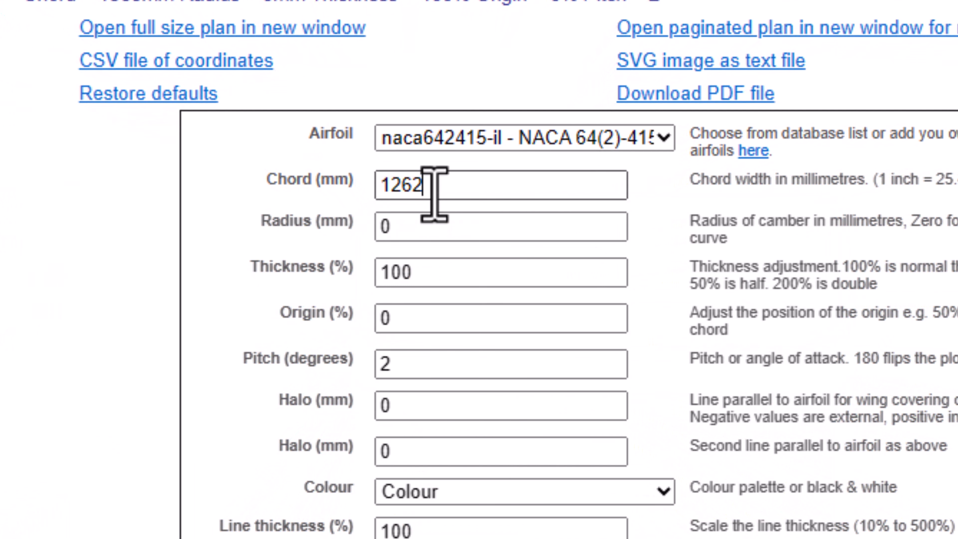
scroll(447, 224, "down", 5)
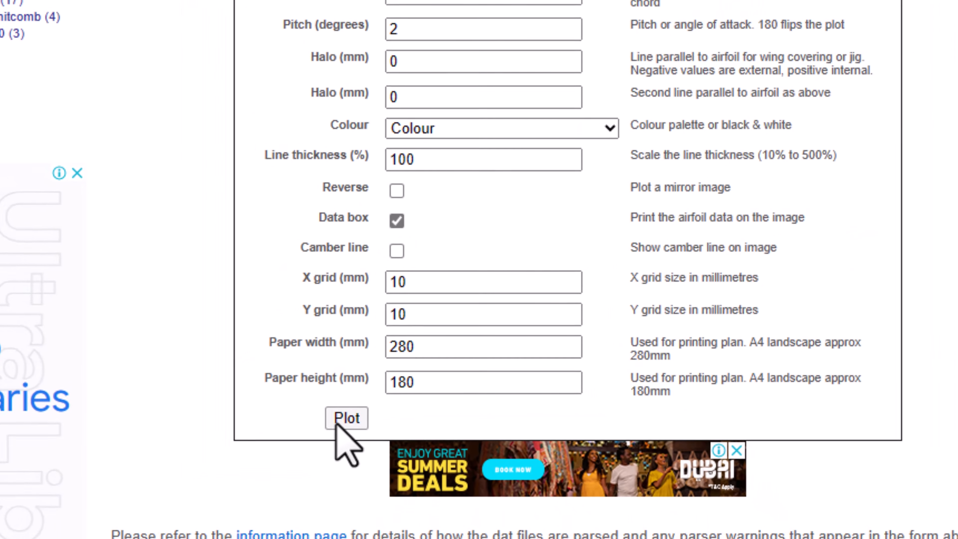
left_click(345, 419)
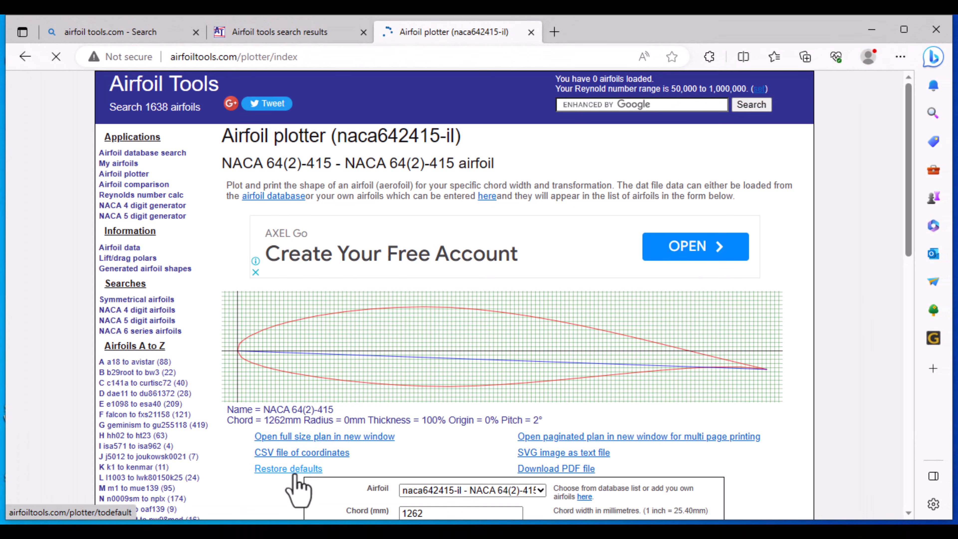
left_click(309, 454)
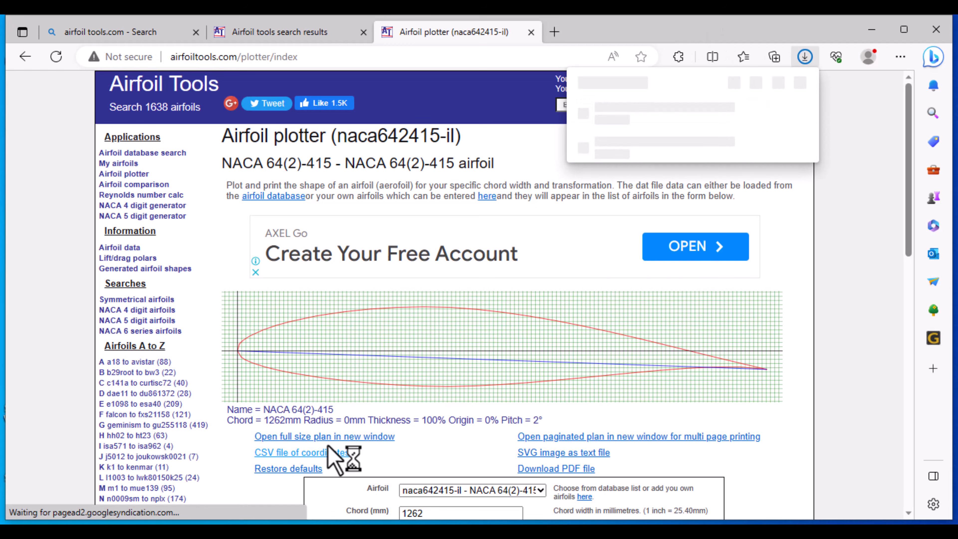
- Replot the NACA 64(2)-415 airfoil with a chord of 901 mm
scroll(454, 394, "down", 5)
double_click(454, 316)
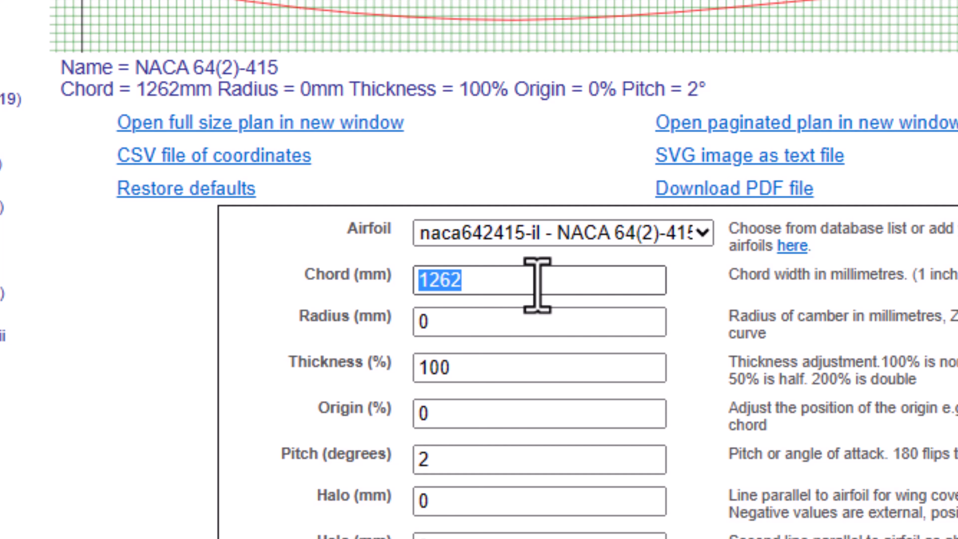
type("901")
scroll(535, 392, "down", 3)
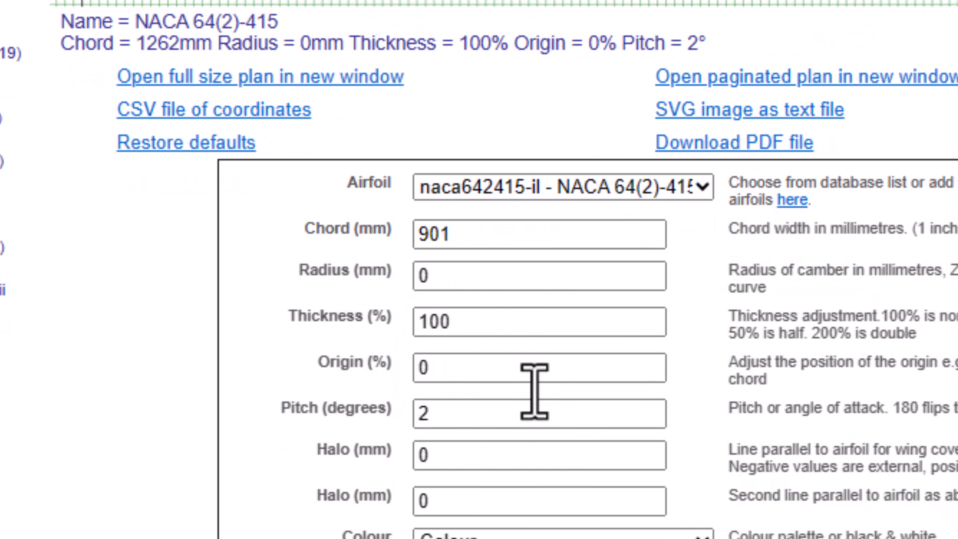
scroll(535, 420, "down", 3)
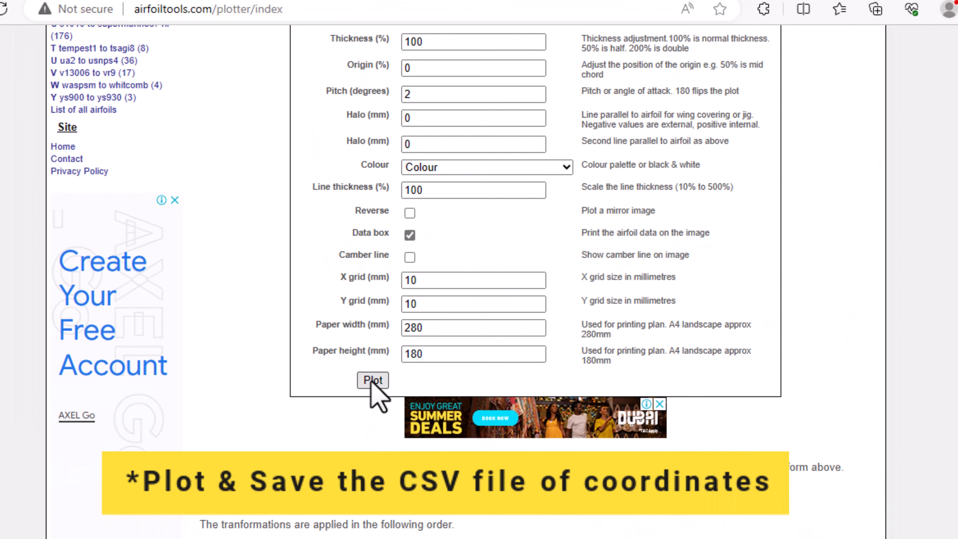
left_click(371, 382)
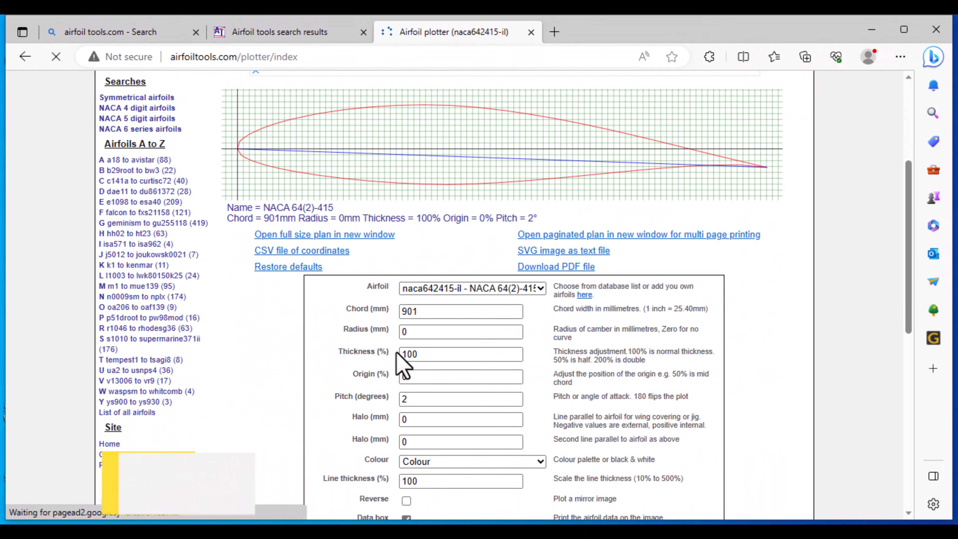
- Replot the airfoil as a mirror image with a 375 mm chord and 50% thickness, and download its CSV file of coordinates
double_click(444, 312)
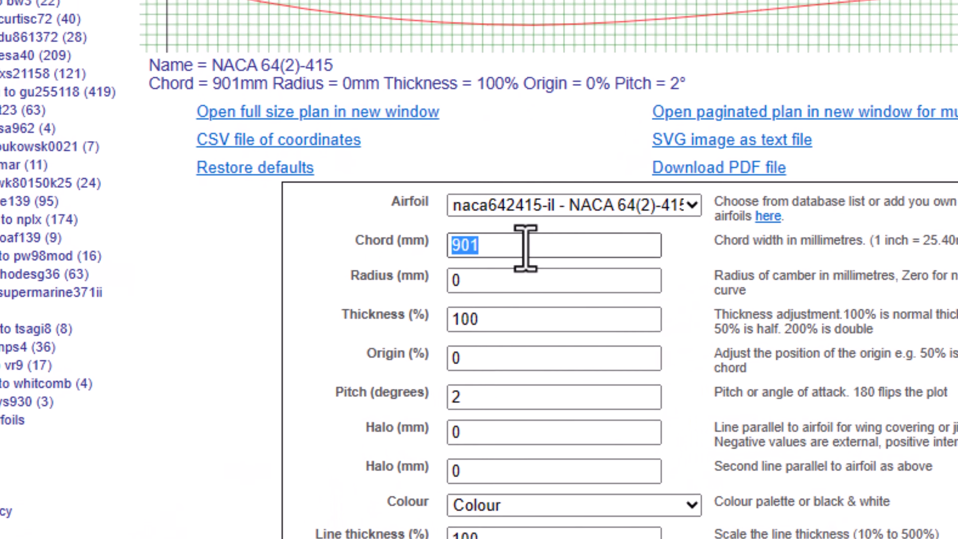
type("375")
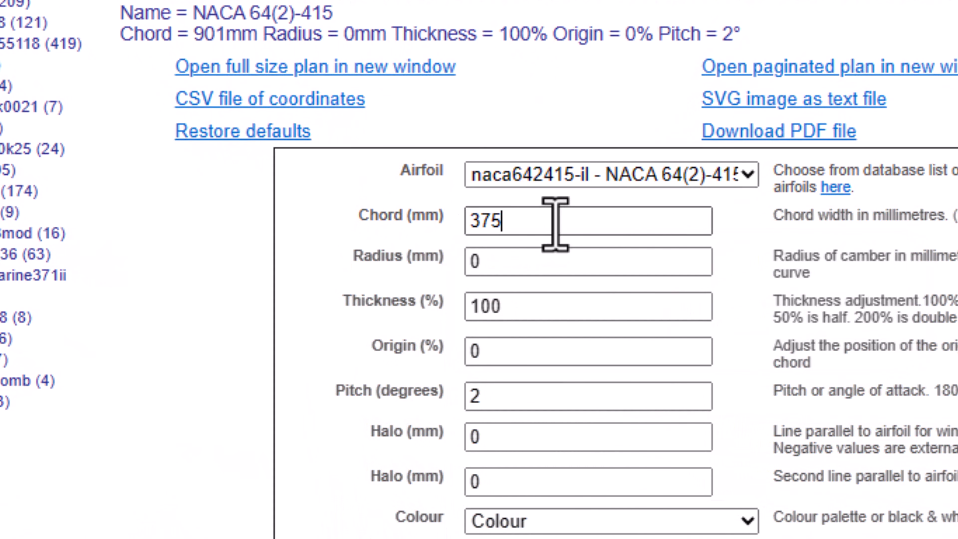
double_click(494, 318)
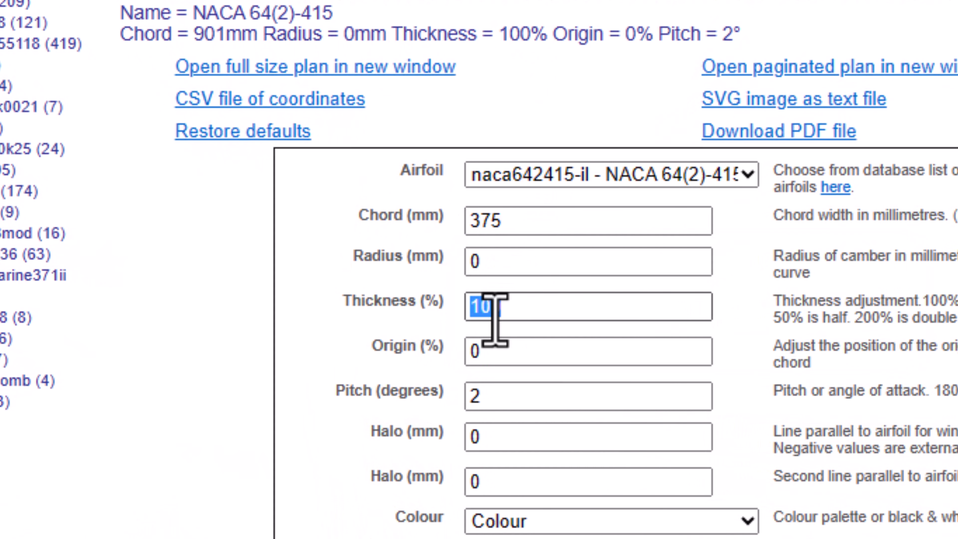
type("50")
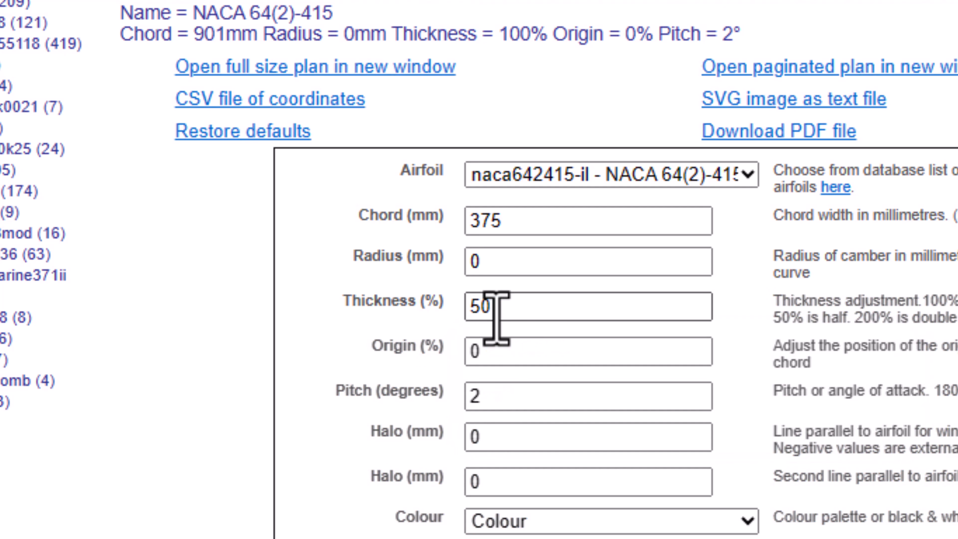
scroll(510, 334, "down", 2)
scroll(511, 337, "down", 4)
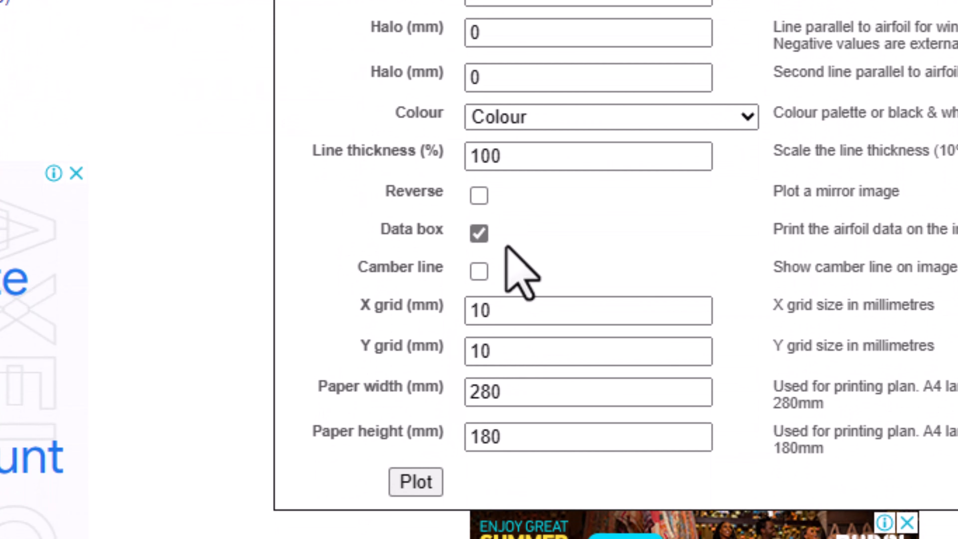
left_click(476, 198)
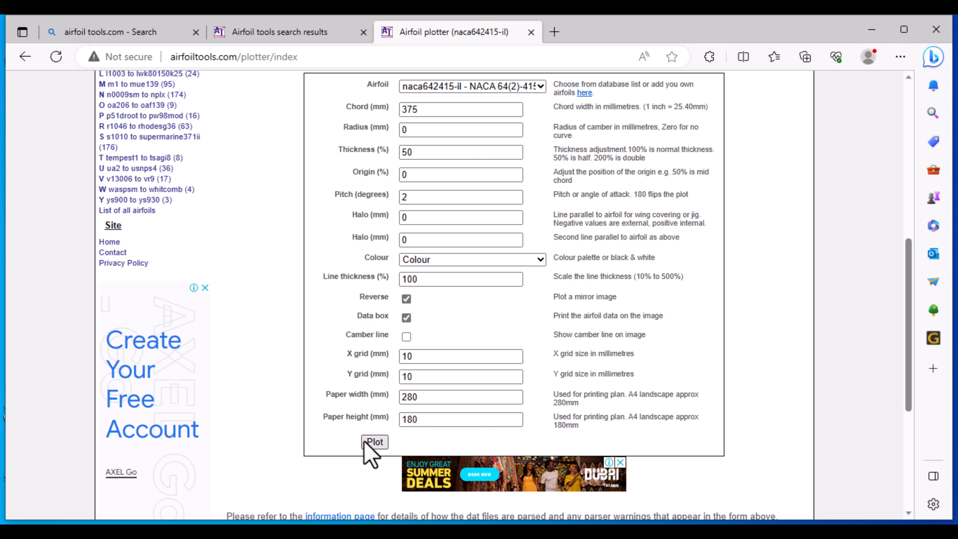
left_click(374, 442)
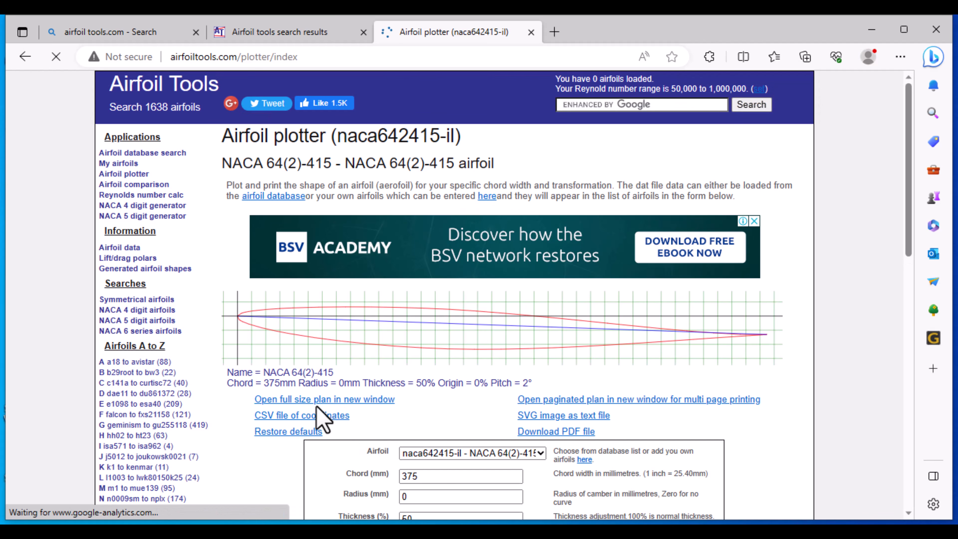
left_click(314, 416)
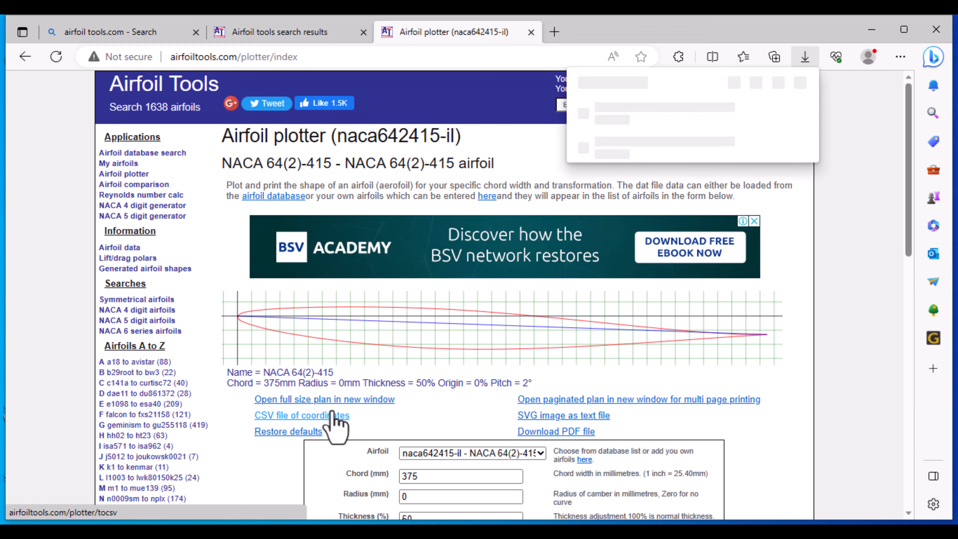
- Switch to the AIRFOILS folder on the desktop and rename the file naca642415-il as ROOT AIRFOIL
left_click(870, 30)
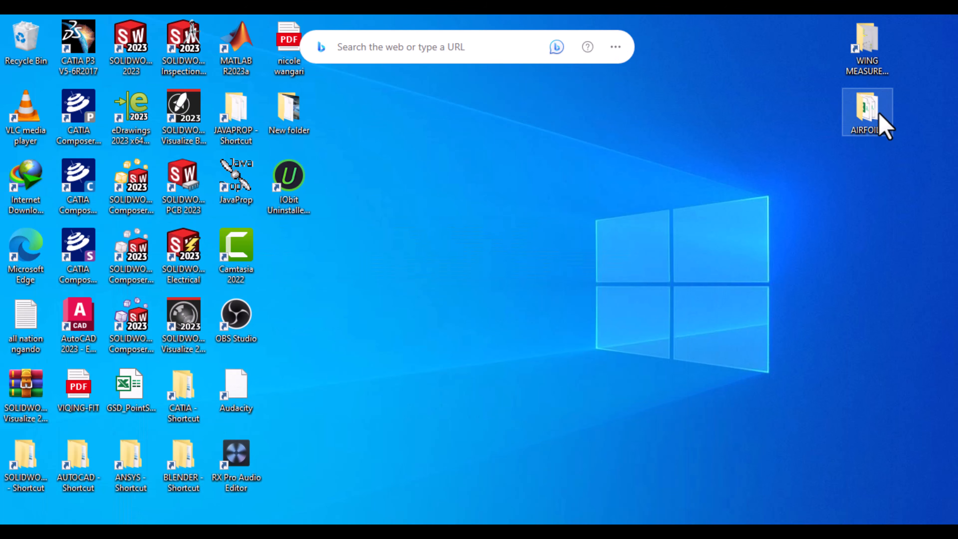
double_click(878, 115)
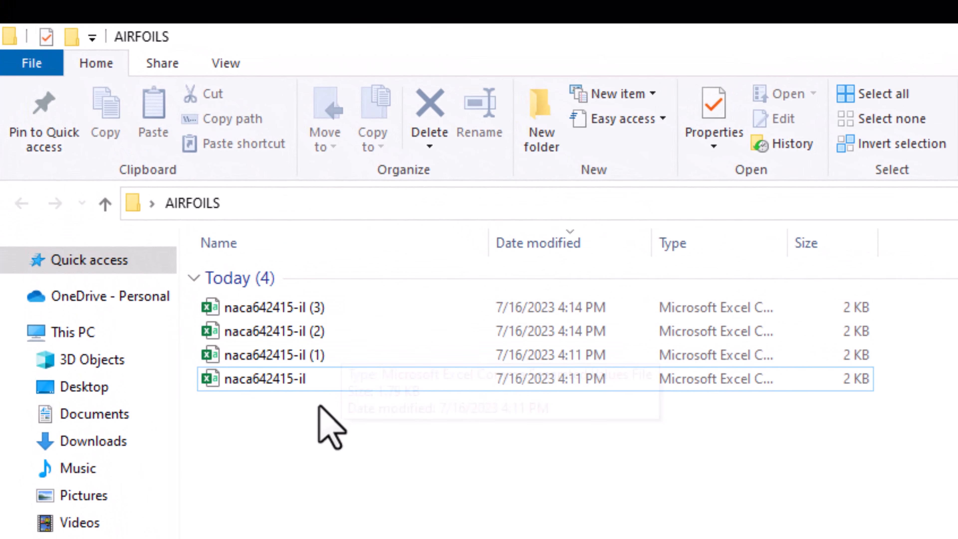
left_click(265, 388)
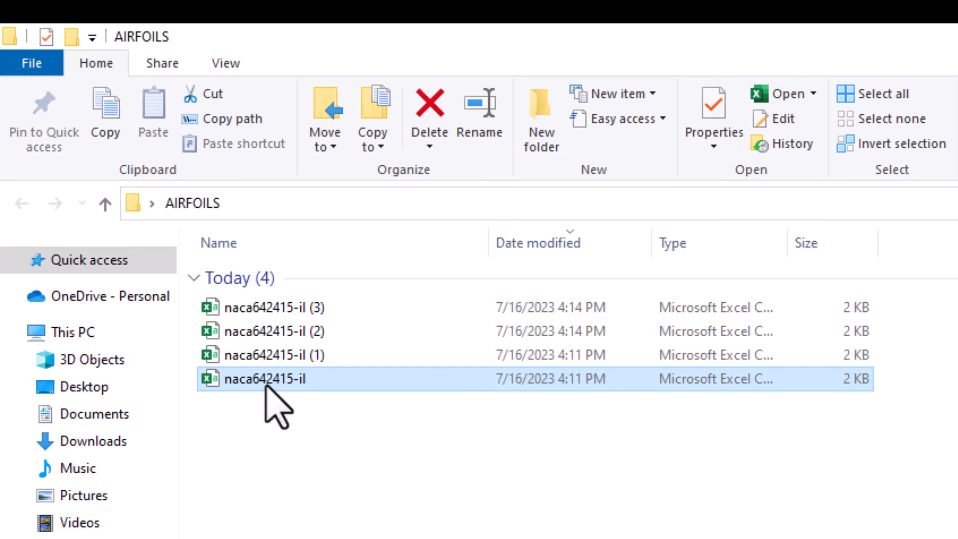
left_click(266, 388)
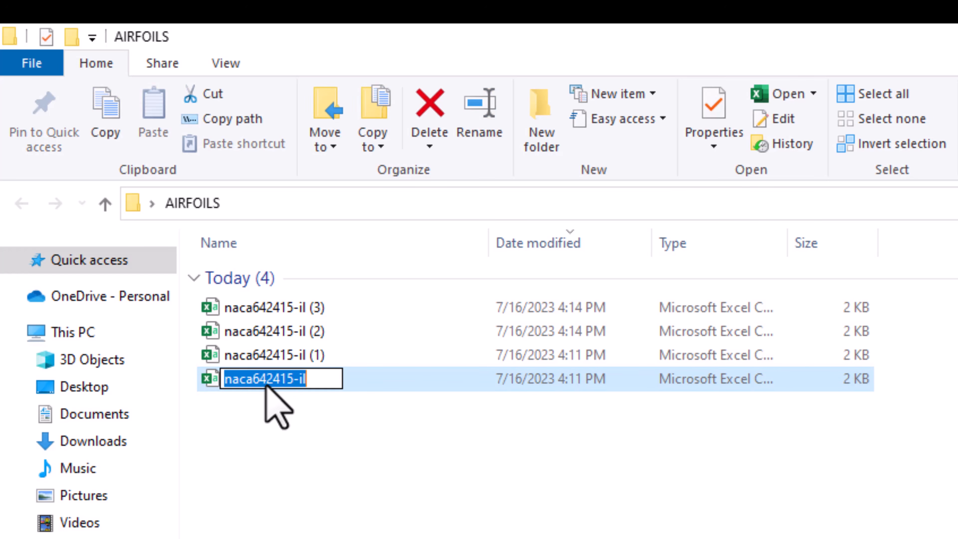
type("ROOT AIRFOIL")
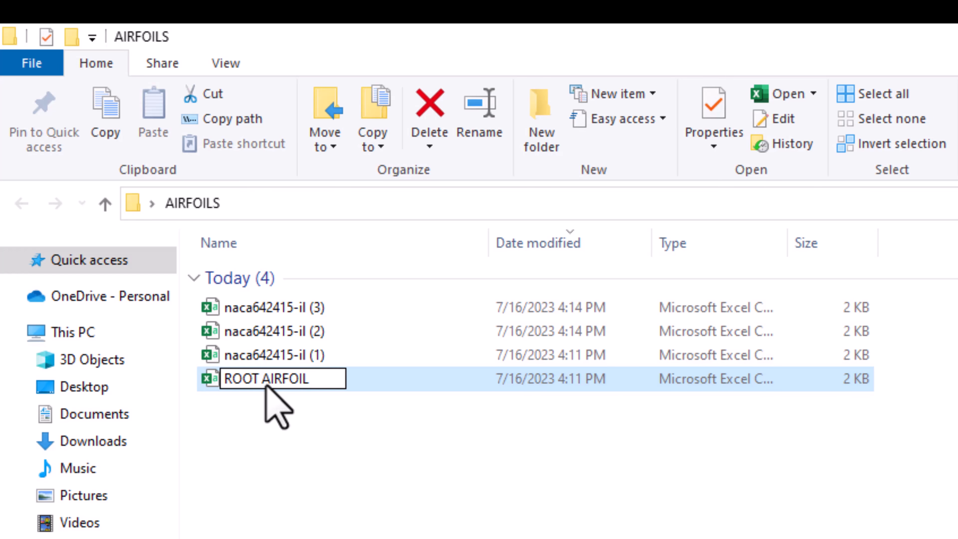
key("Return")
- Rename the file naca642415-il (1) as MID AIRFOIL
left_click(279, 357)
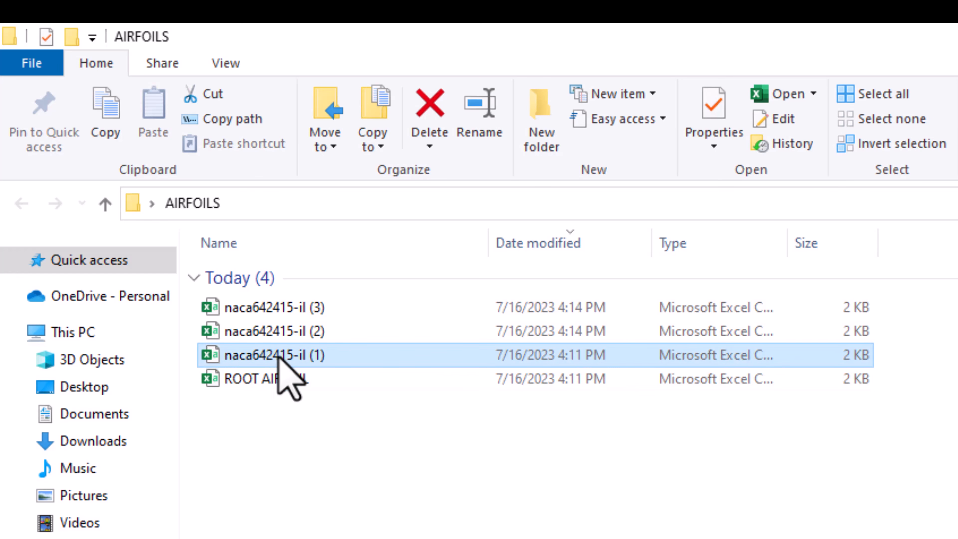
left_click(278, 357)
type("MID AIRF")
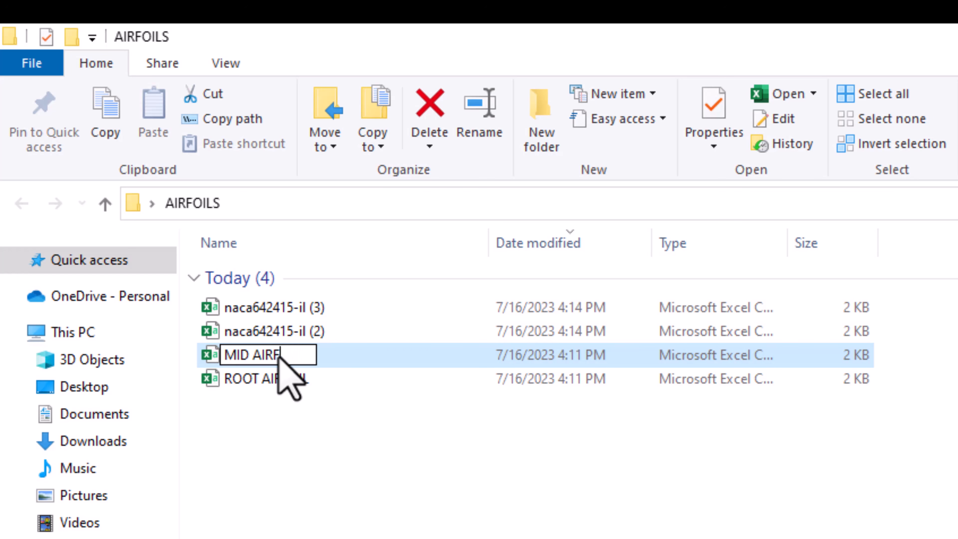
type("OIL")
key("Return")
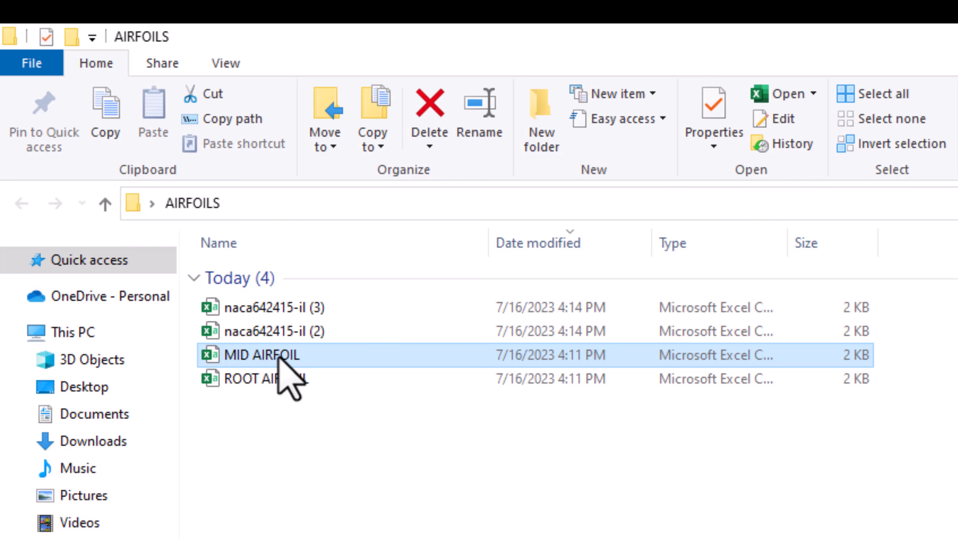
- Rename the file naca642415-il (2) as TIP AIRFOIL
left_click(281, 330)
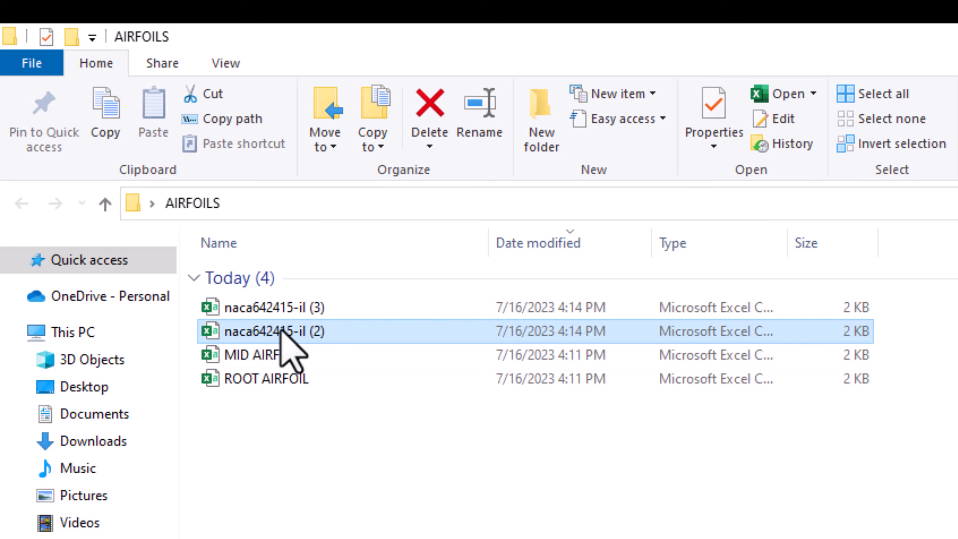
left_click(280, 330)
type("TIP")
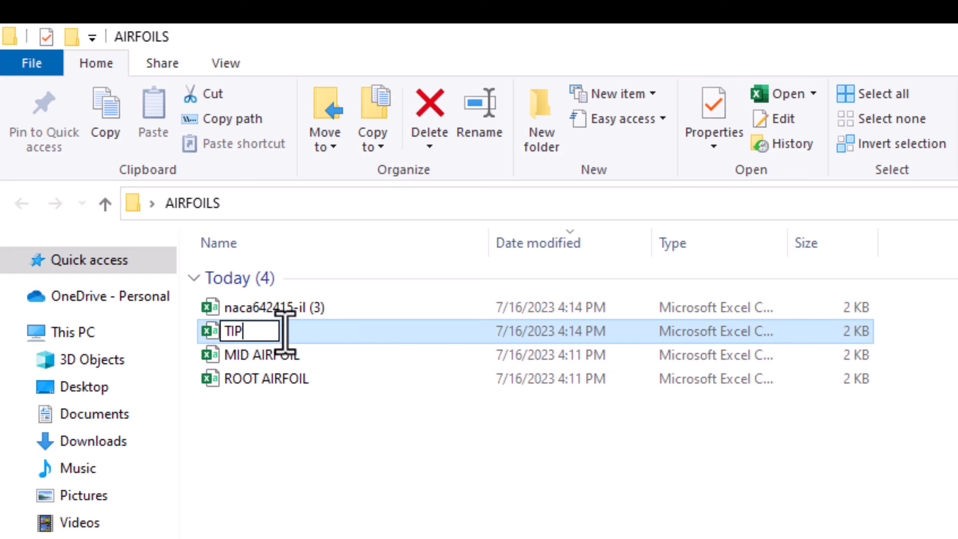
type("AI")
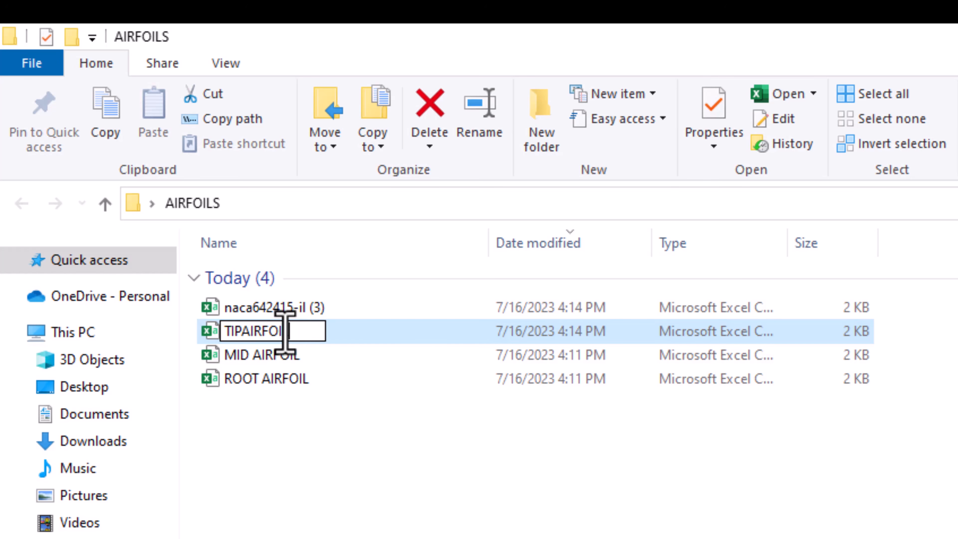
type("RFOIL")
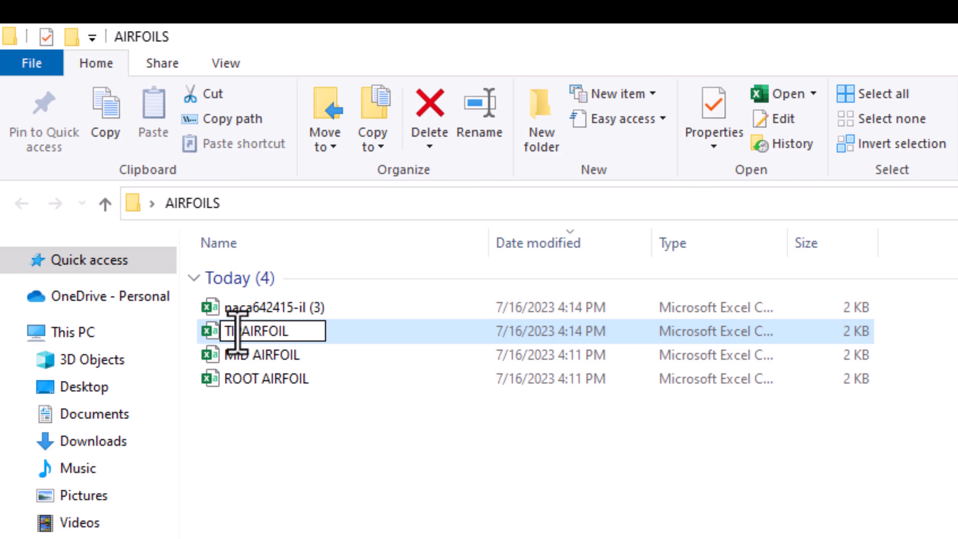
left_click(247, 332)
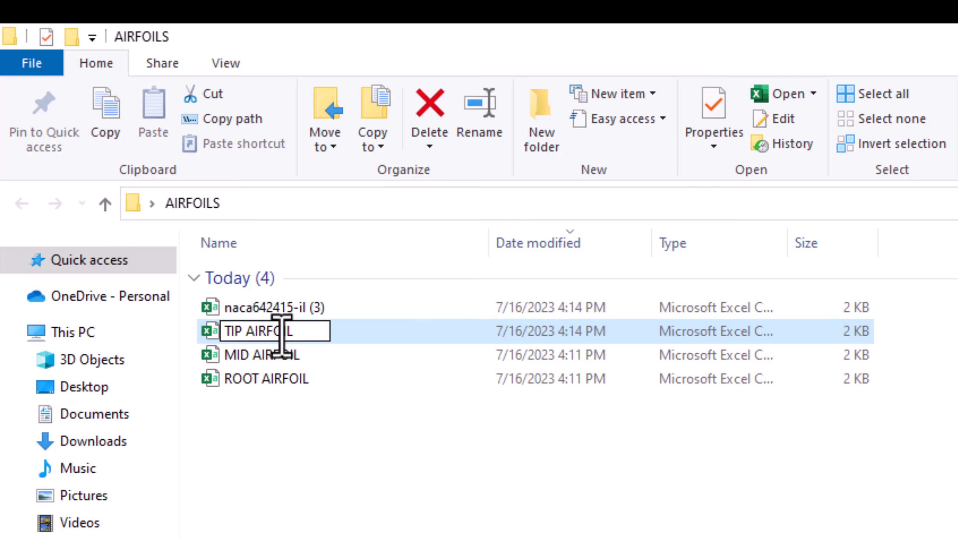
key("Return")
- Rename the file naca642415-il (3) as WINGLET AIRFOIL
left_click(298, 308)
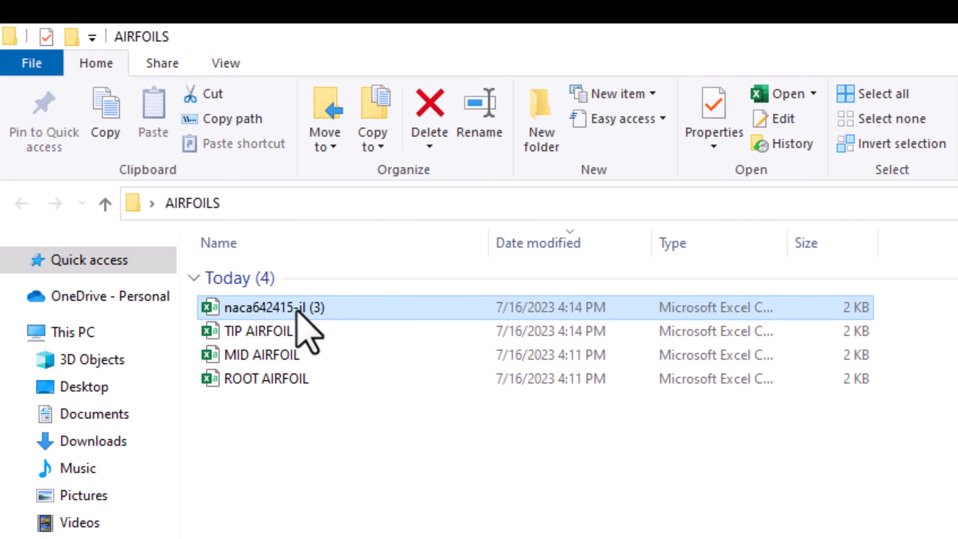
left_click(298, 307)
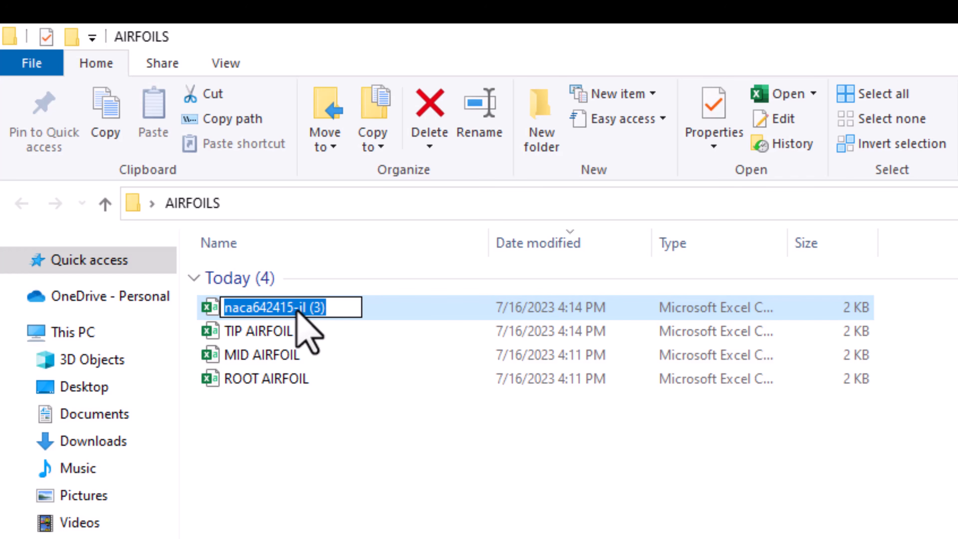
type("WINGLET AIRFOIL")
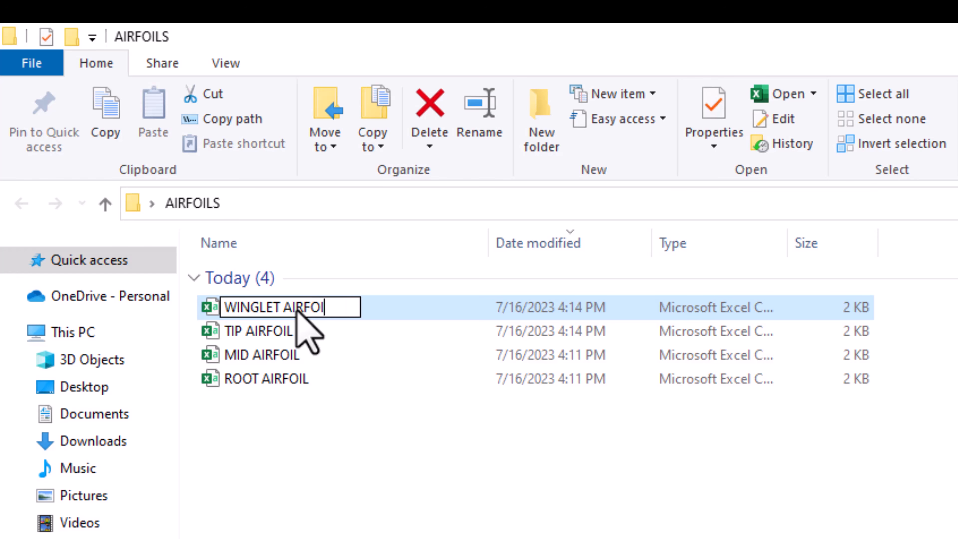
key("Return")
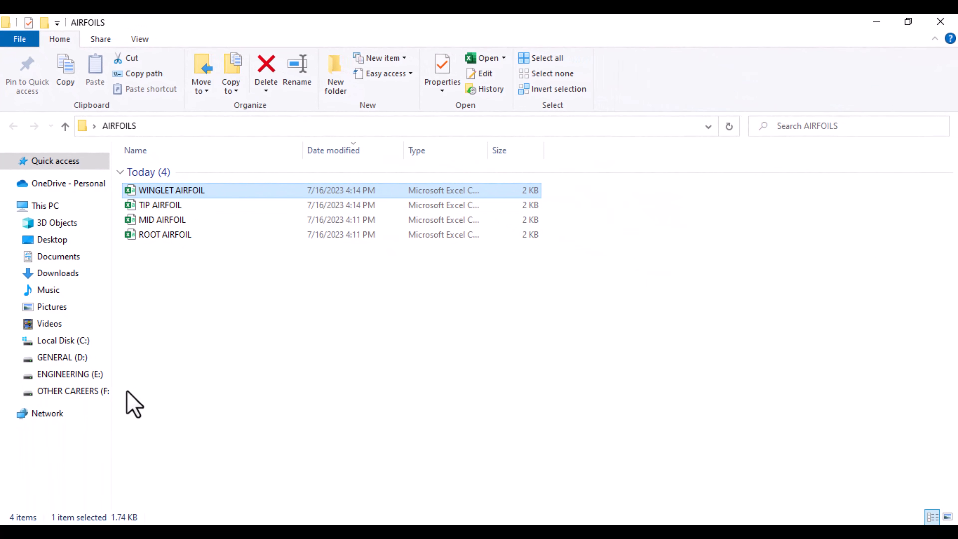
left_click(214, 300)
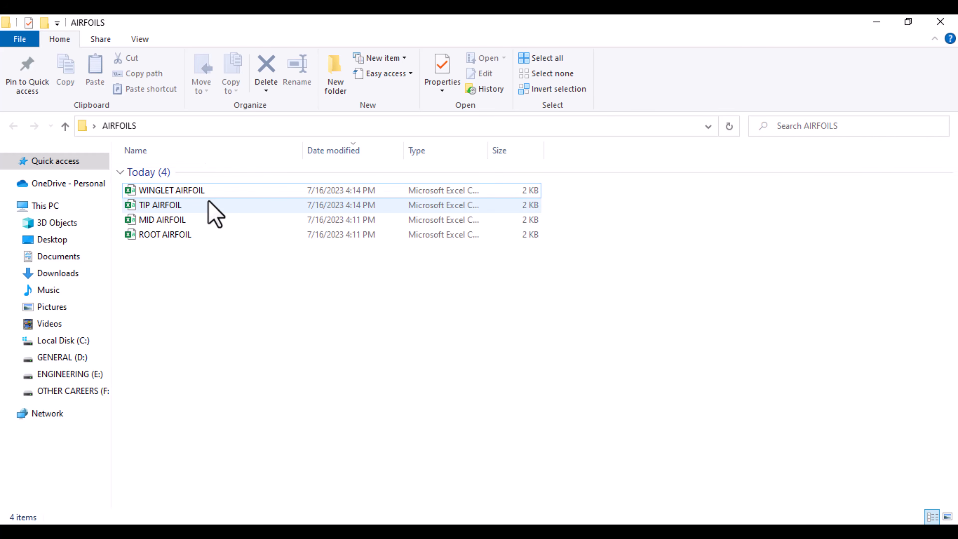
- Minimize the AIRFOILS folder and open the GSD_PointSplineLoftFromExcel workbook from the desktop in Excel
left_click(883, 23)
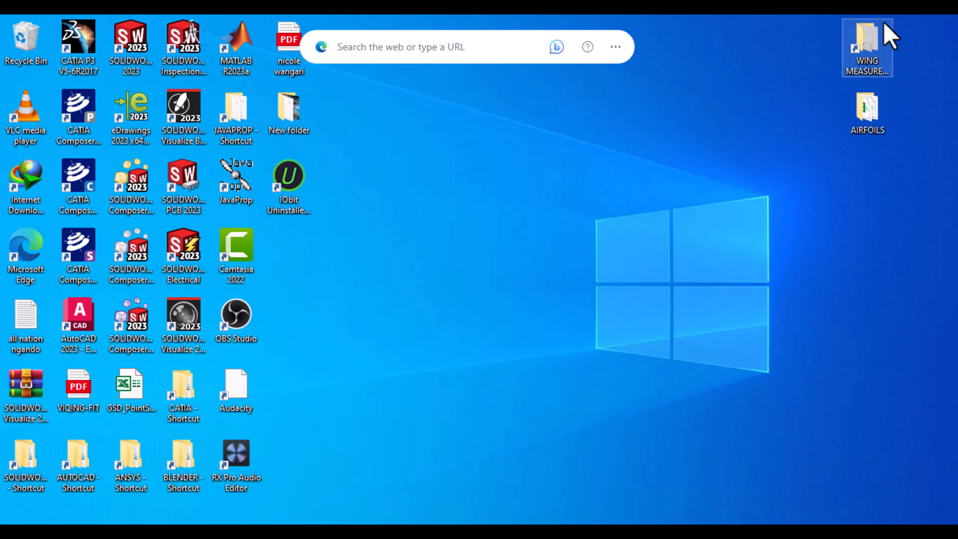
left_click(132, 405)
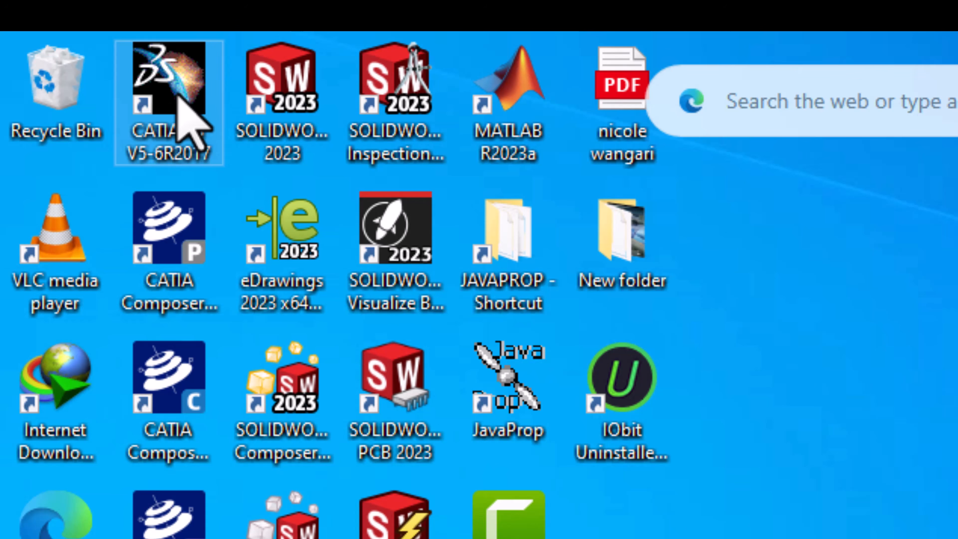
right_click(178, 97)
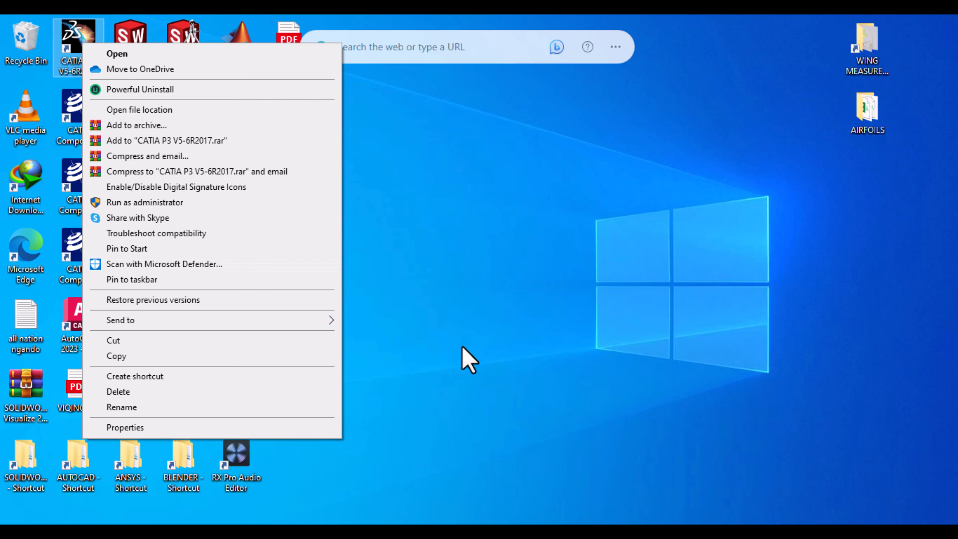
left_click(463, 347)
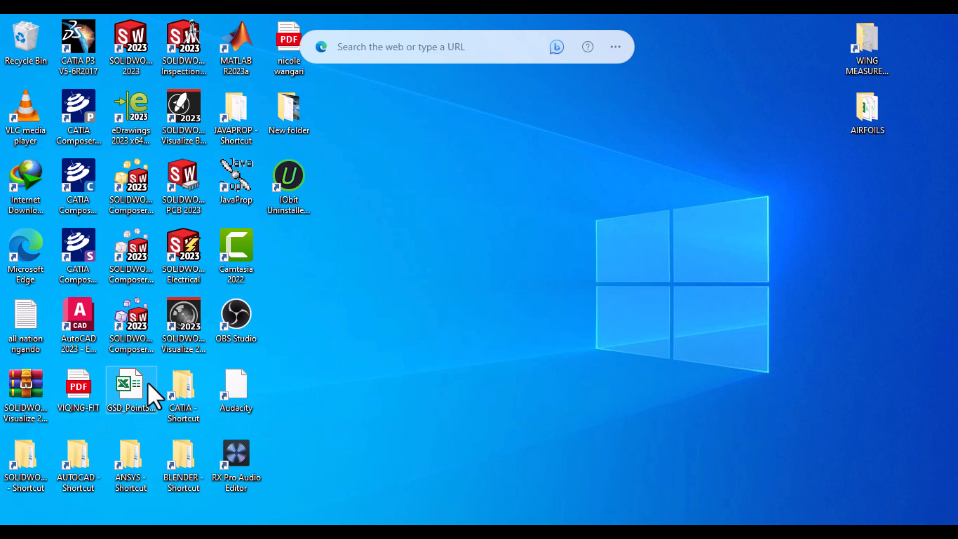
double_click(145, 396)
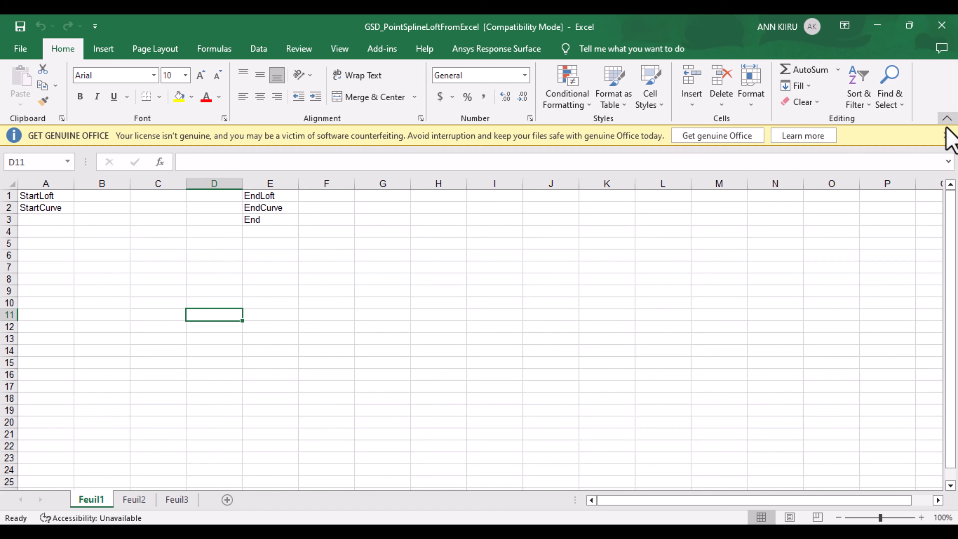
- Dismiss the Office licence notification above the Feuil1 worksheet
left_click(947, 135)
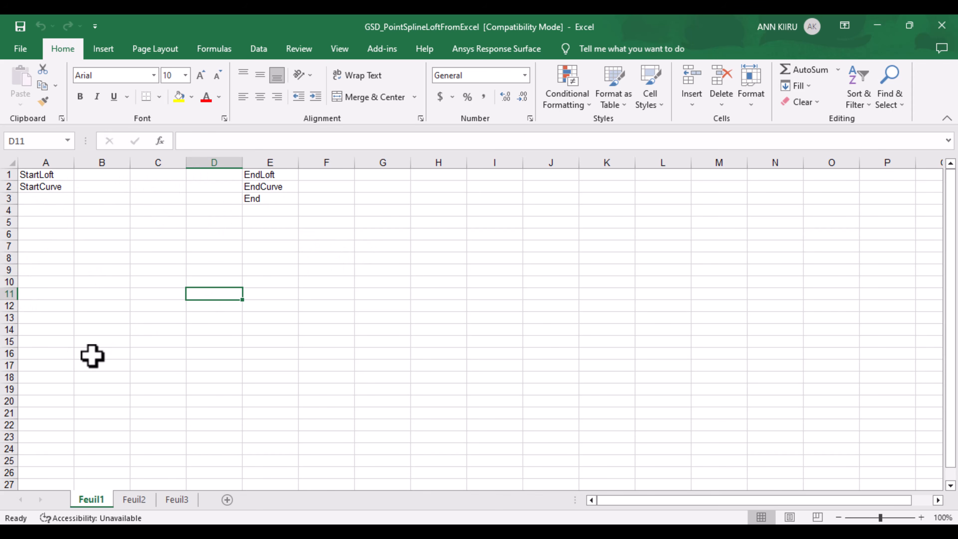
left_click(218, 364)
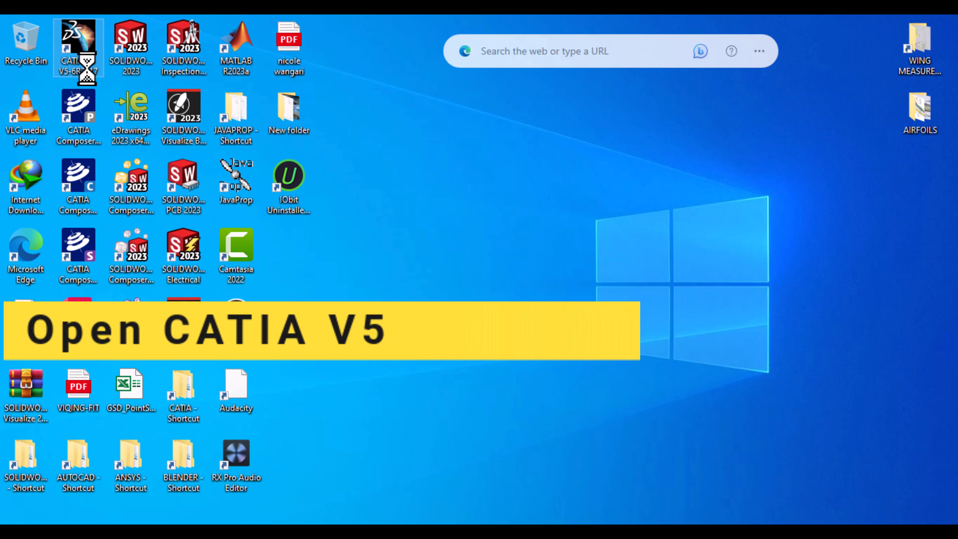
- Launch CATIA V5 from the desktop and close the default Product1 document
right_click(88, 69)
left_click(149, 77)
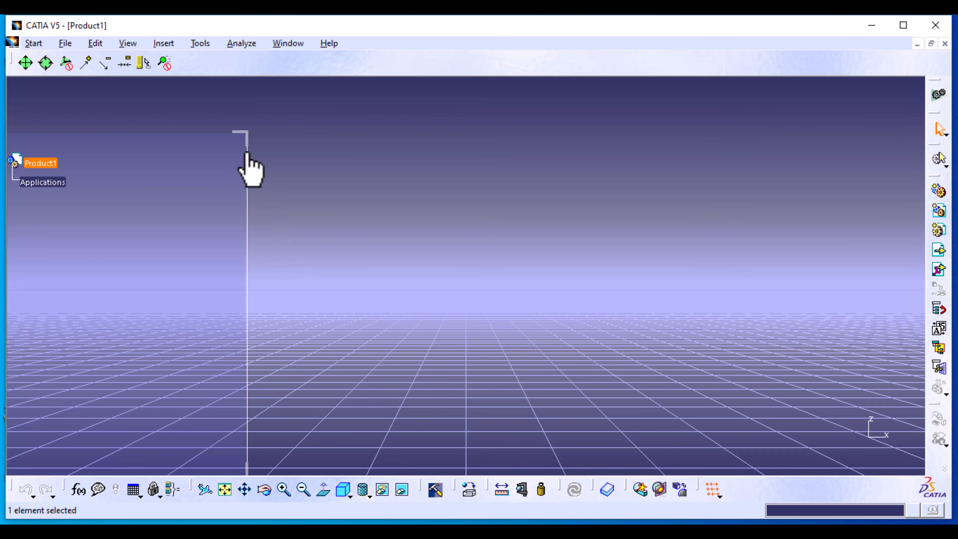
left_click(945, 43)
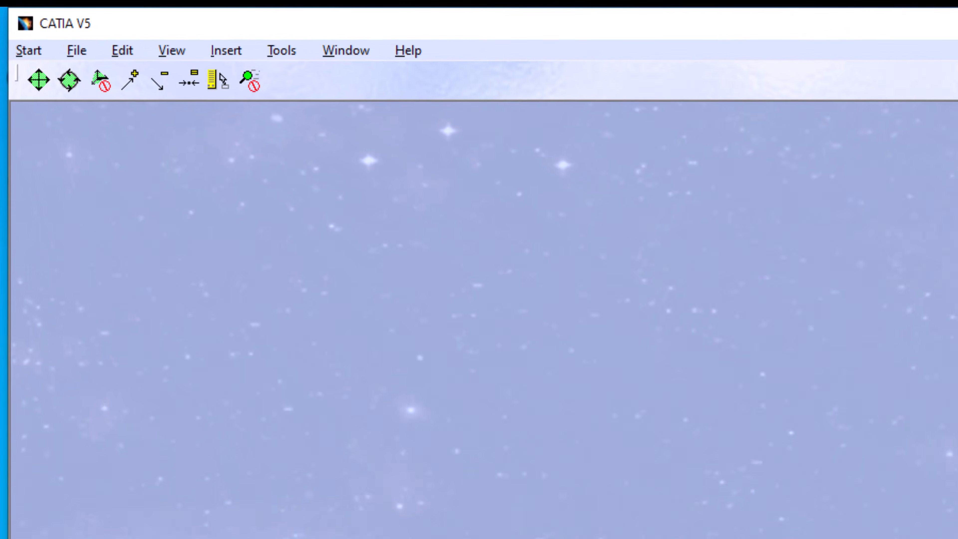
- Create a new Generative Shape Design part named DA50 RG YOUTUBE PROJECT, without hybrid design or a geometrical set
left_click(33, 43)
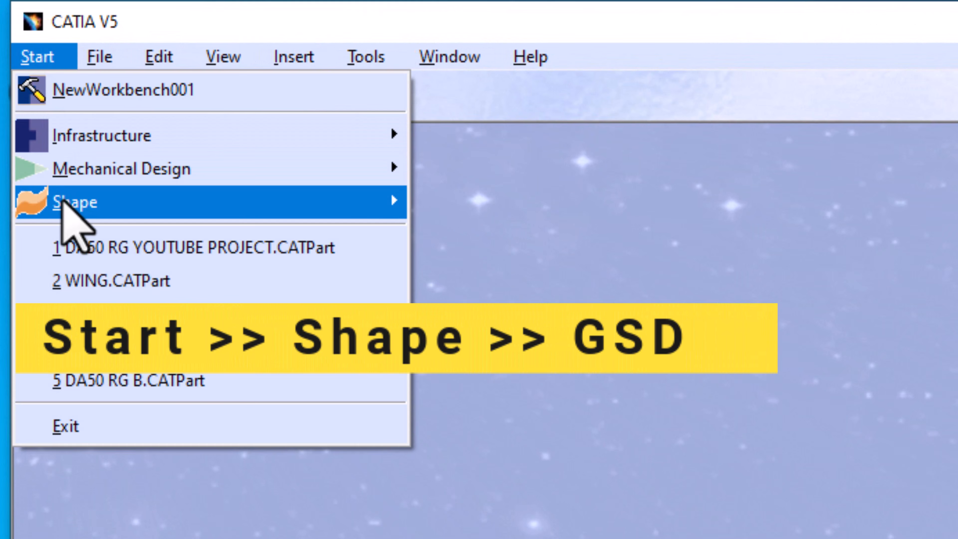
mouse_move(65, 206)
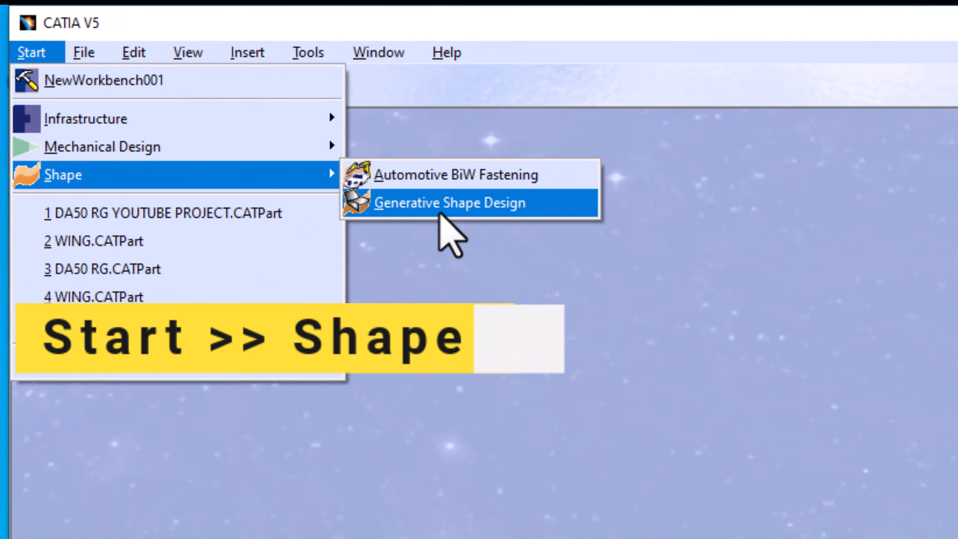
left_click(440, 203)
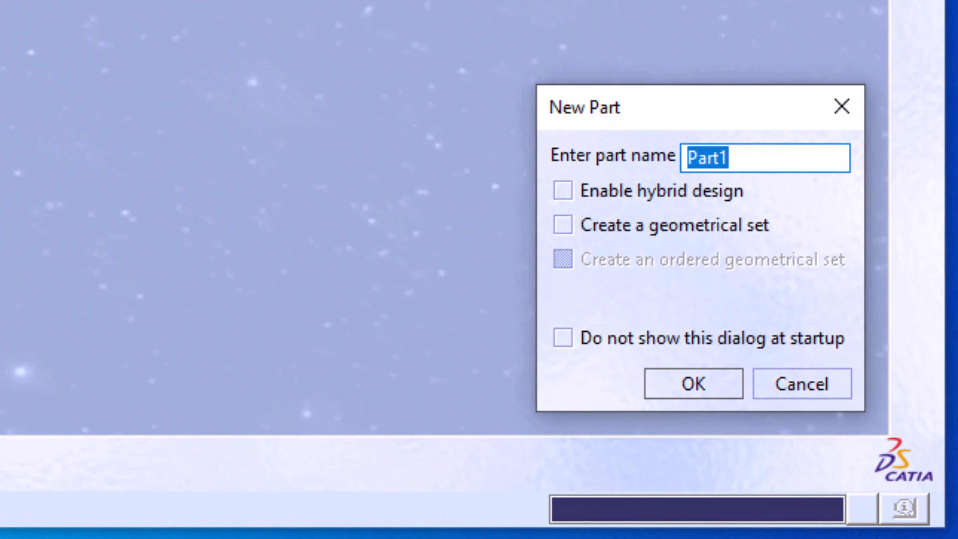
type("DA50 RG Y")
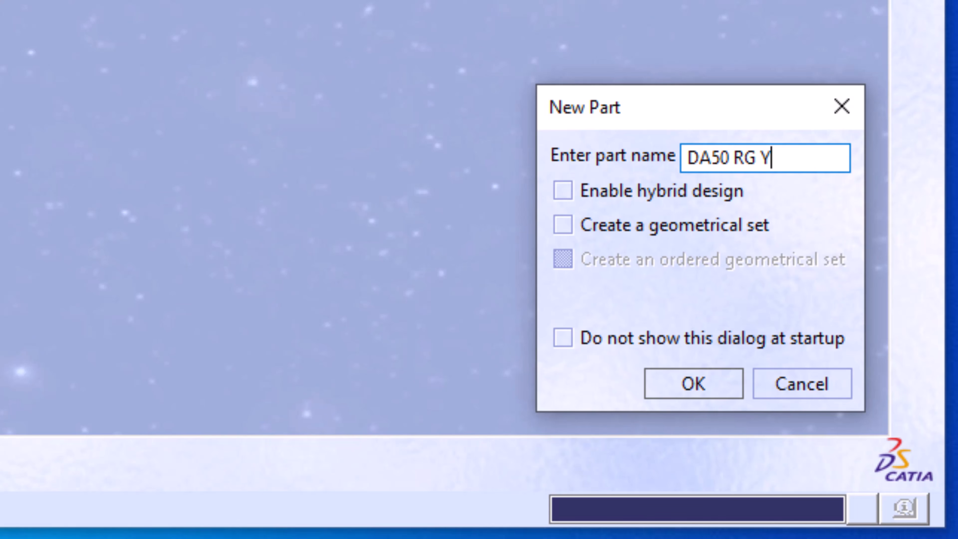
type("OUTUBE ")
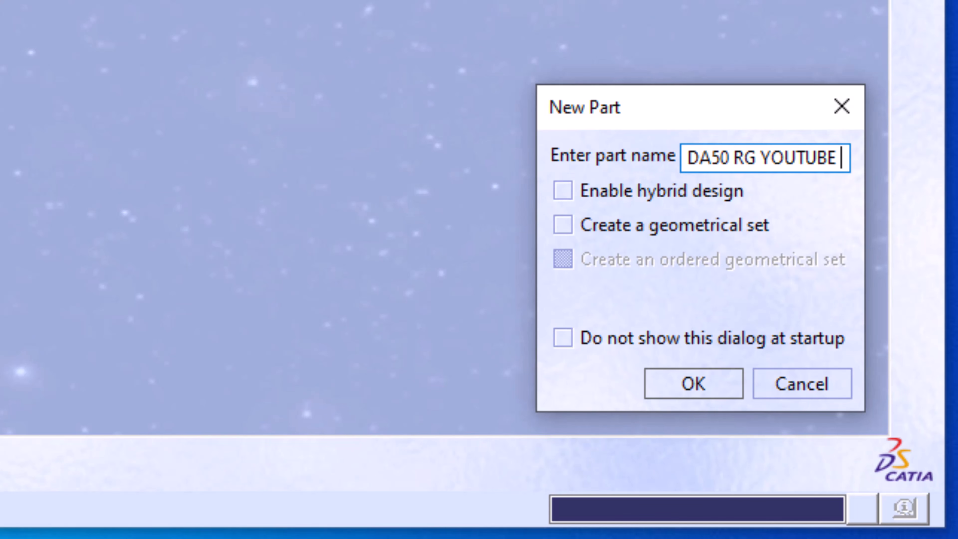
type("PROJECT")
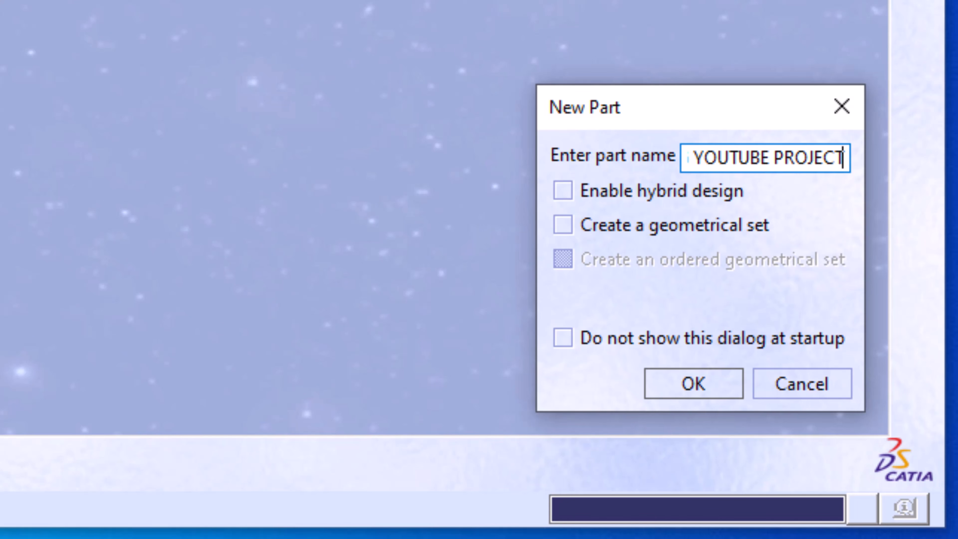
key("Return")
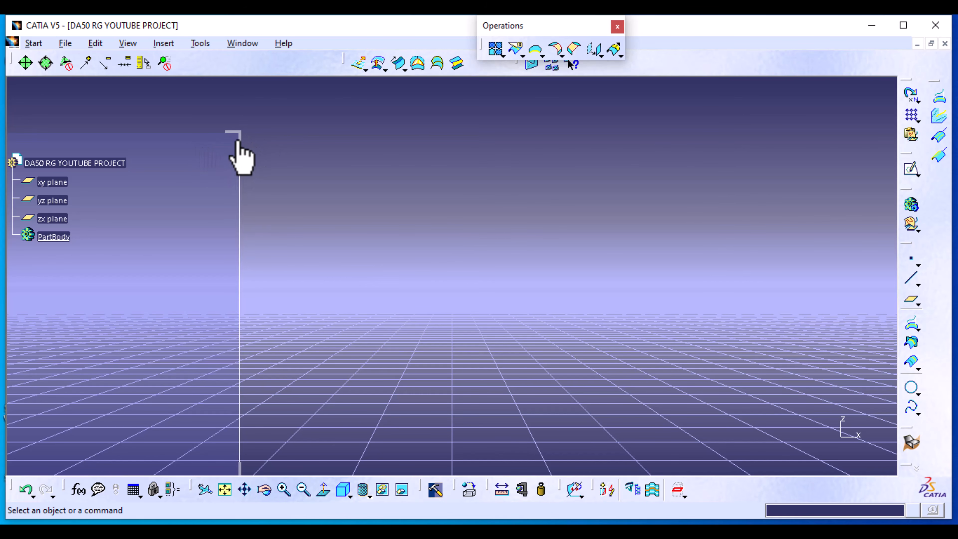
- Narrow the specification tree area and set the render style to Parallel
left_click_drag(241, 154, 131, 154)
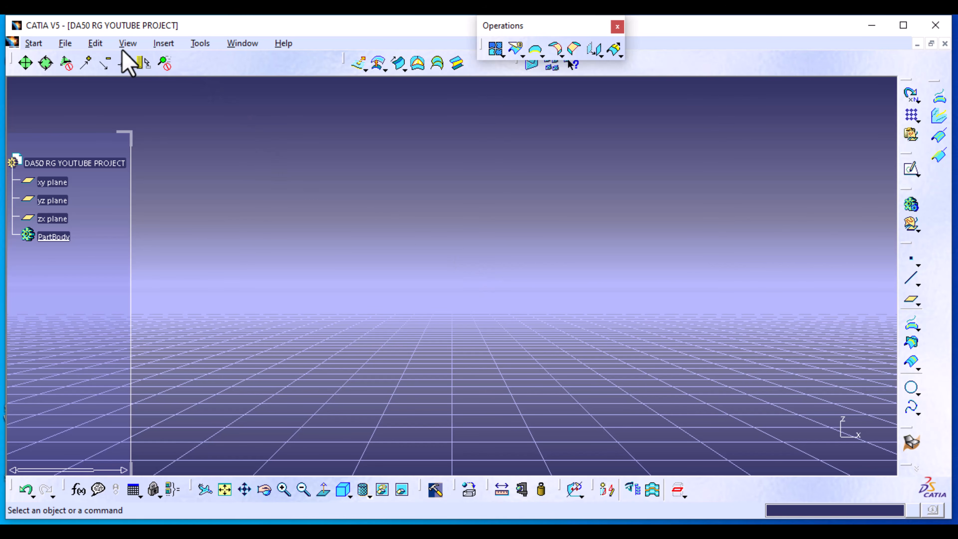
left_click(127, 45)
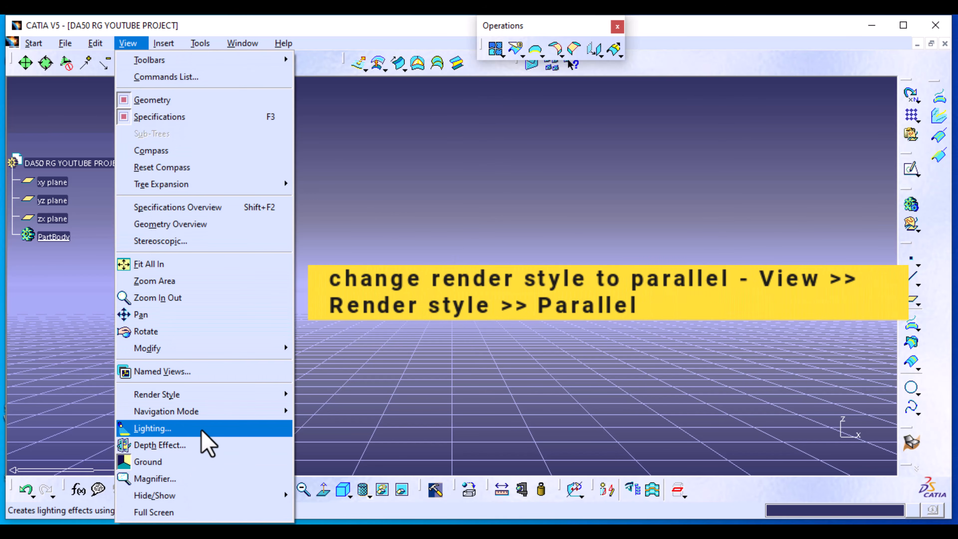
mouse_move(206, 397)
left_click(347, 395)
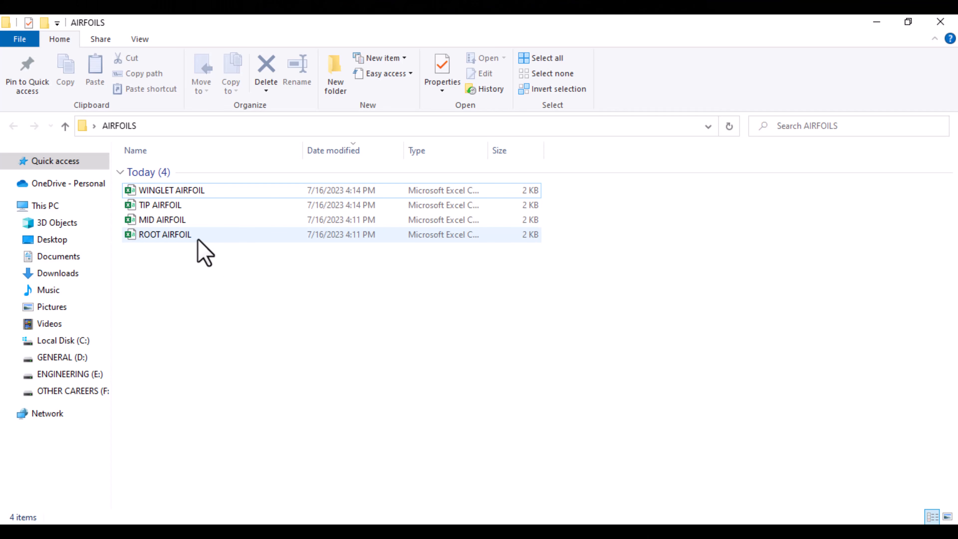
- Open ROOT AIRFOIL from the AIRFOILS folder in Excel and enter the formula =A10 in cell D10
double_click(174, 236)
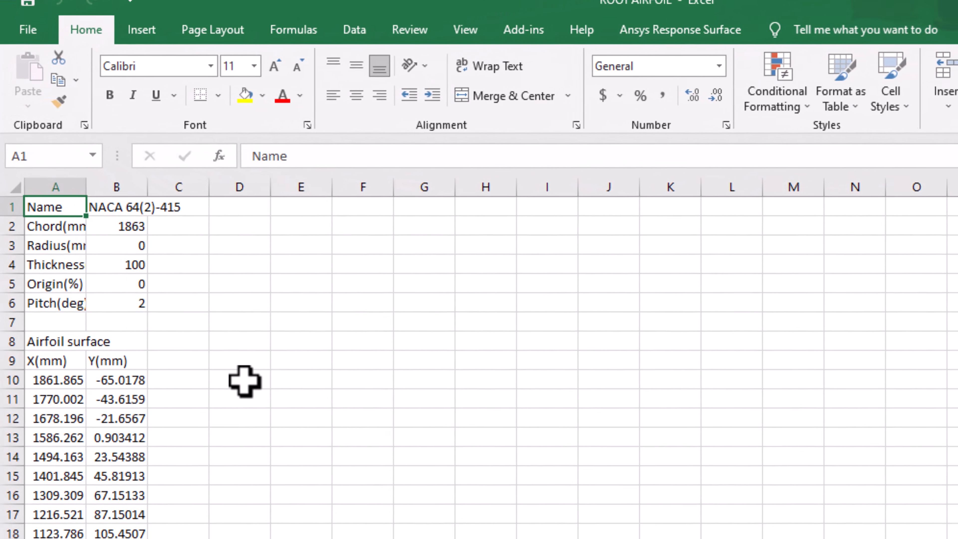
left_click(180, 304)
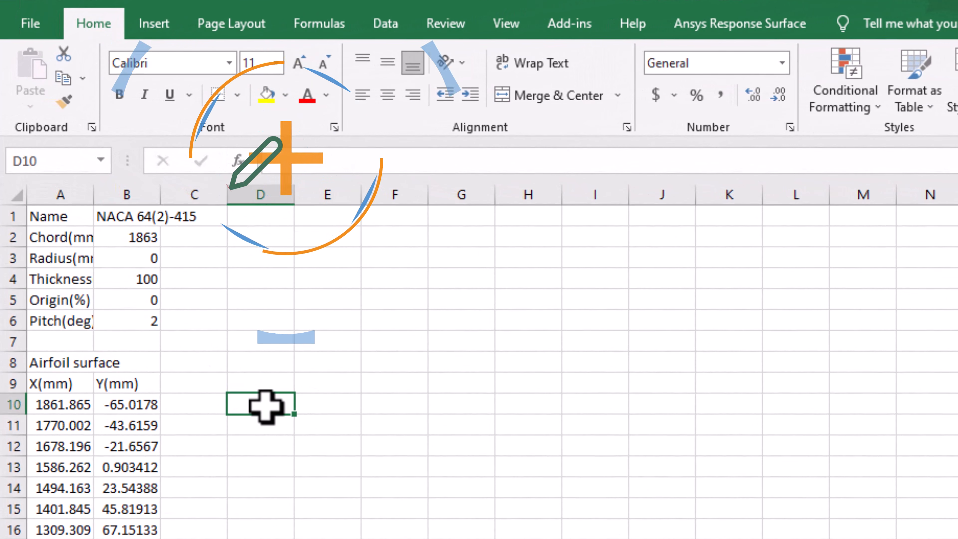
type("=")
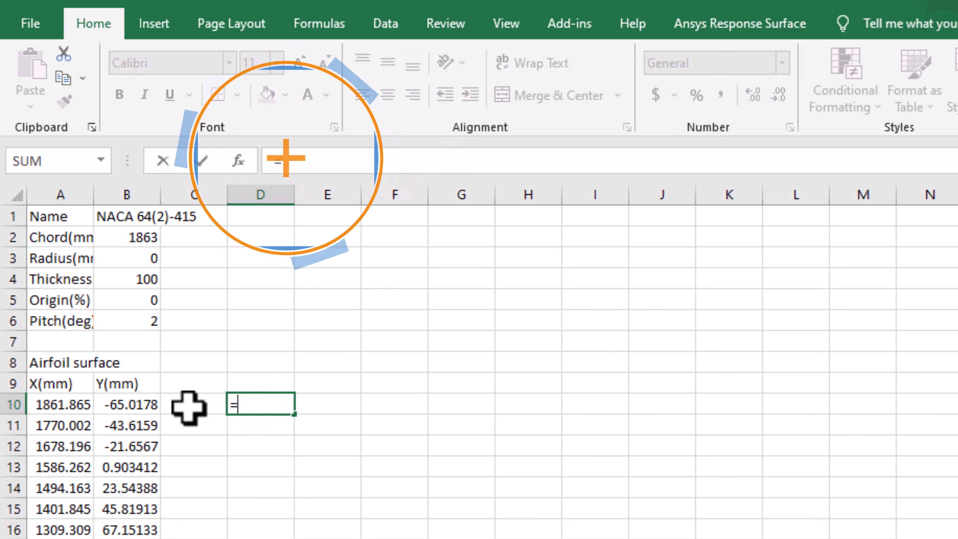
left_click(70, 404)
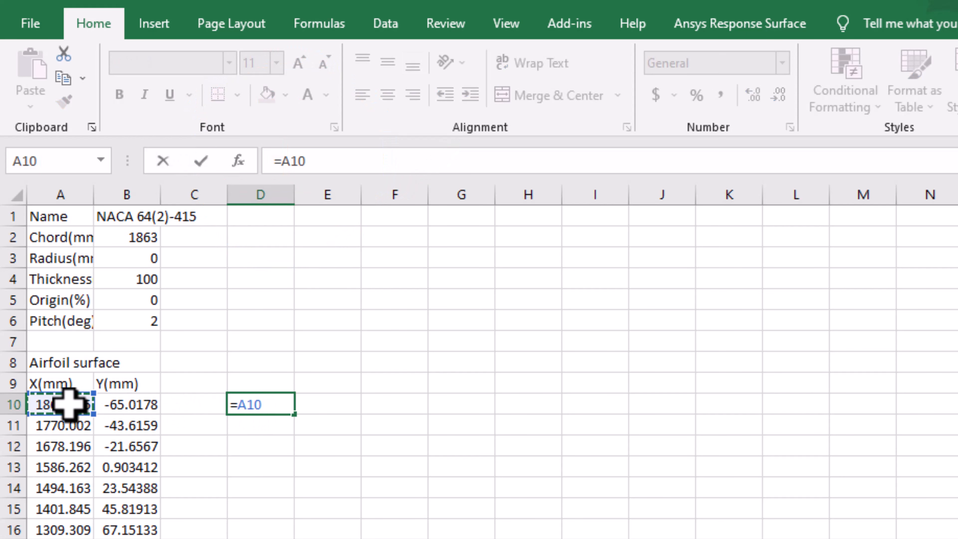
key("Return")
- Enter 0 in cell E10 and a formula referencing the first Y coordinate, B10, in cell F10
left_click(312, 403)
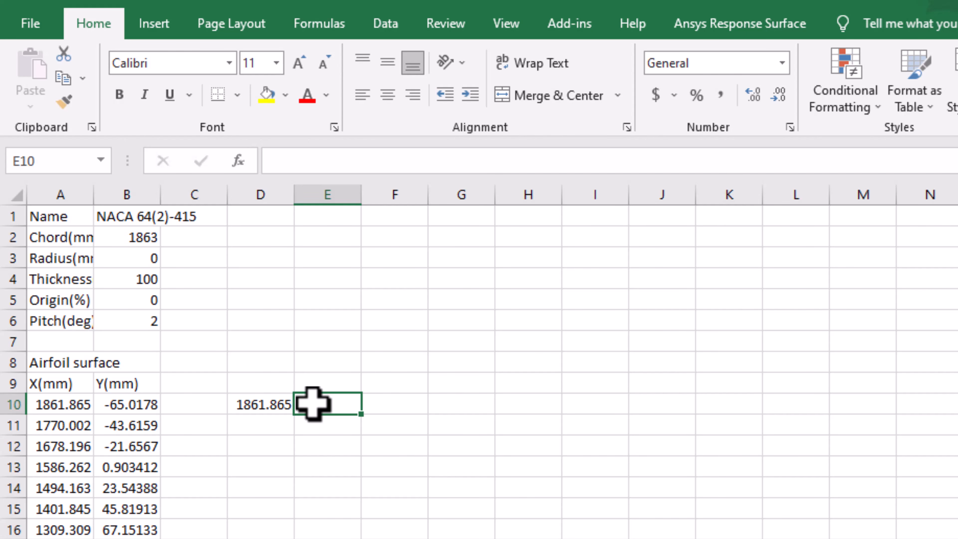
type("0")
key("Return")
left_click(417, 406)
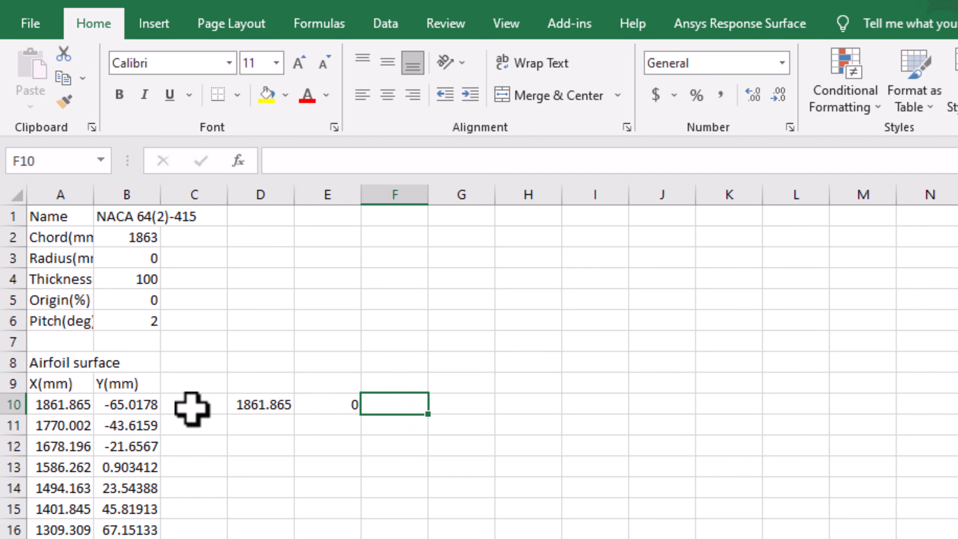
type("=")
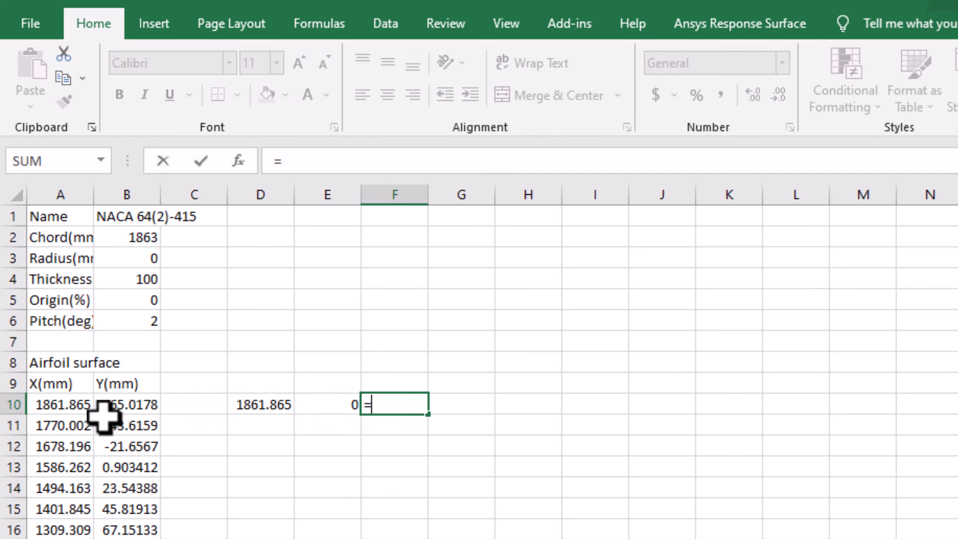
left_click(128, 404)
key("Return")
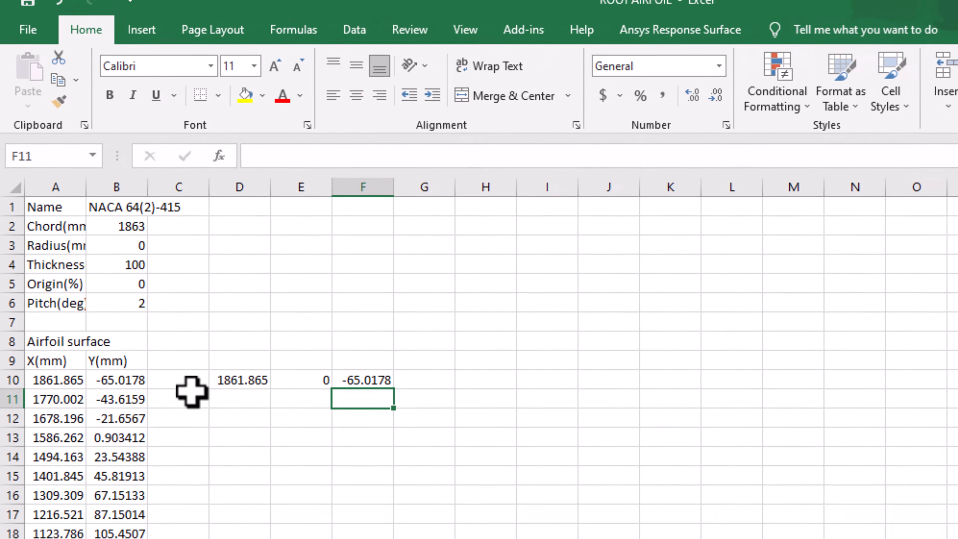
- Fill the X formula in D10 and the zero in E10 down to row 60
left_click(272, 409)
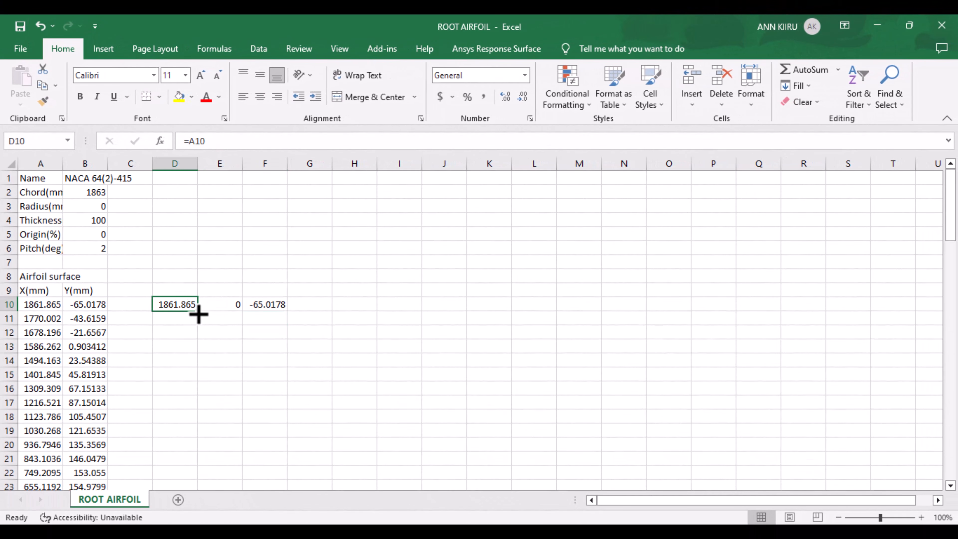
left_click_drag(198, 313, 197, 368)
scroll(311, 350, "up", 15)
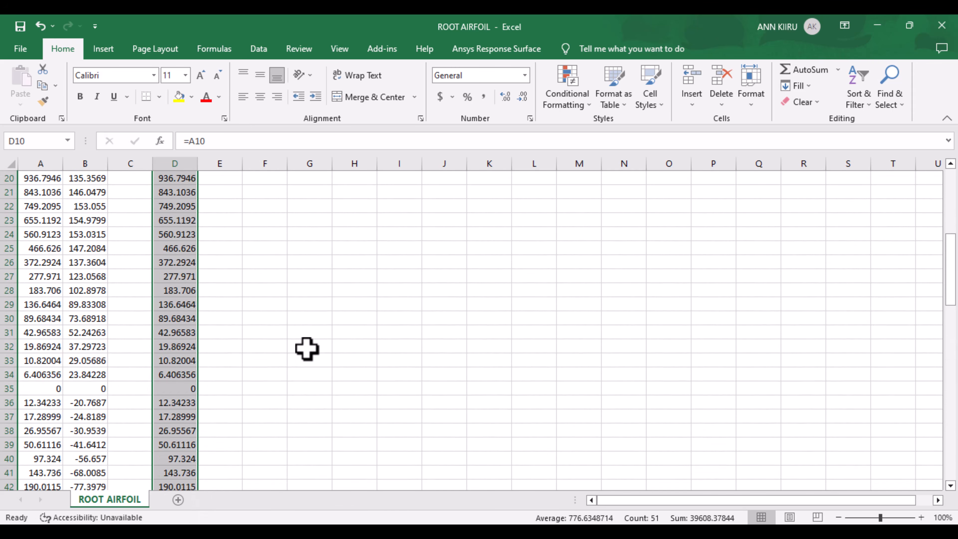
left_click(225, 291)
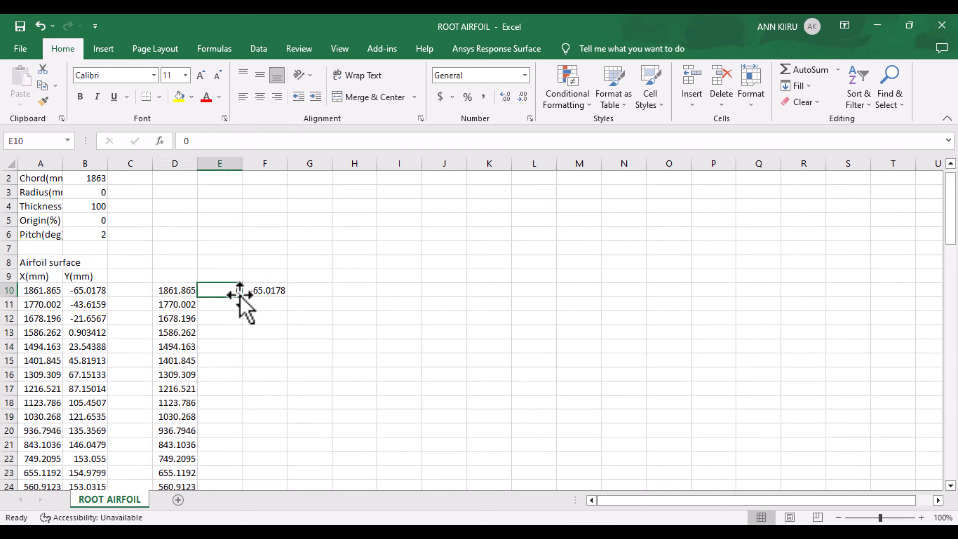
left_click_drag(240, 390, 243, 467)
scroll(359, 353, "up", 13)
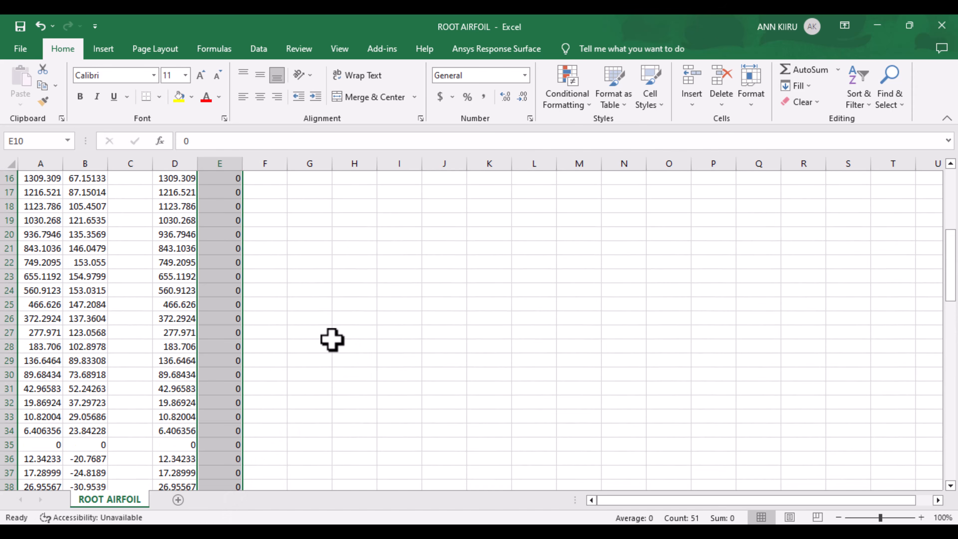
- Fill the Y formula in F10 down to row 60 and copy the range D10:G60
left_click(275, 305)
left_click_drag(287, 312, 171, 217)
right_click(199, 268)
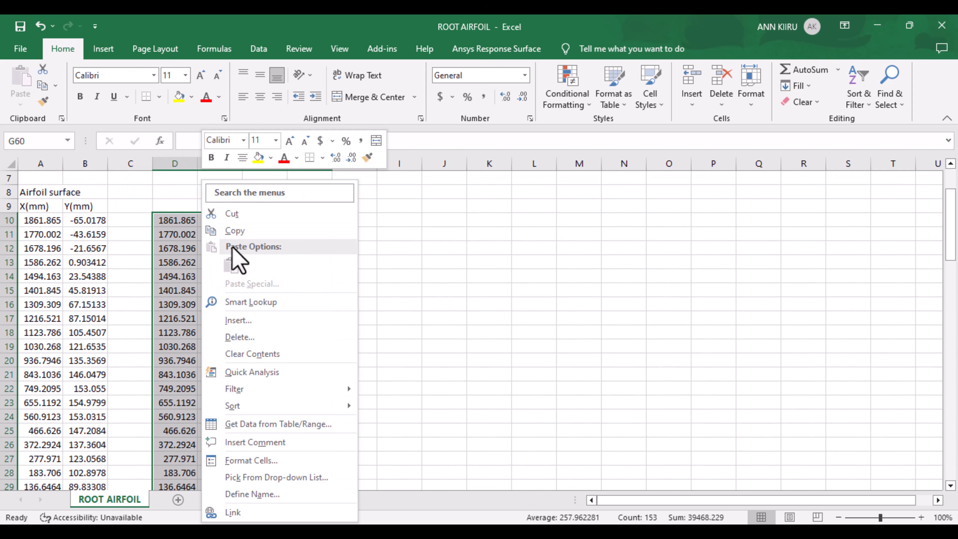
left_click(236, 230)
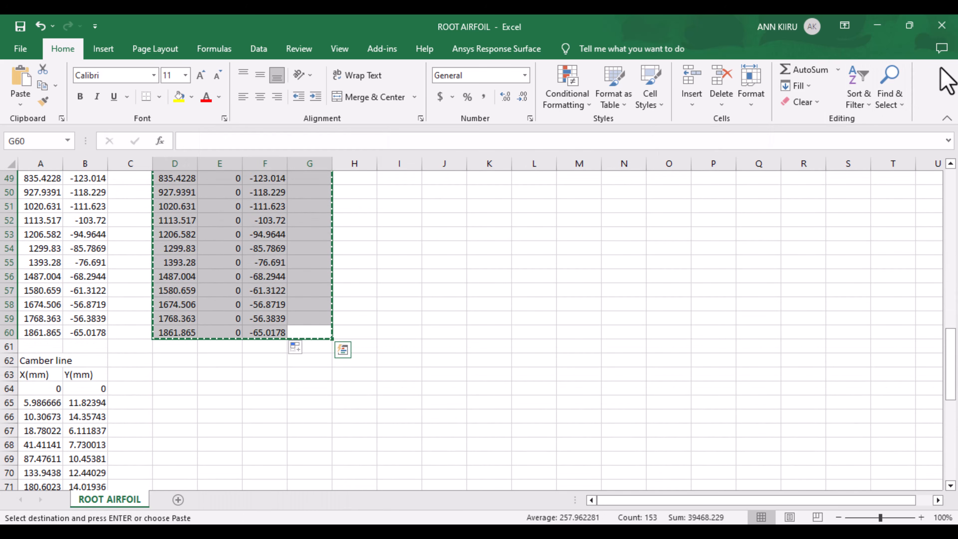
- Switch to the GSD_PointSplineLoftFromExcel workbook and paste the copied root airfoil coordinates as values at A3, below StartCurve
left_click(883, 32)
left_click(31, 198)
right_click(32, 200)
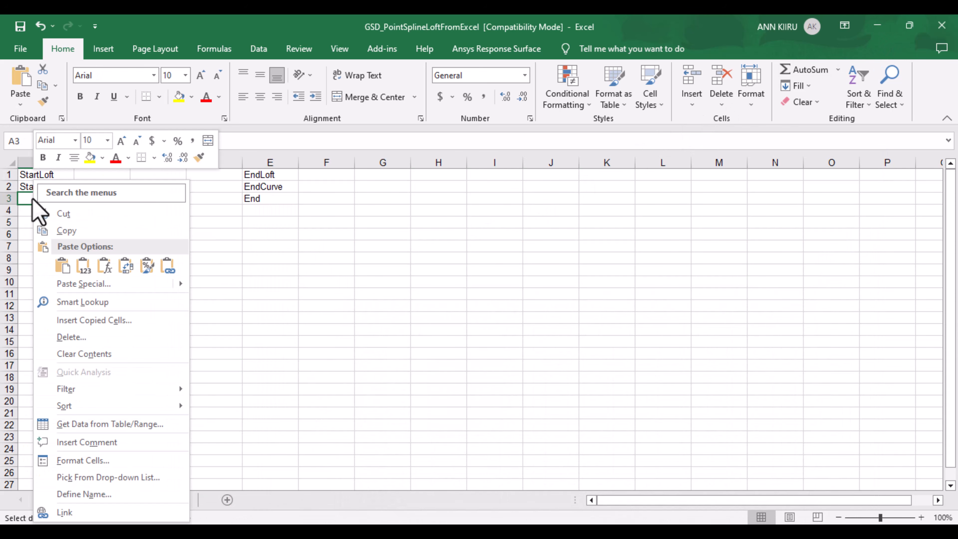
left_click(82, 264)
left_click(338, 337)
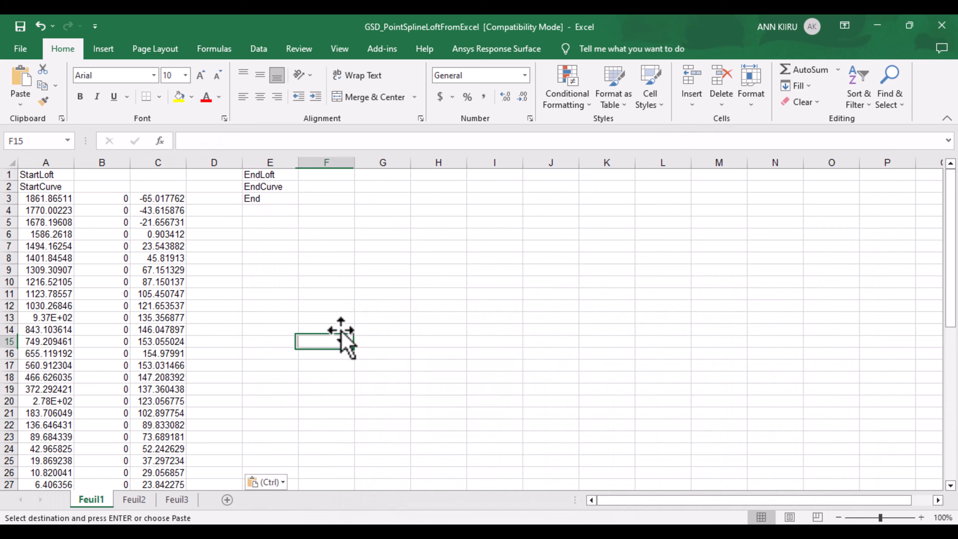
- Move the EndLoft, EndCurve and End labels from E1:E3 to A54:A56, directly below the last coordinate
left_click_drag(280, 175, 278, 203)
right_click(278, 203)
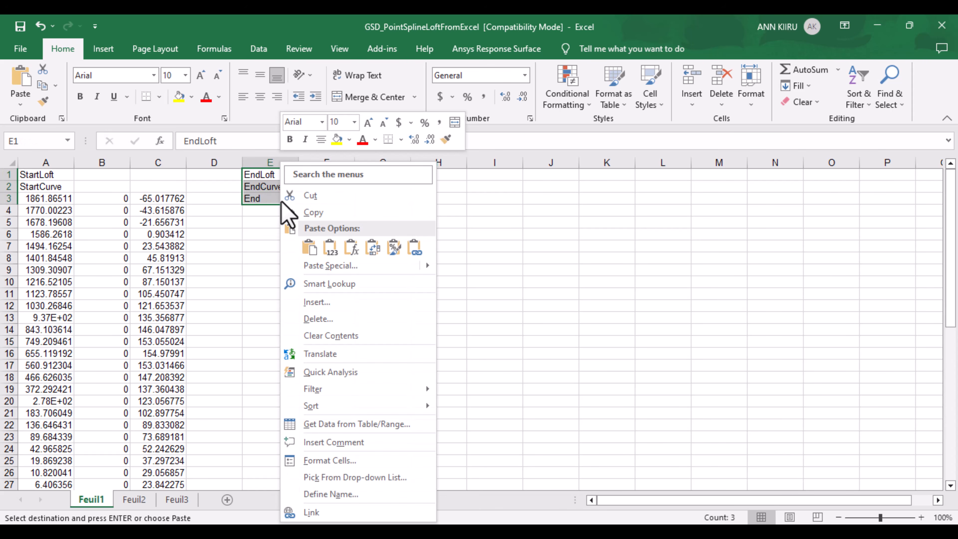
left_click(316, 194)
scroll(155, 479, "down", 3)
scroll(155, 479, "down", 11)
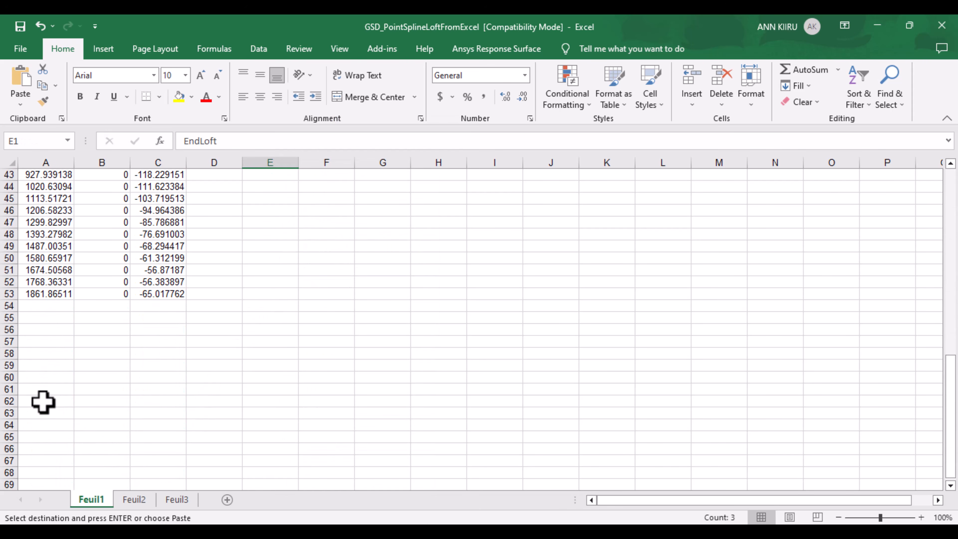
left_click(43, 304)
right_click(43, 305)
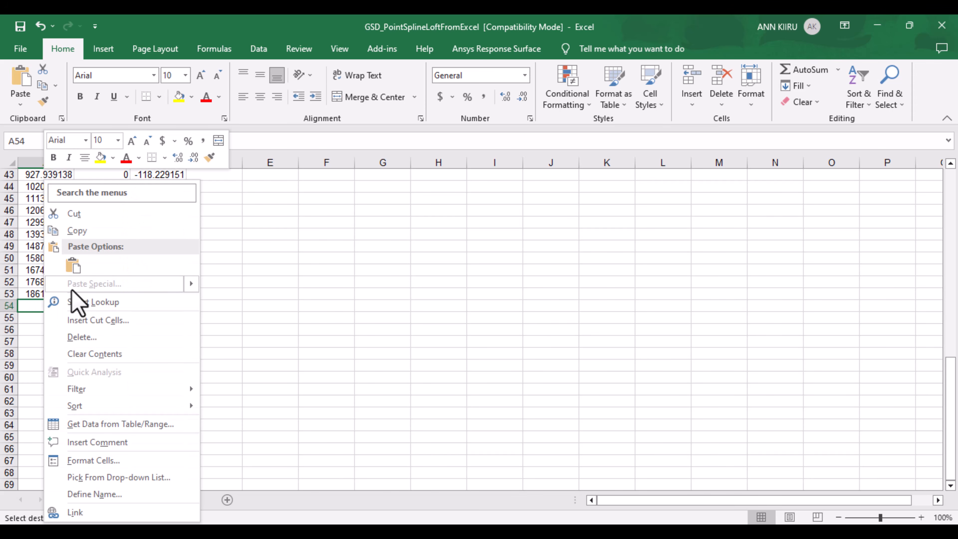
left_click(71, 268)
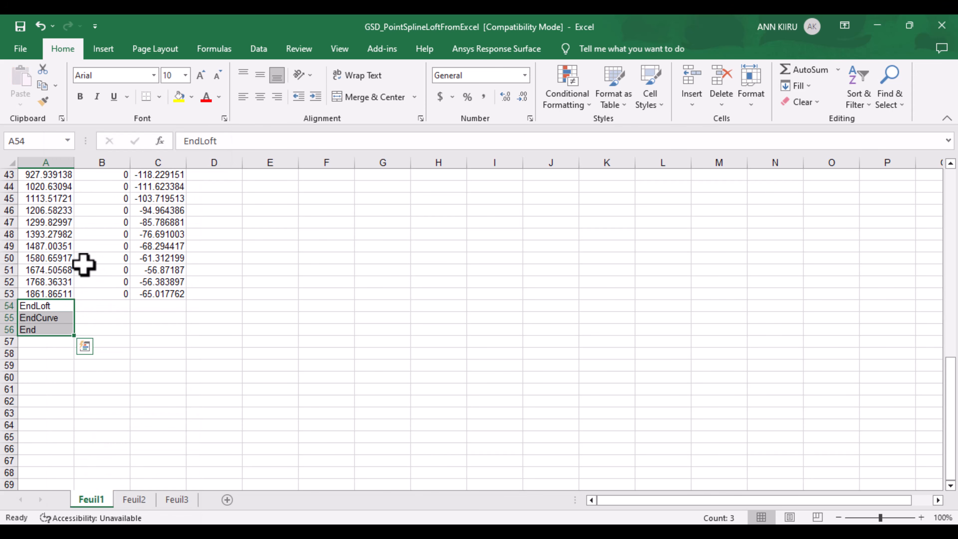
left_click(188, 391)
- Run the Feuil1.Main macro on the root airfoil coordinates with entity type 2 for points and splines
left_click(338, 49)
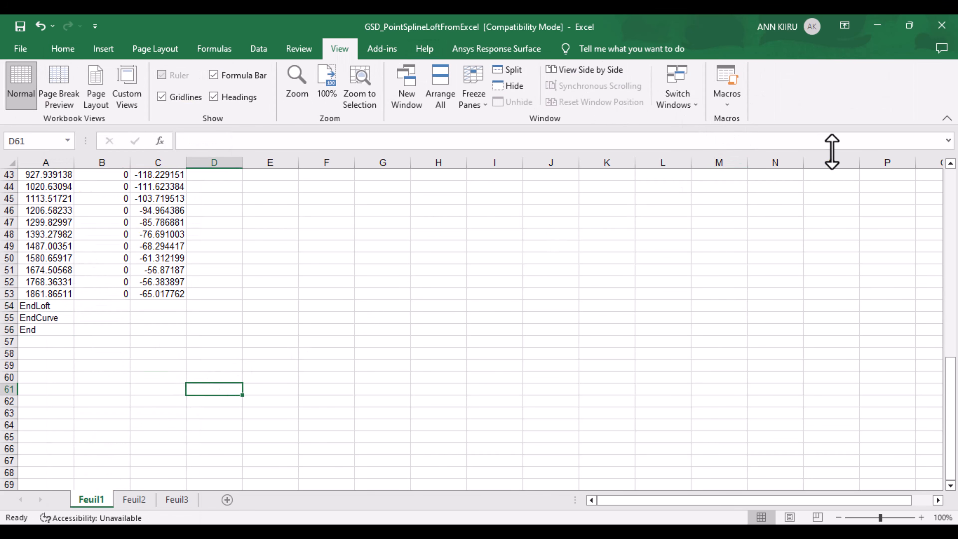
left_click(727, 99)
left_click(742, 127)
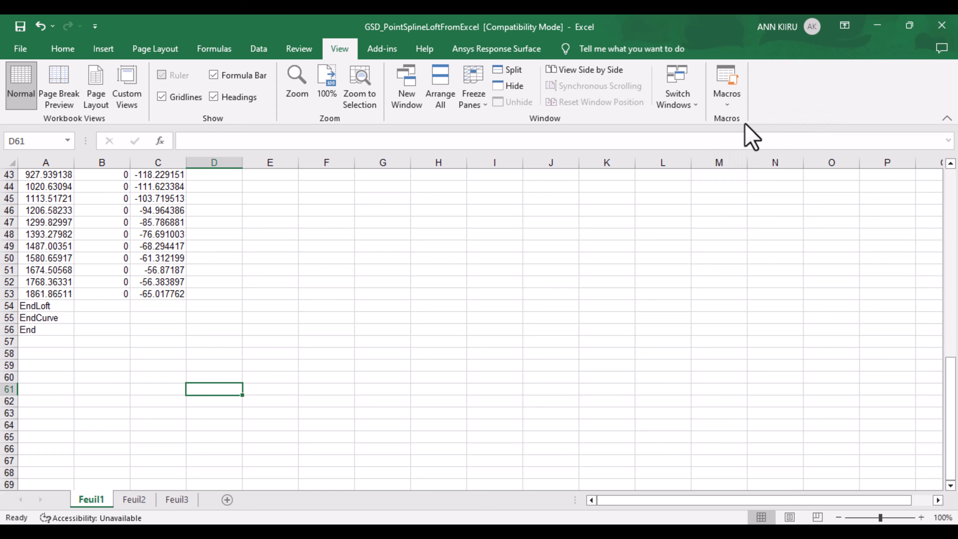
left_click(401, 218)
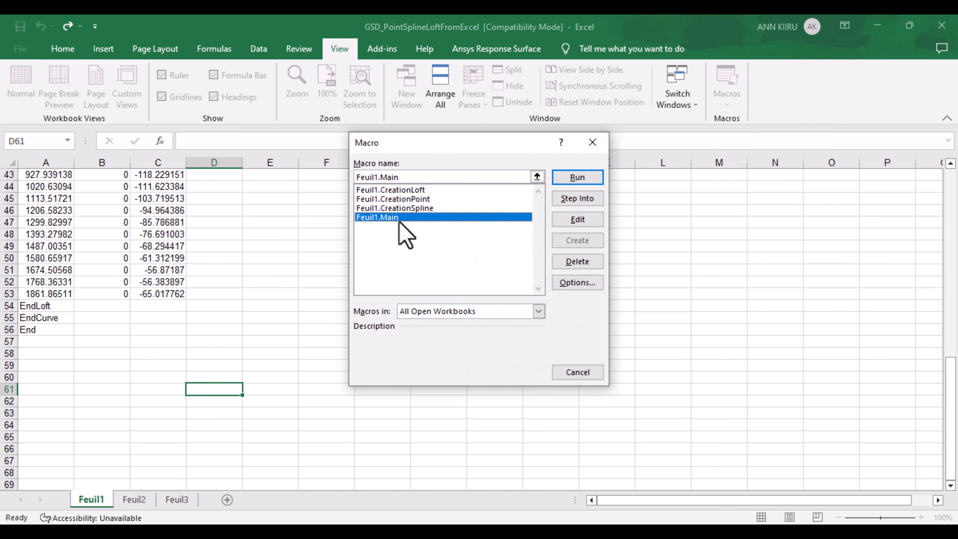
left_click(571, 178)
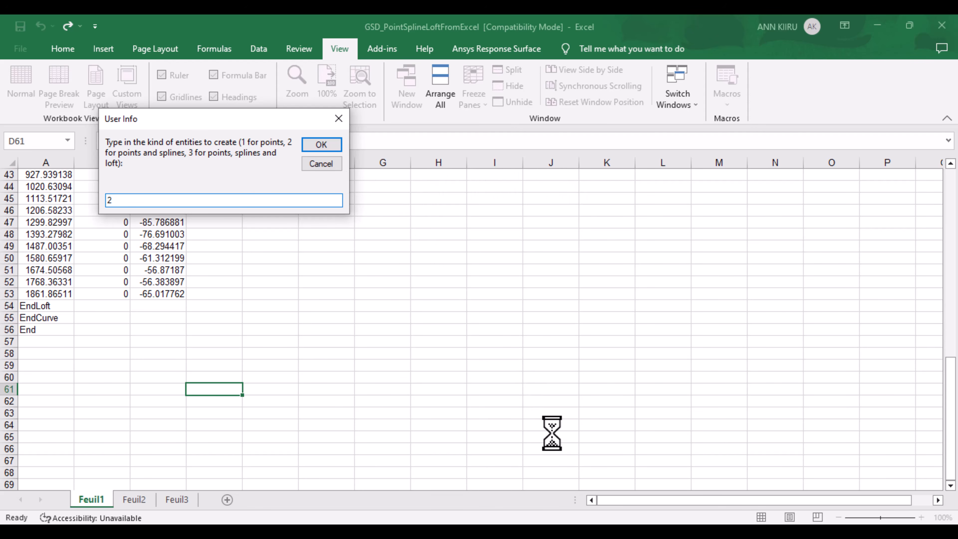
left_click(325, 146)
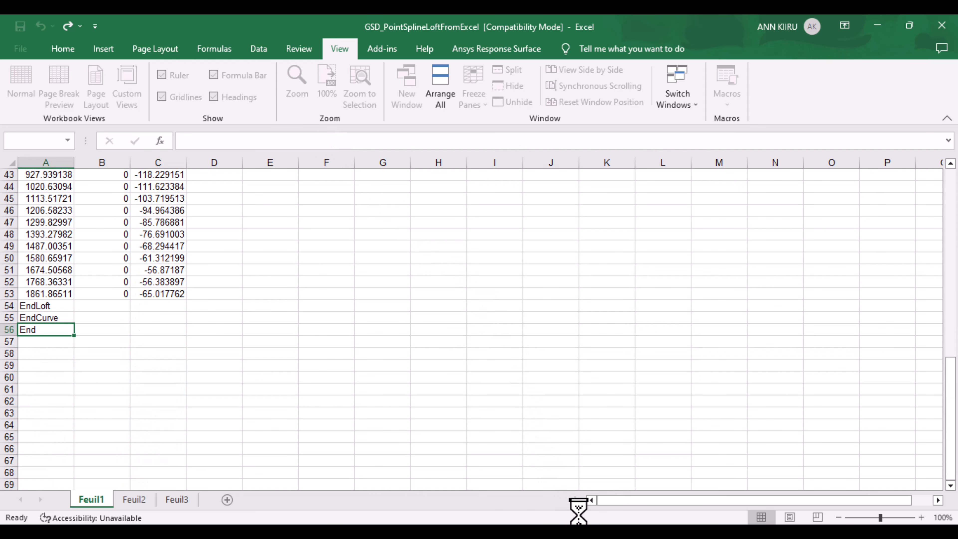
- Switch to the DA50 RG YOUTUBE PROJECT part in CATIA and inspect the imported root airfoil
left_click(877, 25)
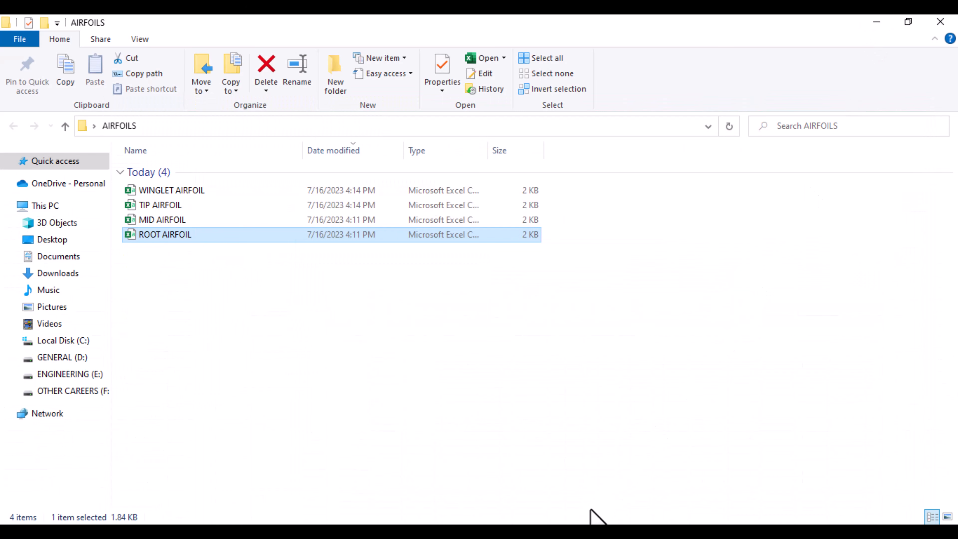
key("alt+Tab")
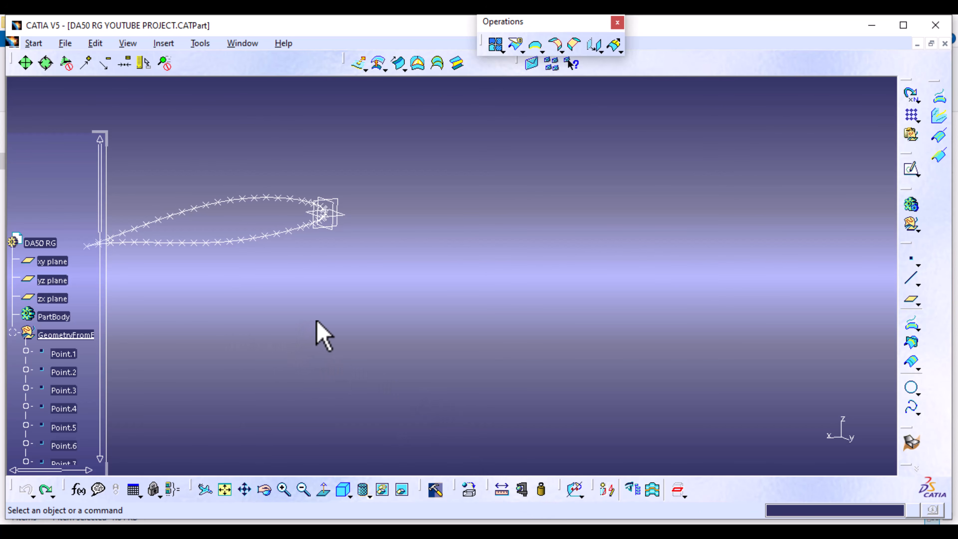
middle_click_drag(324, 336, 503, 300)
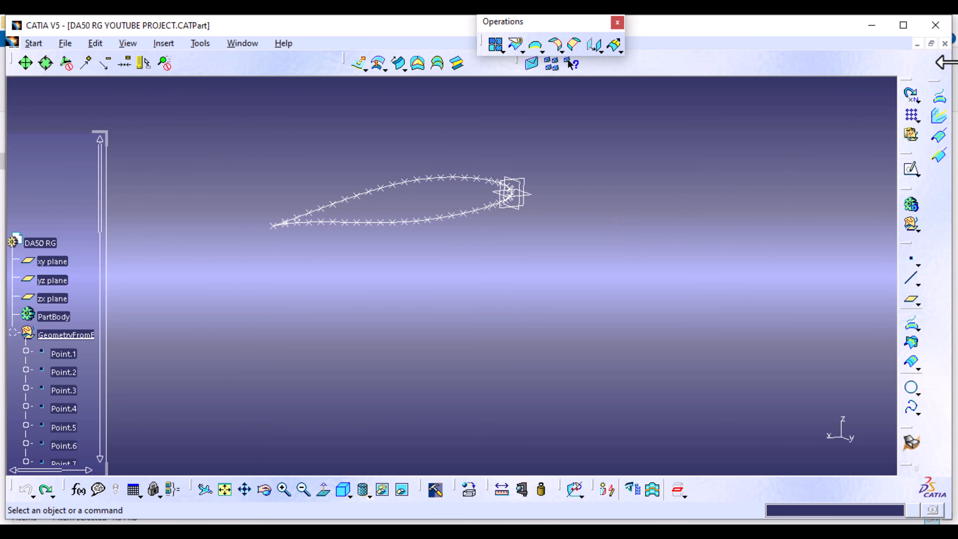
left_click(871, 25)
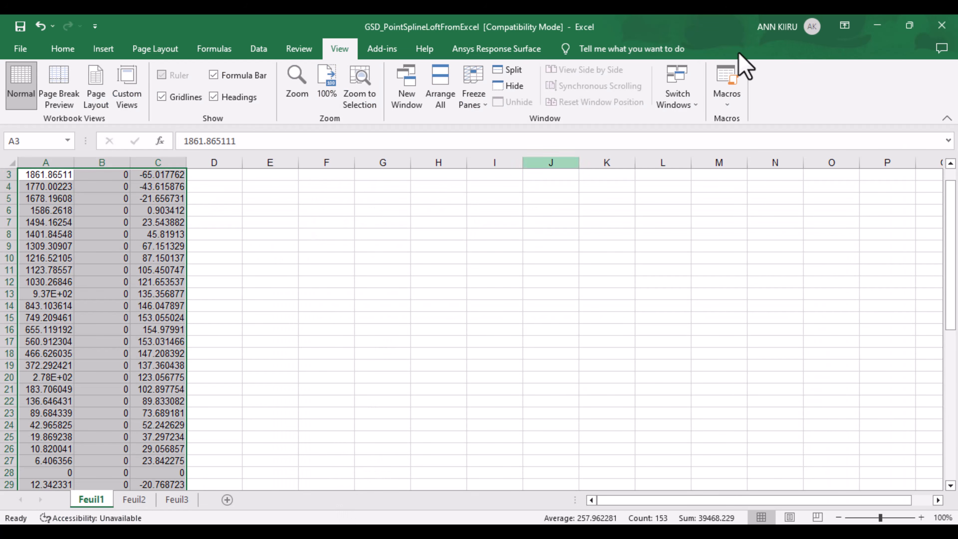
- Open the MID AIRFOIL file from the AIRFOILS folder and enter the formula =406+A10 in D10
left_click(877, 26)
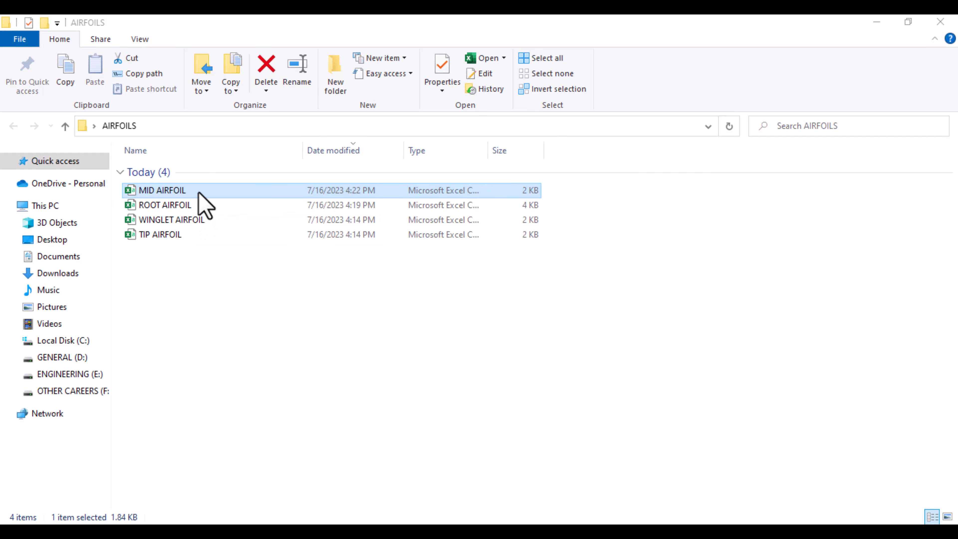
double_click(207, 190)
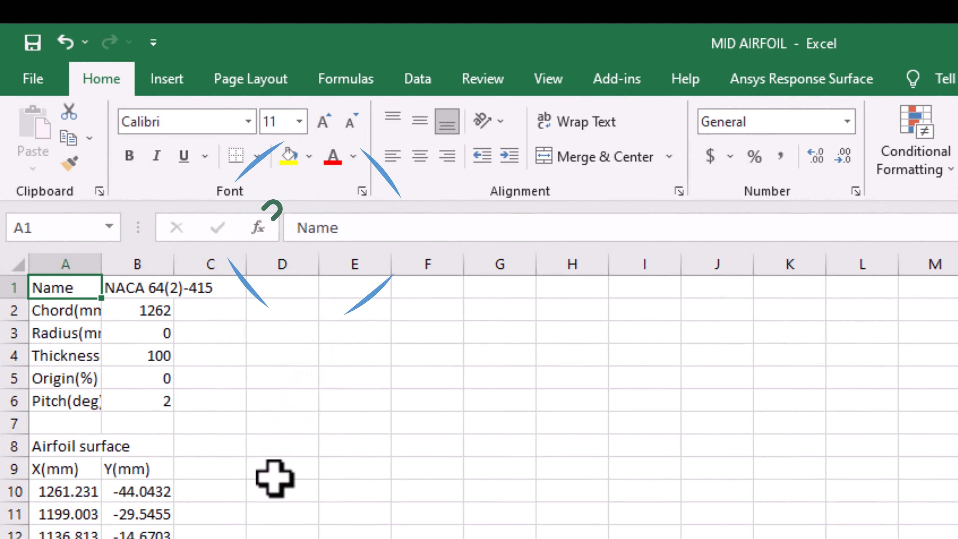
left_click(288, 495)
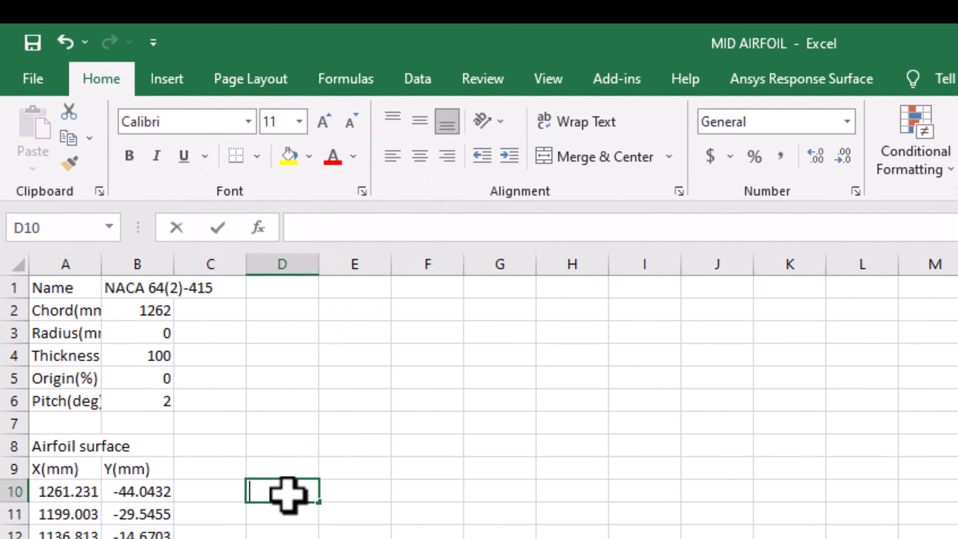
type("=406+")
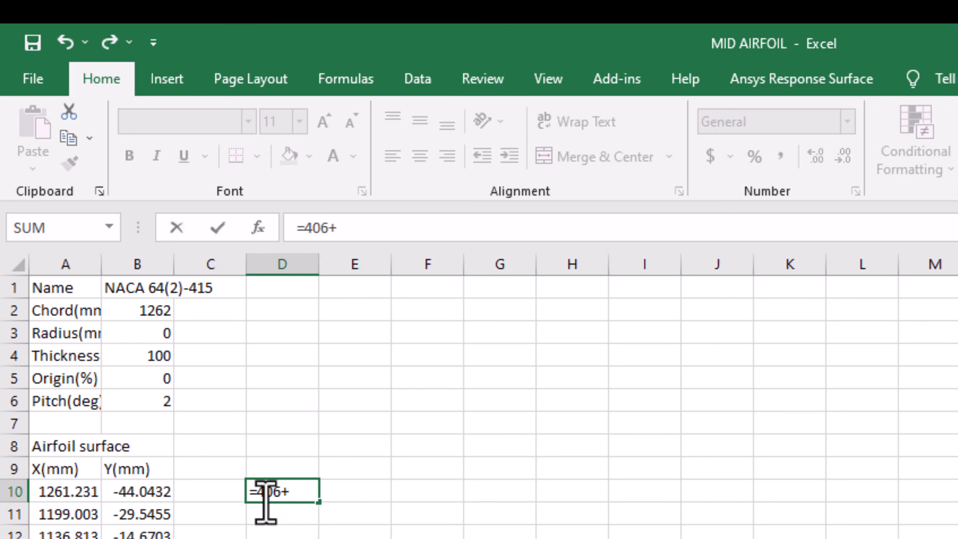
left_click(81, 494)
key("Return")
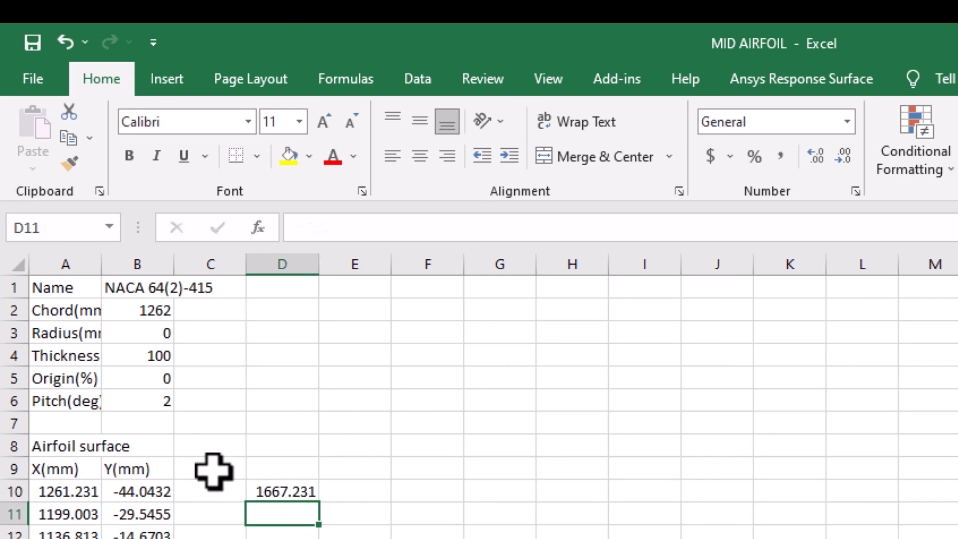
- Enter 2091 in E10 and the formula =220+B10 in F10
left_click(349, 497)
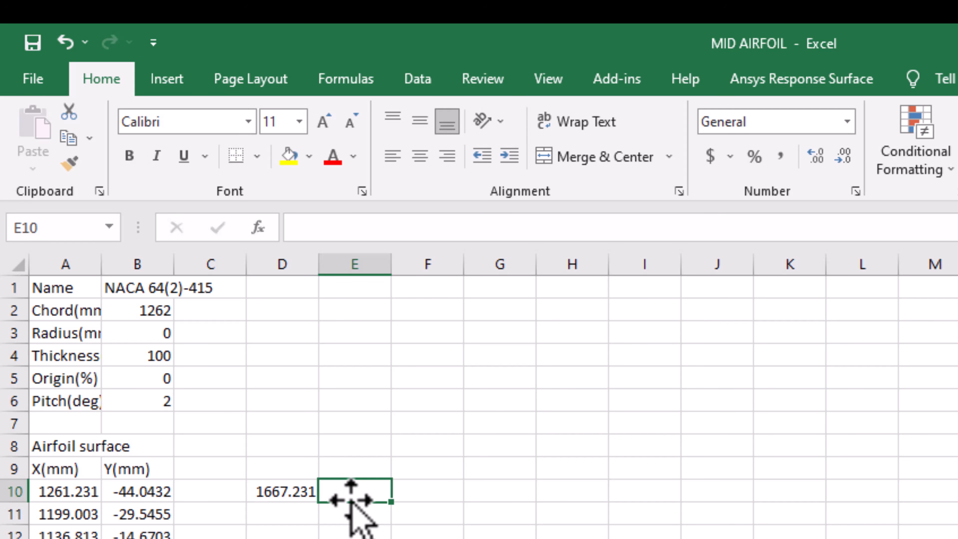
type("209")
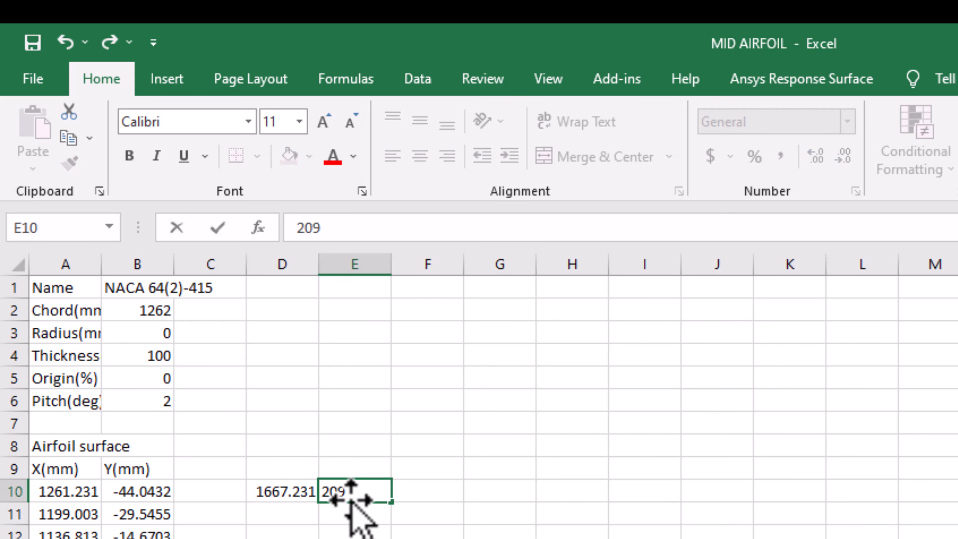
type("1")
key("Return")
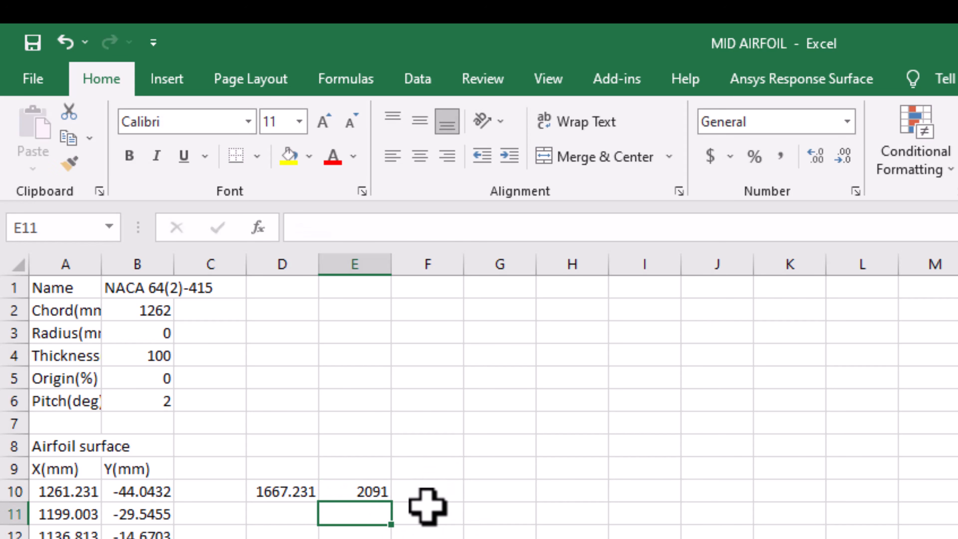
left_click(433, 498)
type("=")
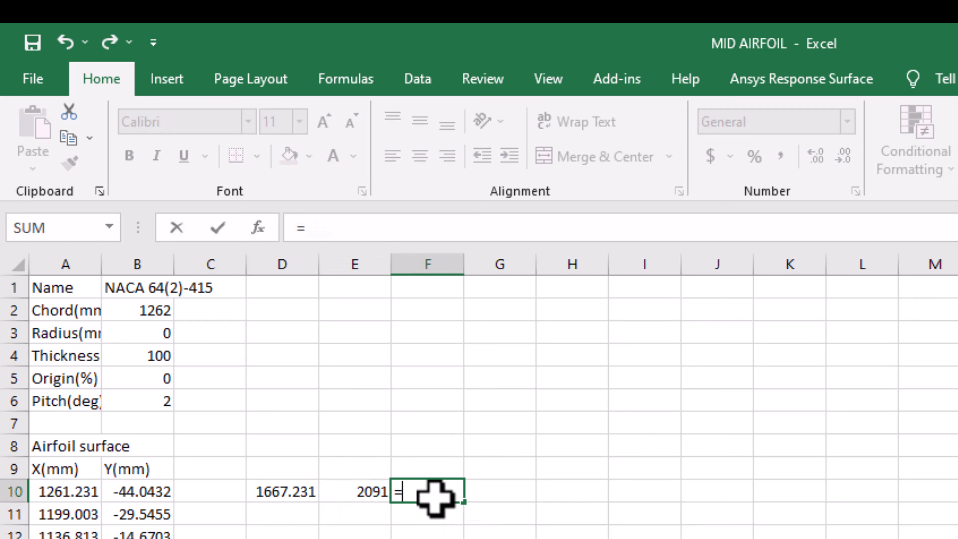
type("220")
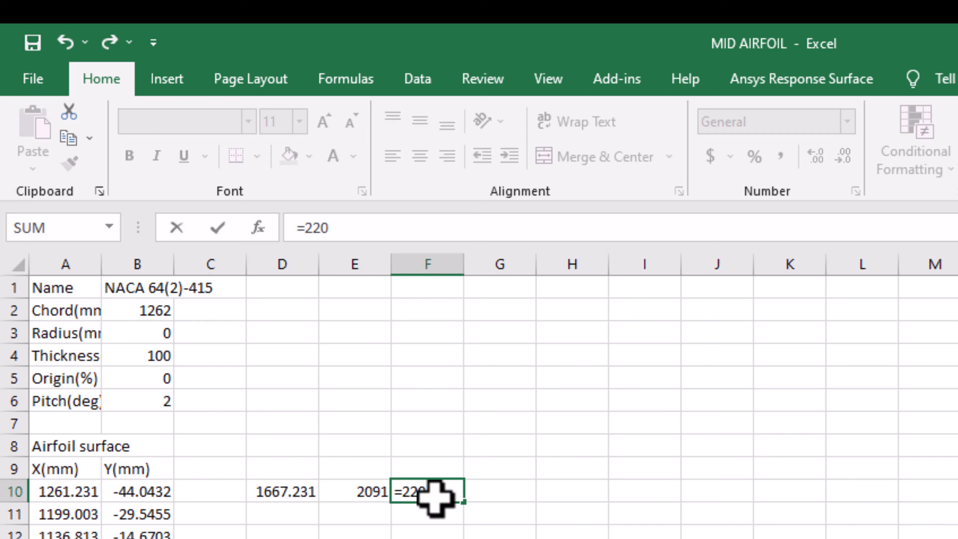
type("+")
left_click(162, 491)
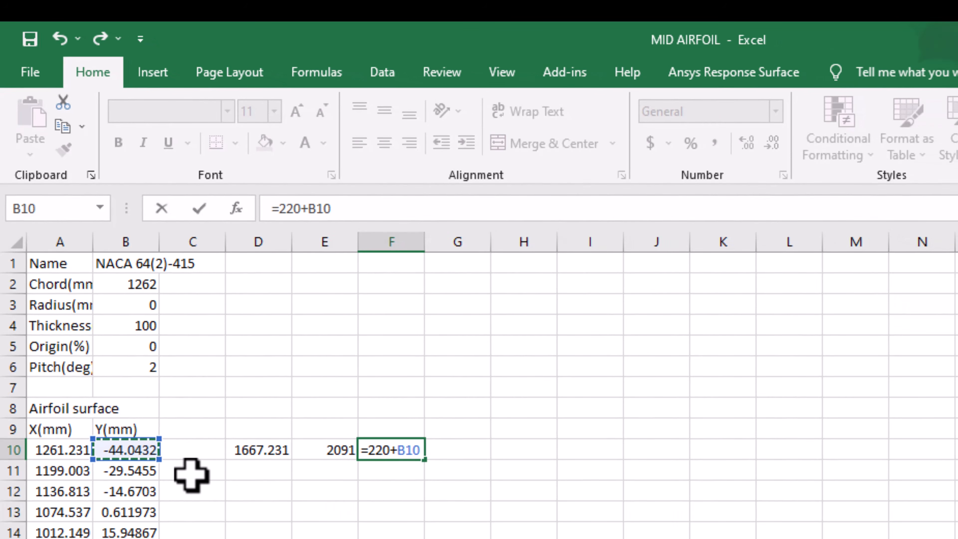
key("Return")
- Fill the X formula in D10 and the value 2091 in E10 down to row 60
left_click(273, 452)
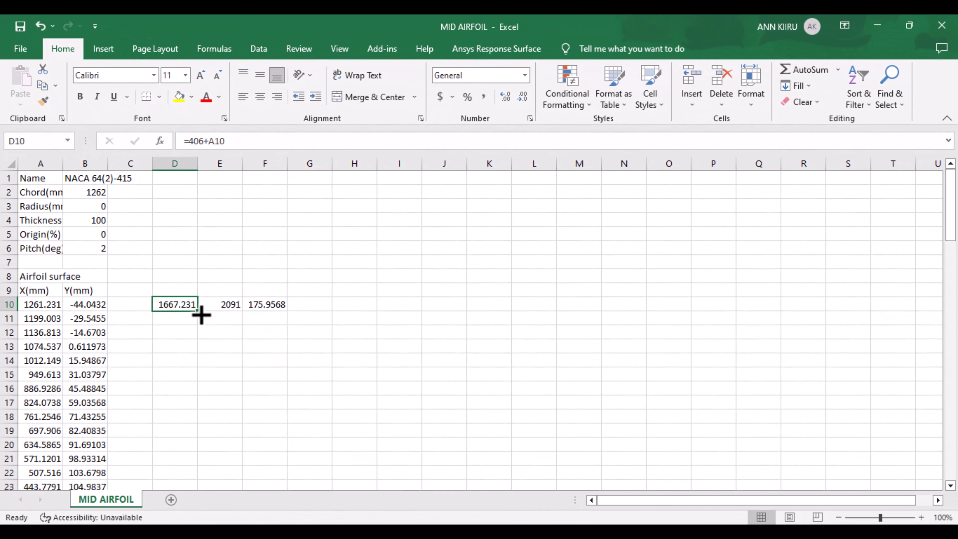
left_click_drag(197, 314, 116, 425)
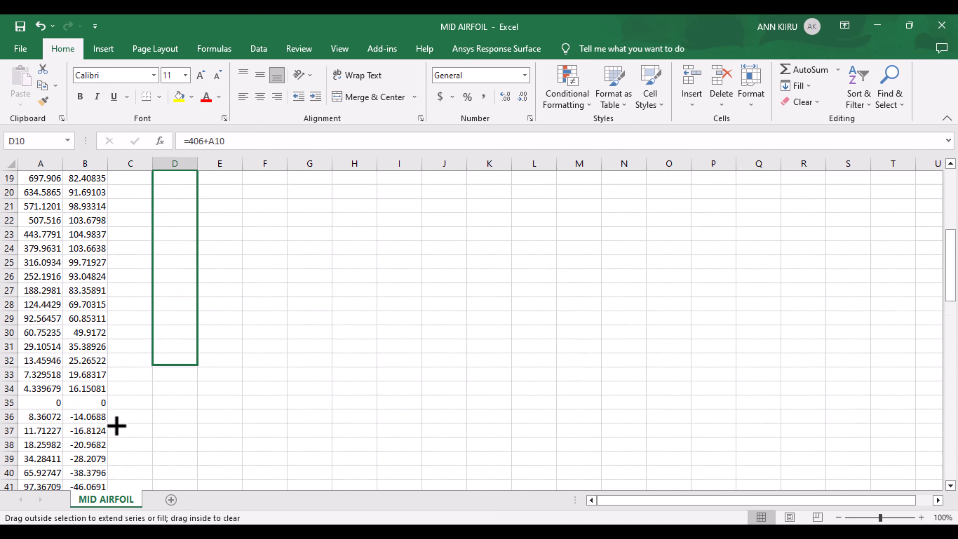
left_click_drag(119, 467, 181, 333)
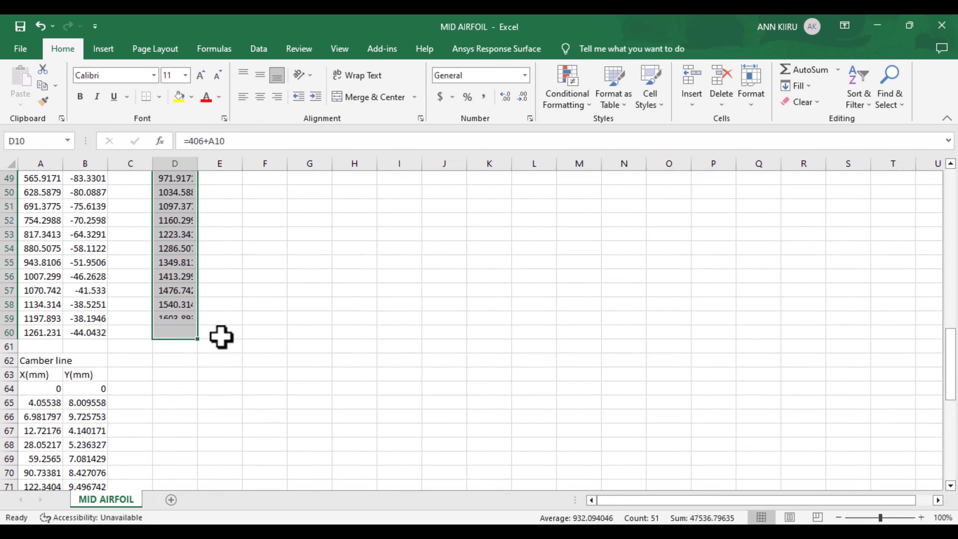
scroll(222, 332, "up", 14)
scroll(219, 308, "up", 2)
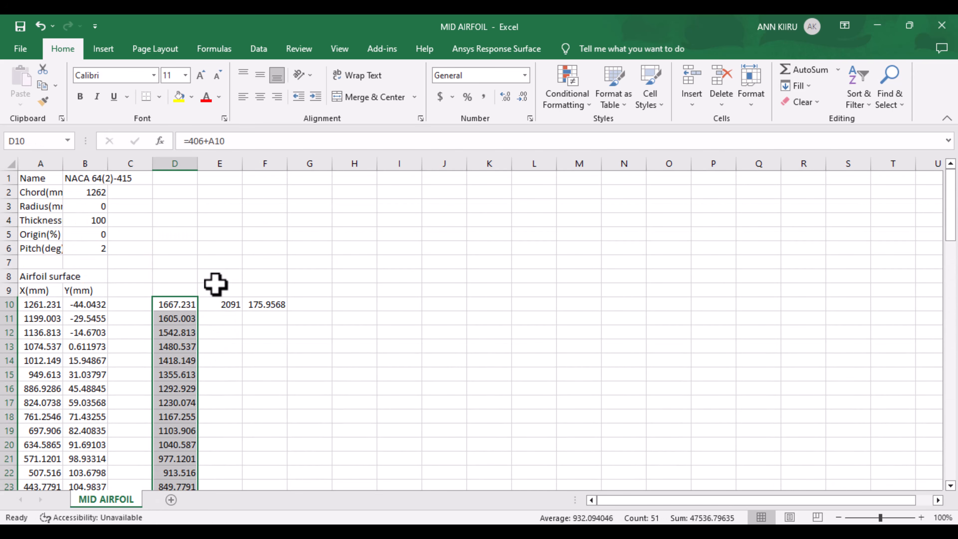
left_click(211, 305)
left_click_drag(244, 319, 236, 440)
scroll(289, 351, "up", 6)
scroll(290, 343, "up", 6)
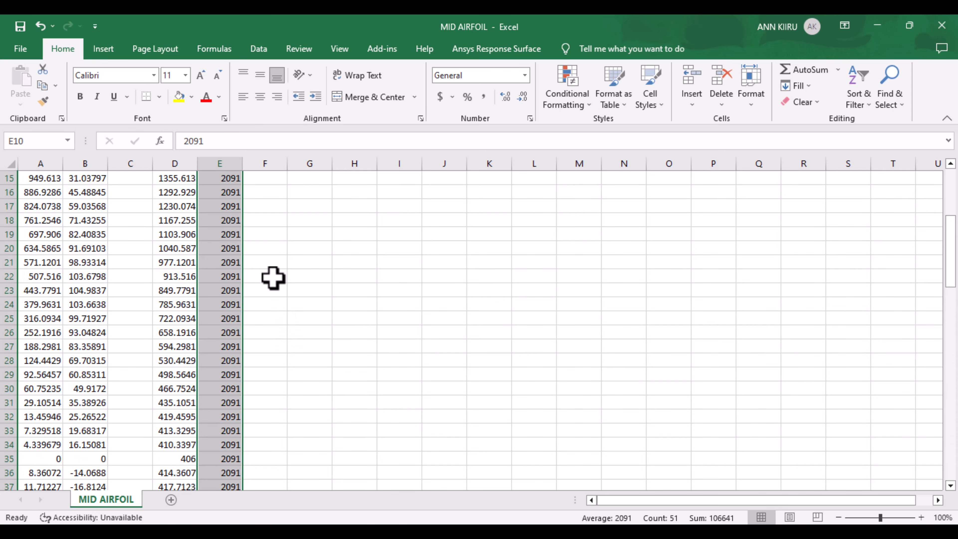
- Fill the formula in F10 down to row 60 and copy the range D10:F60
left_click(279, 234)
left_click_drag(286, 241, 192, 141)
left_click(298, 443)
left_click_drag(189, 189, 189, 190)
right_click(193, 327)
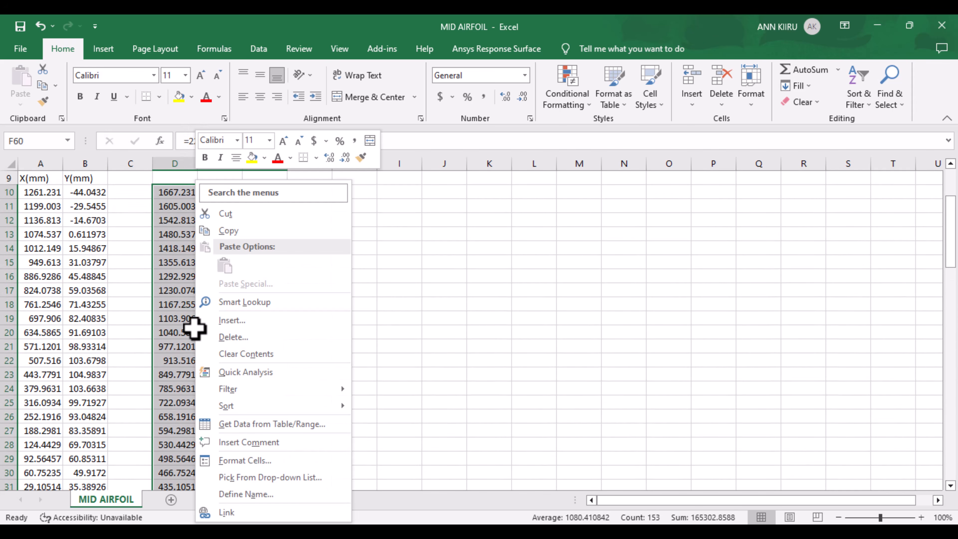
left_click(250, 241)
scroll(250, 226, "down", 9)
scroll(250, 227, "down", 4)
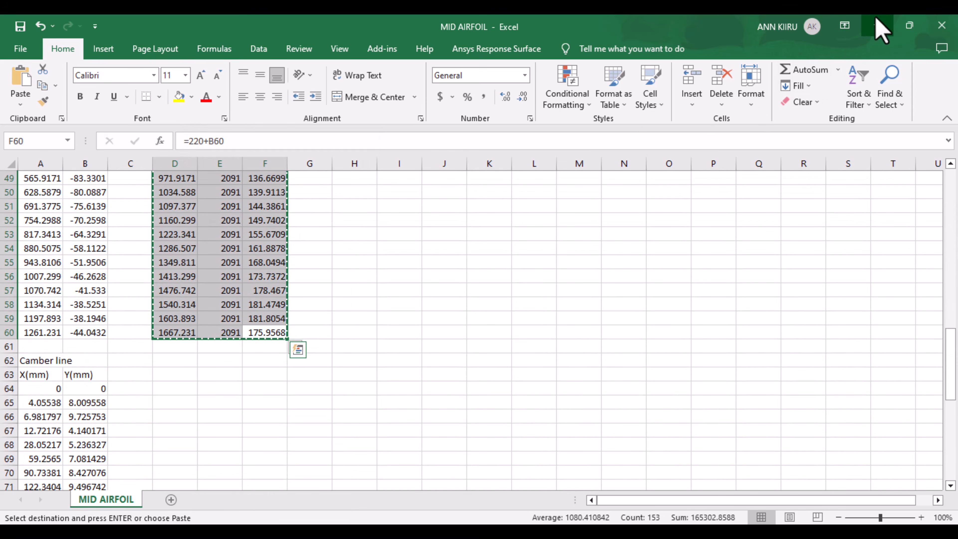
- Switch to the GSD_PointSplineLoftFromExcel workbook and paste the mid airfoil coordinates as values at A3, replacing the root airfoil coordinates
left_click(877, 26)
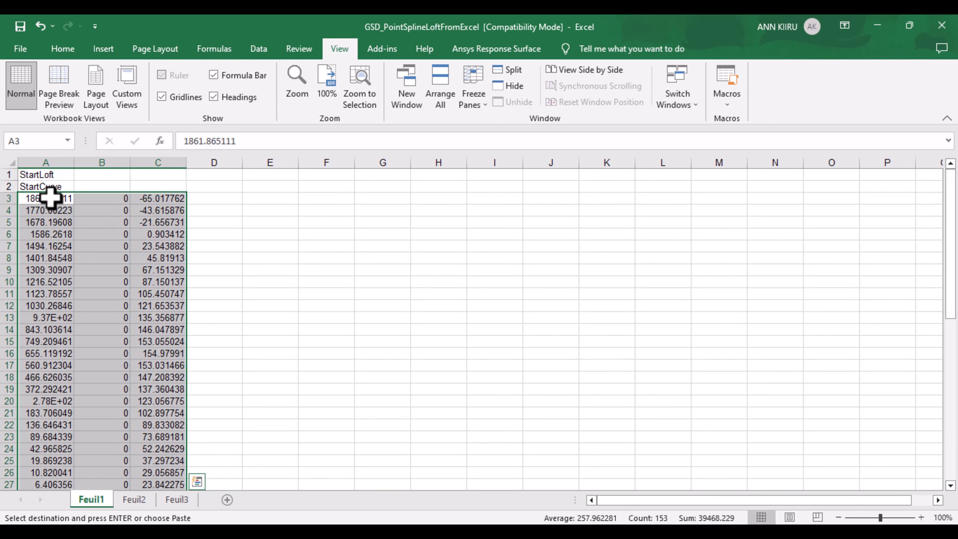
left_click(50, 197)
right_click(48, 198)
left_click(98, 268)
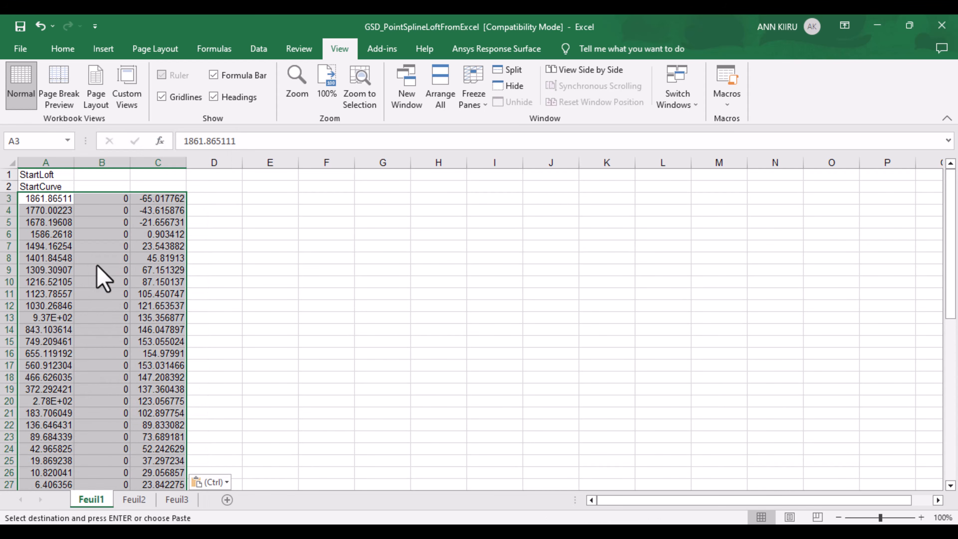
scroll(85, 390, "down", 14)
left_click(88, 377)
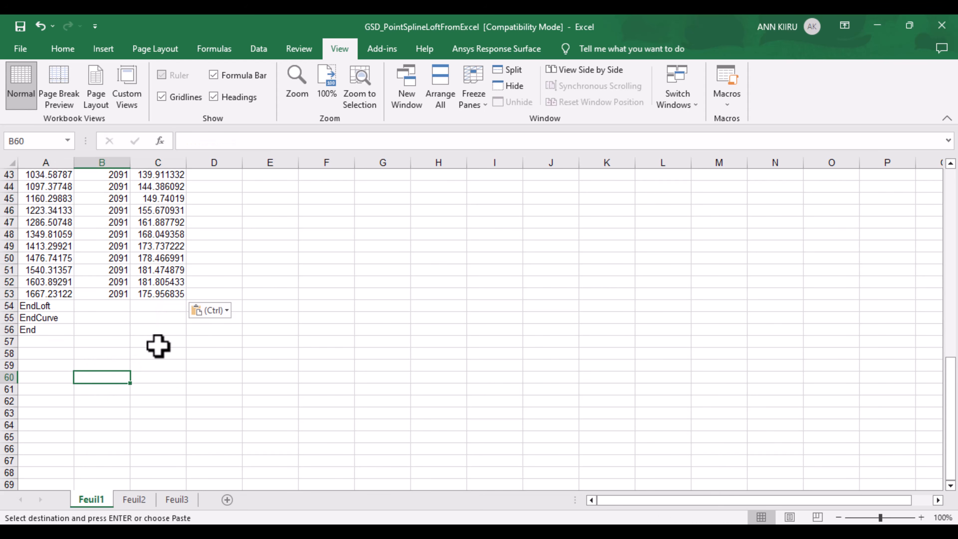
- Run the Feuil1.Main macro on the mid airfoil coordinates and minimise the open windows to reach the desktop
left_click(730, 106)
left_click(751, 118)
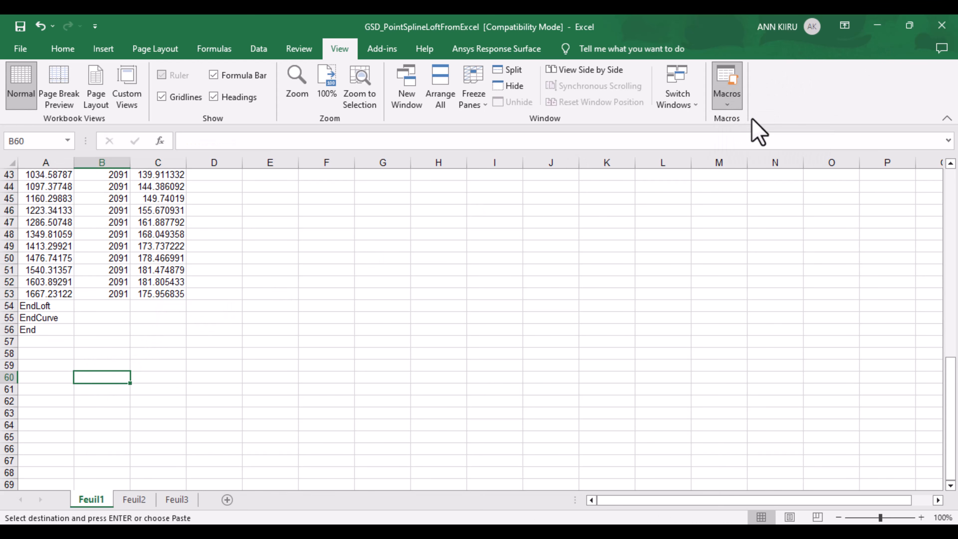
left_click(377, 217)
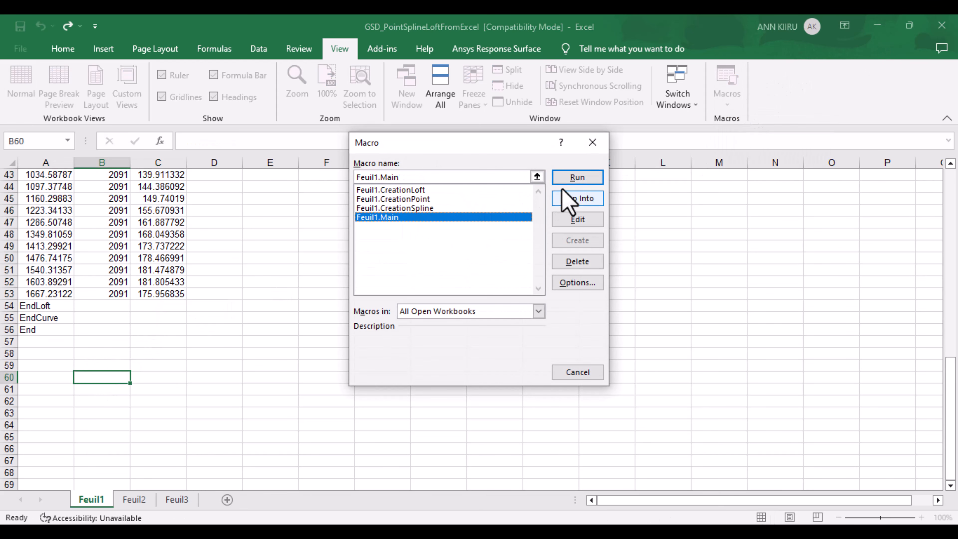
left_click(578, 177)
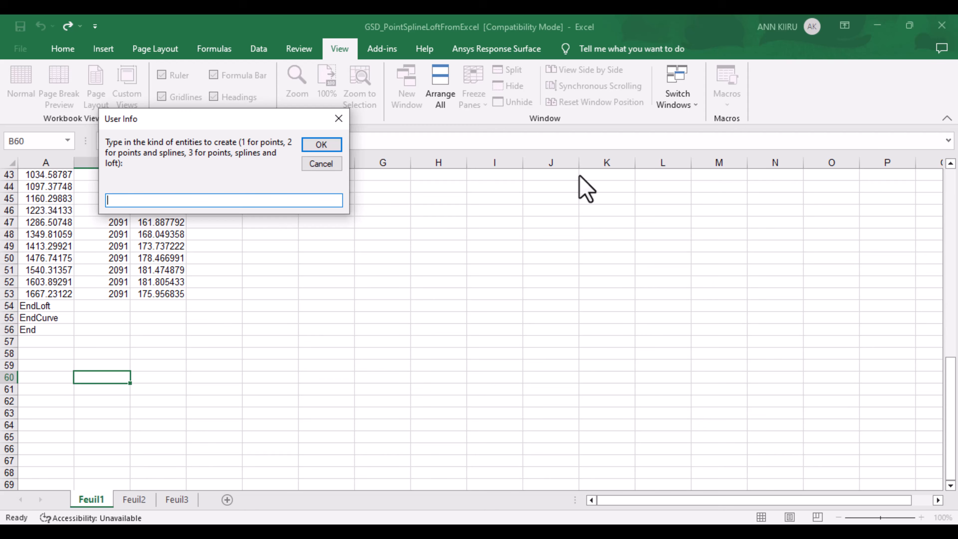
left_click(322, 149)
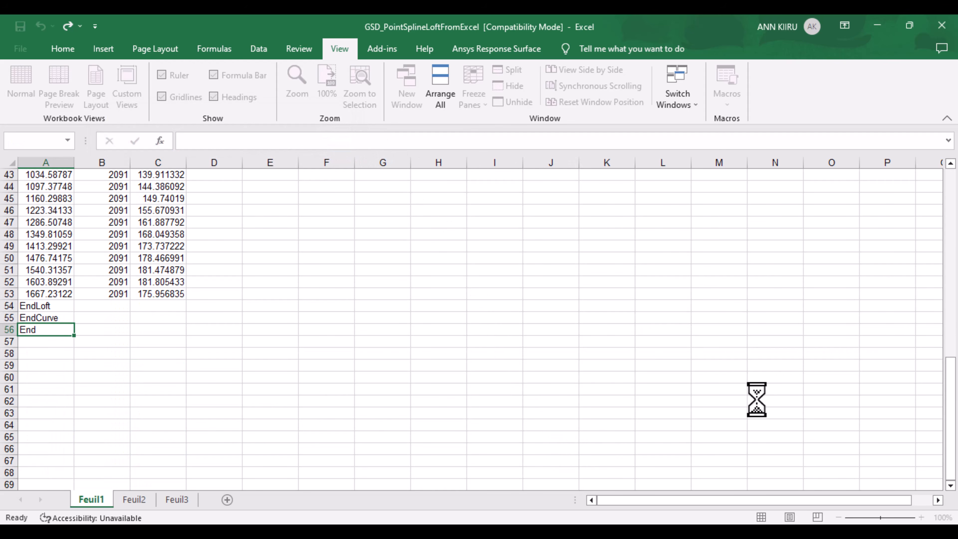
left_click(879, 26)
left_click(876, 23)
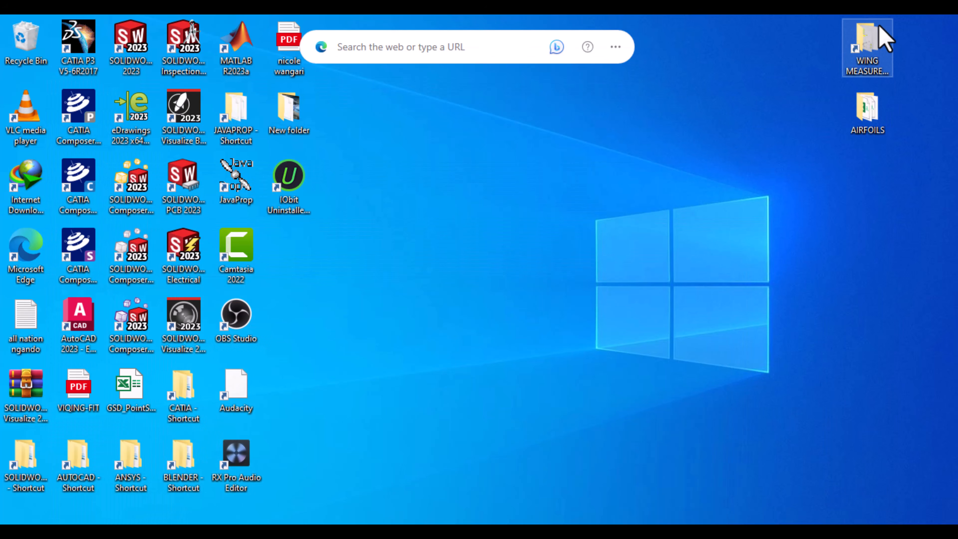
- Switch to CATIA V5 to inspect the imported mid airfoil points, and close the MID AIRFOIL workbook
key("alt+Tab")
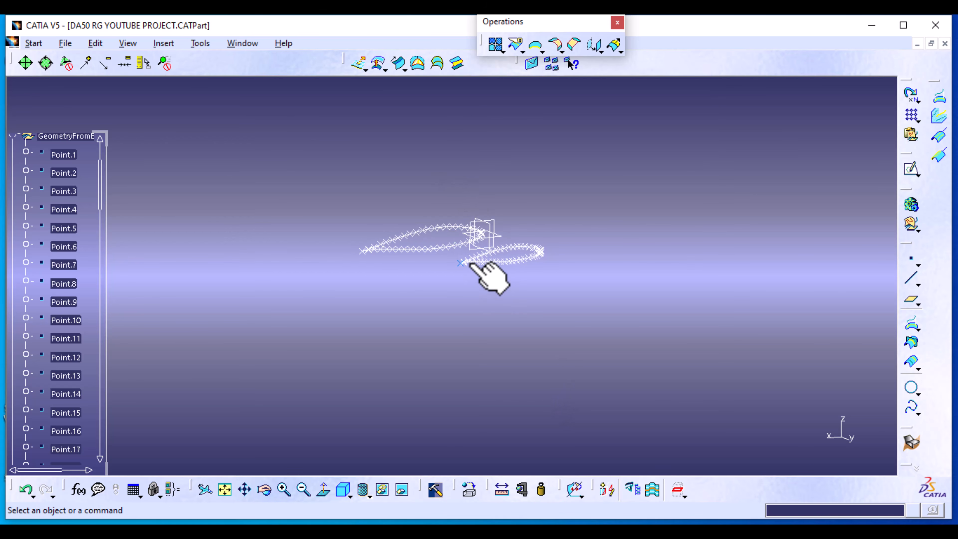
middle_click_drag(654, 228, 618, 304)
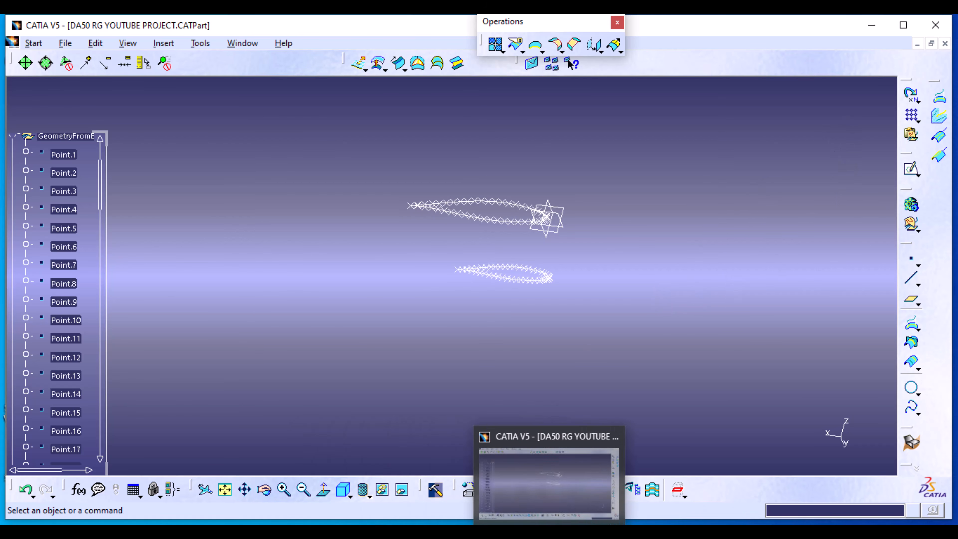
mouse_move(610, 526)
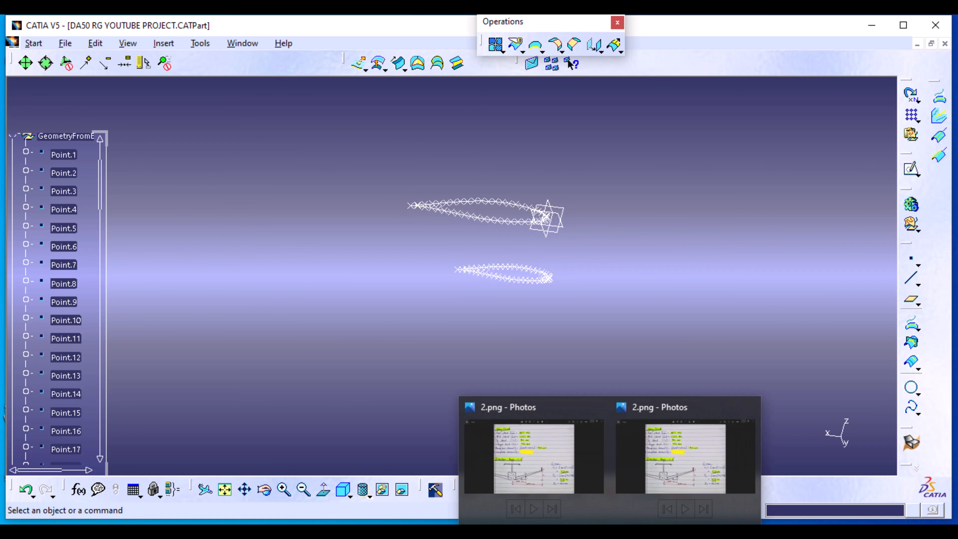
mouse_move(639, 526)
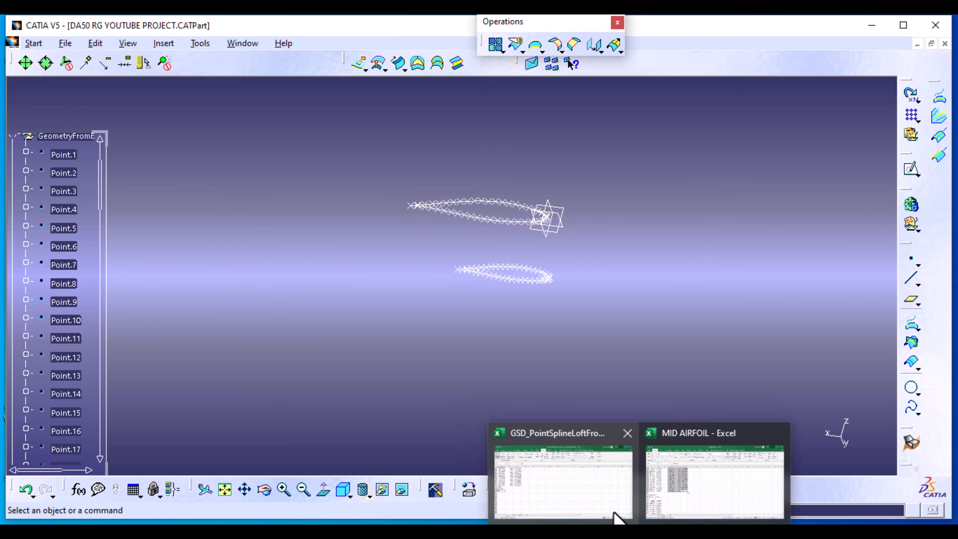
left_click(744, 459)
left_click(931, 21)
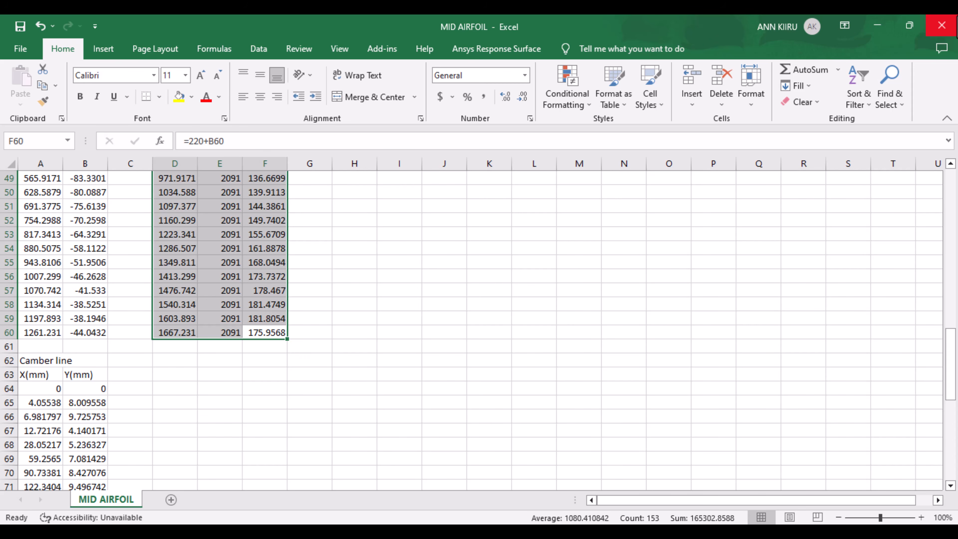
left_click(463, 302)
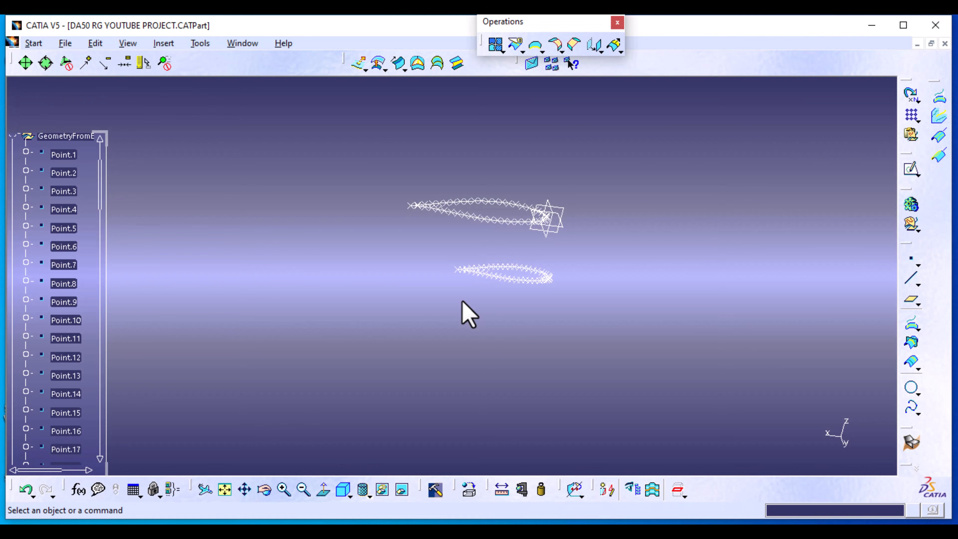
- Open the TIP AIRFOIL workbook from the AIRFOILS folder and enter the X formula =406+A10 in D10
left_click(368, 529)
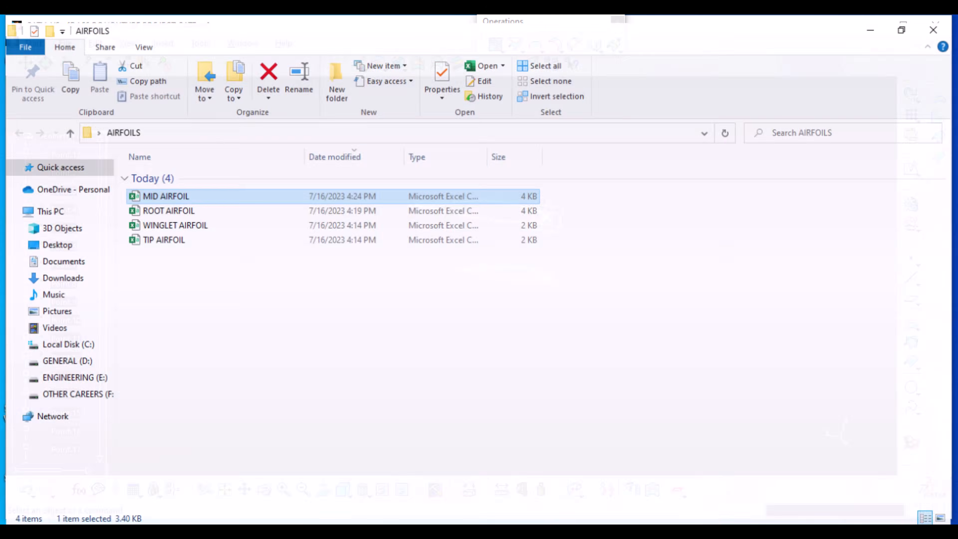
double_click(169, 231)
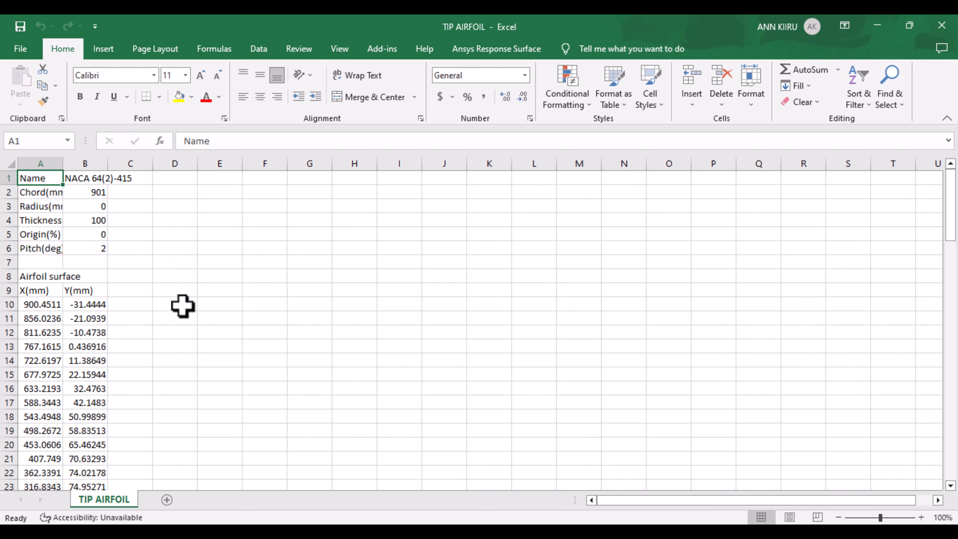
left_click(183, 306)
type("=")
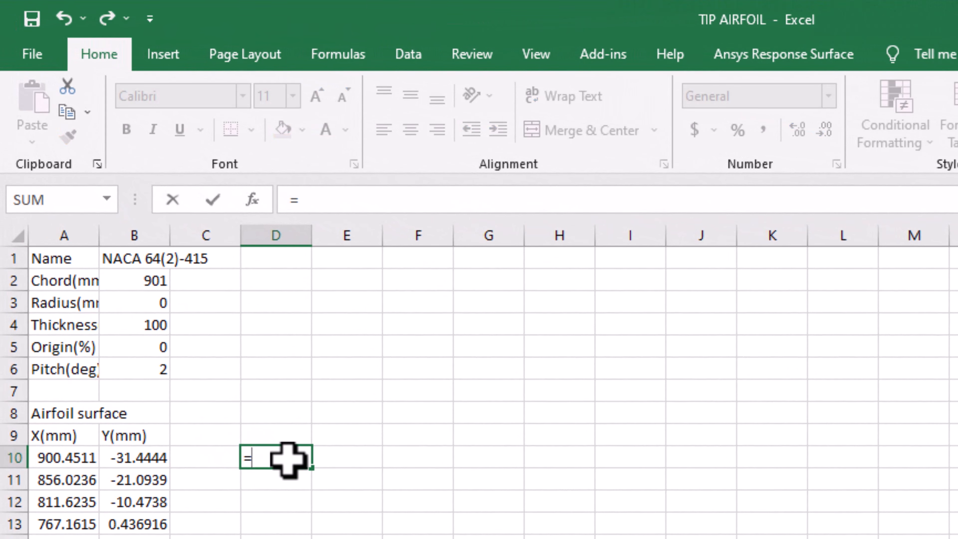
type("406")
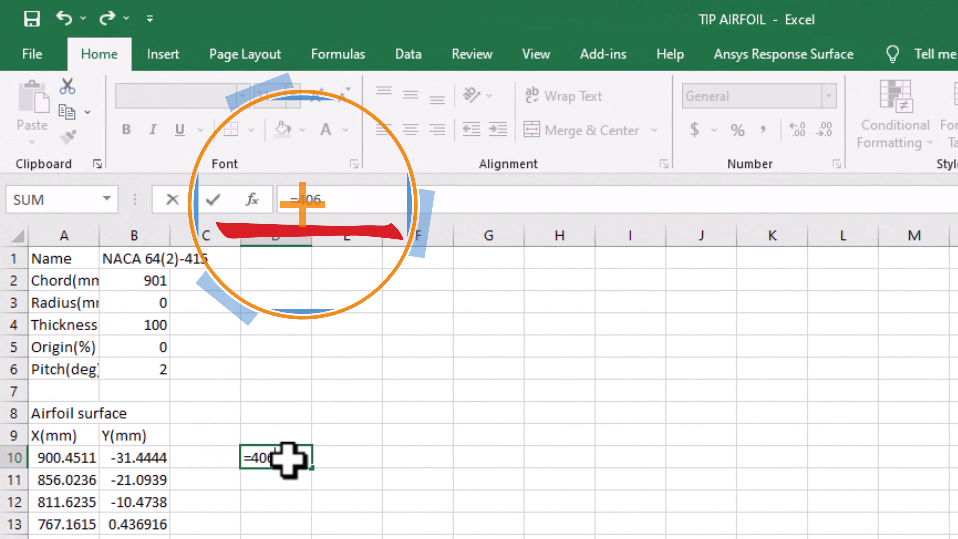
type("+")
left_click(77, 458)
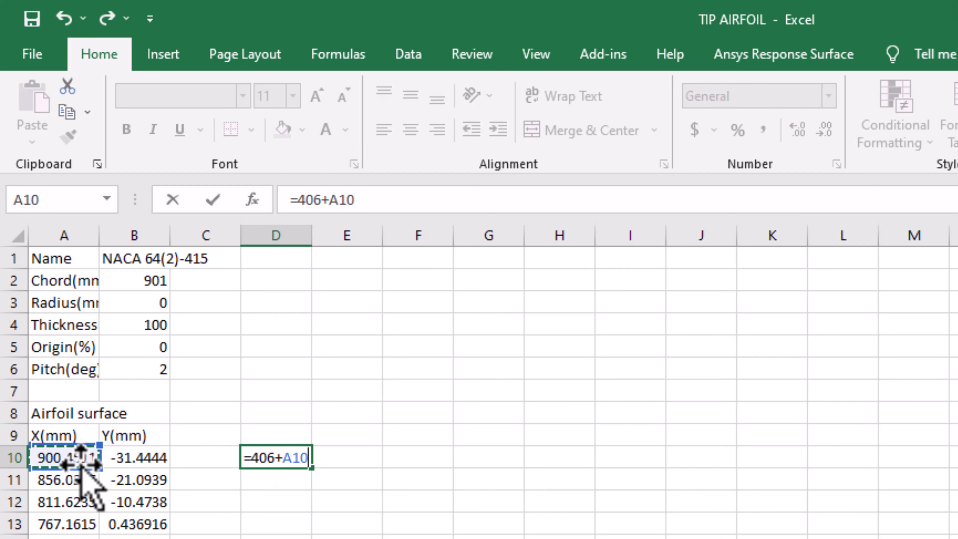
key("Return")
- Enter 6703 in E10 and the formula =705+B10 in F10
left_click(358, 458)
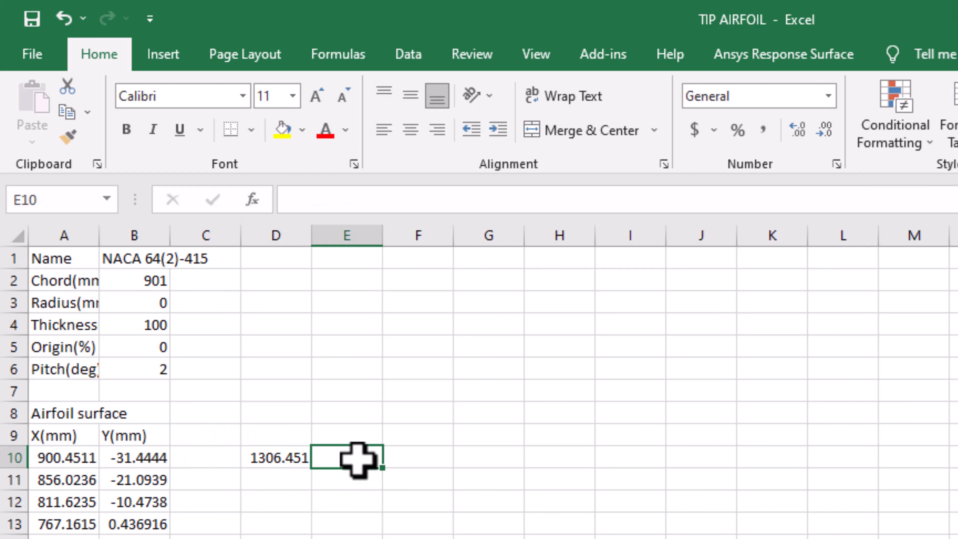
type("6703")
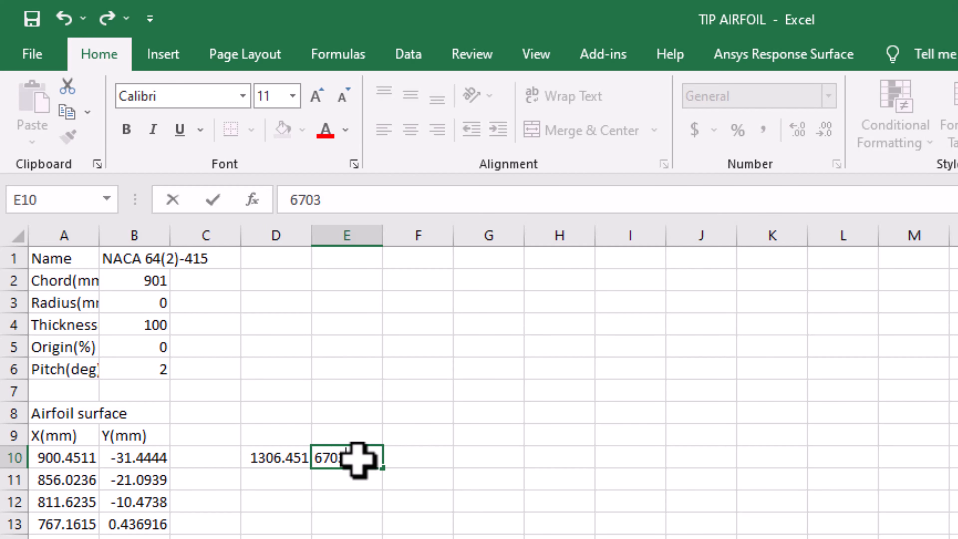
key("Return")
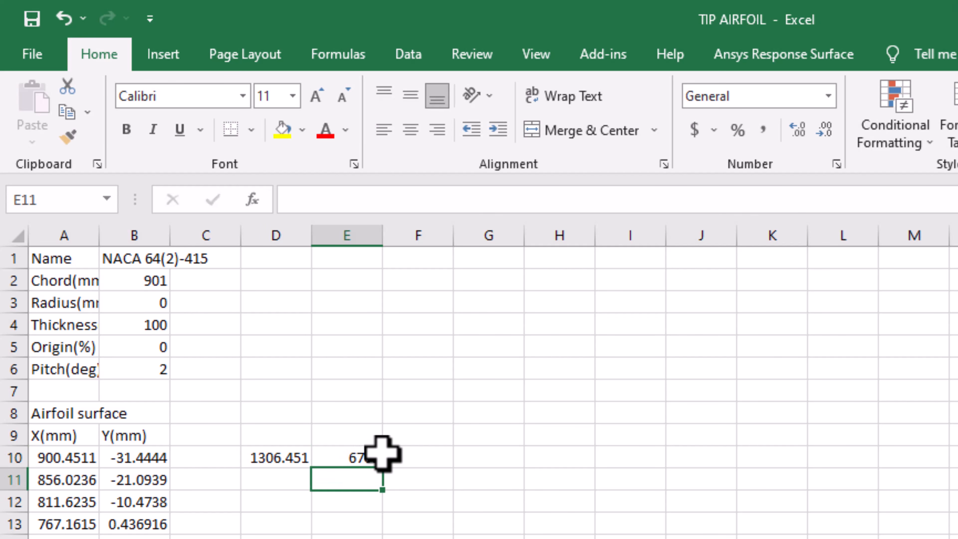
left_click(426, 457)
type("=705")
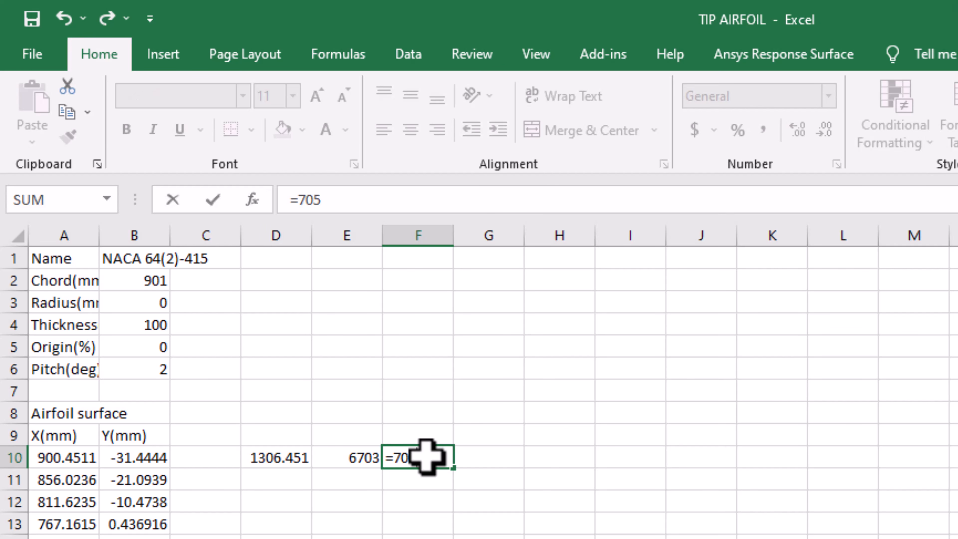
type("+")
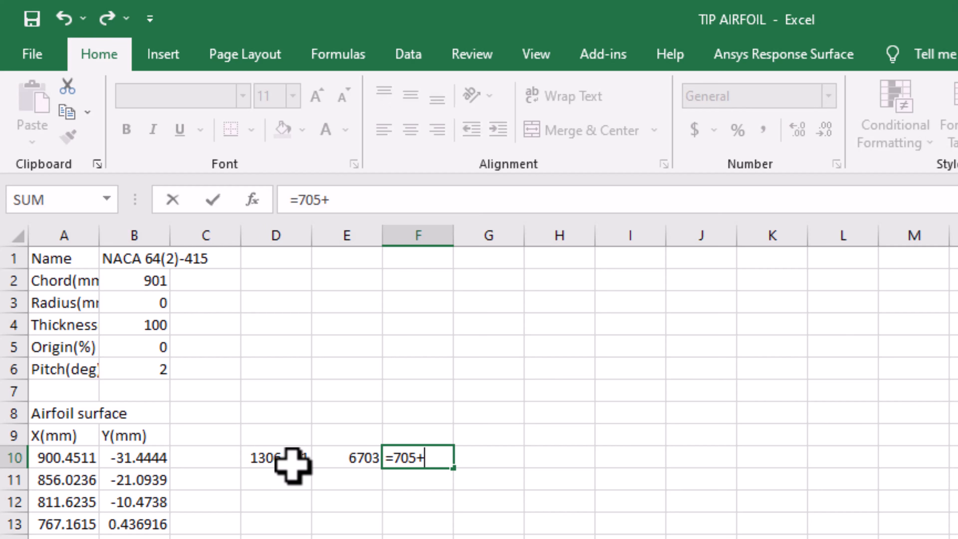
left_click(137, 457)
key("Return")
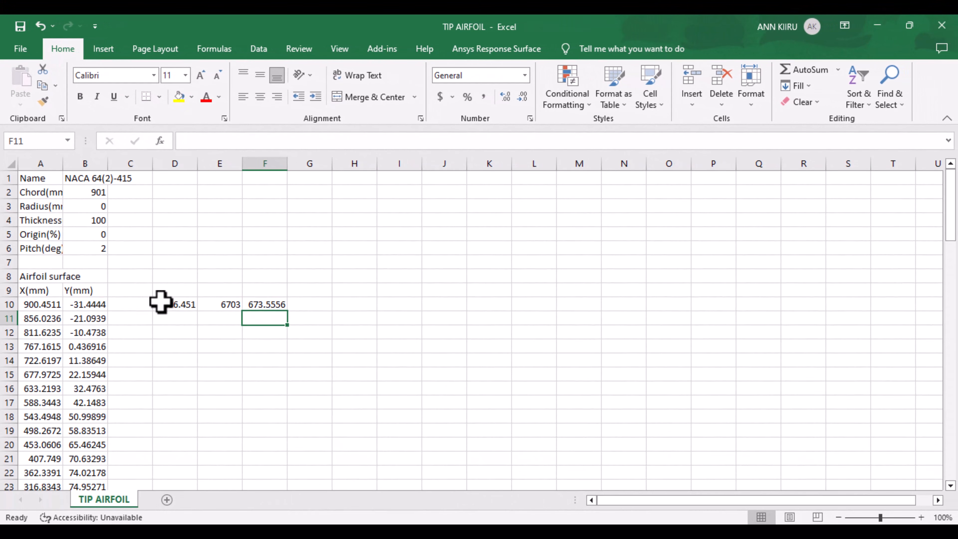
- Fill the formula in D10 and the value 6703 in E10 down to row 60
left_click(294, 452)
left_click_drag(200, 314, 196, 356)
scroll(230, 332, "up", 13)
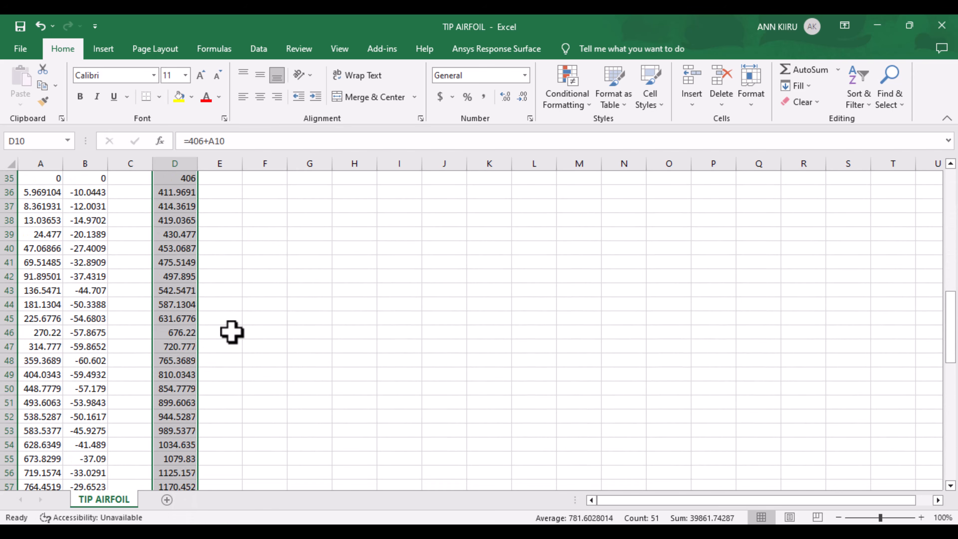
left_click(221, 206)
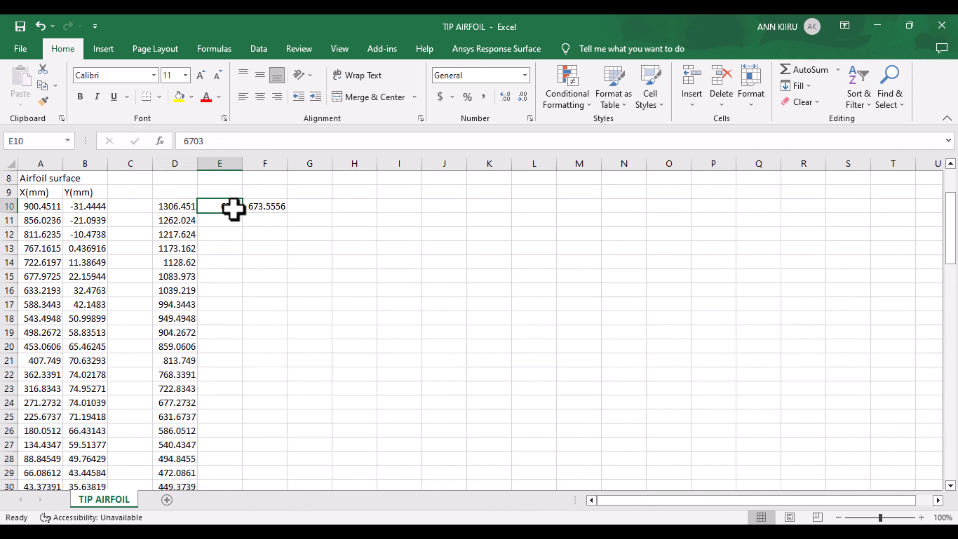
left_click_drag(242, 218, 215, 518)
left_click_drag(232, 461, 231, 461)
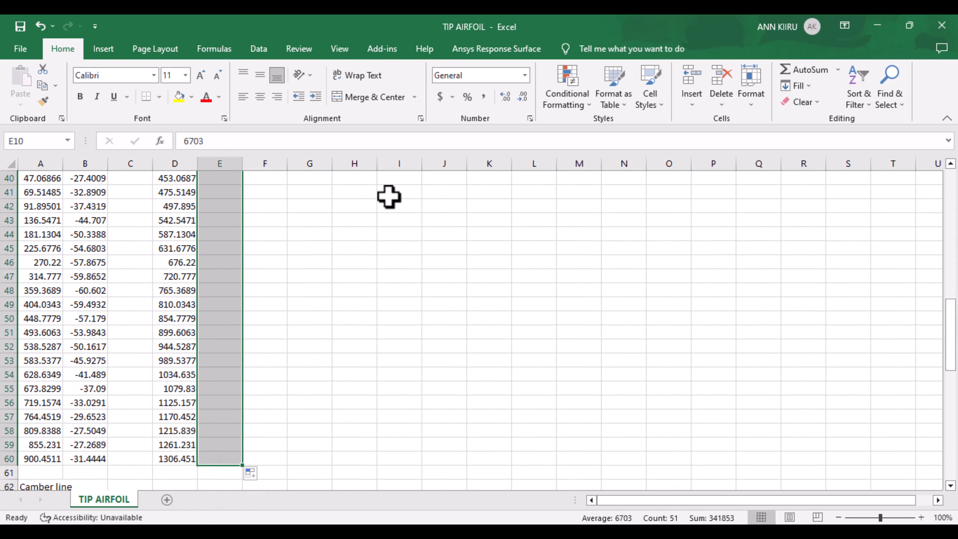
scroll(291, 359, "up", 13)
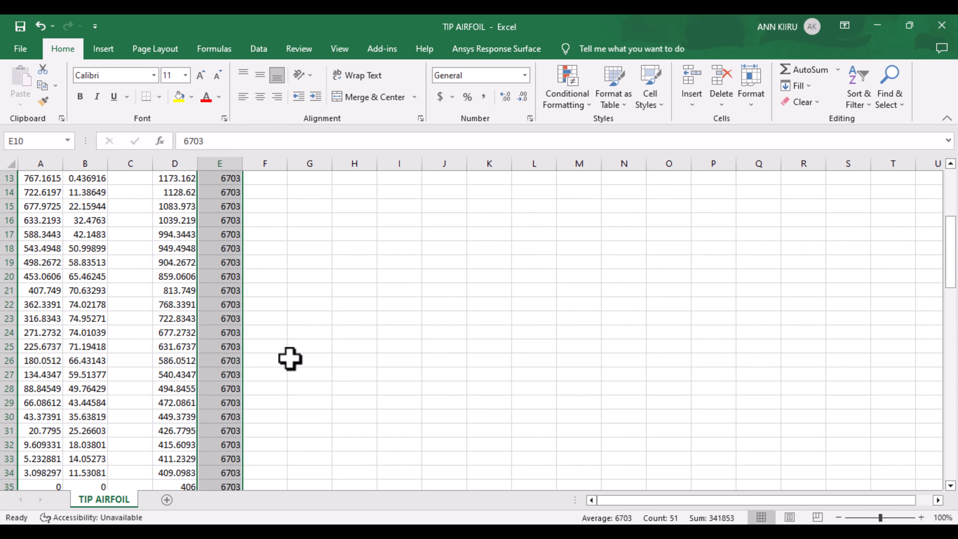
- Fill the formula in F10 down to row 60 and copy the tip airfoil range D10:F60
left_click(277, 303)
left_click_drag(289, 311, 170, 277)
left_click(316, 446)
right_click(176, 290)
left_click(219, 229)
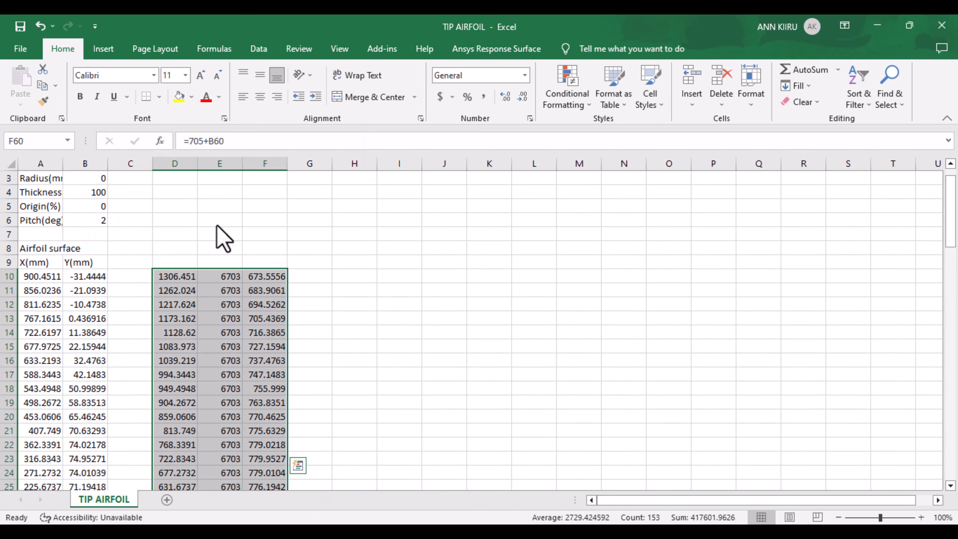
- Switch to the GSD_PointSplineLoftFromExcel workbook and paste the tip airfoil coordinates as values at A3, replacing the mid airfoil coordinates
scroll(220, 240, "down", 15)
left_click(877, 26)
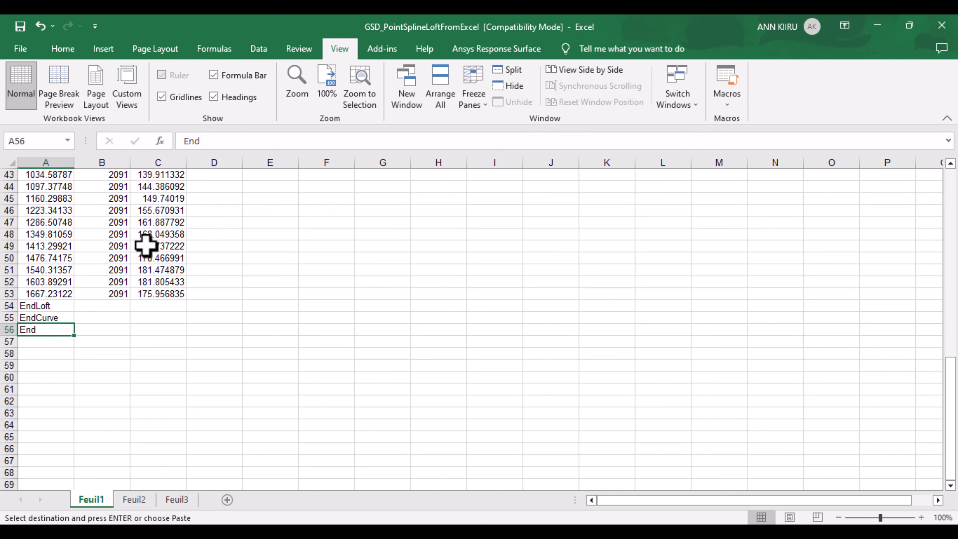
scroll(144, 248, "up", 13)
scroll(144, 248, "up", 1)
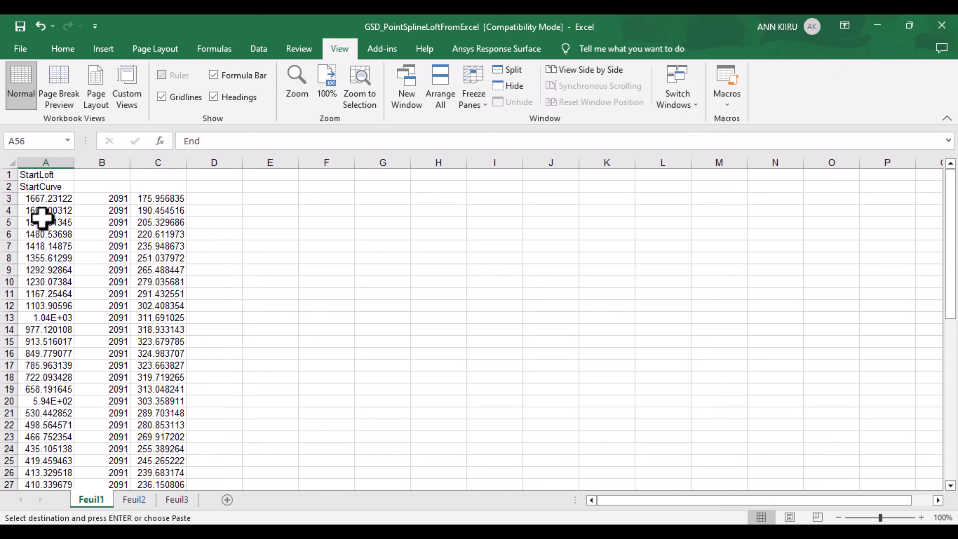
right_click(57, 200)
left_click(104, 264)
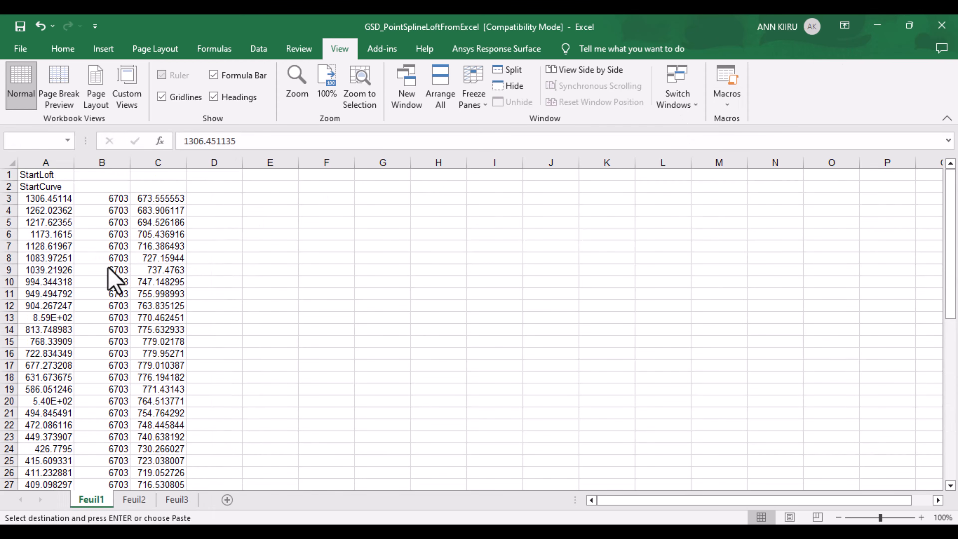
scroll(97, 327, "down", 12)
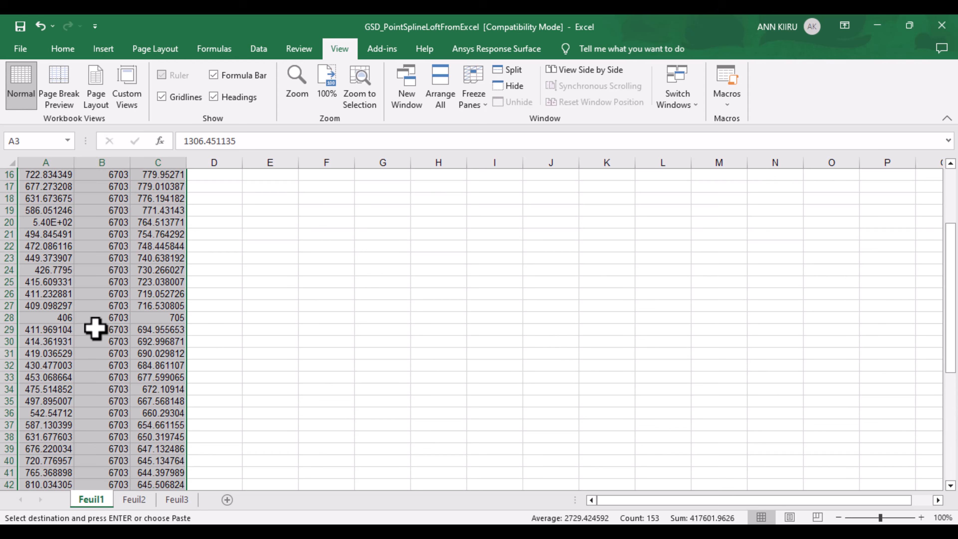
left_click(246, 403)
- Run the Feuil1.Main macro on the tip airfoil coordinates with entity type 2 for points and splines
left_click(726, 100)
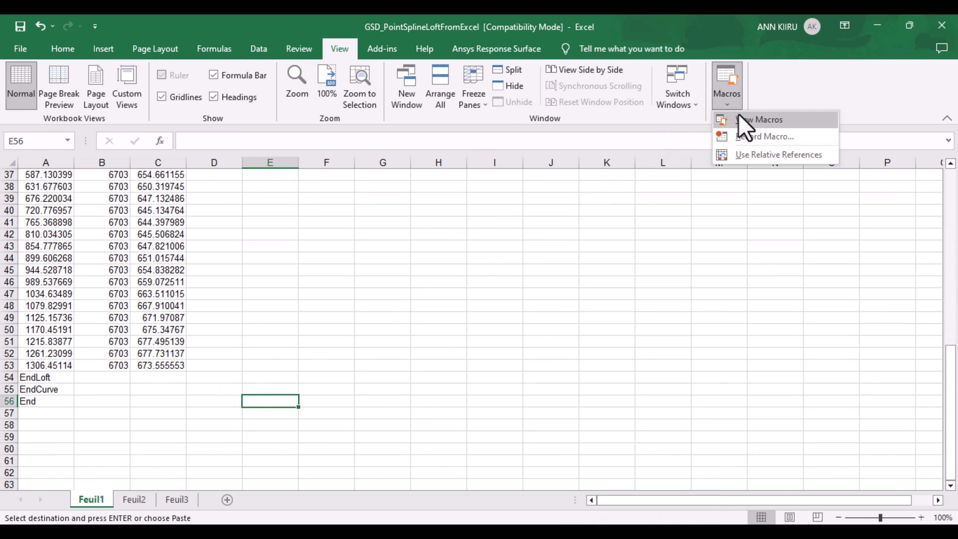
left_click(745, 121)
left_click(393, 218)
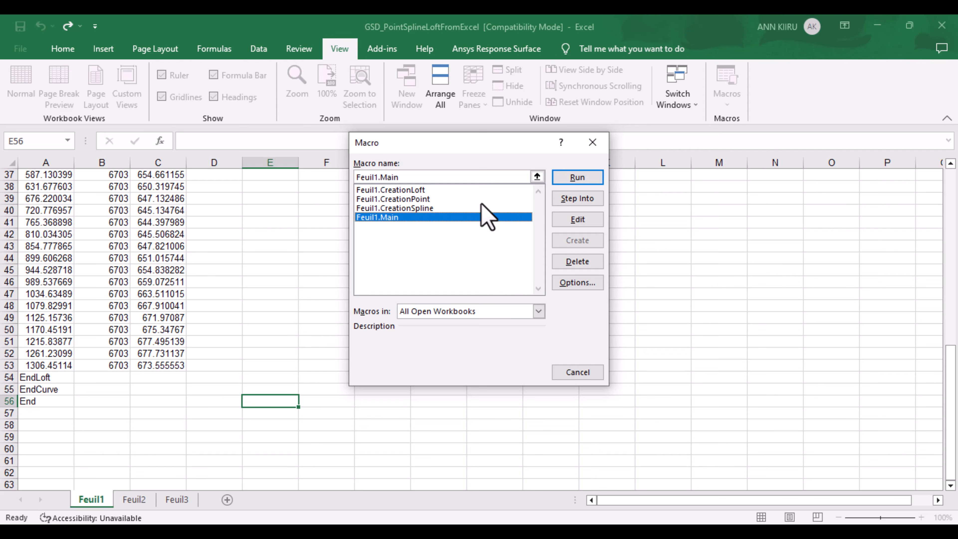
left_click(574, 178)
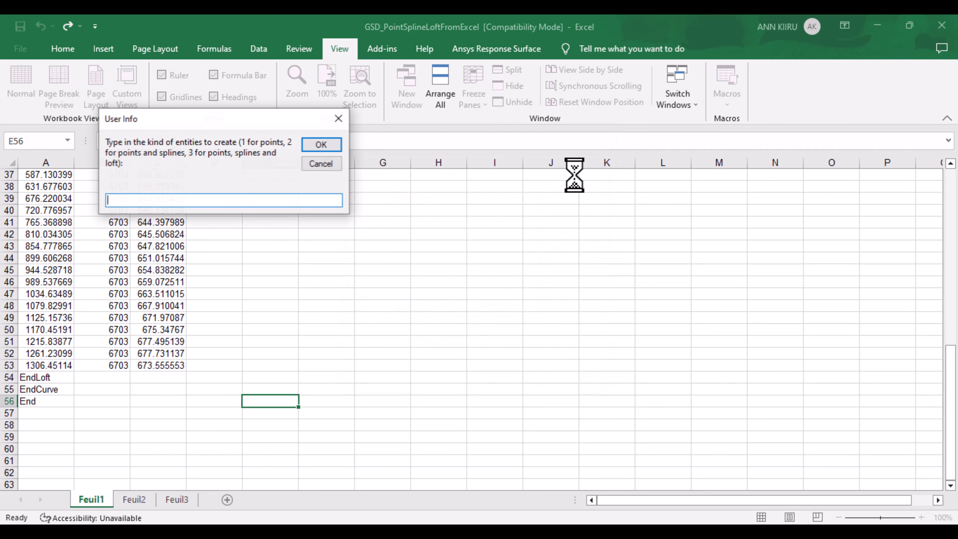
type("2")
left_click(322, 145)
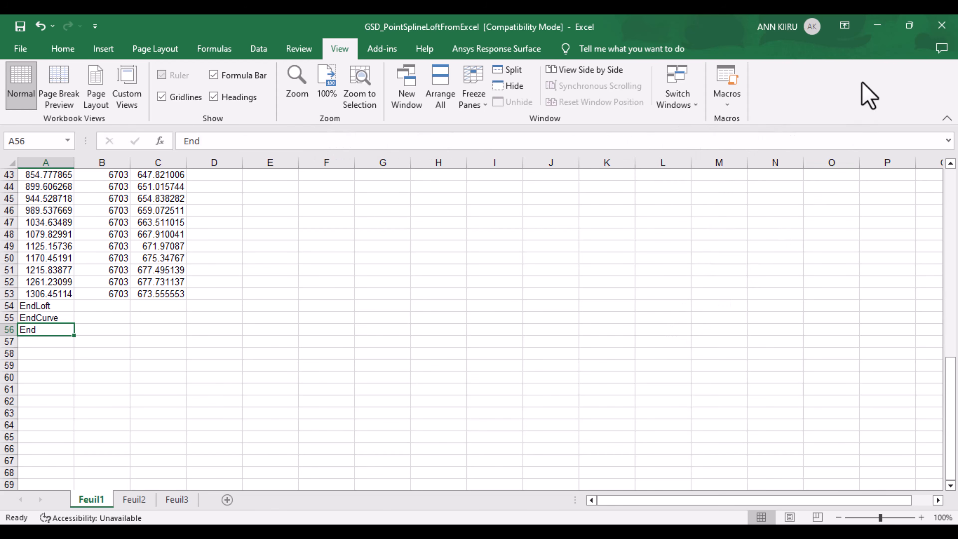
- Return to CATIA V5 to inspect the imported tip airfoil, and bring up the AIRFOILS folder
left_click(875, 24)
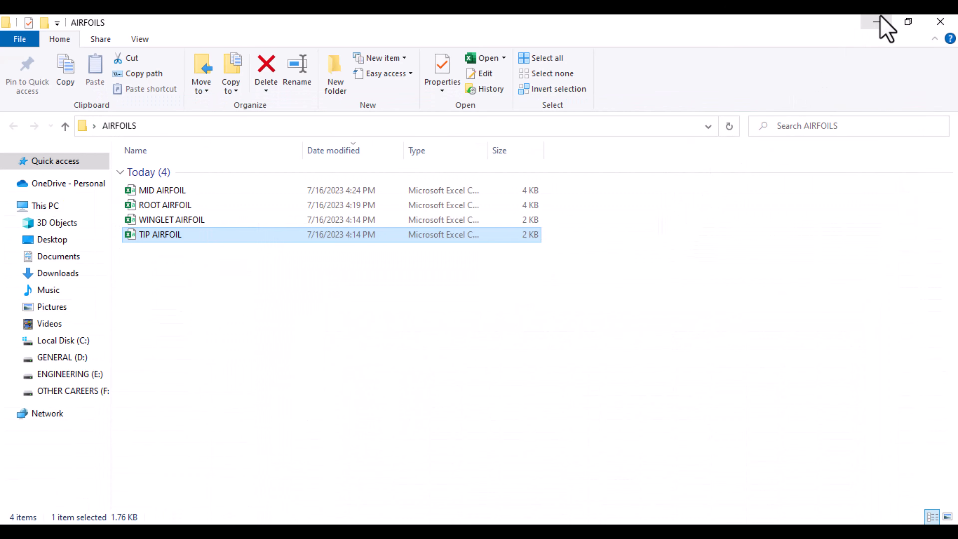
left_click(879, 19)
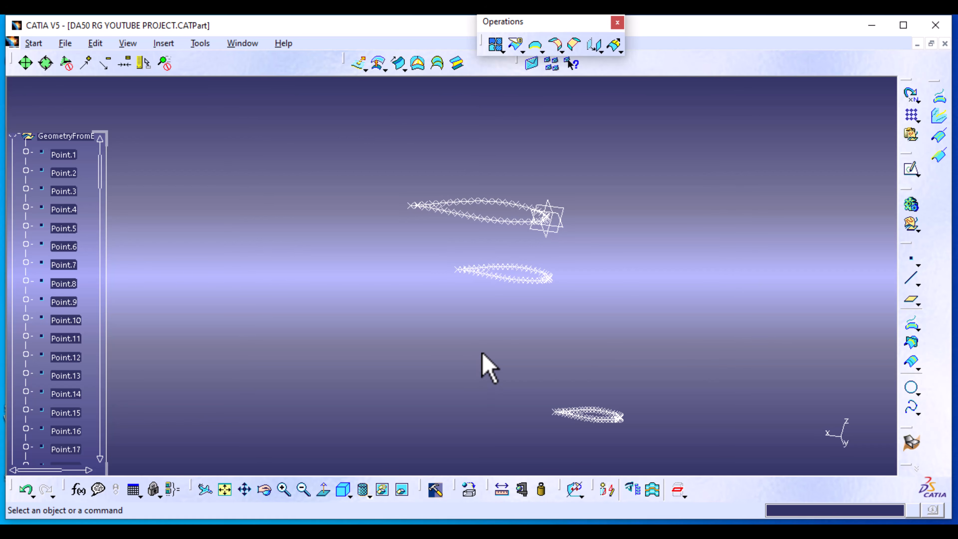
middle_click_drag(482, 354, 587, 334)
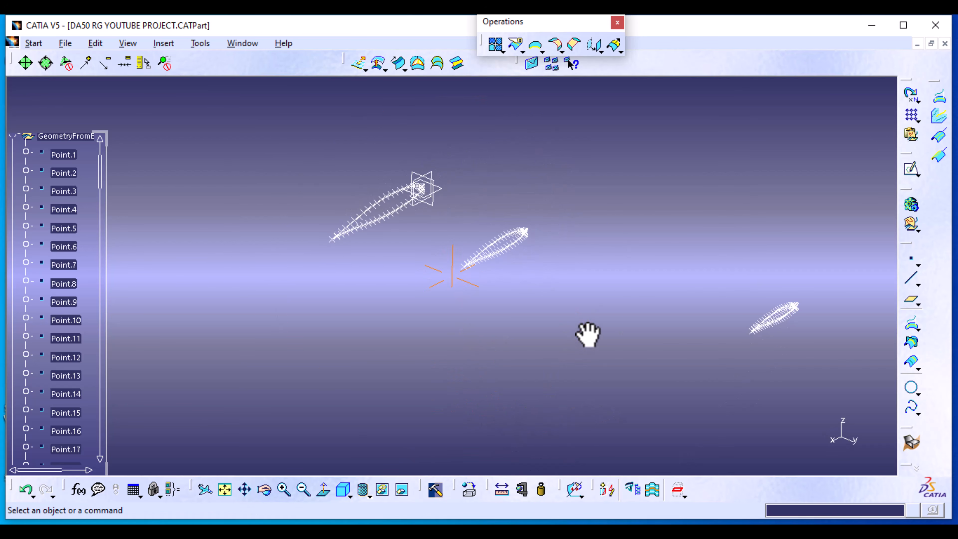
mouse_move(372, 524)
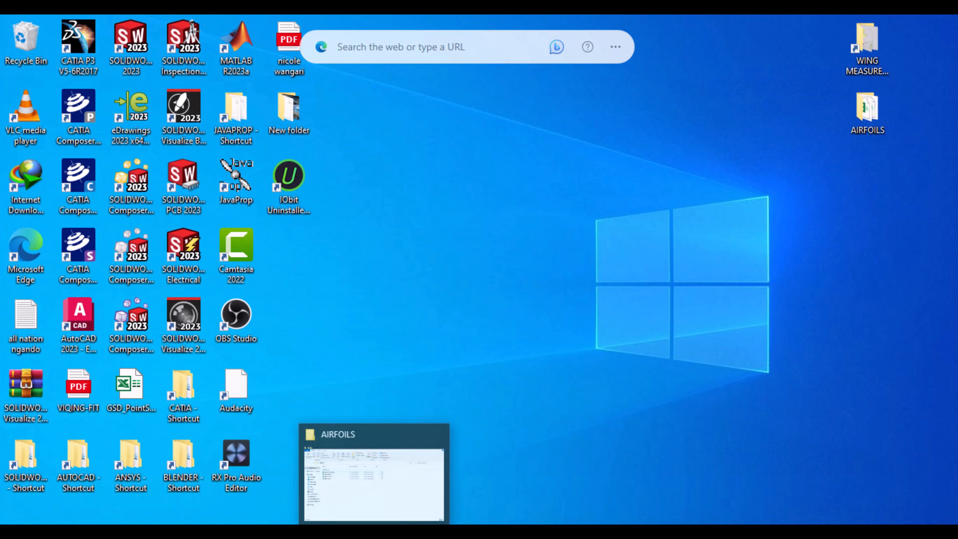
left_click(372, 487)
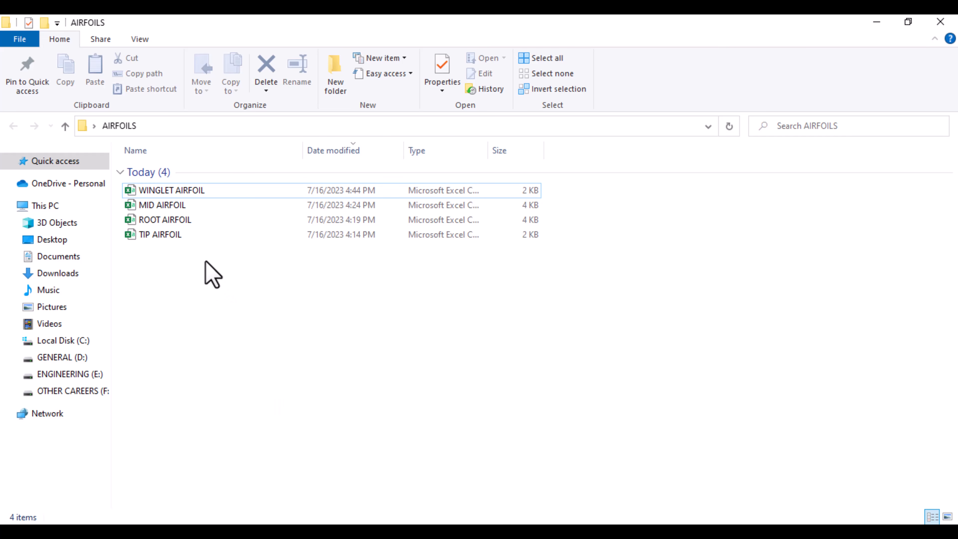
- Open the WINGLET AIRFOIL file from the AIRFOILS folder and enter the formula =1080+A10 in cell D10
left_click(207, 190)
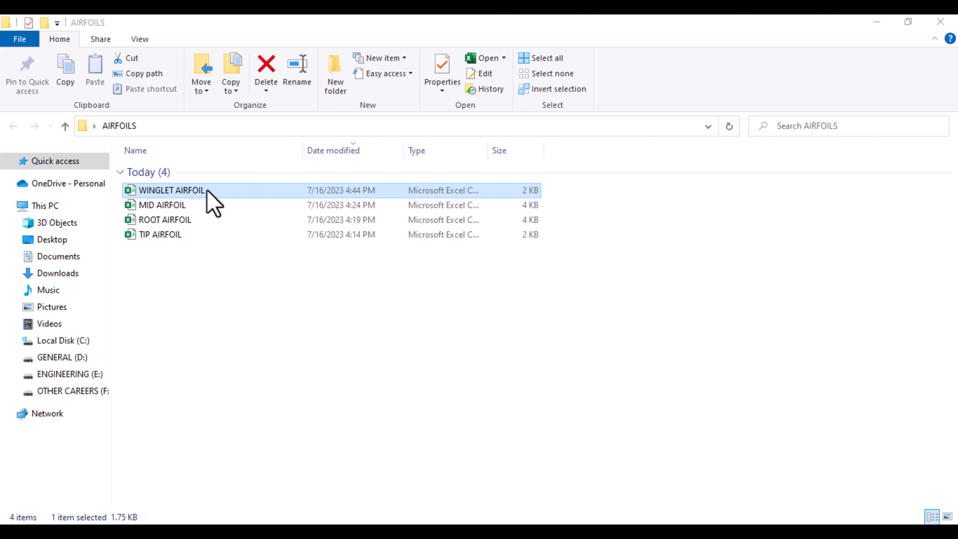
double_click(208, 190)
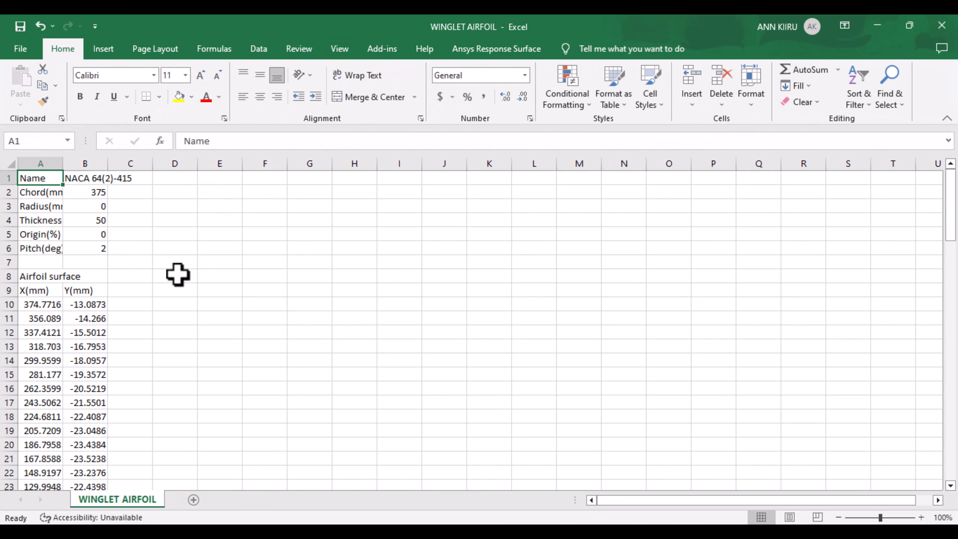
left_click(173, 305)
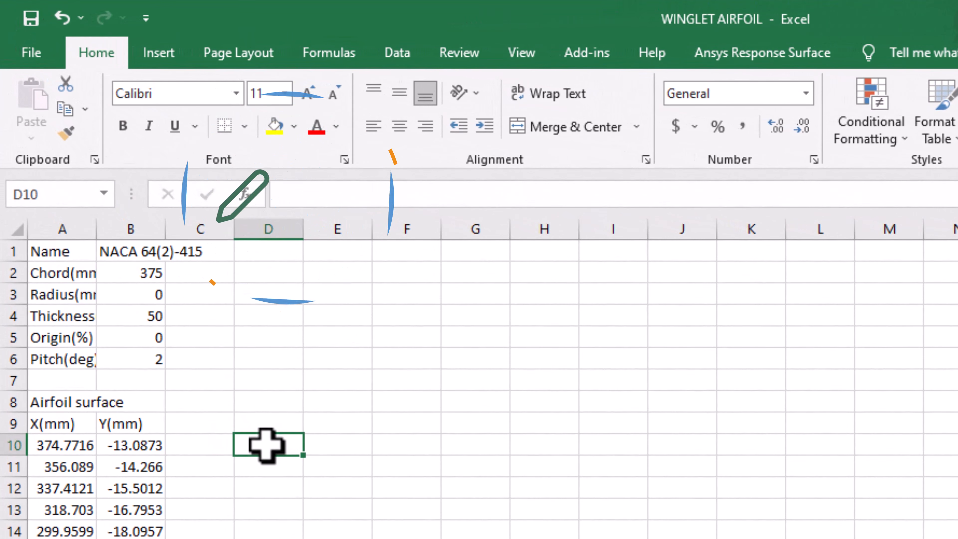
type("=108")
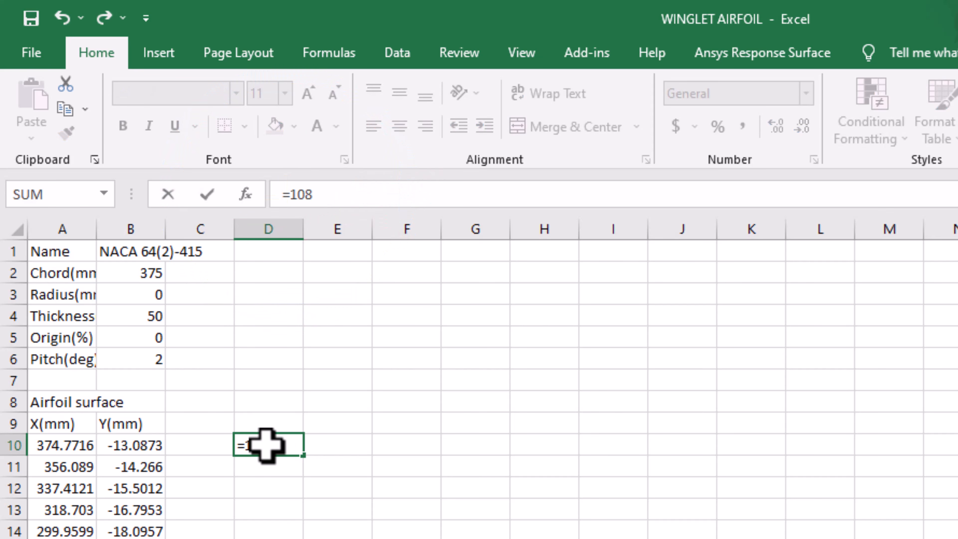
type("0+")
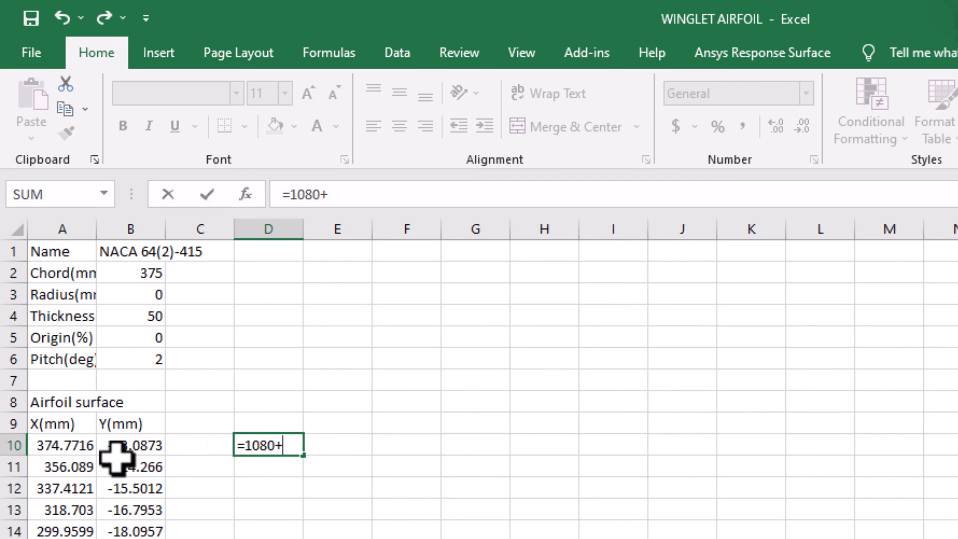
left_click(67, 445)
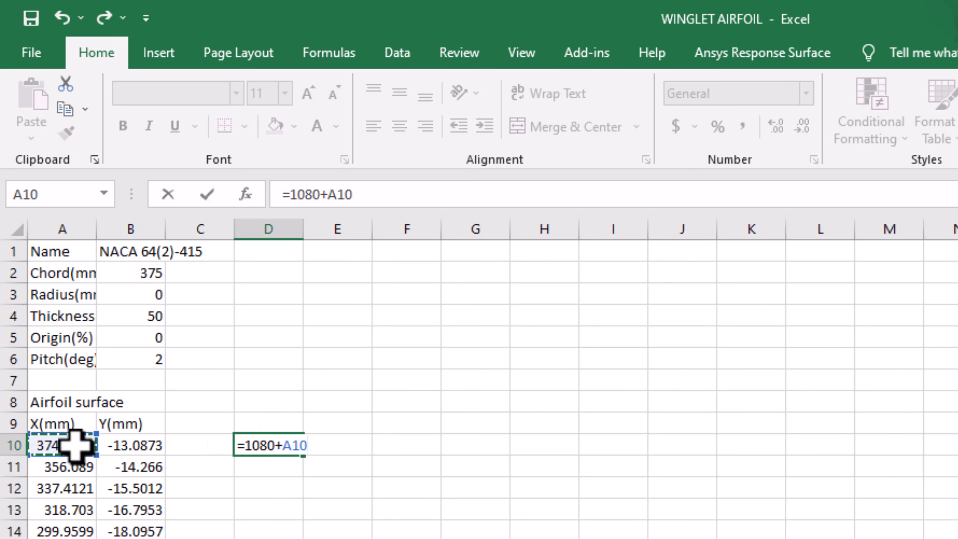
key("Return")
- Enter the formula =6888+B10 in E10 and =1110 in F10 for the winglet airfoil
left_click(337, 443)
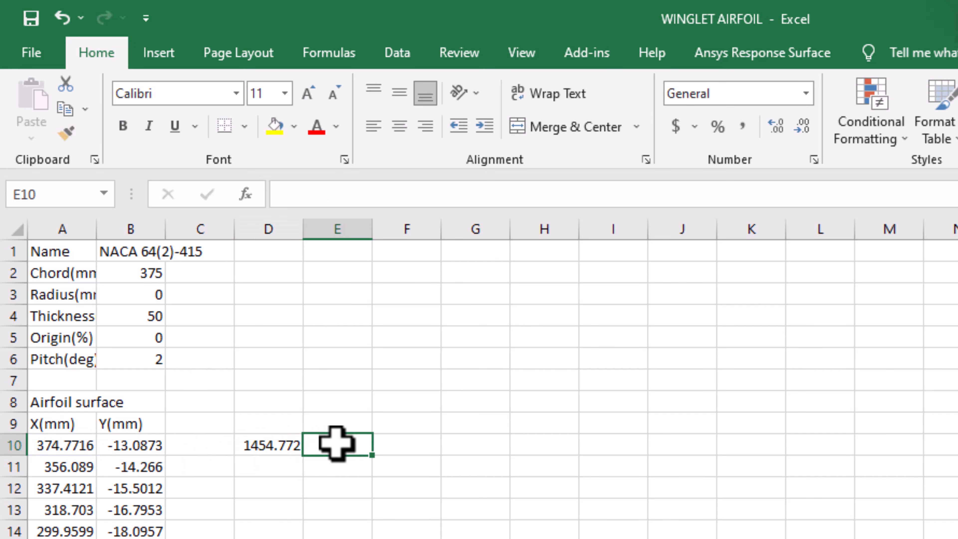
type("=6888+")
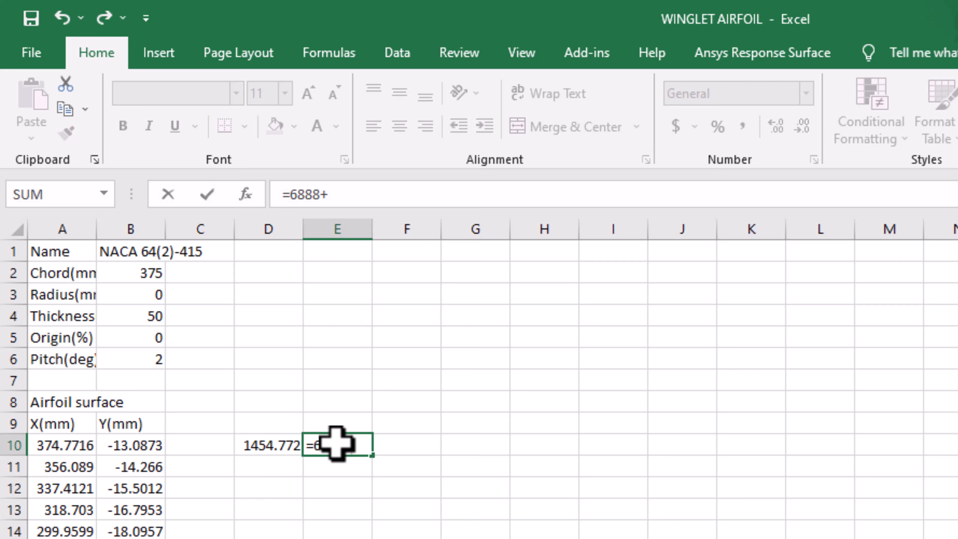
left_click(134, 447)
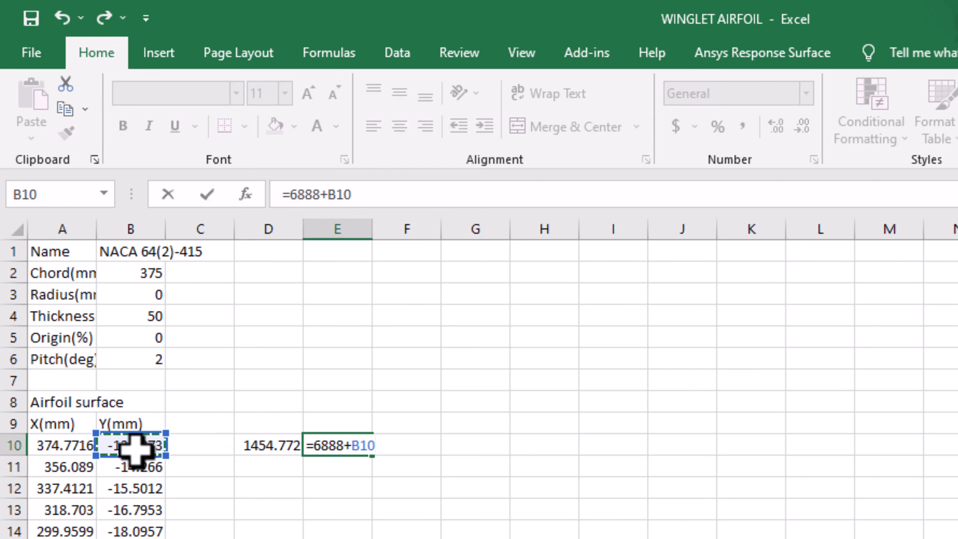
key("Return")
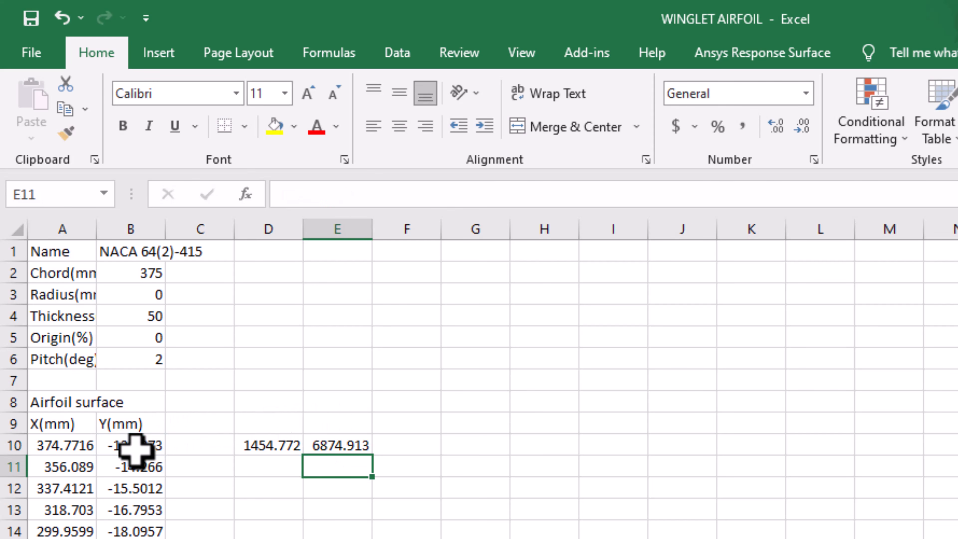
left_click(409, 438)
type("=11")
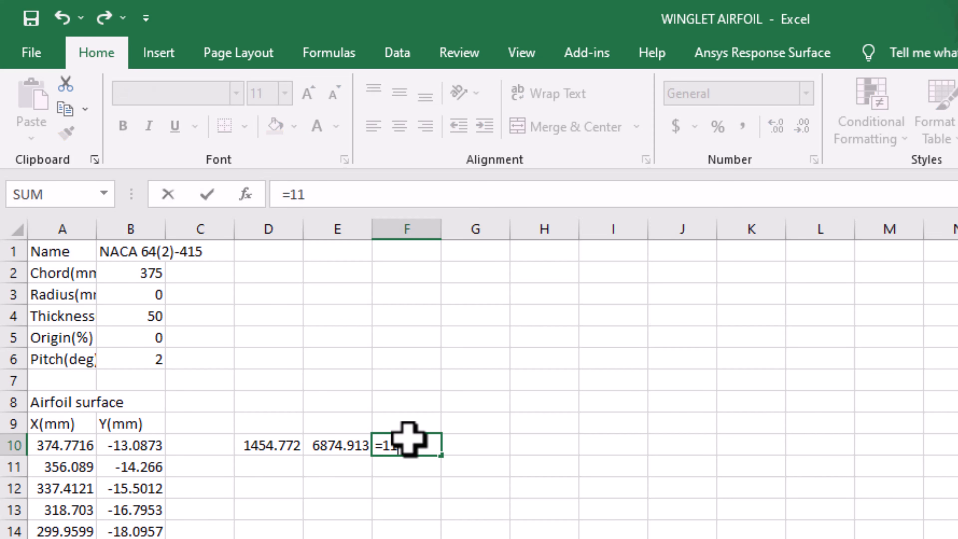
type("10")
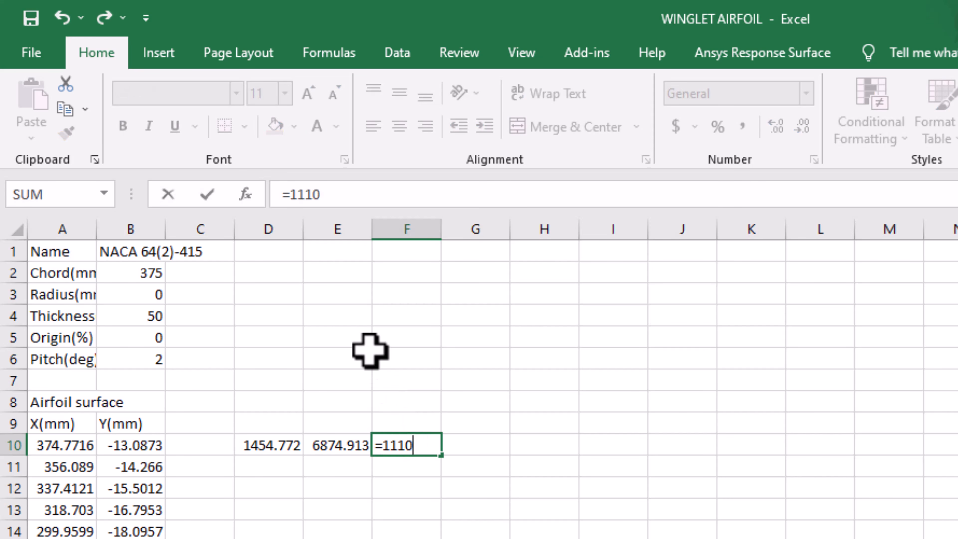
key("Return")
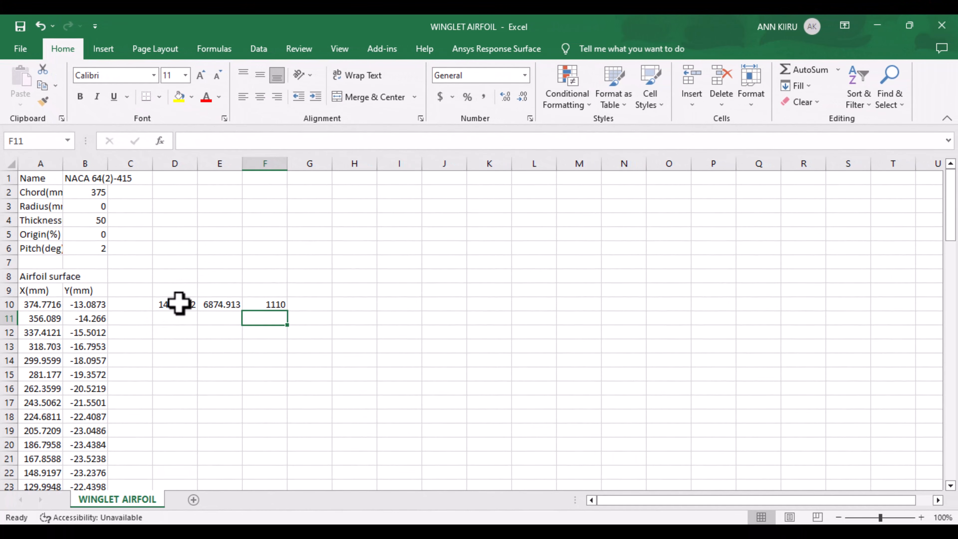
- Fill the formulas in D10 and E10 down their columns to row 60
left_click(178, 303)
mouse_move(198, 311)
left_mouse_down()
mouse_move(165, 512)
mouse_move(231, 117)
mouse_move(123, 429)
mouse_move(124, 513)
mouse_move(179, 165)
mouse_move(167, 194)
mouse_move(185, 162)
mouse_move(163, 208)
left_mouse_up()
scroll(241, 281, "up", 17)
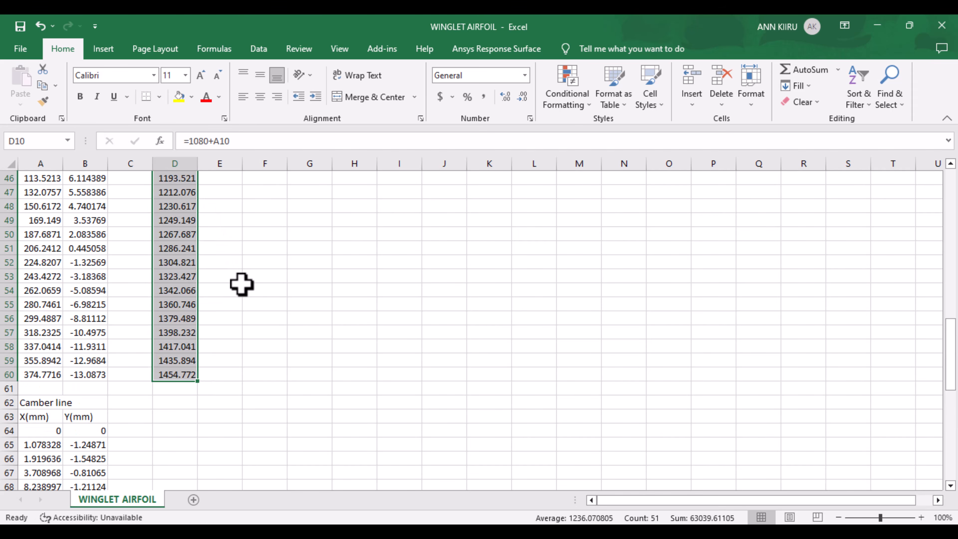
left_click(237, 222)
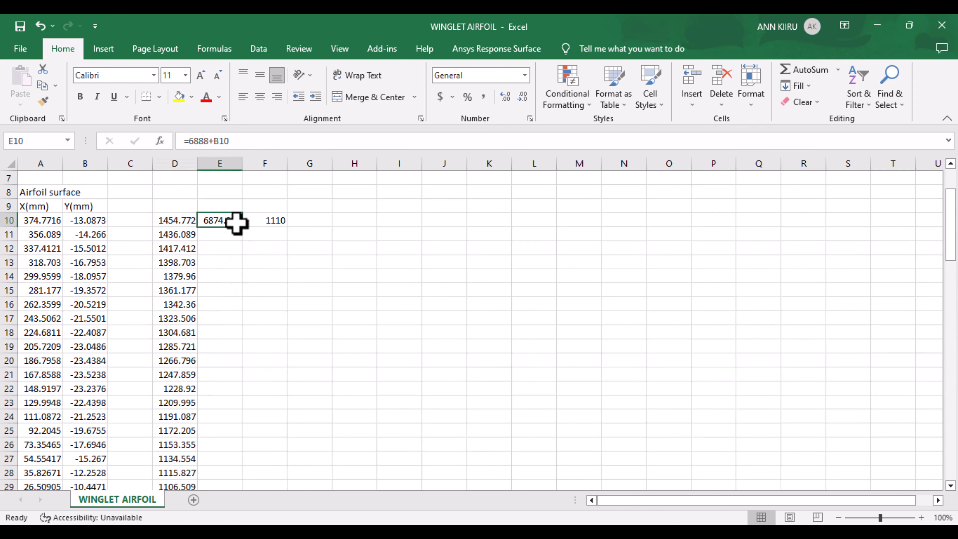
left_click_drag(243, 227, 214, 470)
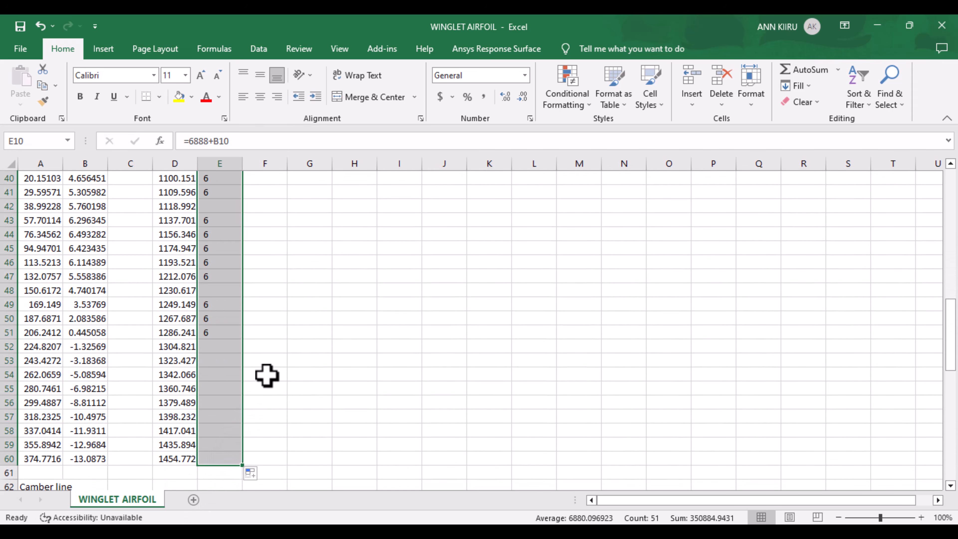
scroll(266, 374, "up", 11)
- Fill the formula in F10 down to row 60 and copy the winglet airfoil range D10:G60
left_click(266, 221)
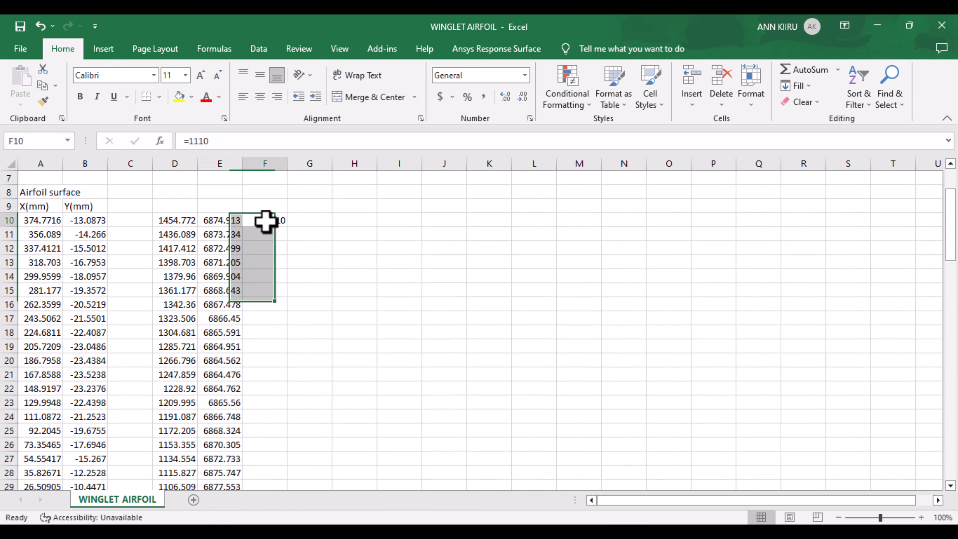
left_click_drag(291, 225, 194, 206)
right_click(195, 226)
left_click(234, 231)
scroll(240, 242, "down", 13)
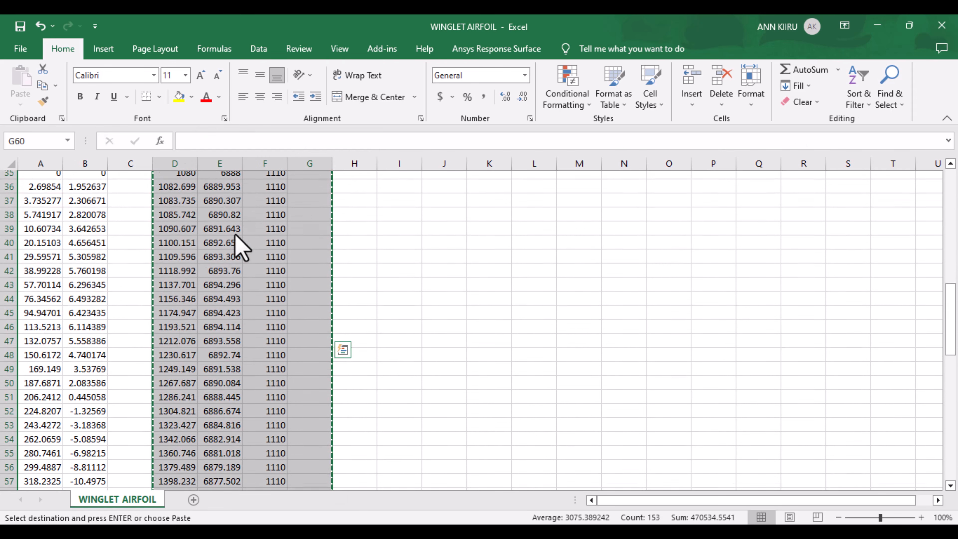
- Switch to the GSD_PointSplineLoftFromExcel workbook and paste the winglet airfoil coordinates as values at A3, replacing the tip airfoil coordinates
left_click(877, 25)
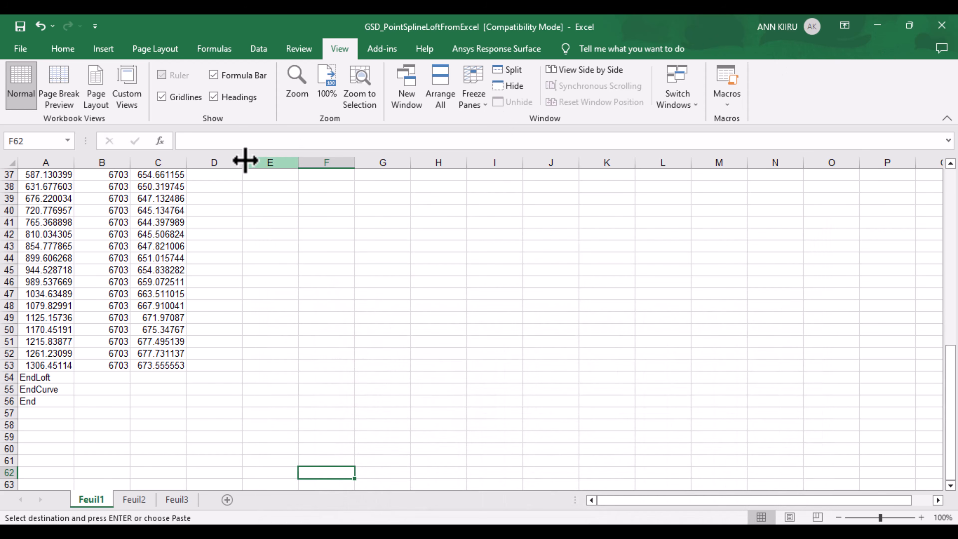
scroll(103, 260, "up", 12)
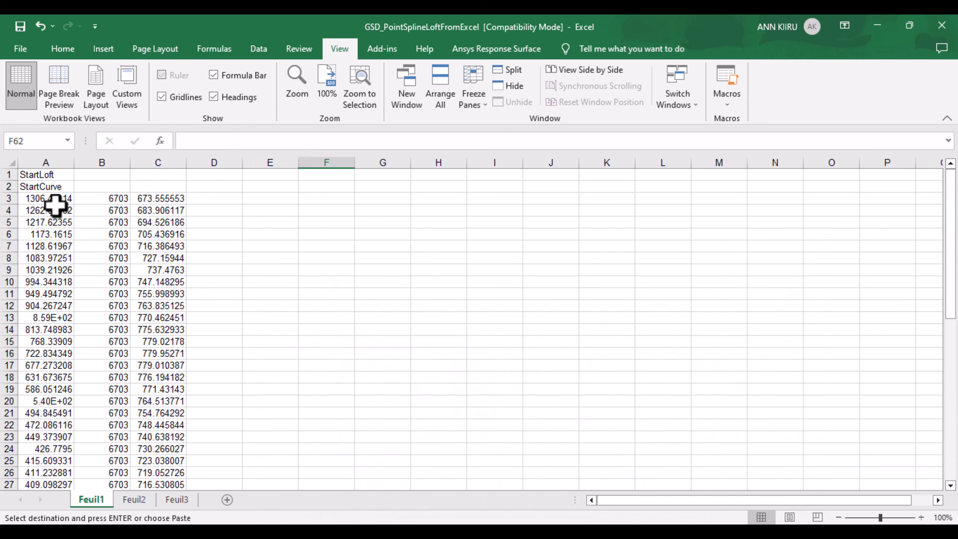
left_click(56, 199)
right_click(58, 199)
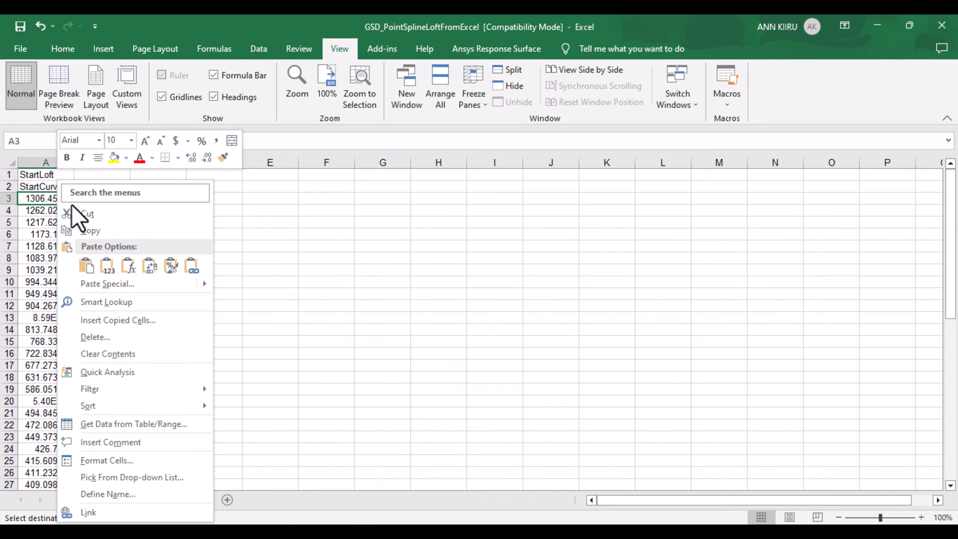
left_click(107, 266)
left_click(297, 339)
scroll(297, 345, "down", 12)
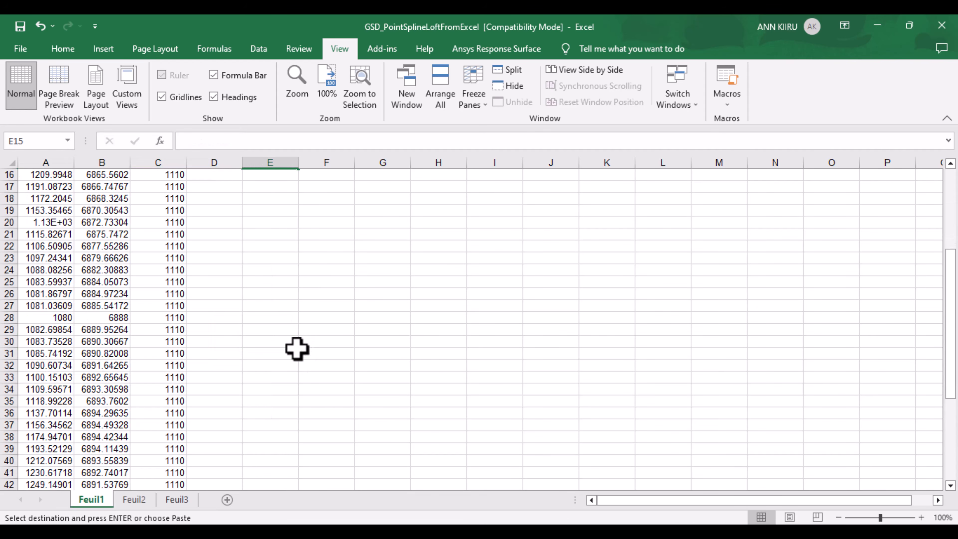
- Run the Feuil1.Main macro on the winglet airfoil coordinates to create points and splines
left_click(726, 104)
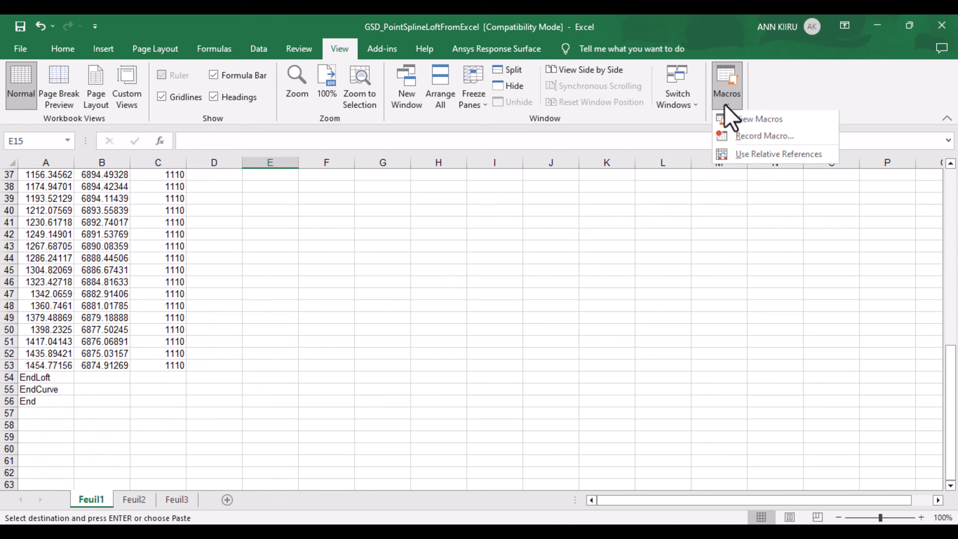
left_click(739, 120)
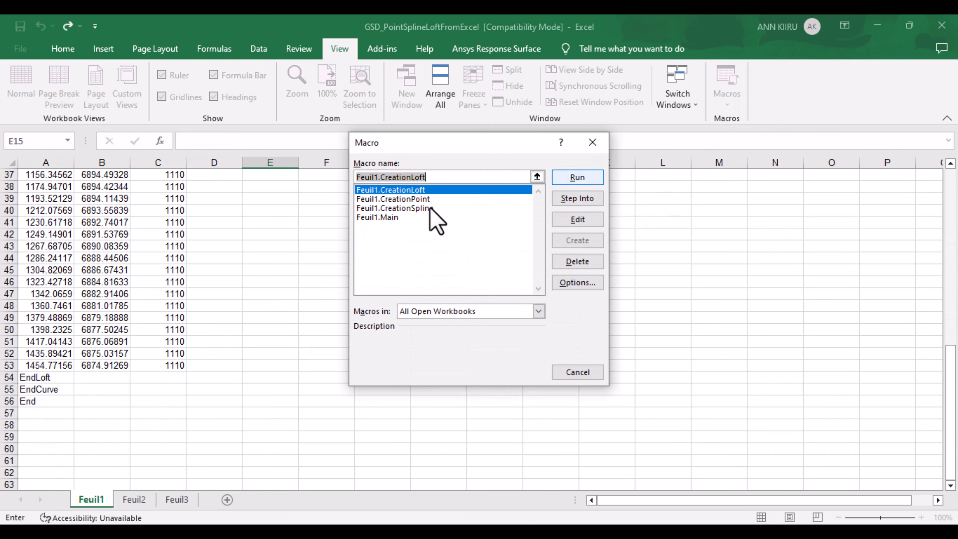
left_click(400, 218)
left_click(565, 178)
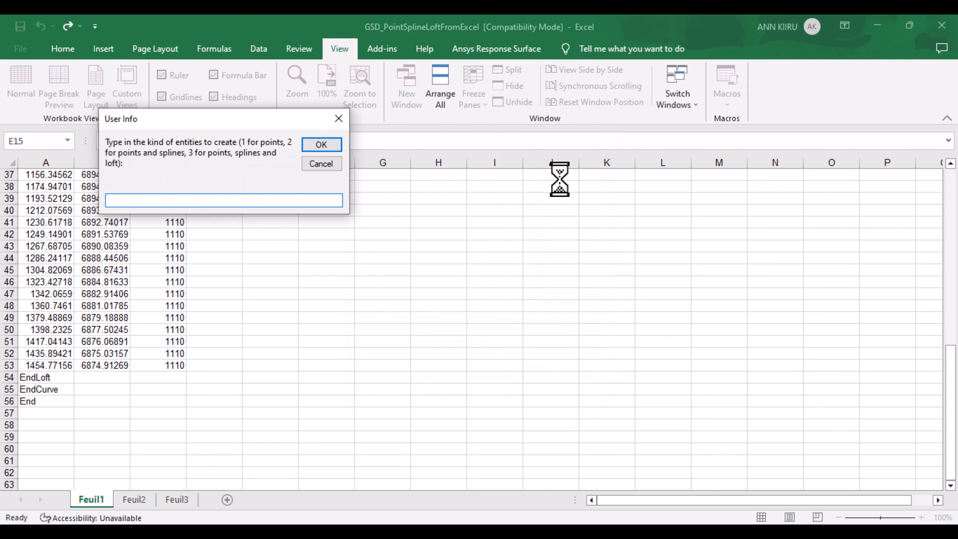
left_click(336, 145)
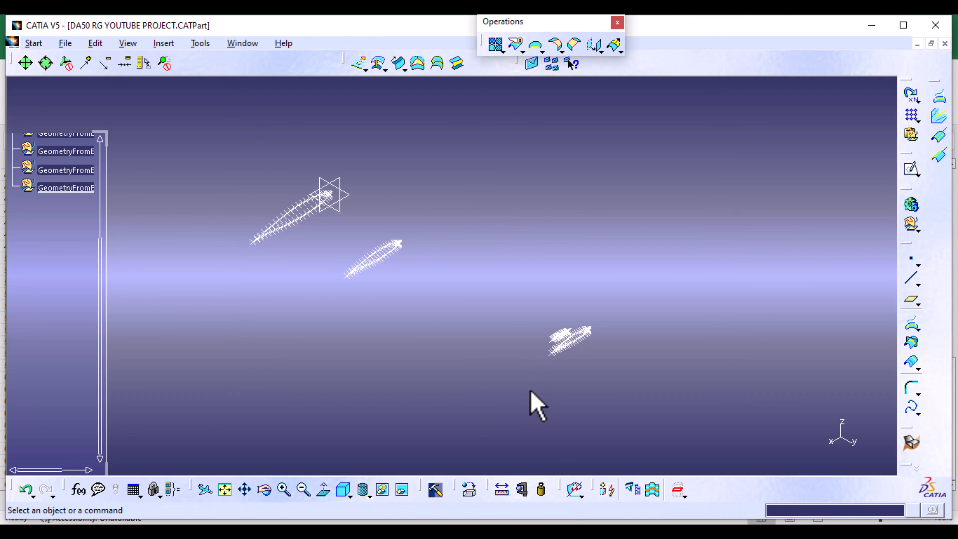
- Examine the imported winglet airfoil in CATIA V5 and its placement relative to the tip, mid and root airfoils
middle_click_drag(531, 391, 529, 287)
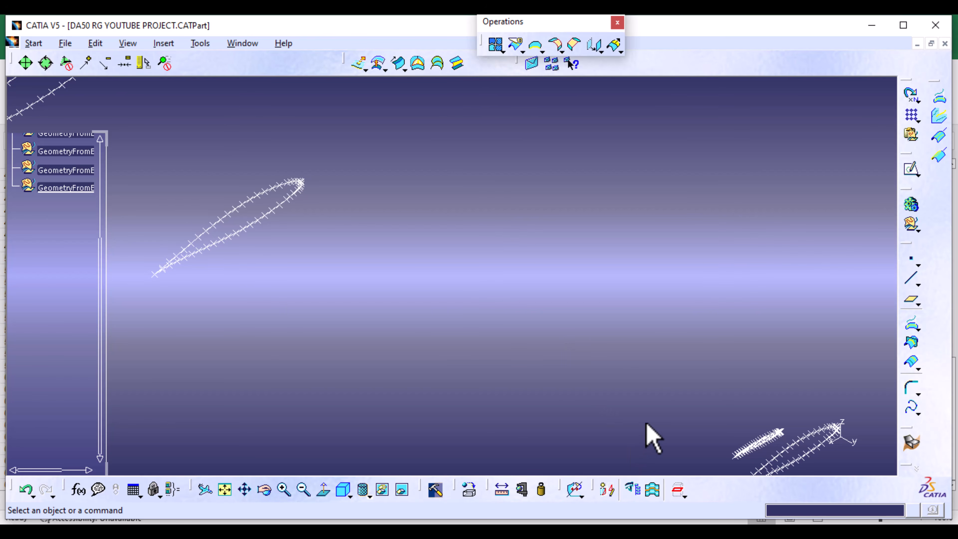
middle_click_drag(646, 423, 431, 161)
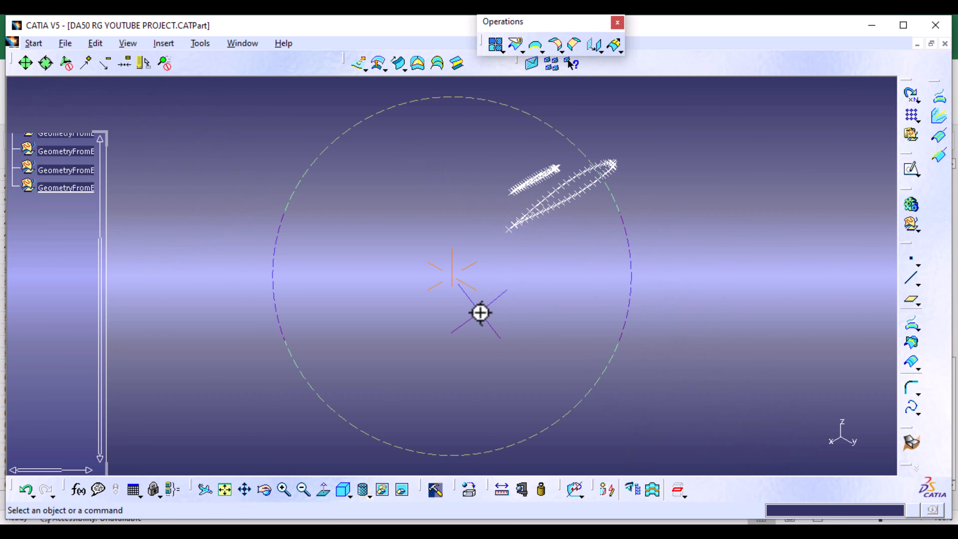
middle_click_drag(480, 313, 481, 204)
middle_click_drag(569, 139, 346, 313)
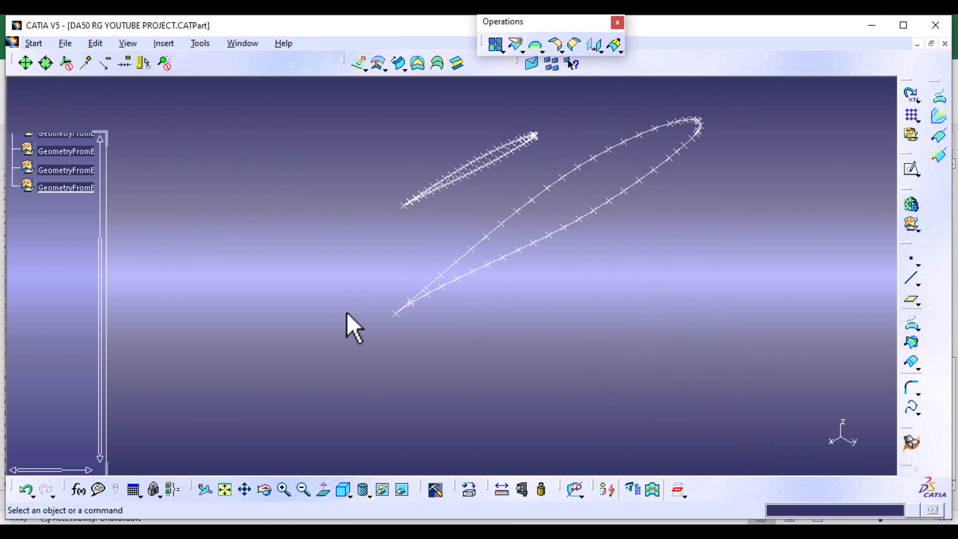
mouse_move(368, 270)
middle_mouse_down()
mouse_move(363, 203)
mouse_move(395, 210)
mouse_move(348, 322)
middle_mouse_up()
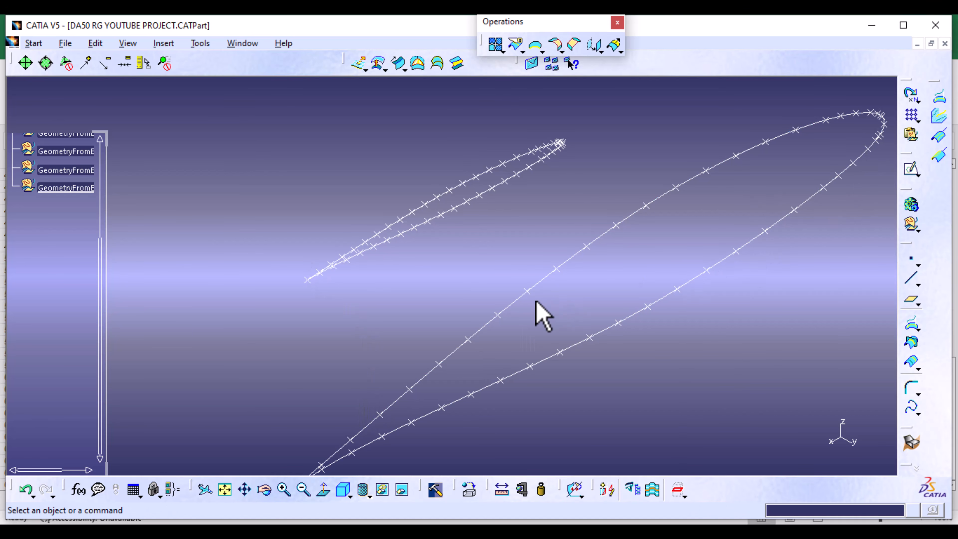
middle_click_drag(536, 303, 537, 327, "ctrl")
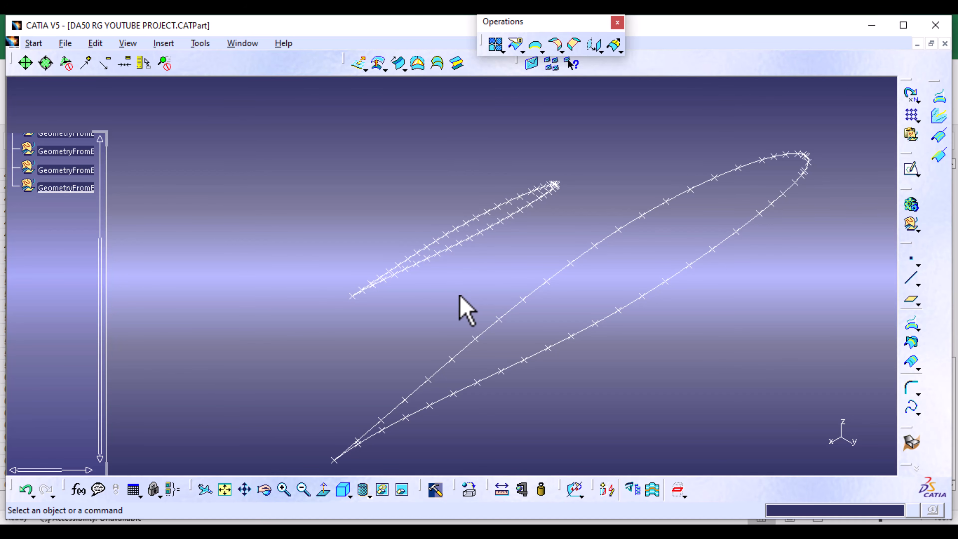
middle_click_drag(302, 215, 348, 421)
middle_click_drag(338, 270, 552, 362)
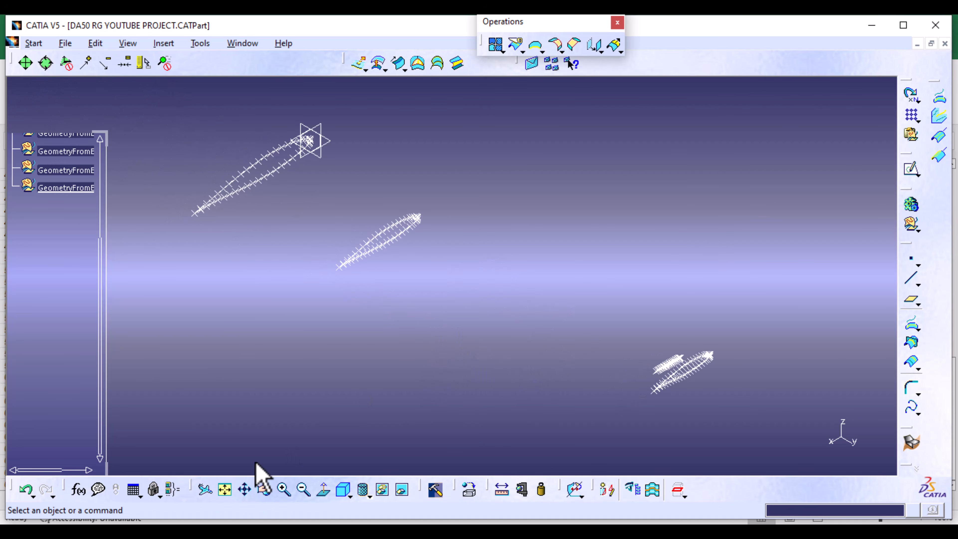
mouse_move(463, 323)
middle_mouse_down()
mouse_move(450, 292)
mouse_move(453, 310)
middle_mouse_up()
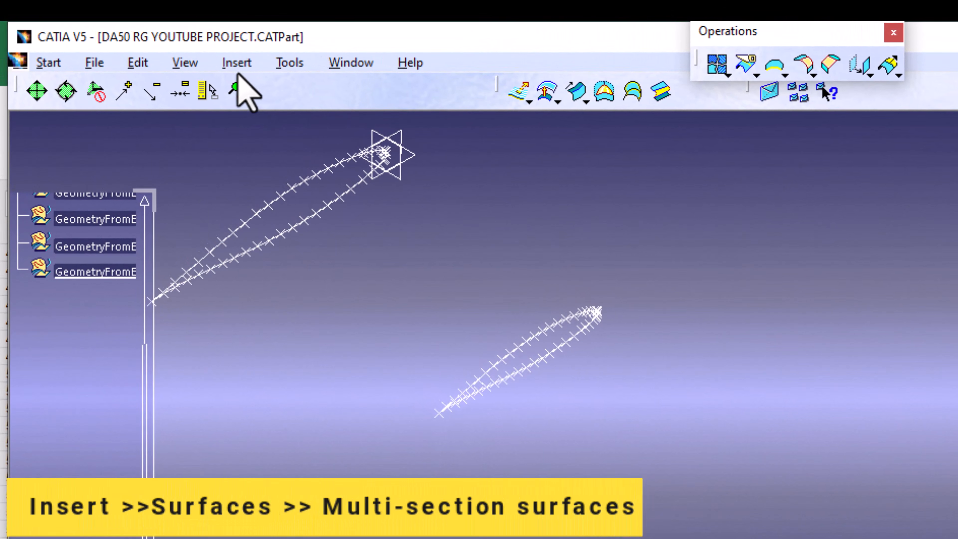
- Start a multi-sections surface and hide all points so only the airfoil splines can be picked
left_click(165, 44)
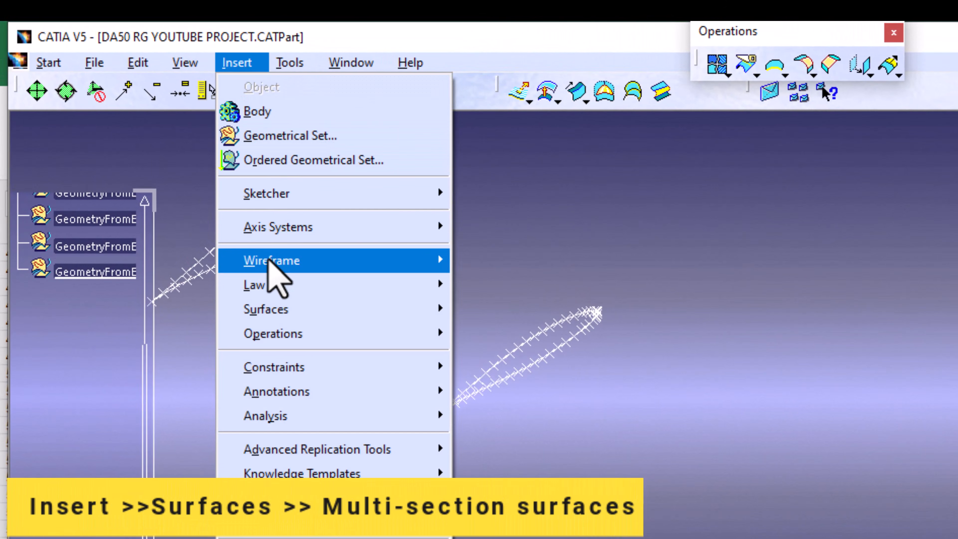
mouse_move(298, 313)
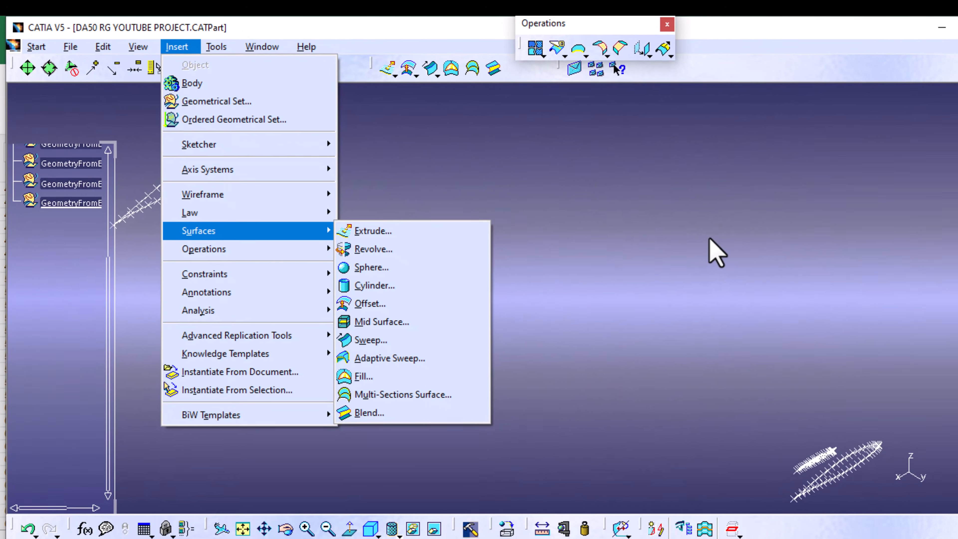
left_click(947, 315)
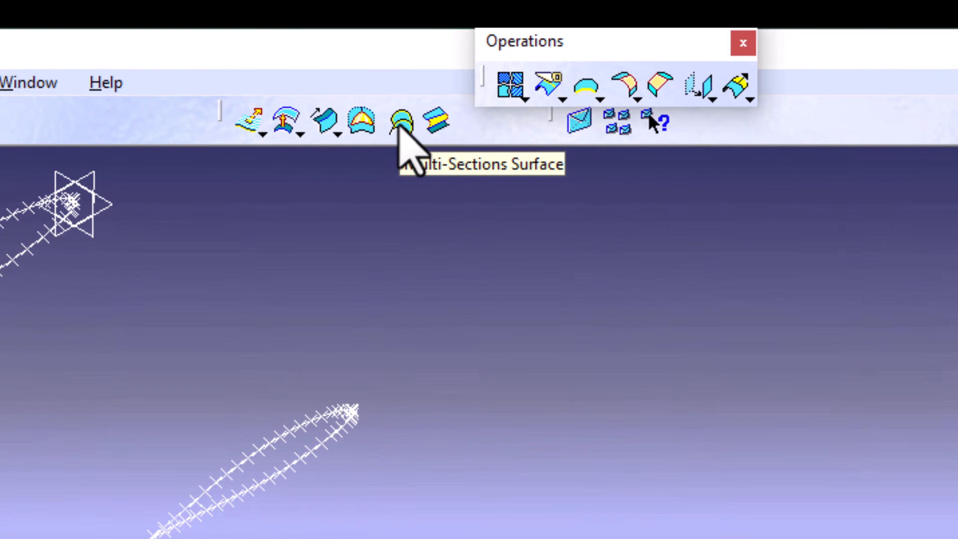
left_click(394, 134)
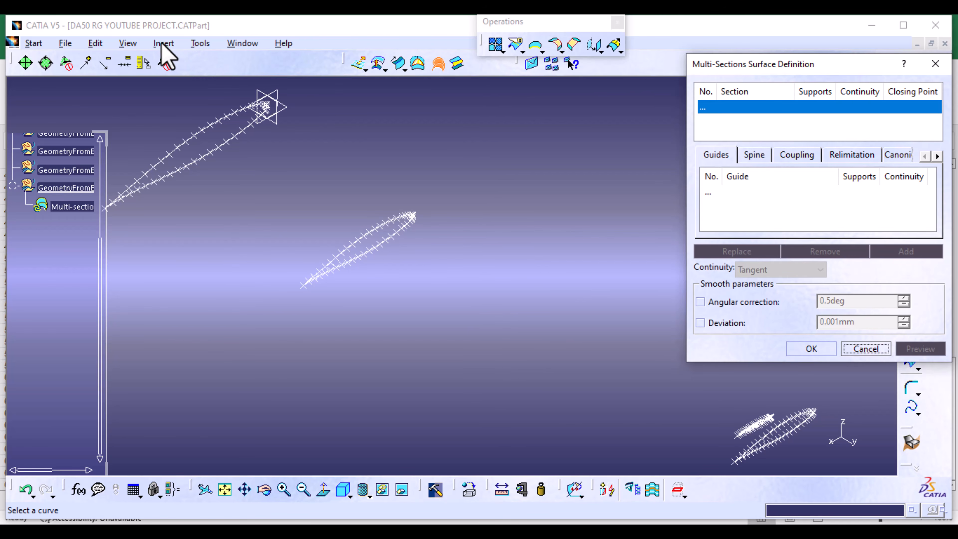
middle_click_drag(274, 312, 489, 389)
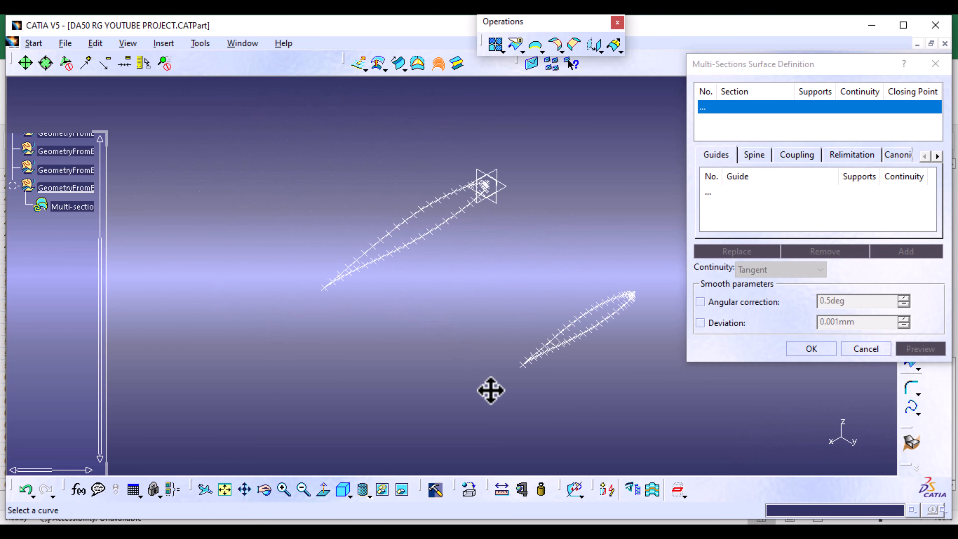
middle_click_drag(378, 370, 264, 287)
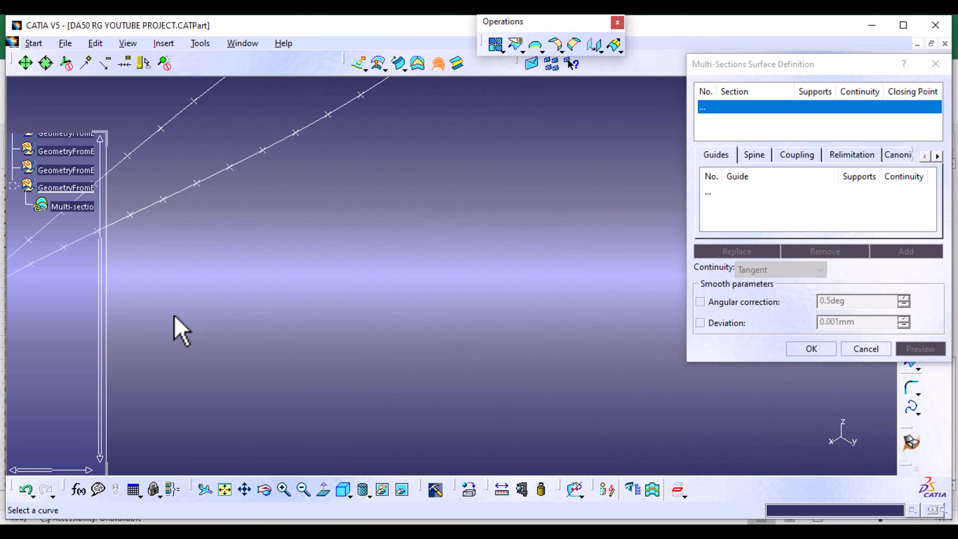
middle_click_drag(178, 327, 576, 238)
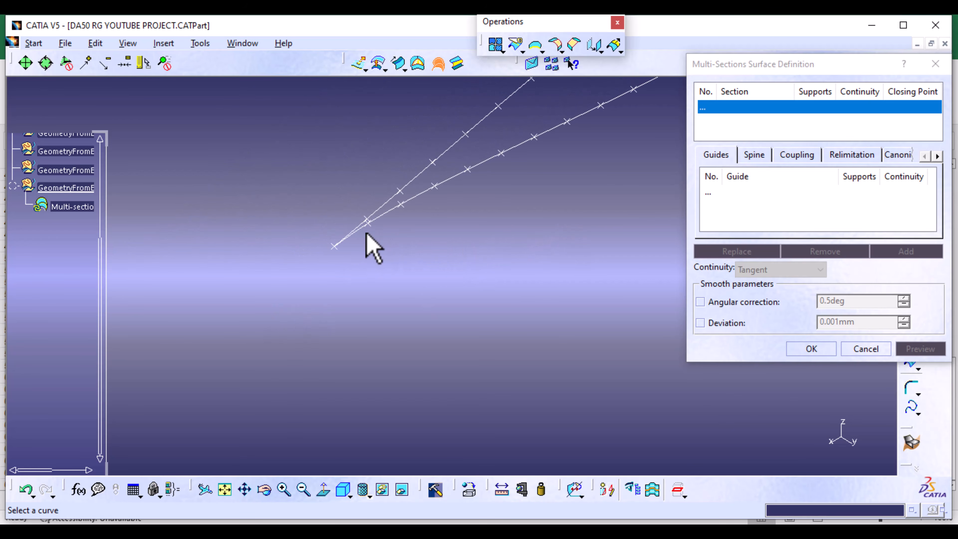
middle_click_drag(384, 257, 354, 387)
middle_click_drag(428, 328, 199, 262)
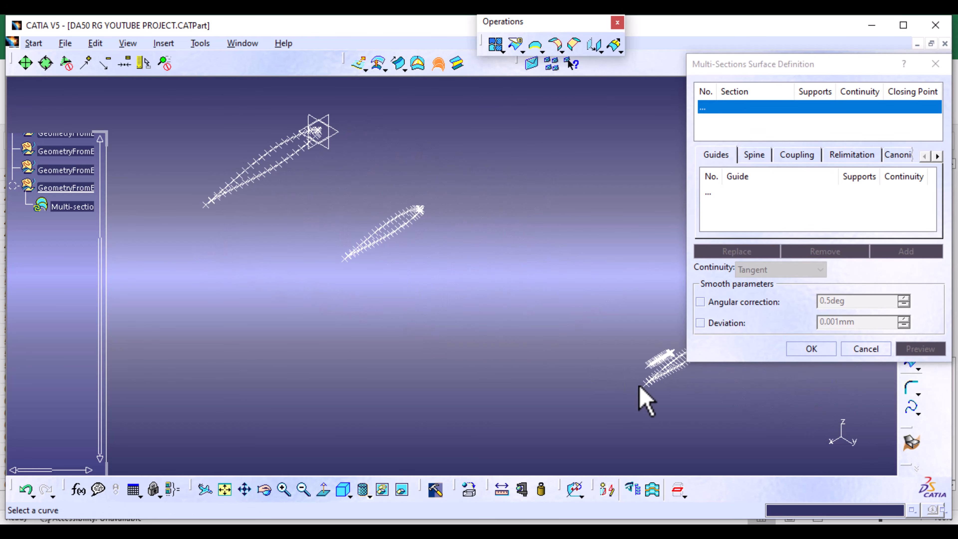
left_click(193, 43)
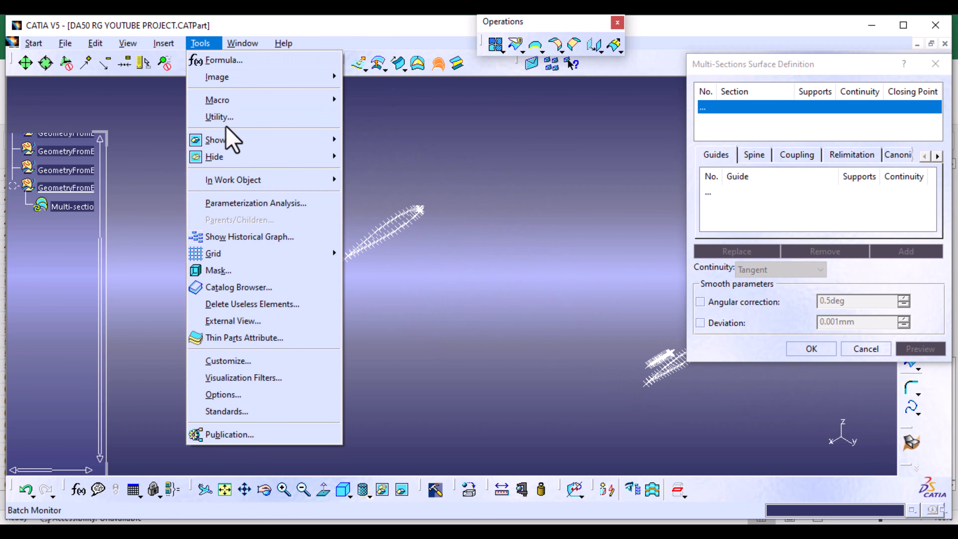
mouse_move(272, 157)
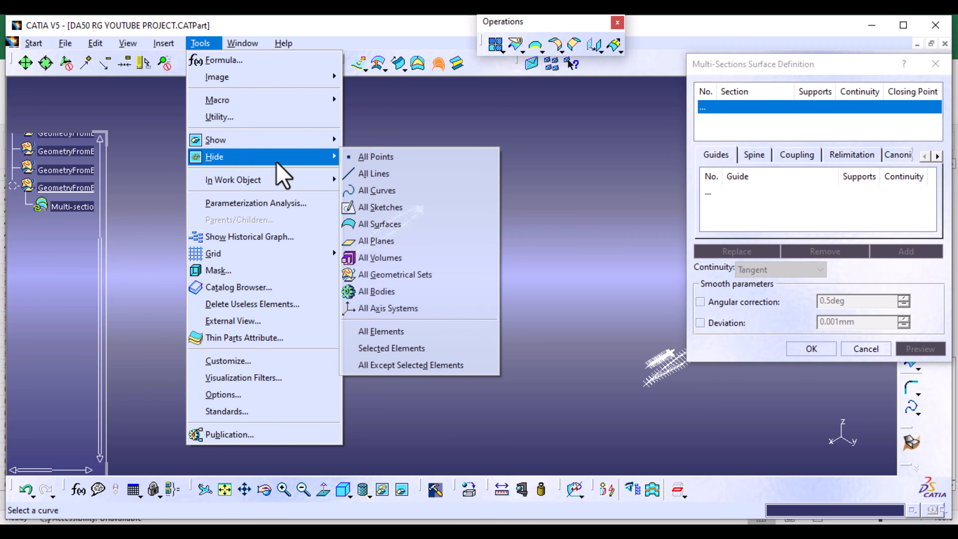
left_click(371, 158)
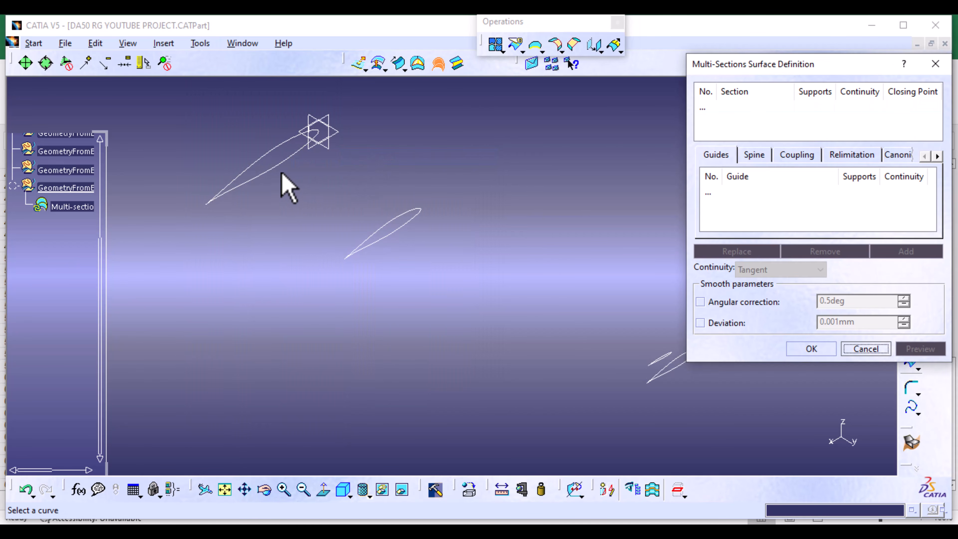
- Try a single multi-sections surface through the root, mid and tip airfoil splines and preview its shape
left_click(278, 161)
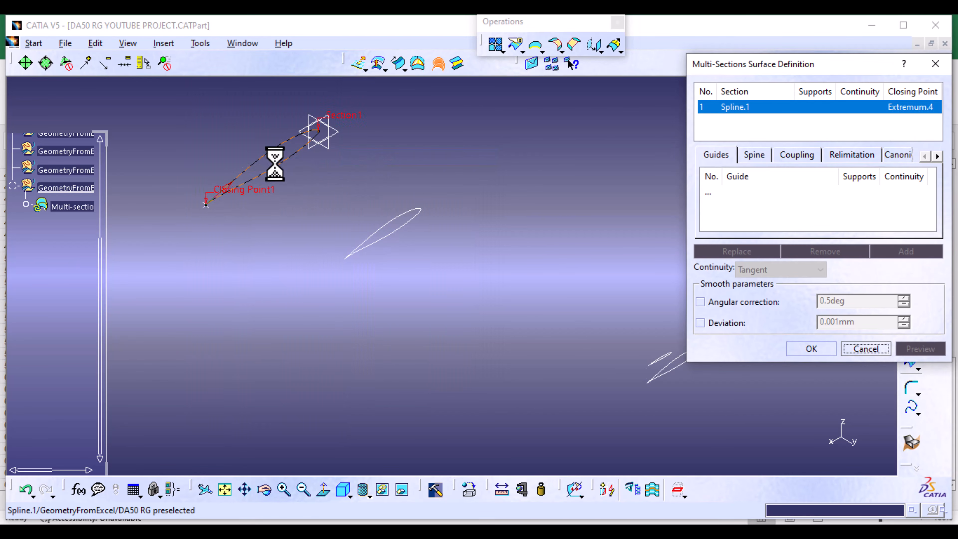
left_click(392, 228)
left_click(664, 374)
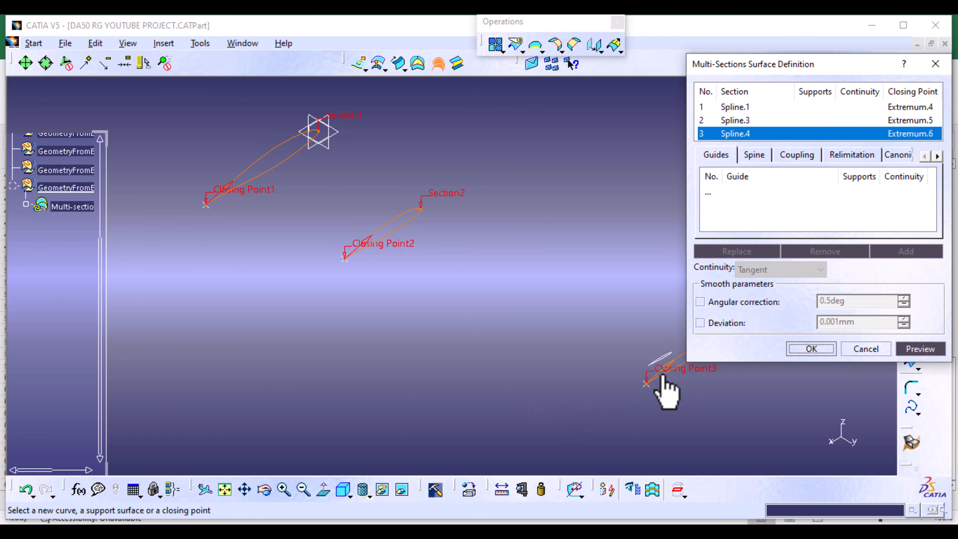
left_click(926, 351)
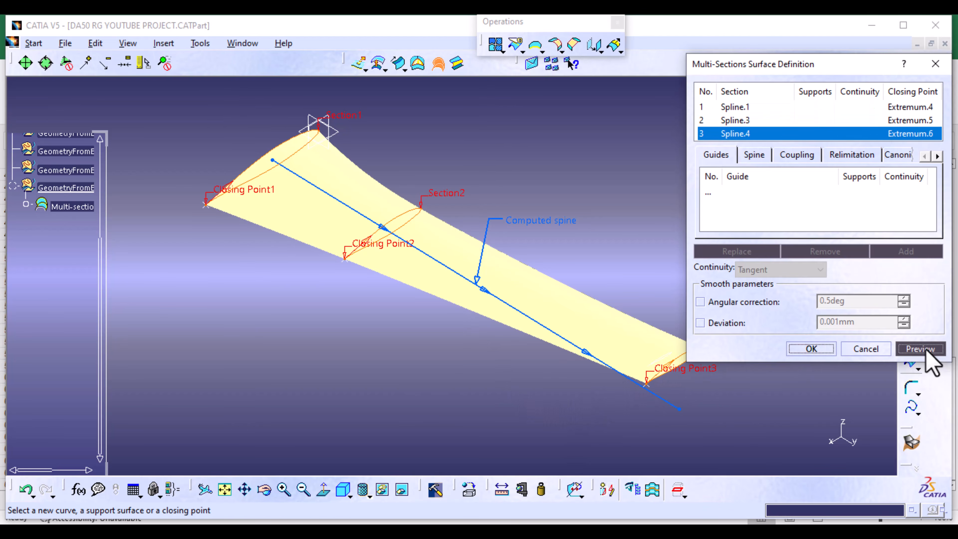
middle_click_drag(554, 175, 466, 231)
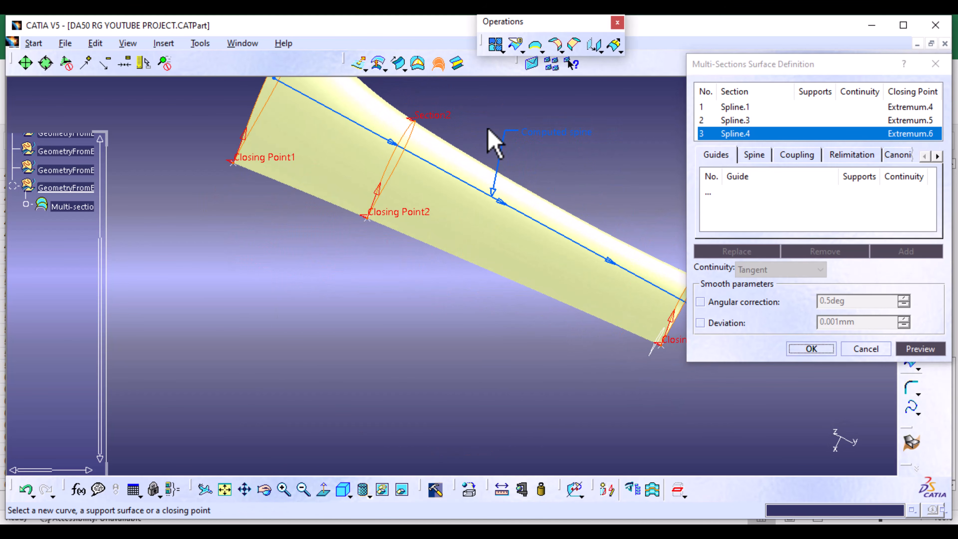
middle_click_drag(487, 128, 422, 225)
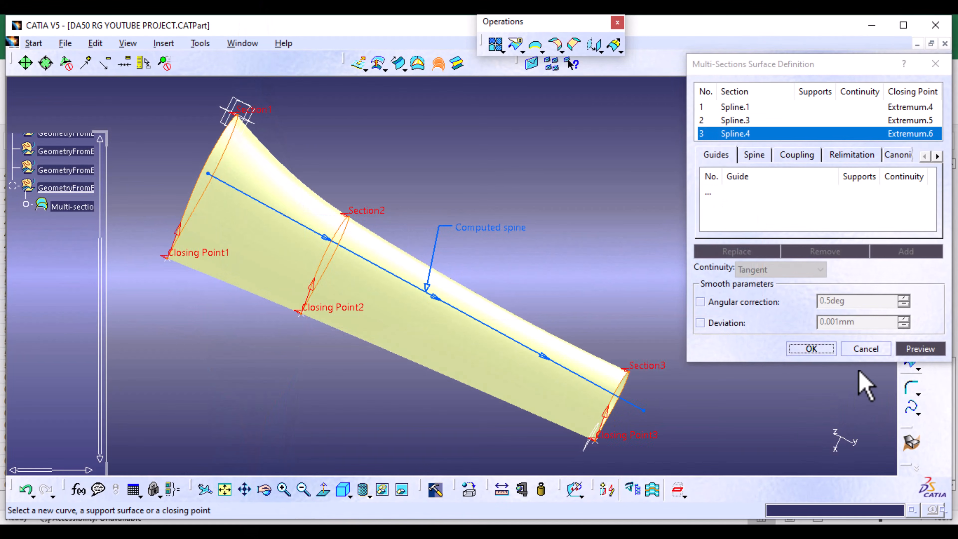
left_click(864, 349)
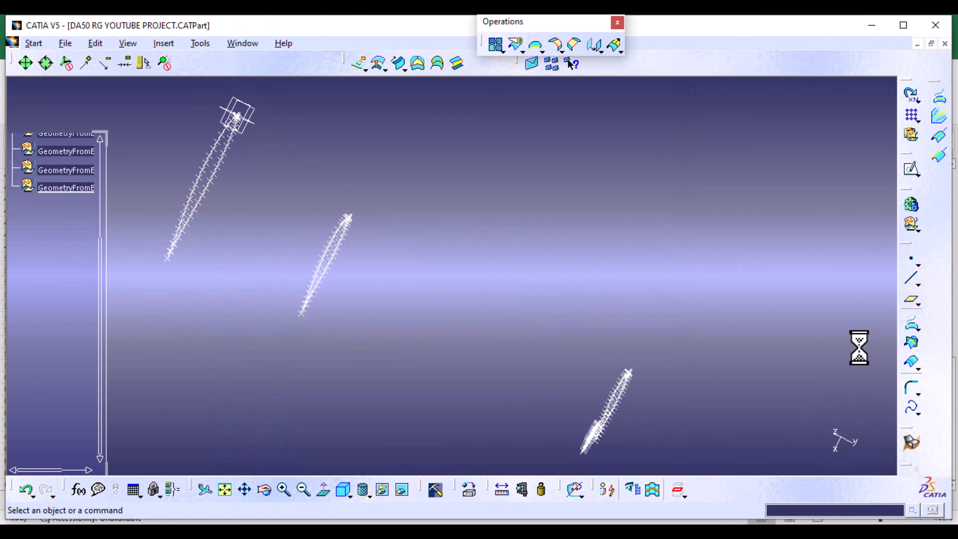
- Start a new multi-sections surface and hide all points of the imported airfoils
middle_click_drag(363, 393, 356, 294)
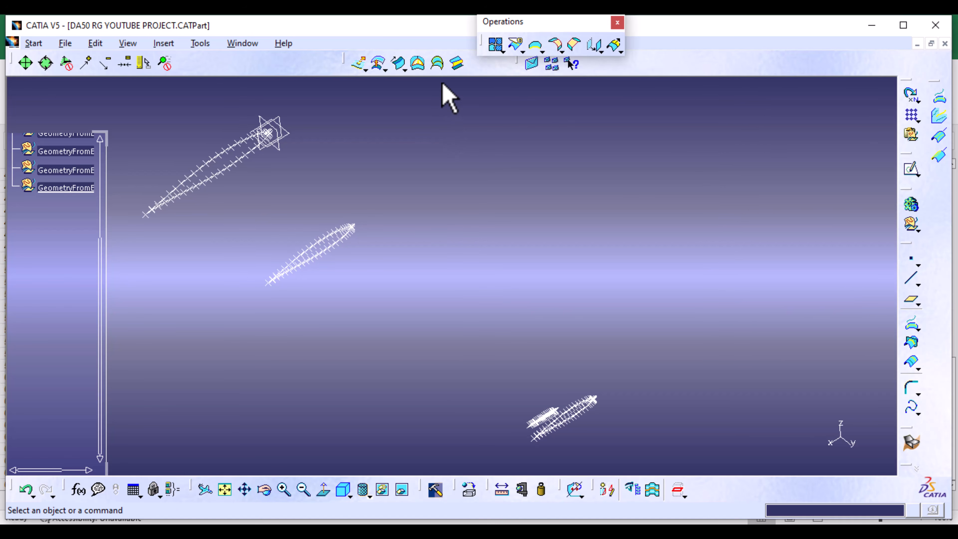
left_click(437, 64)
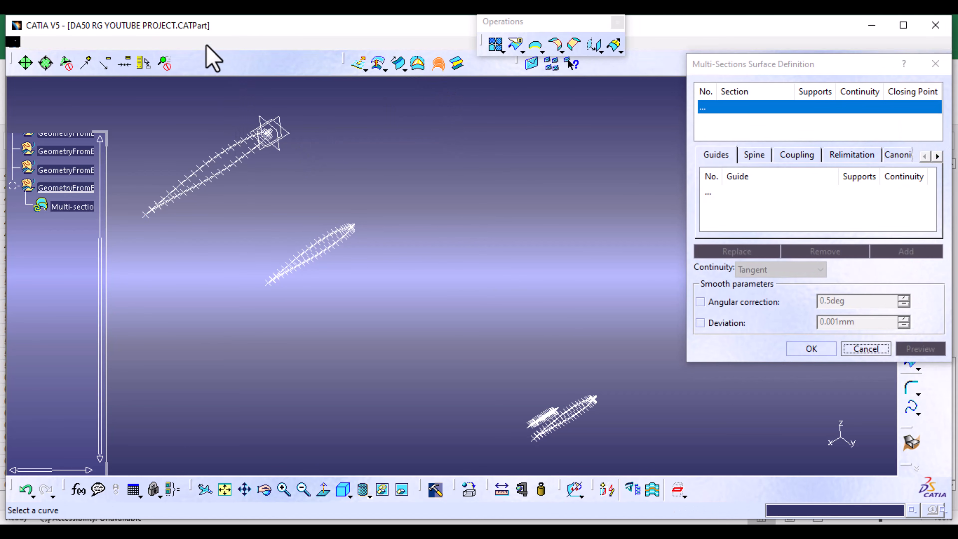
left_click(200, 43)
mouse_move(246, 160)
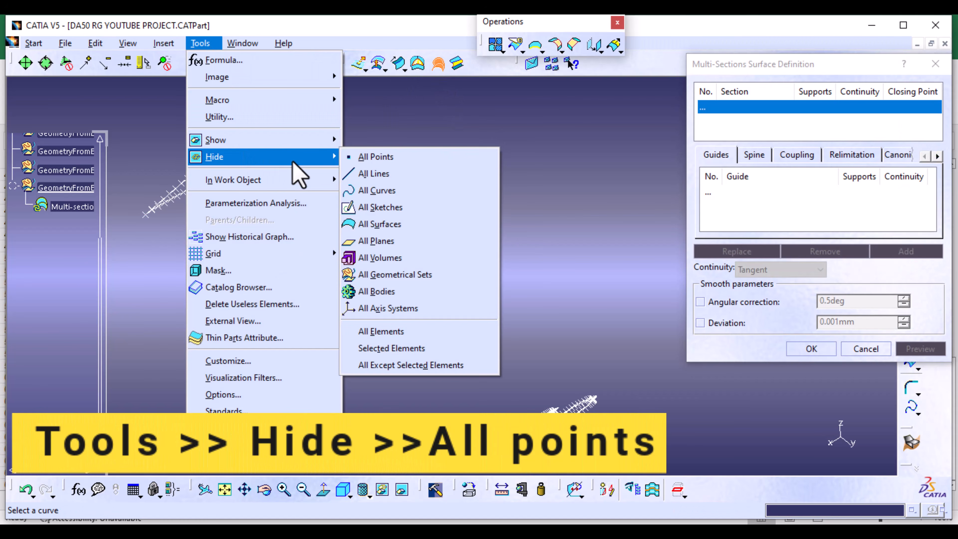
left_click(371, 157)
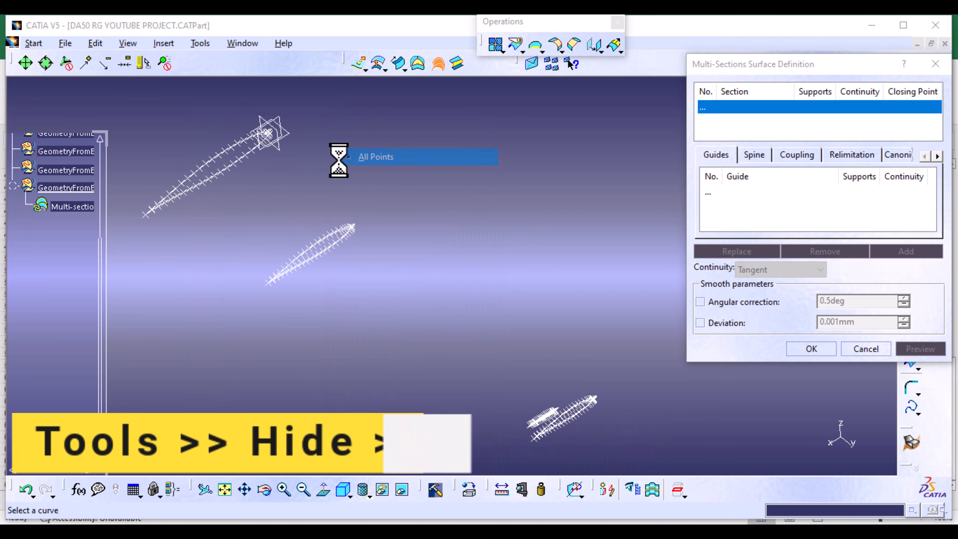
- Create the inboard wing surface using the root and mid airfoil splines as its two sections
left_click(234, 166)
left_click(304, 266)
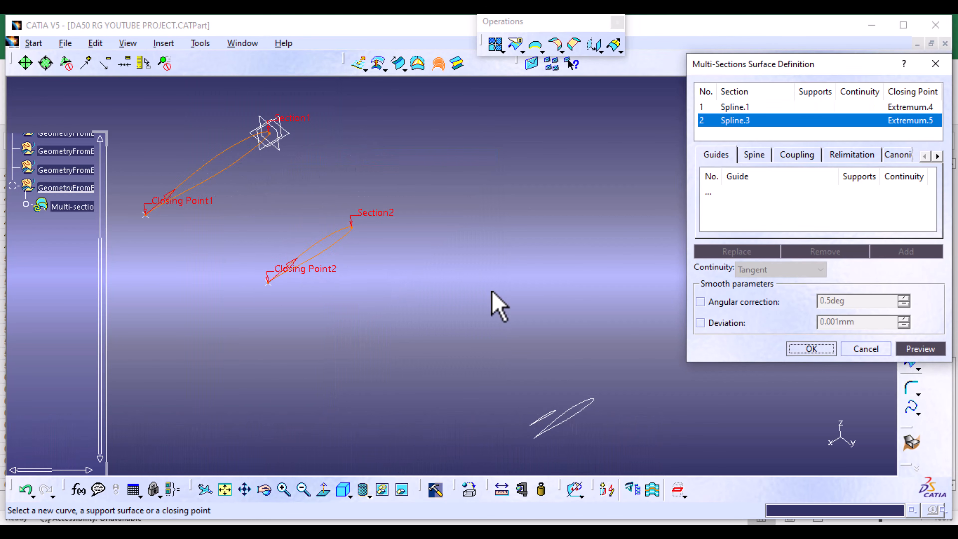
left_click(920, 349)
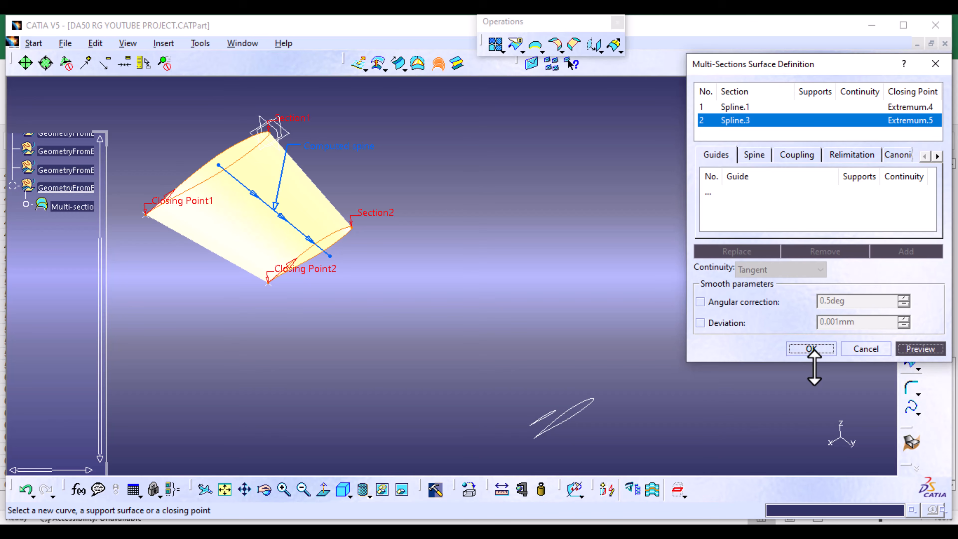
left_click(810, 348)
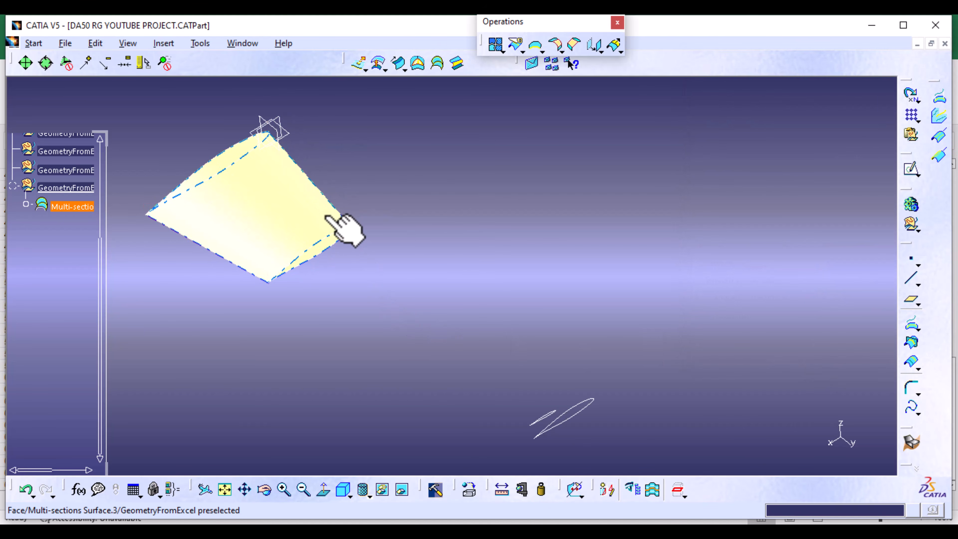
- Create a second multi-sections surface from the mid airfoil spline to the tip airfoil spline
left_click(439, 64)
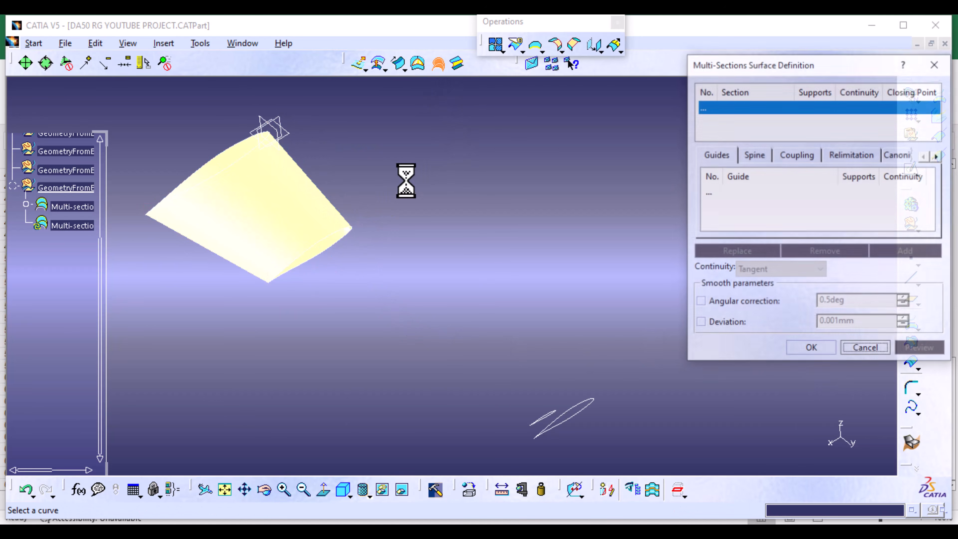
left_click(329, 250)
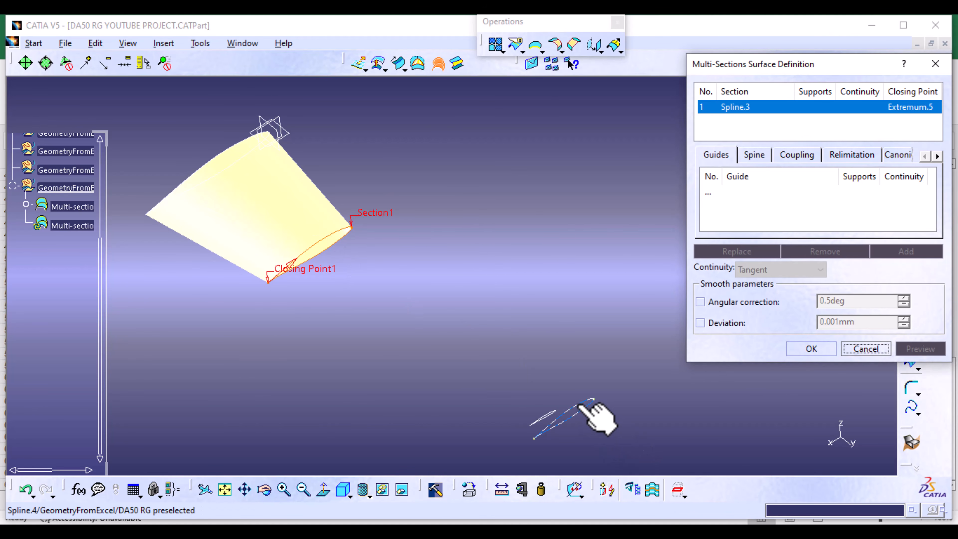
left_click(587, 404)
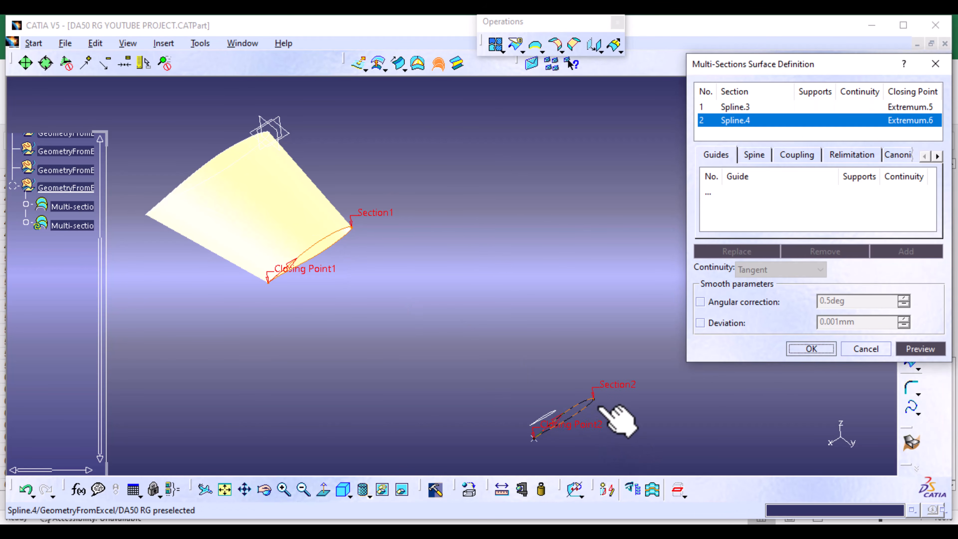
left_click(810, 349)
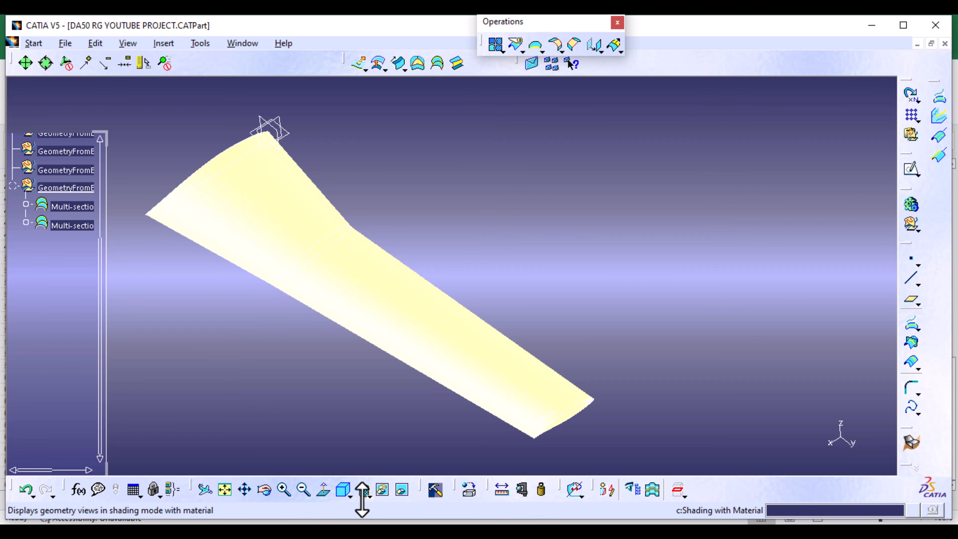
- Examine the wing planform in top view and in perspective, including the gap between the tip and the winglet airfoil
left_click(349, 495)
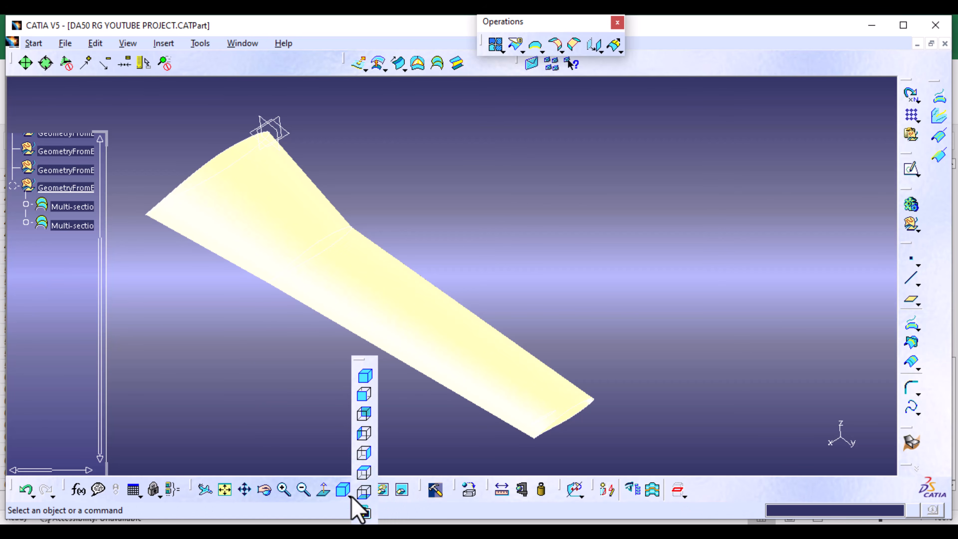
left_click(364, 473)
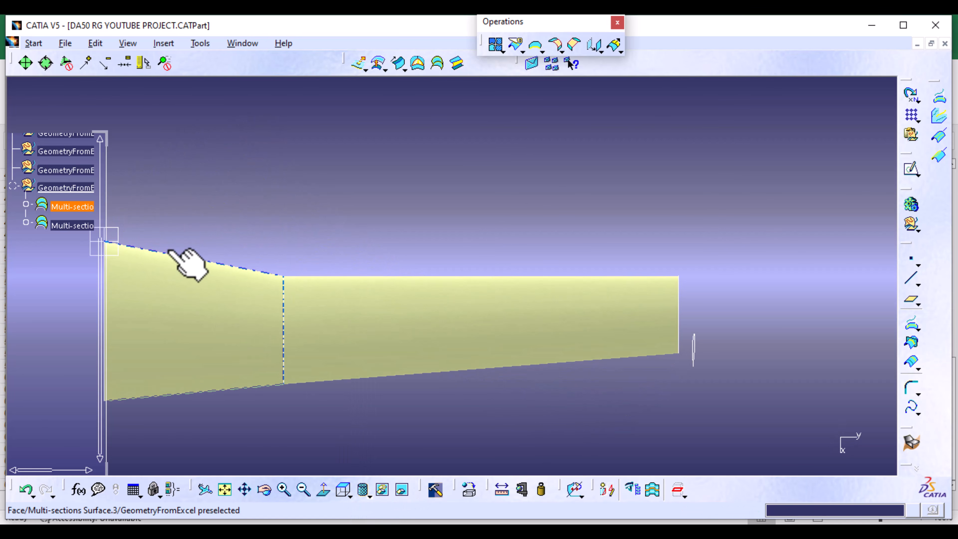
middle_click_drag(514, 261, 555, 178)
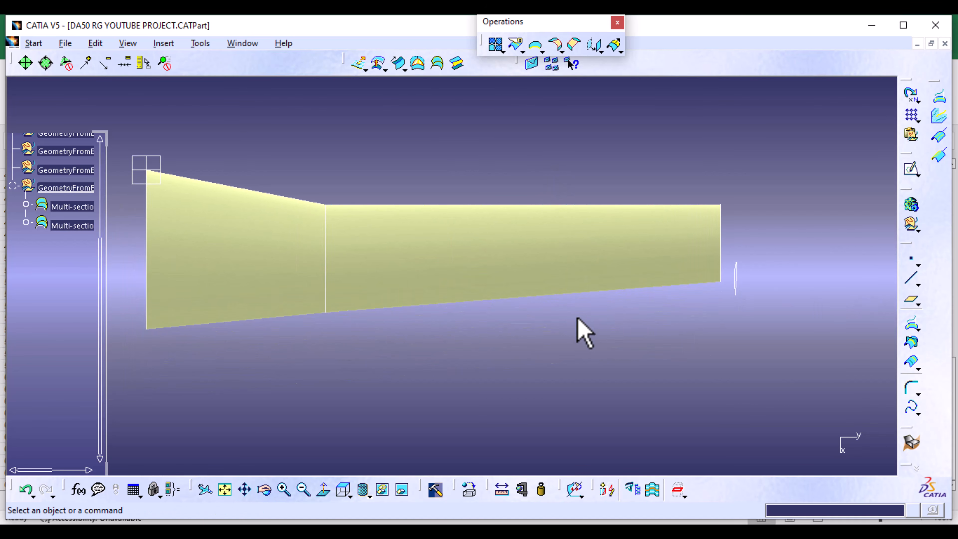
middle_click_drag(697, 386, 569, 340)
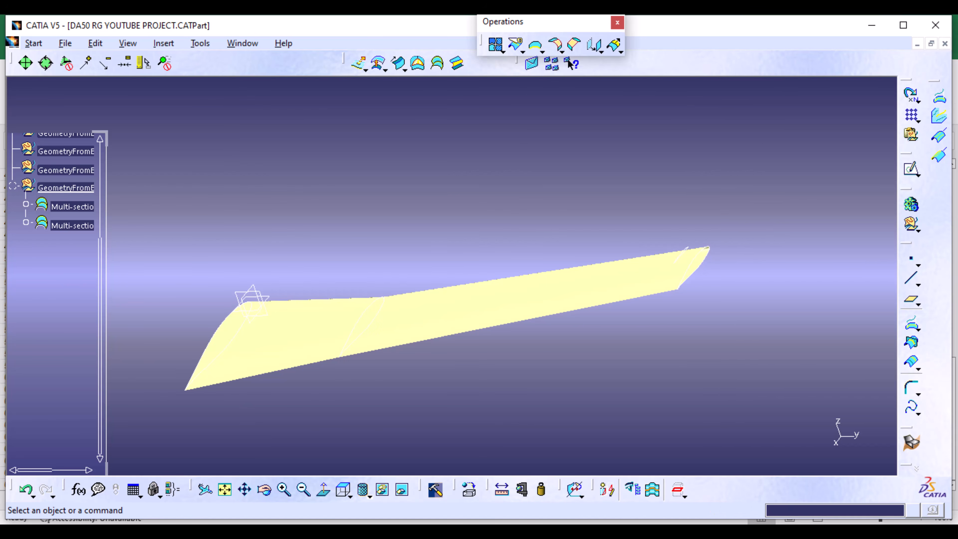
- Switch to the web browser and run an image search for "DA50 RG WINGLET"
left_click(367, 506)
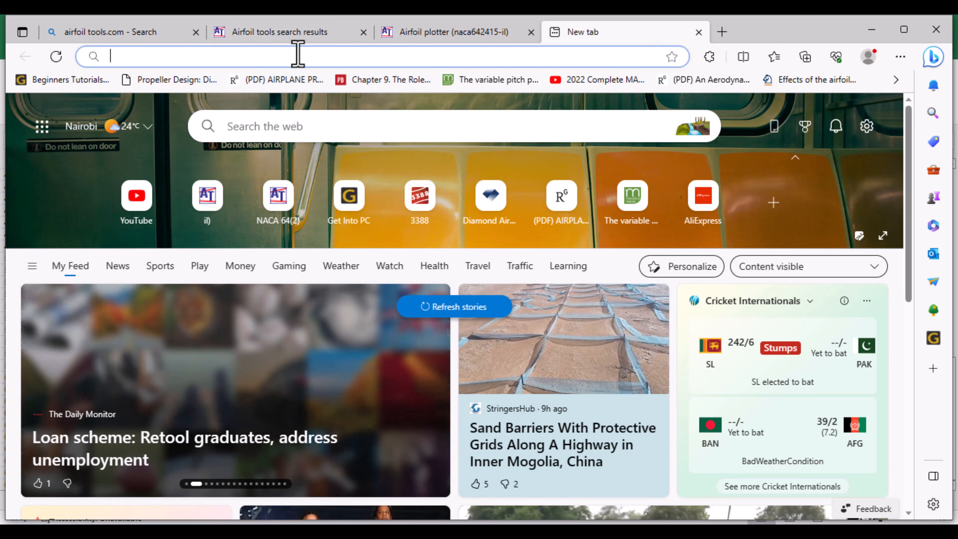
type("DA50 R")
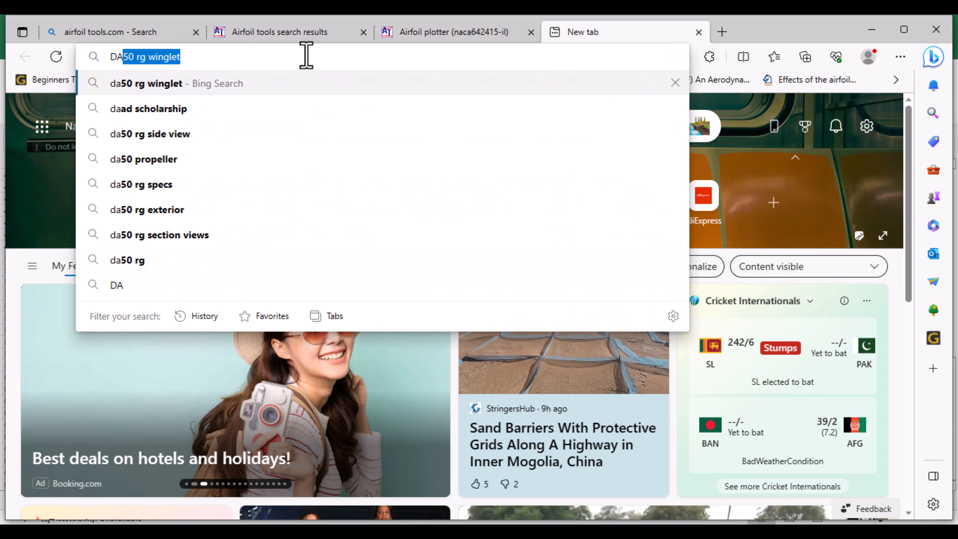
type("G")
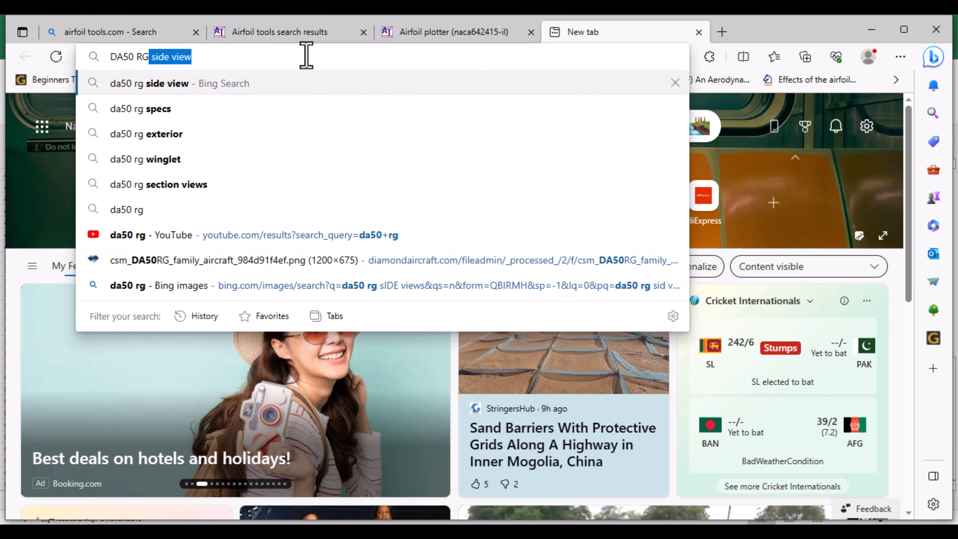
type(" WINGLET")
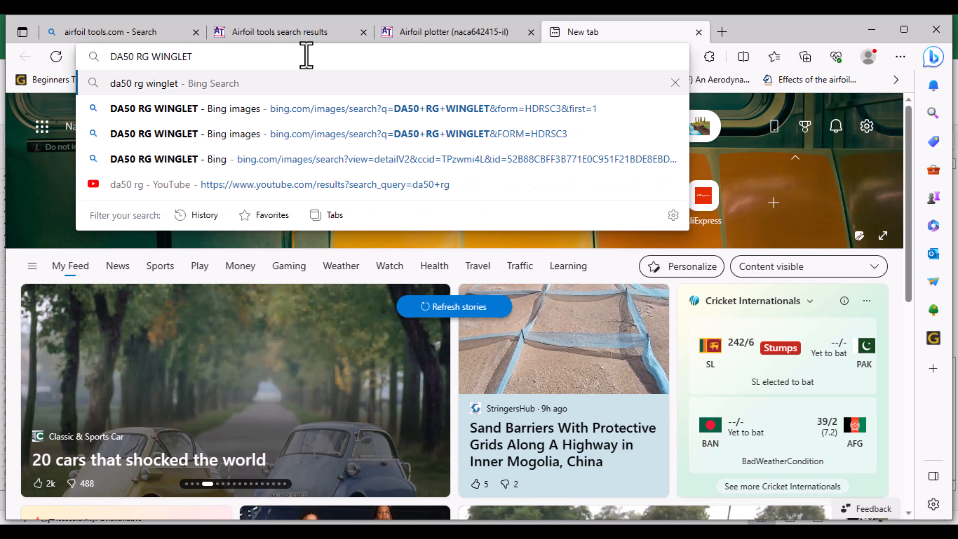
key("Return")
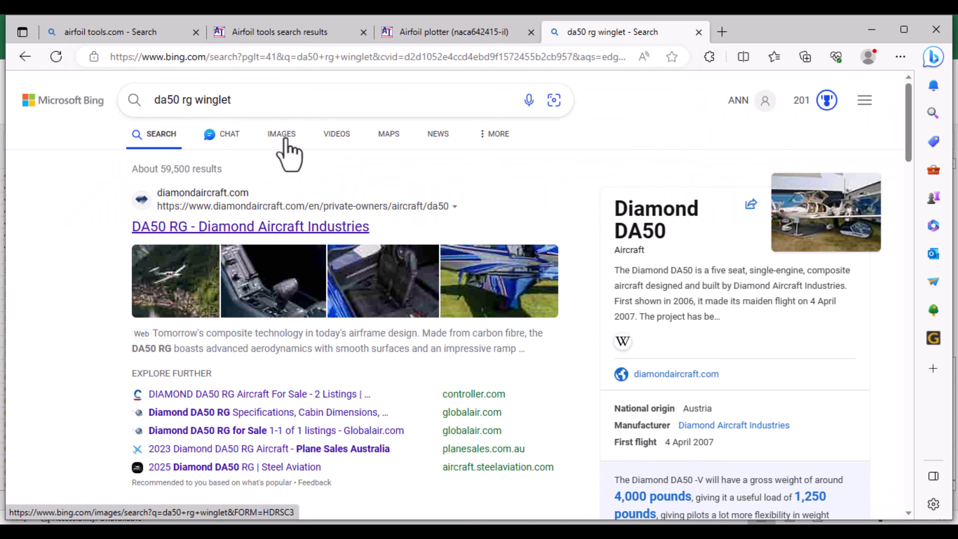
left_click(282, 136)
- Browse the image results, view the full-size Diamond Aircraft photo showing the winglet up close, and return to CATIA
scroll(350, 245, "down", 10)
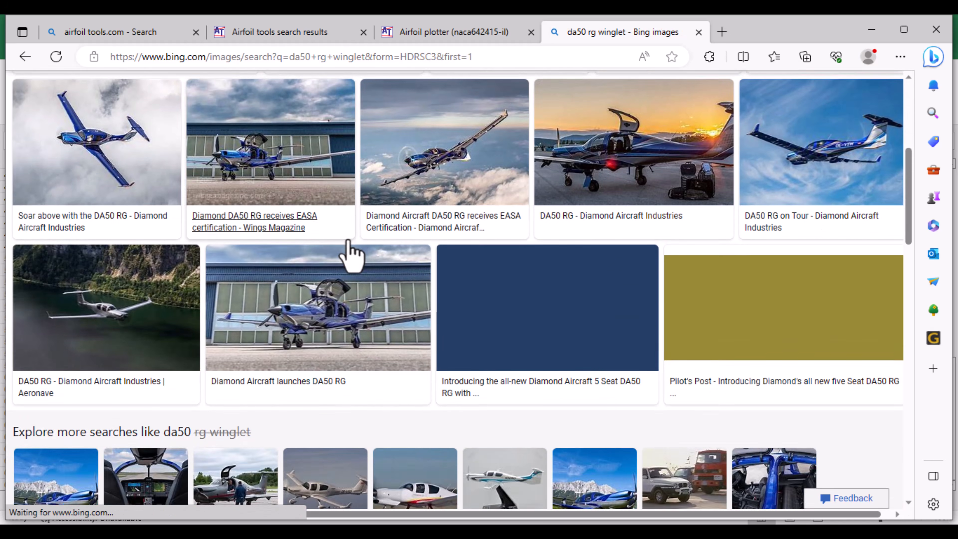
scroll(351, 255, "down", 10)
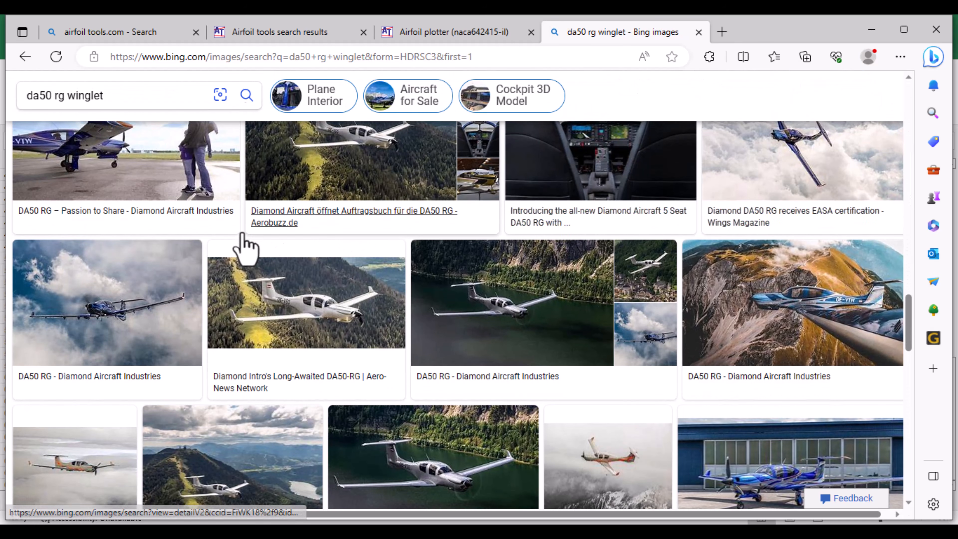
left_click(167, 191)
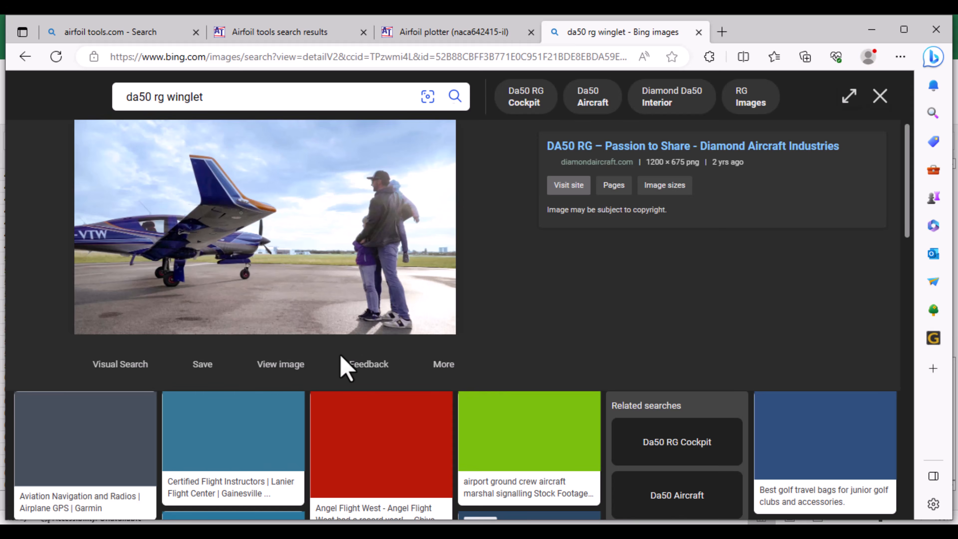
left_click(292, 371)
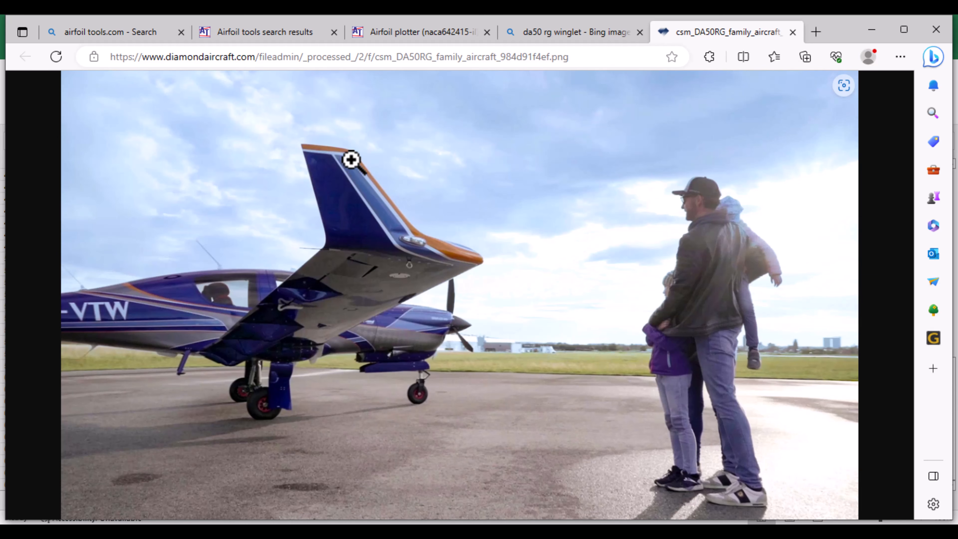
left_click(871, 30)
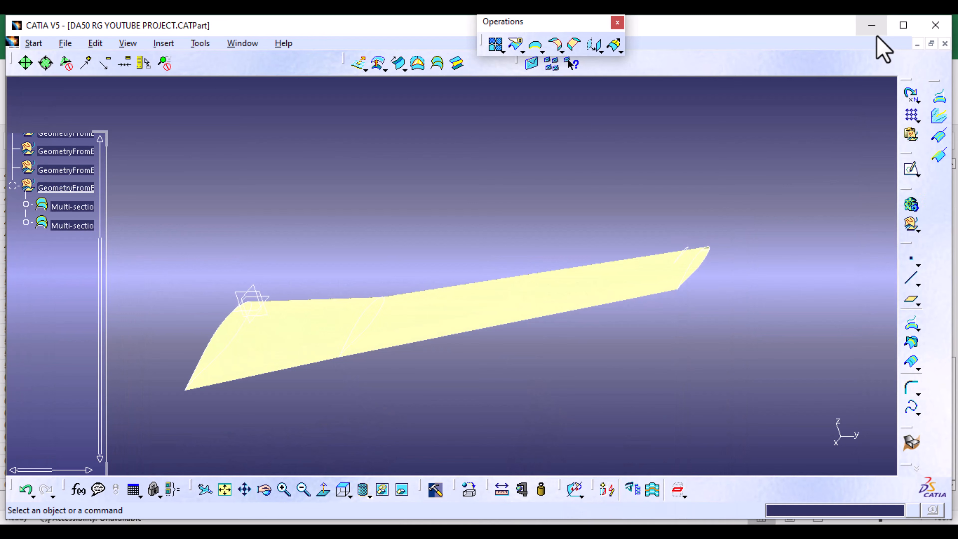
- Try the Aluminium Grey painting material on both multi-sections wing surfaces, and replace it with Dark Yellow
middle_click_drag(700, 410, 702, 324, "ctrl")
middle_click_drag(752, 377, 737, 445)
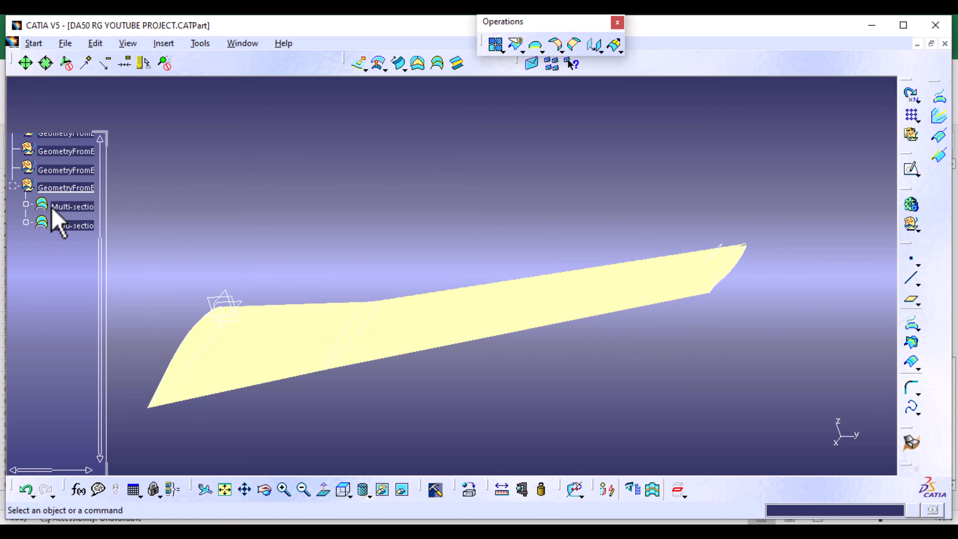
left_click(75, 208, "ctrl")
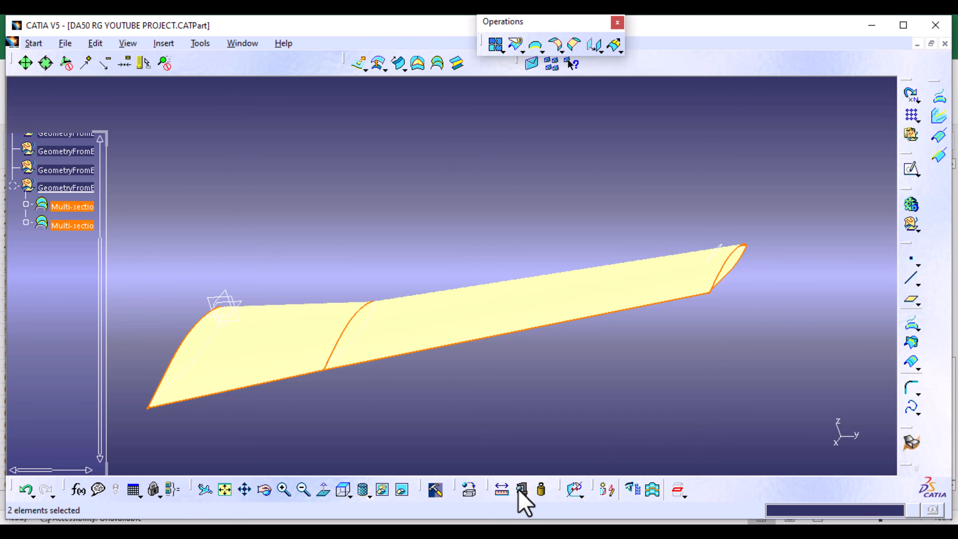
left_click(470, 489)
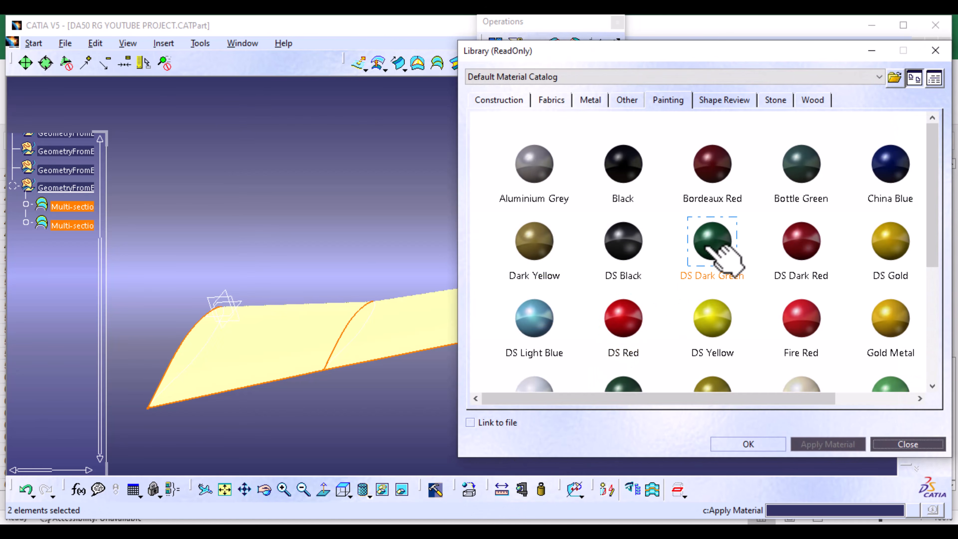
left_click(543, 170)
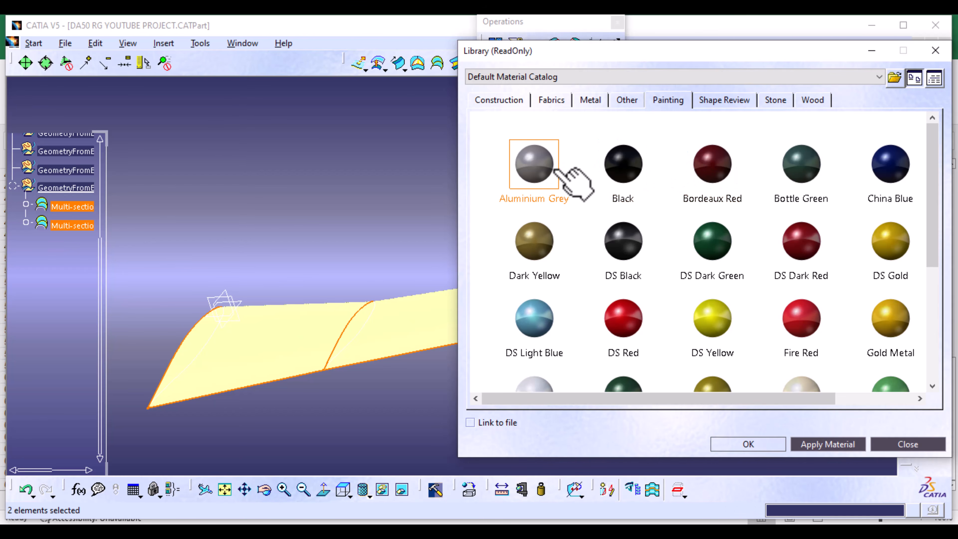
left_click(843, 445)
left_click(535, 243)
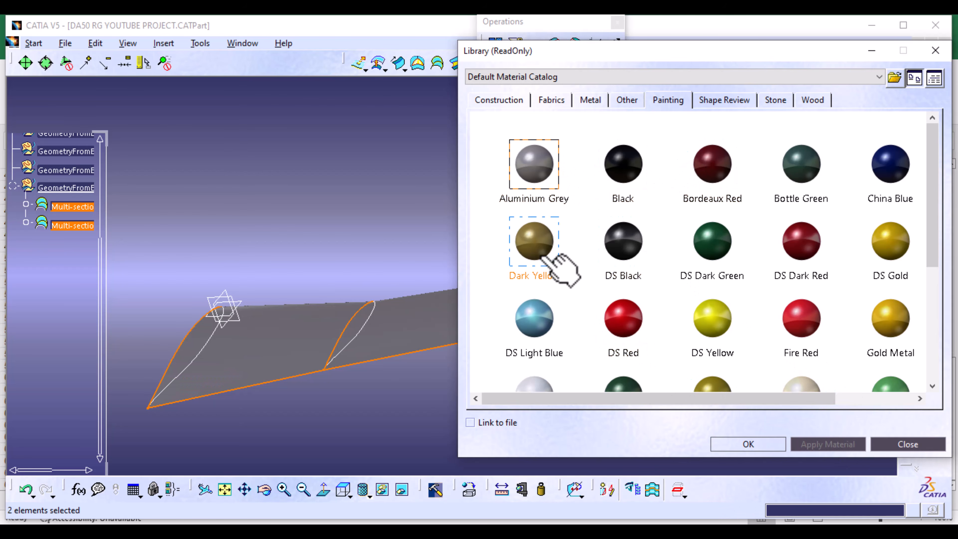
left_click(748, 444)
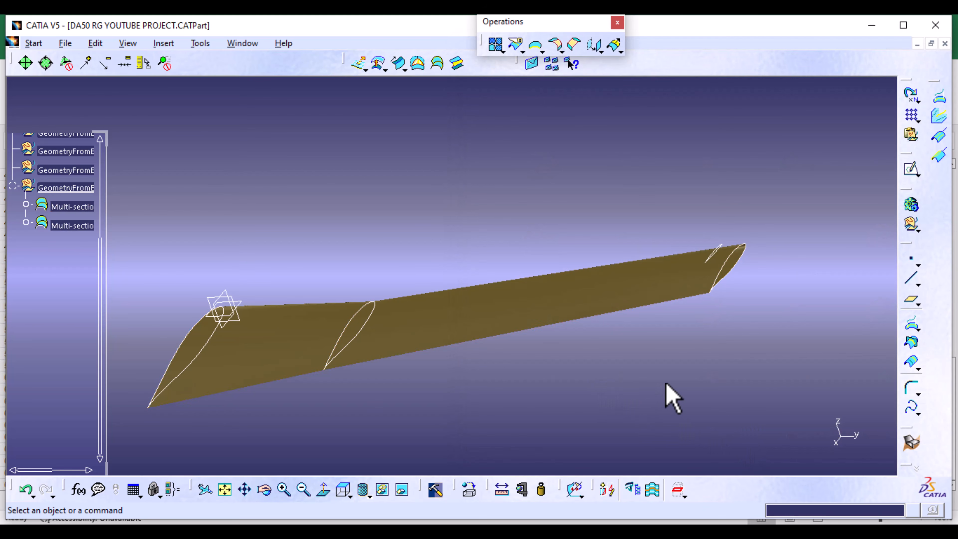
- Show all points of the imported airfoils again, with the wing tip and winglet airfoils in view
middle_click_drag(717, 378, 606, 353)
middle_click_drag(690, 357, 690, 281)
middle_click_drag(822, 356, 713, 332)
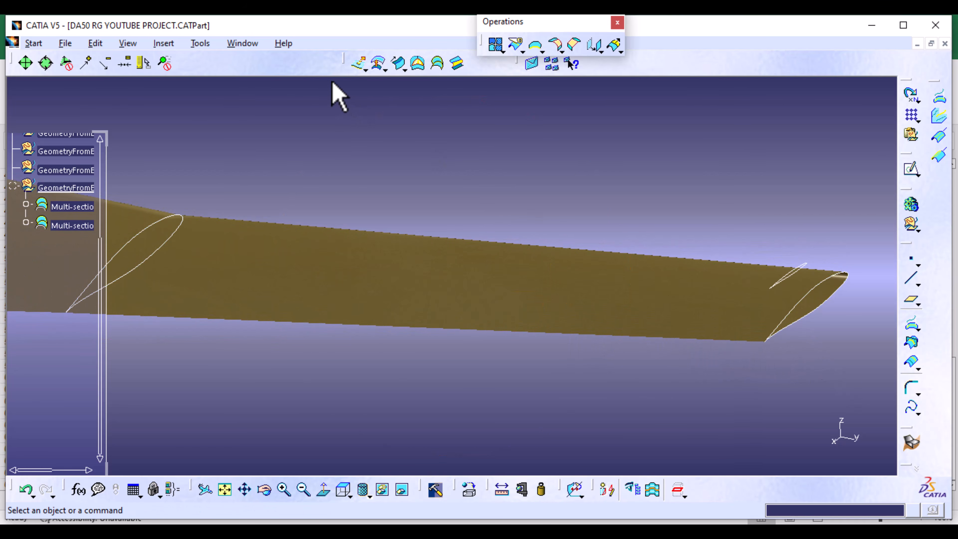
left_click(200, 43)
mouse_move(257, 142)
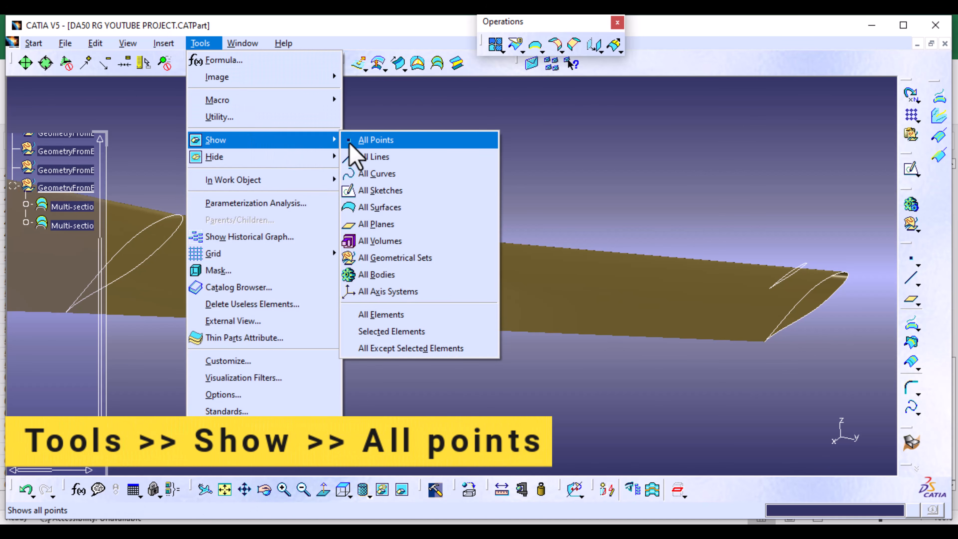
left_click(386, 145)
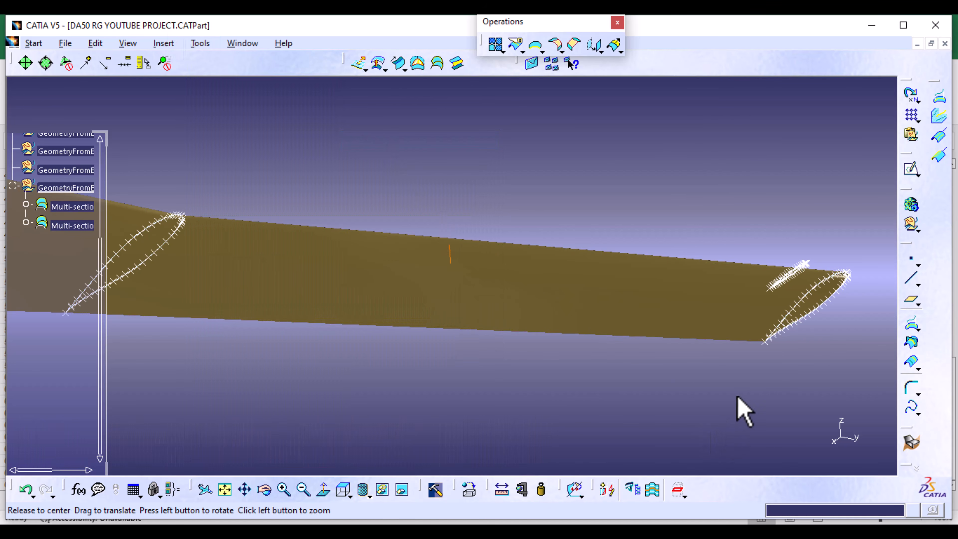
- Create a Point-Direction line from the tip airfoil's trailing-edge point along the Y component, ending at 55 mm
middle_click_drag(742, 409, 370, 321)
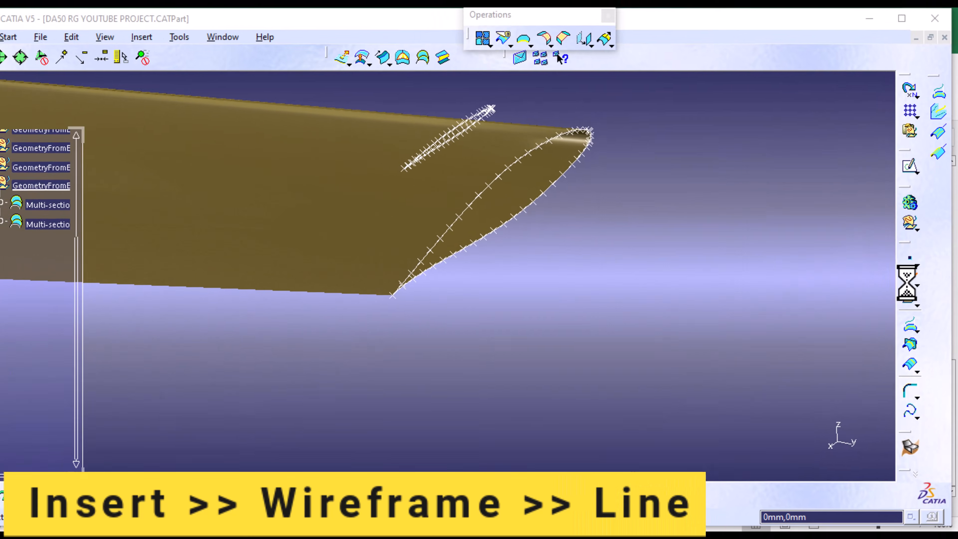
left_click(852, 291)
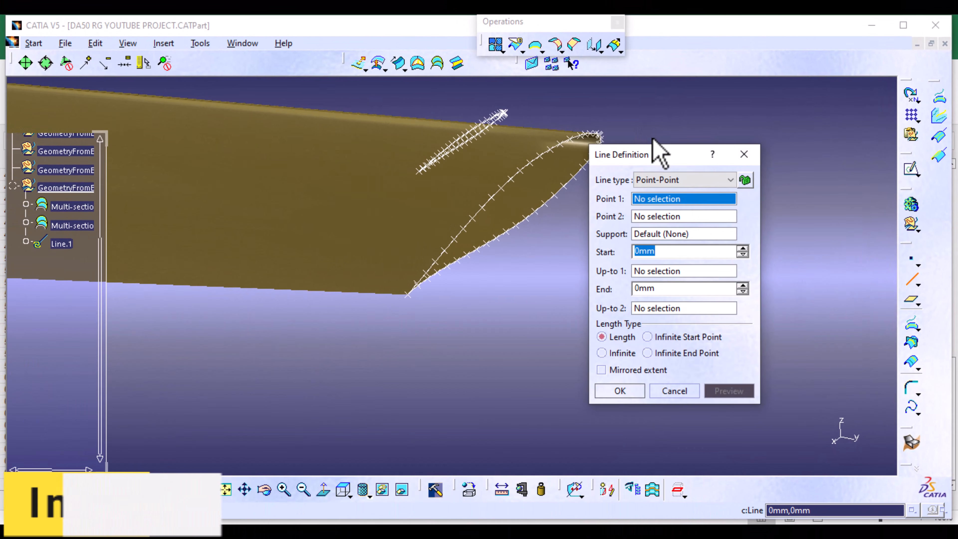
left_click(727, 179)
left_click(691, 206)
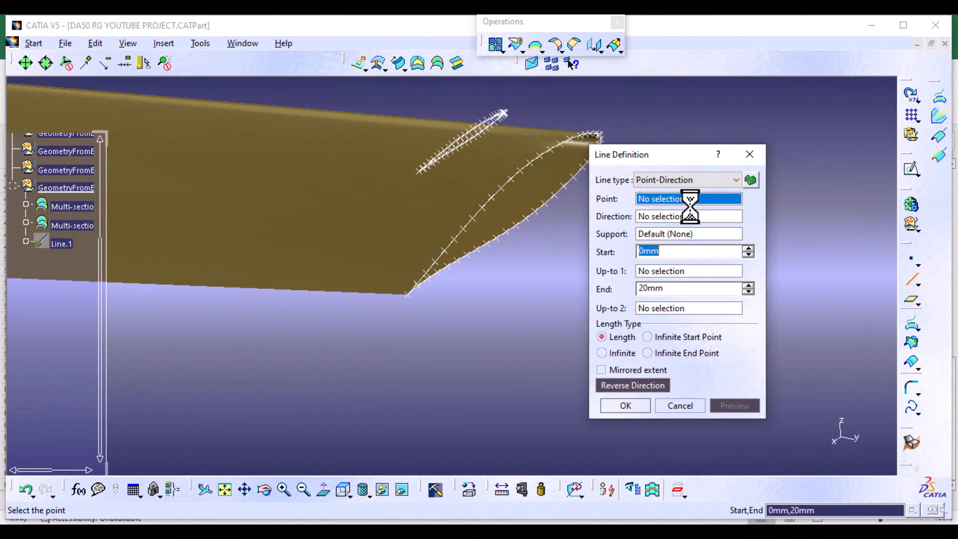
left_click(408, 294)
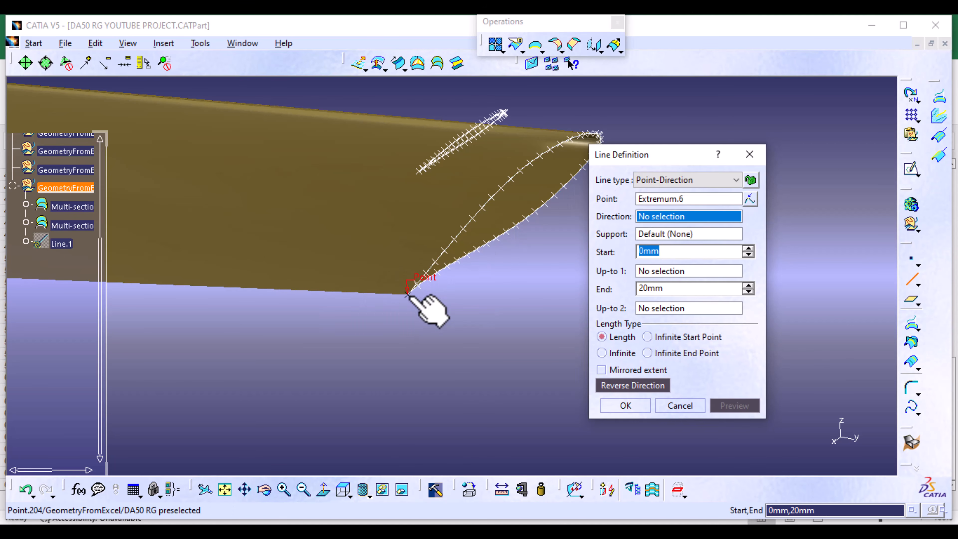
right_click(672, 221)
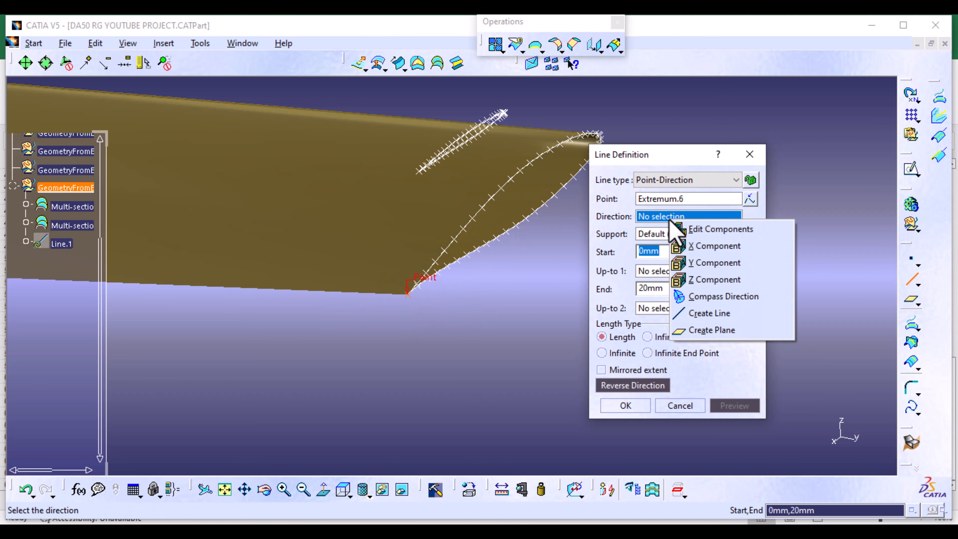
left_click(715, 263)
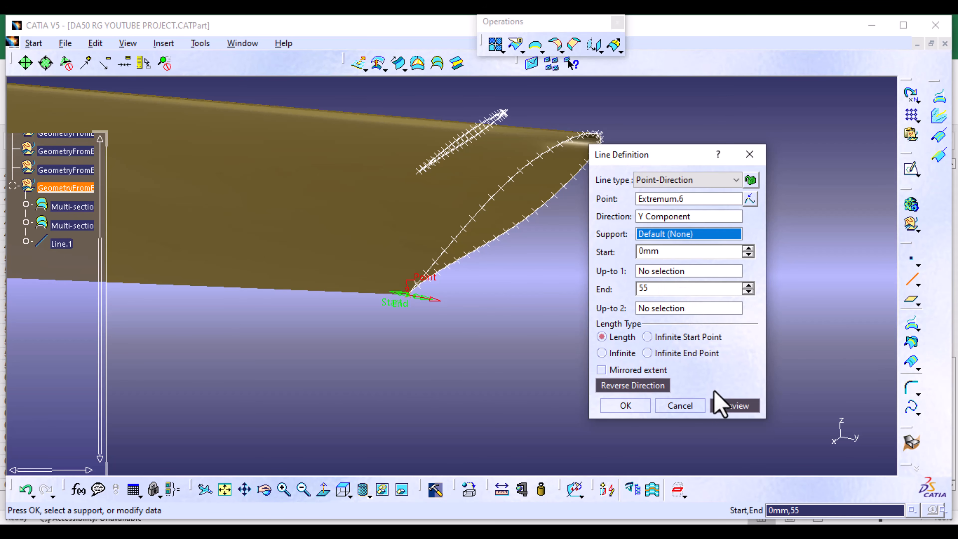
left_click(723, 409)
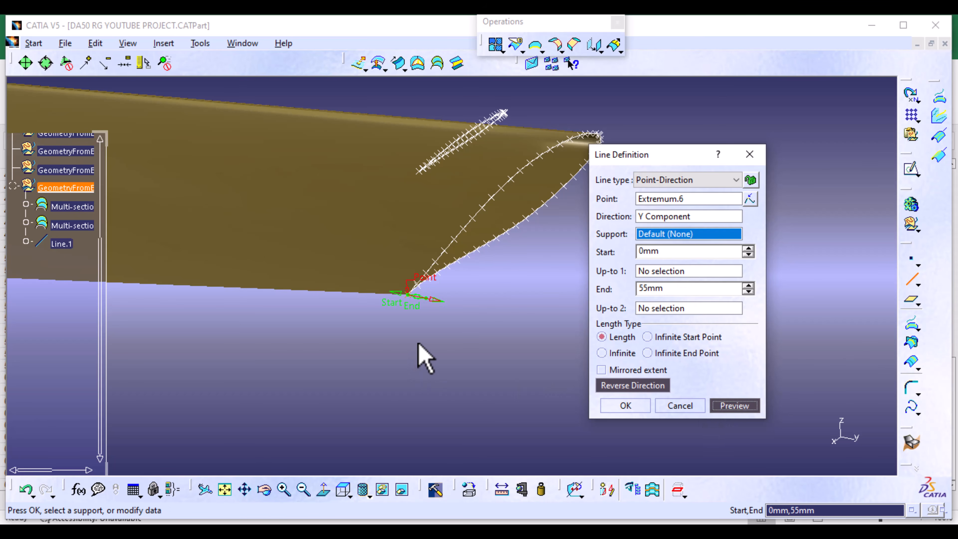
middle_click_drag(418, 343, 419, 172)
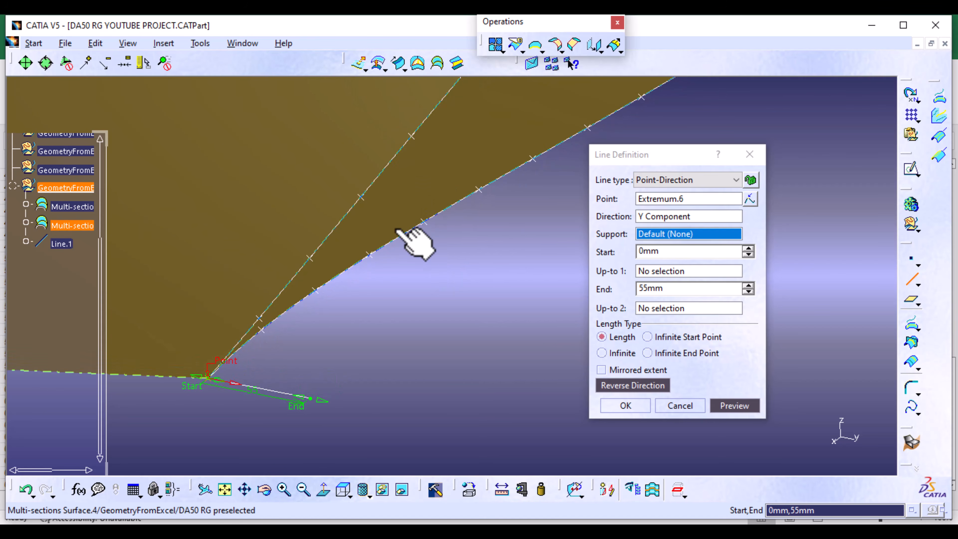
middle_click_drag(368, 332, 428, 227)
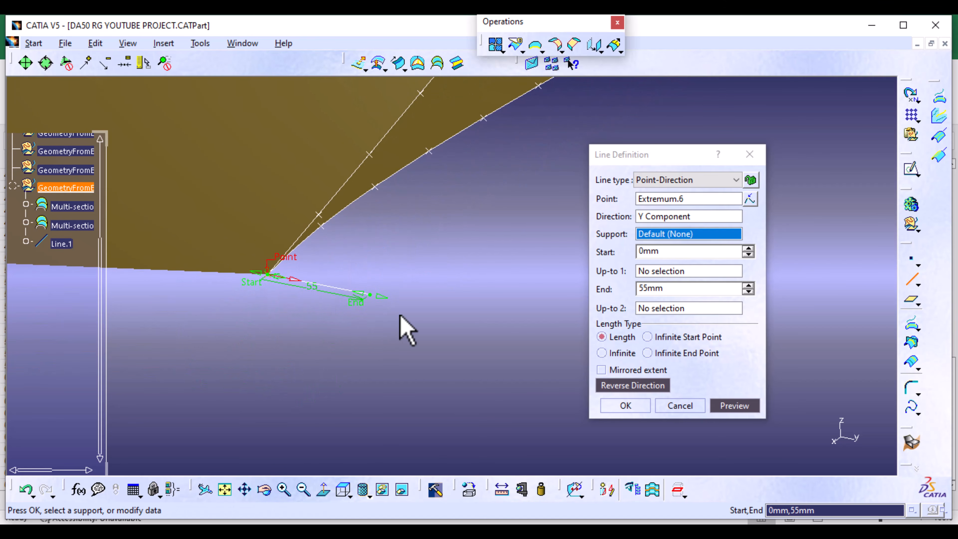
left_click(609, 404)
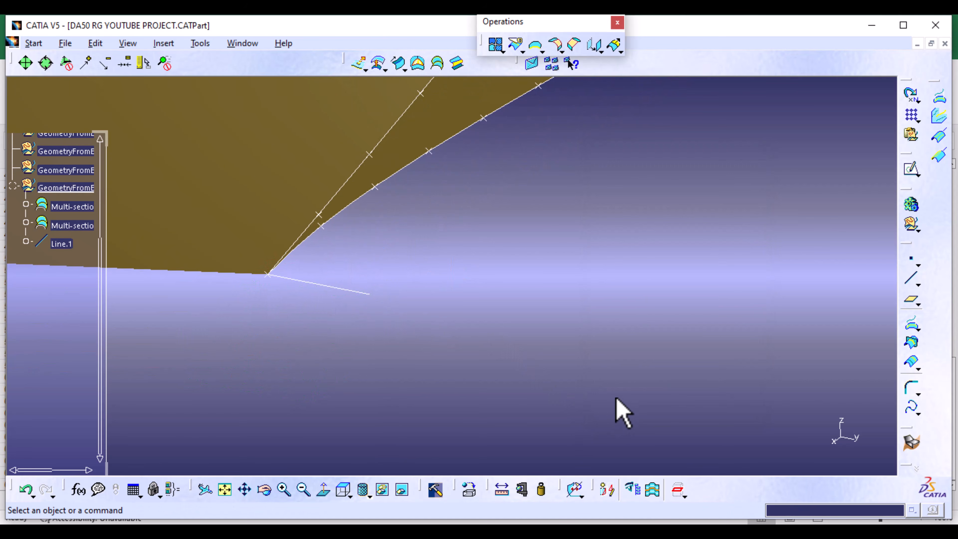
- Create a Point-Point line from the free end of the trailing-edge line to the winglet airfoil's trailing-edge point
middle_click_drag(535, 236, 513, 365)
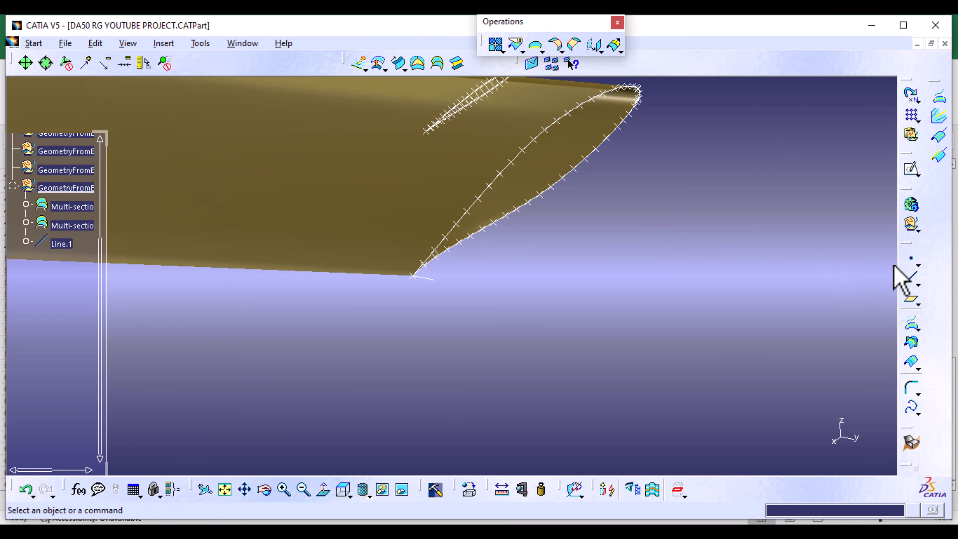
left_click(912, 284)
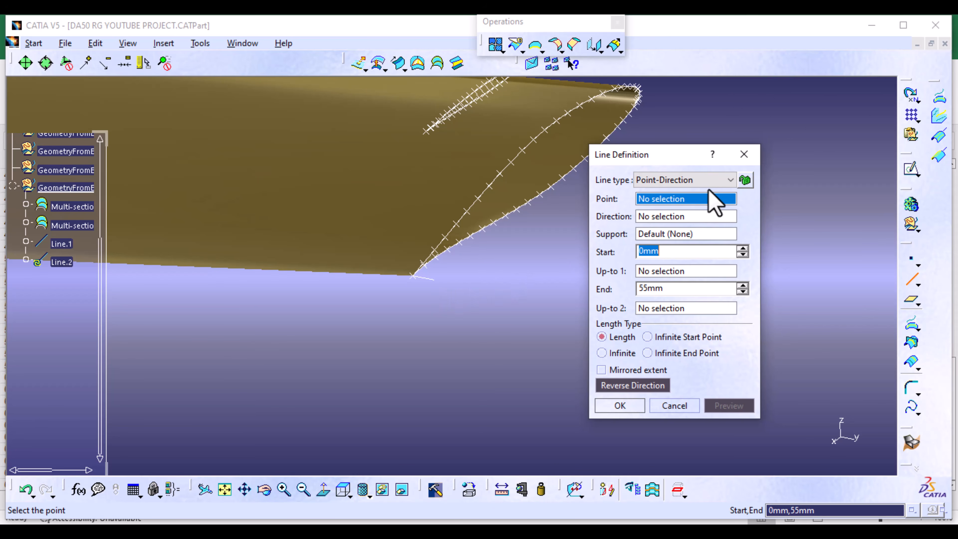
left_click(730, 180)
left_click(694, 191)
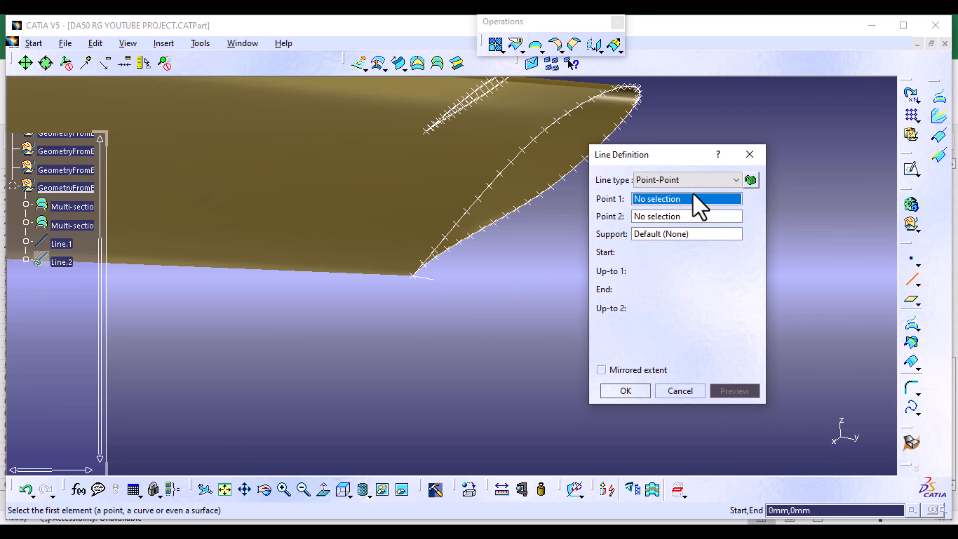
left_click(435, 279)
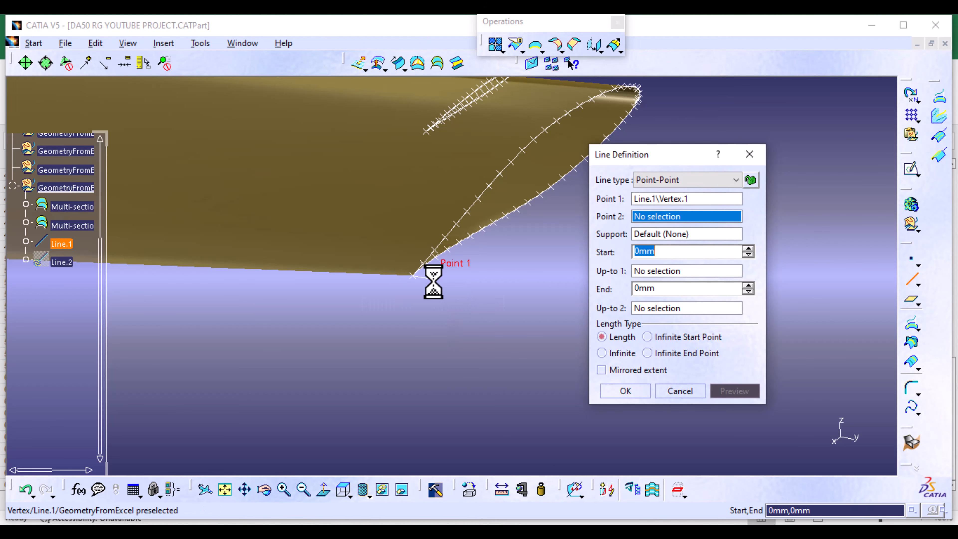
middle_click_drag(418, 217, 371, 346, "ctrl")
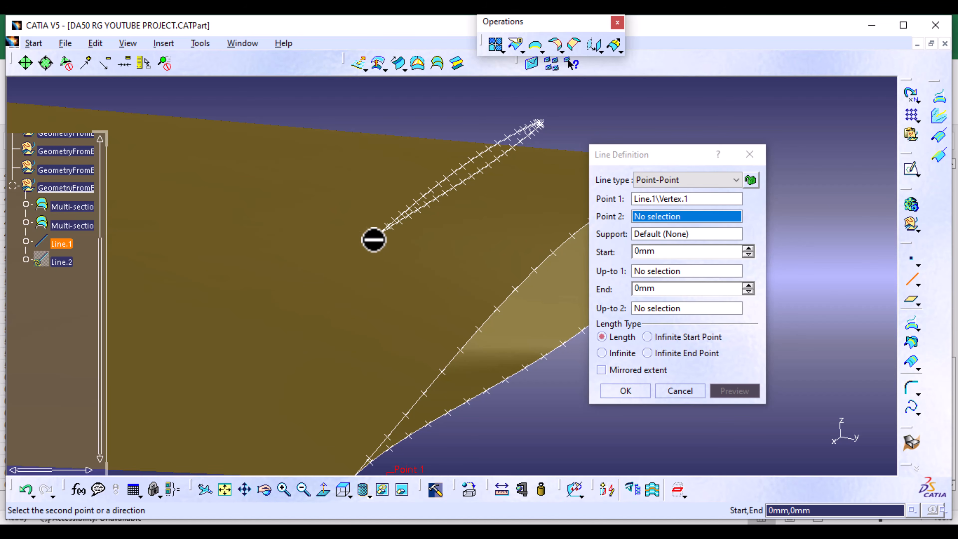
left_click(374, 233)
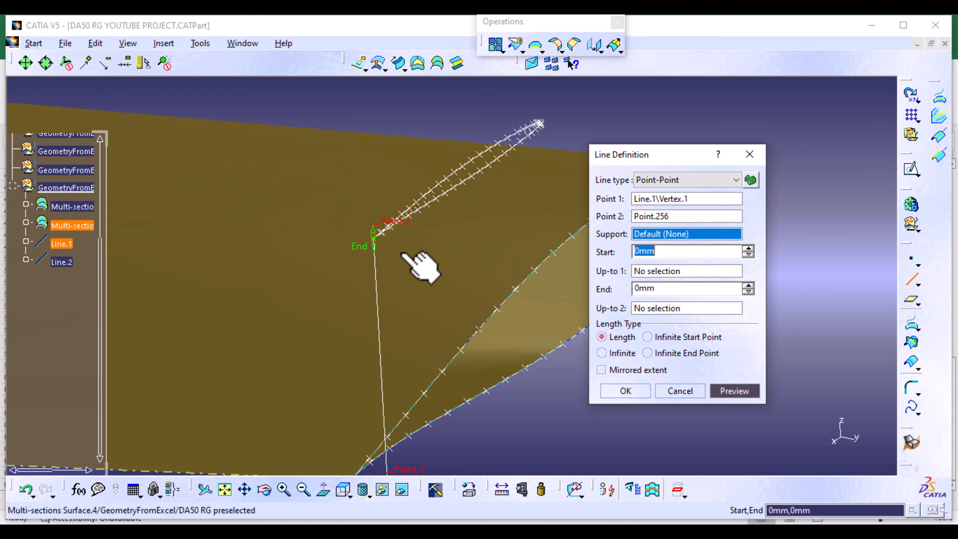
middle_click_drag(420, 266, 412, 325, "ctrl")
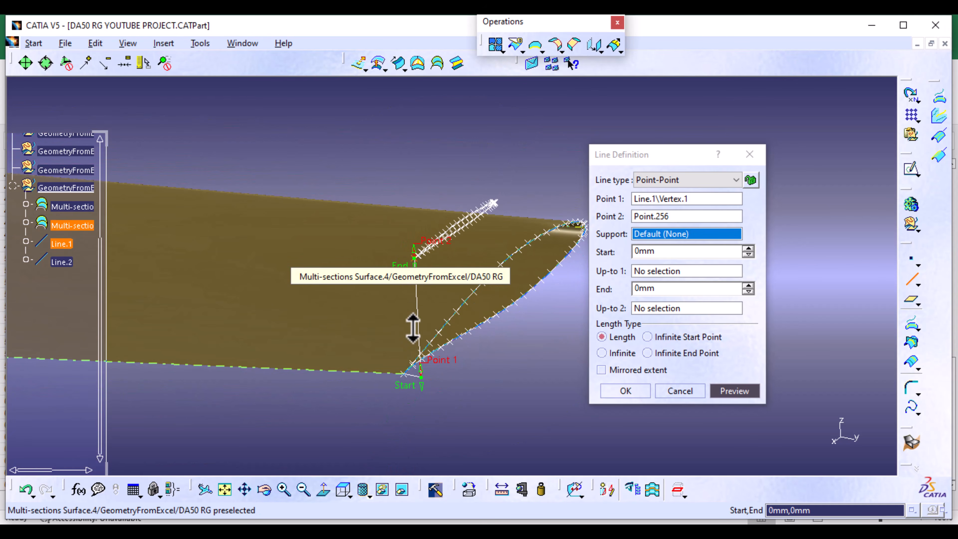
left_click(625, 391)
- Round the junction of the two trailing-edge guide lines with a 50 mm Corner On Support, trimming both elements
middle_click_drag(468, 445, 562, 285, "ctrl")
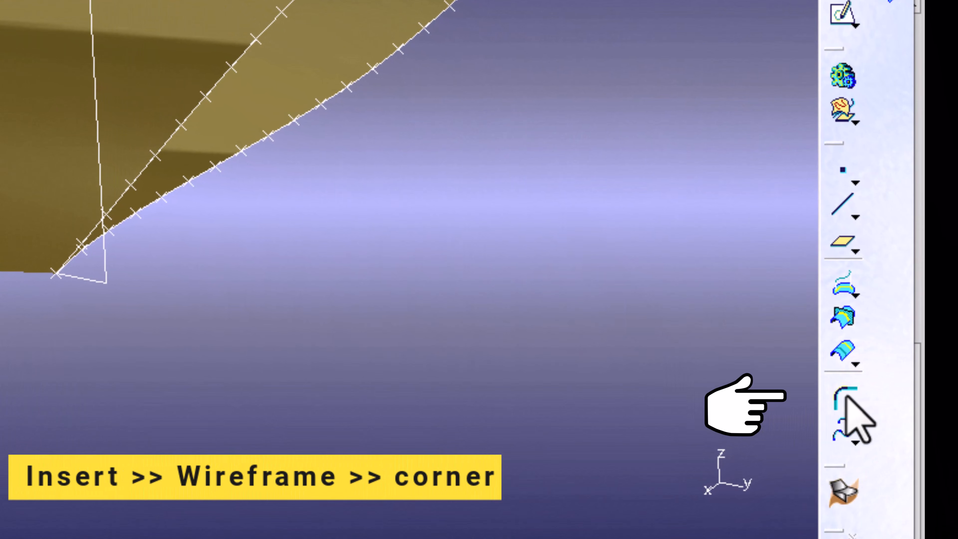
left_click(845, 398)
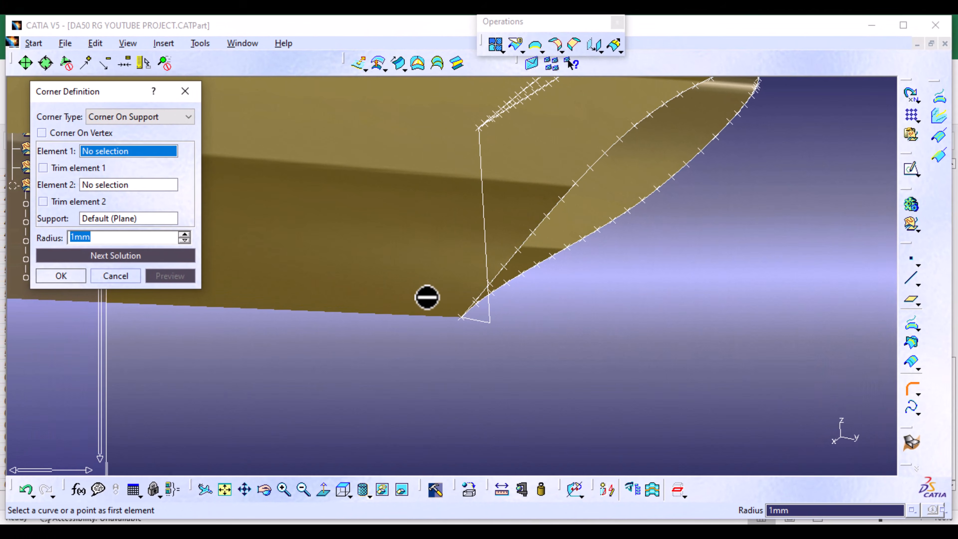
left_click(483, 320)
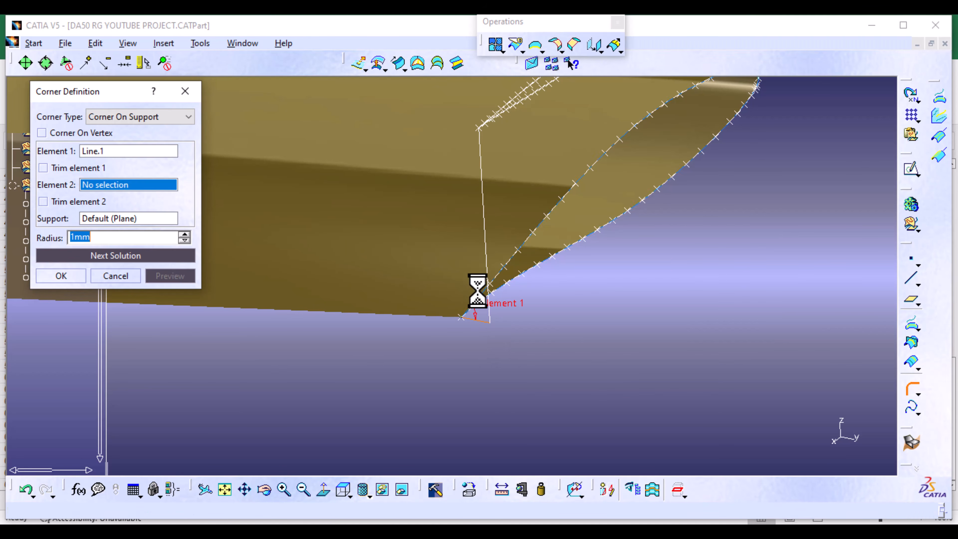
left_click(487, 252)
middle_click_drag(483, 366, 496, 253, "ctrl")
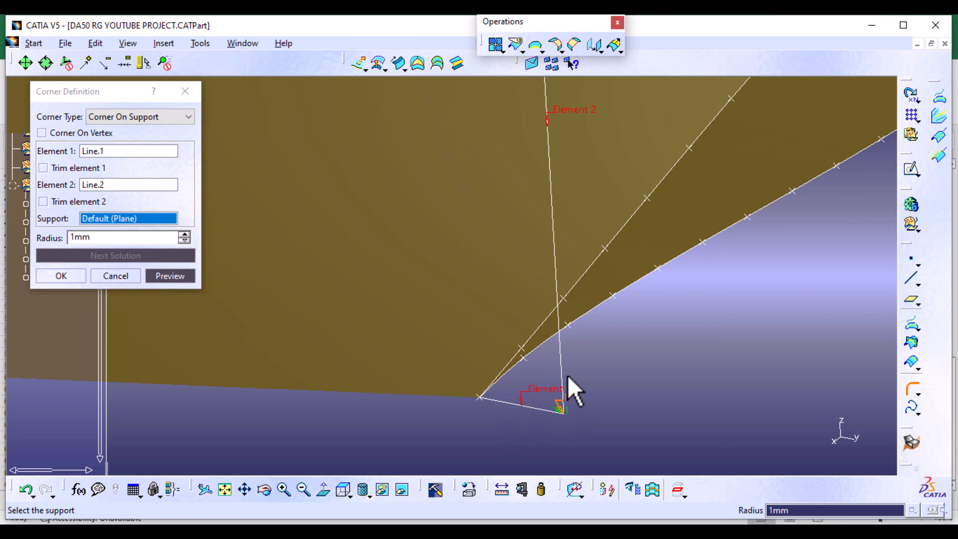
left_click(74, 237)
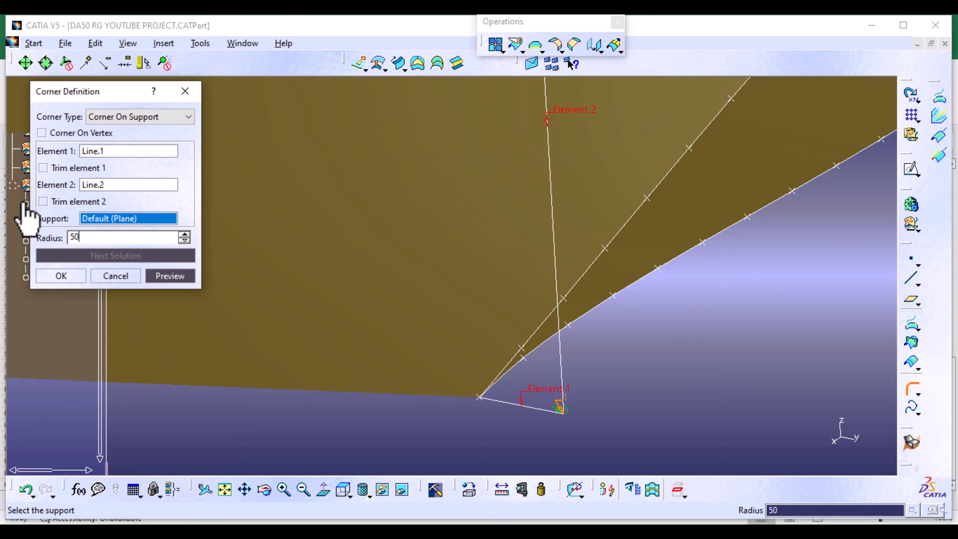
left_click(61, 167)
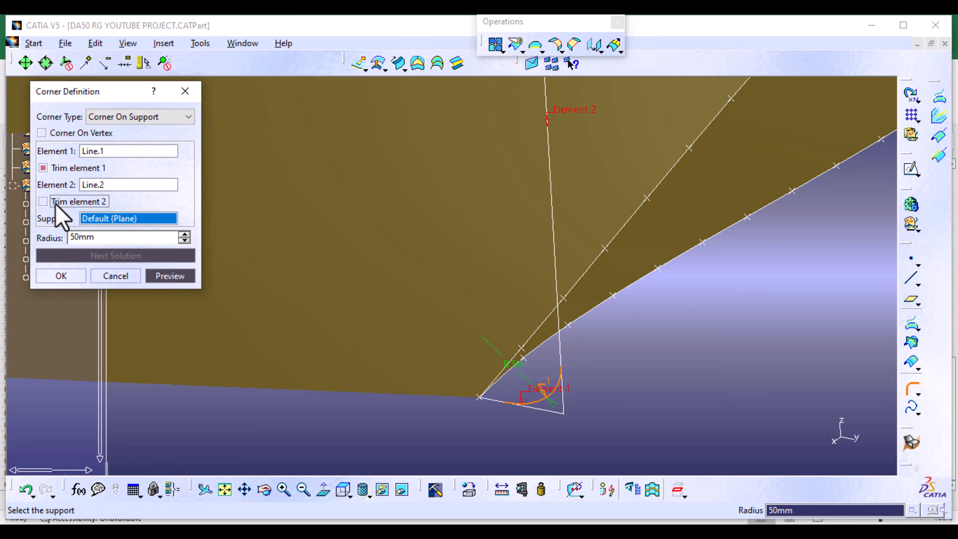
left_click(61, 275)
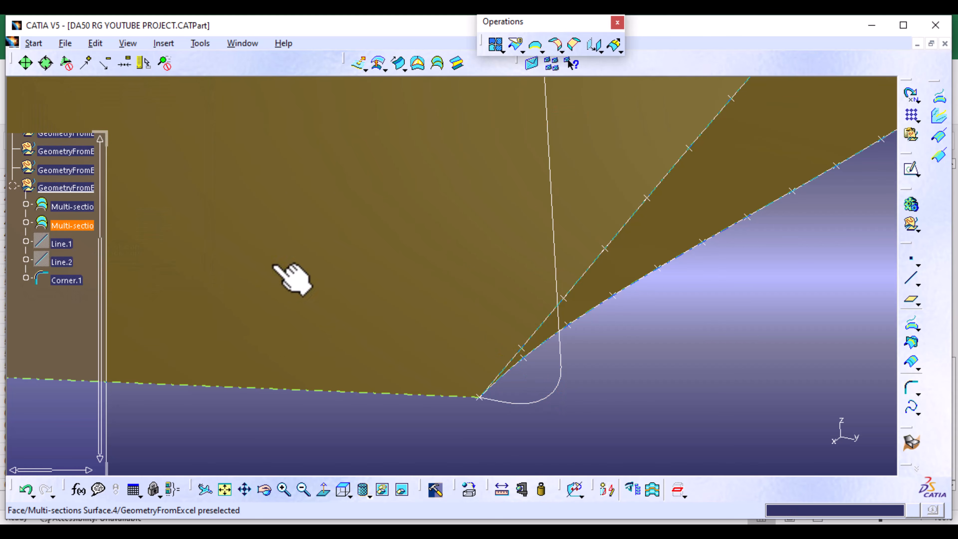
- Measure the coordinates of the wing tip airfoil's leading-edge point with Measure Item
middle_click_drag(628, 340, 614, 456)
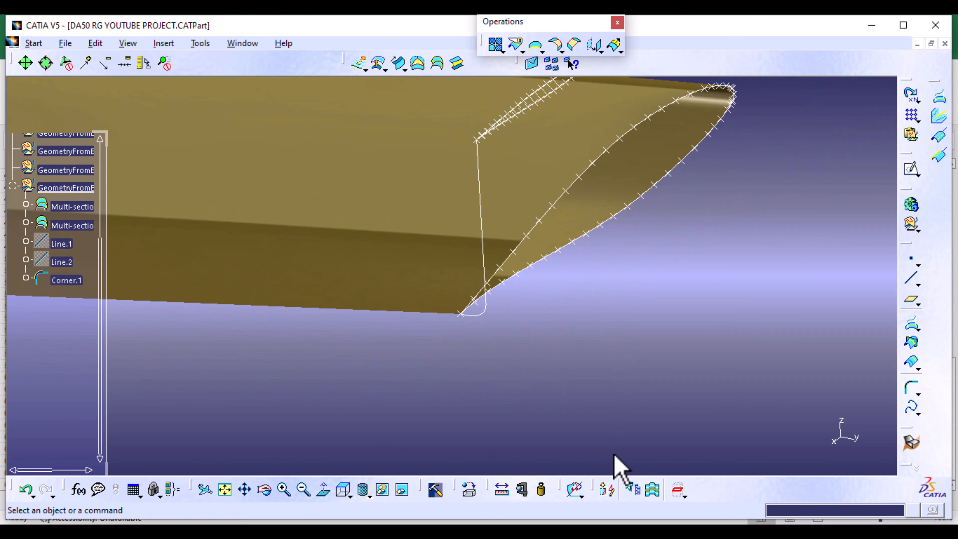
middle_click_drag(760, 219, 543, 350)
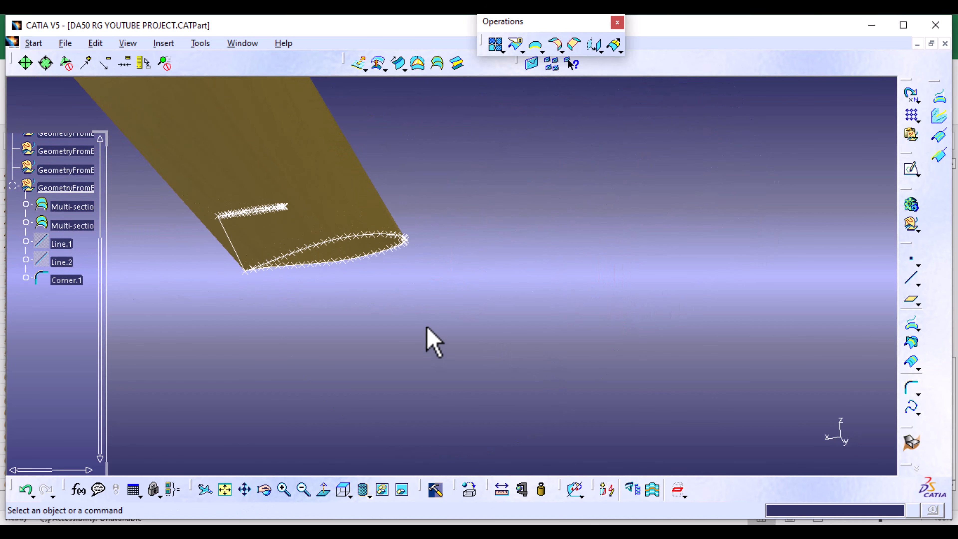
middle_click_drag(434, 332, 461, 198)
middle_click_drag(504, 144, 487, 201)
middle_click_drag(351, 317, 581, 374)
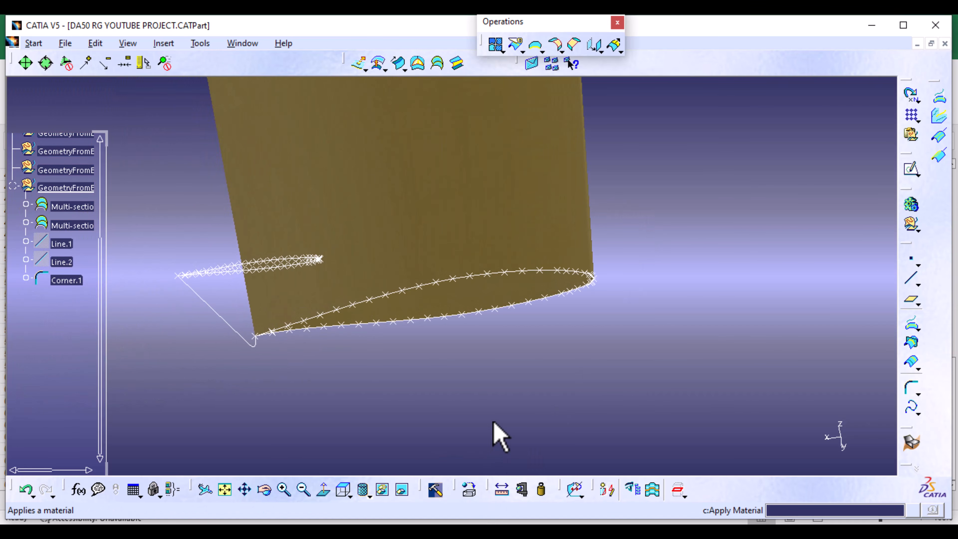
middle_click_drag(499, 404, 498, 330)
middle_click_drag(475, 445, 465, 418)
middle_click_drag(507, 289, 507, 408)
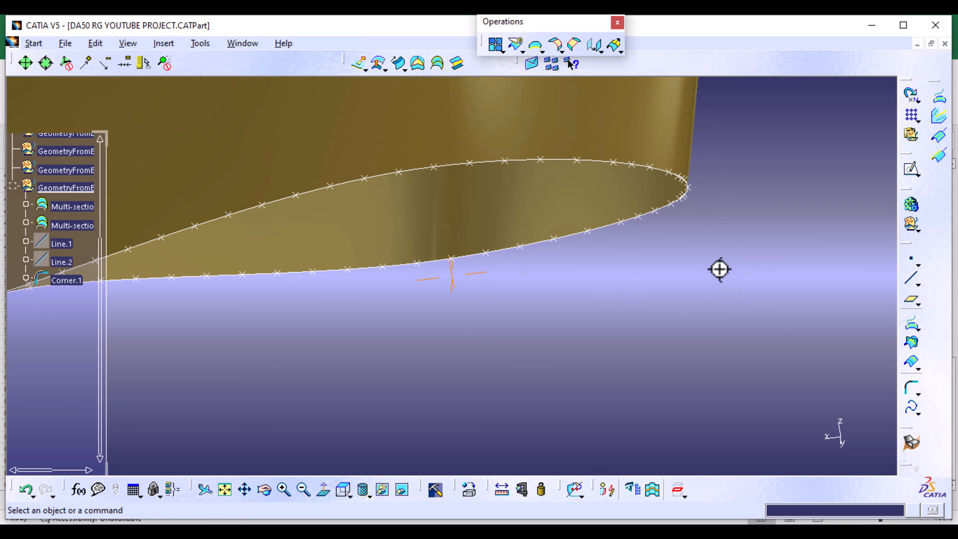
middle_click_drag(719, 269, 669, 244)
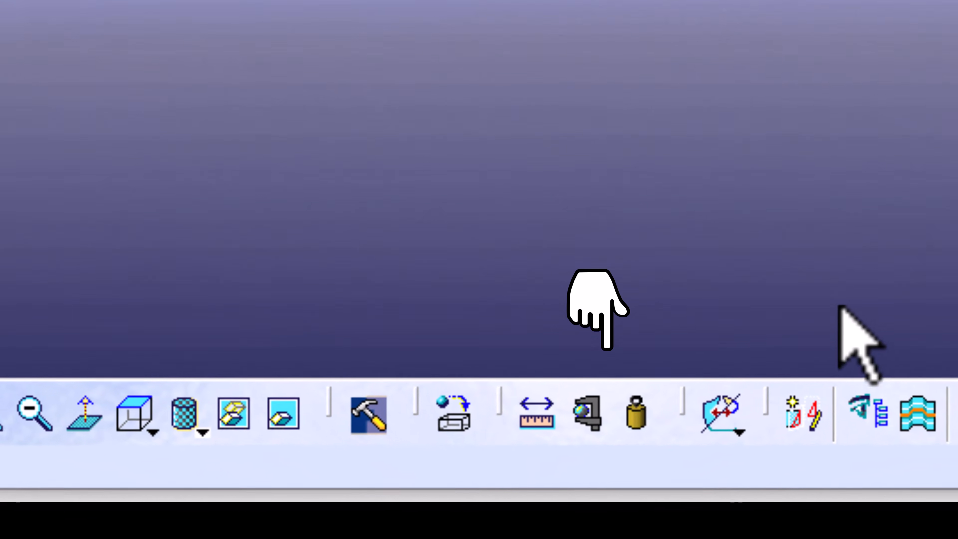
left_click(588, 413)
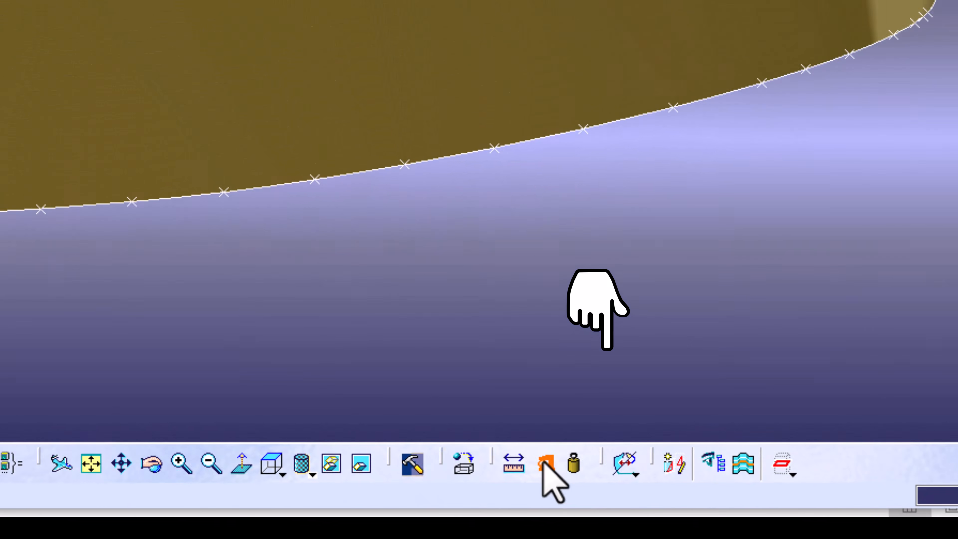
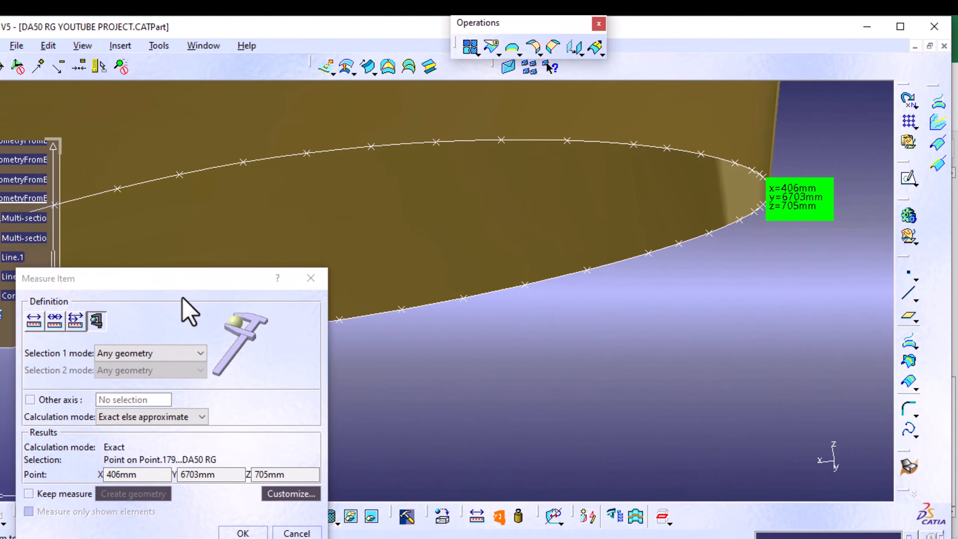
left_click(310, 278)
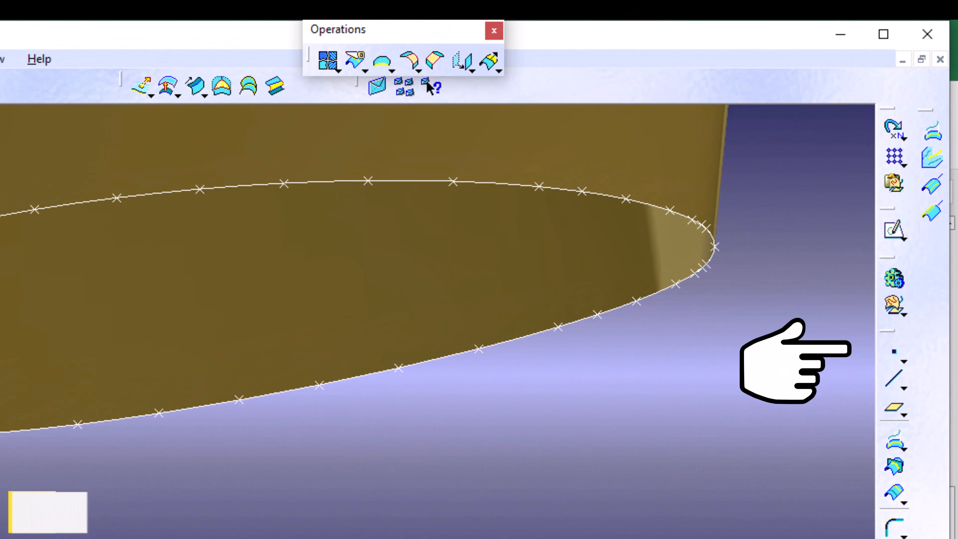
- Create a point by coordinates at X 800 mm, Y 6758 mm, Z 750 mm, referenced to the default origin
left_click(900, 362)
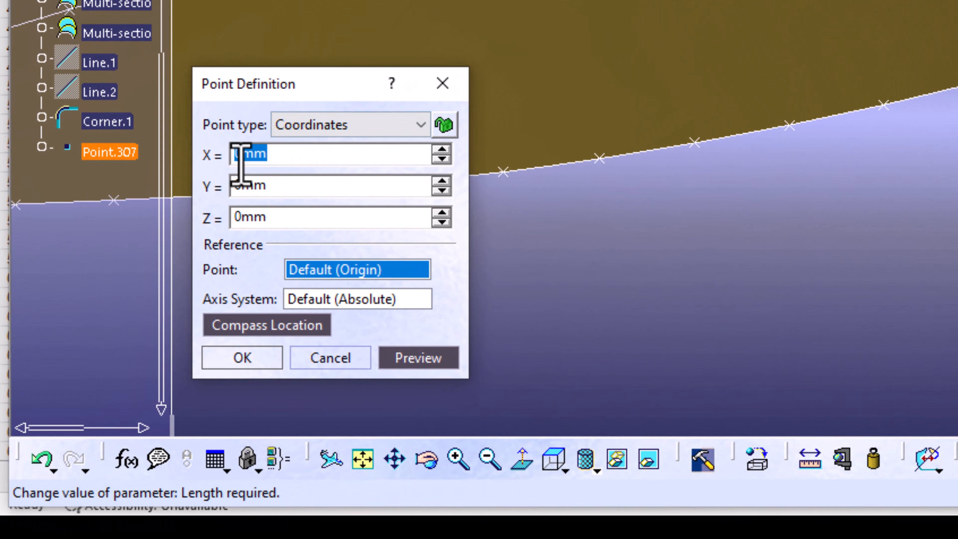
type("800")
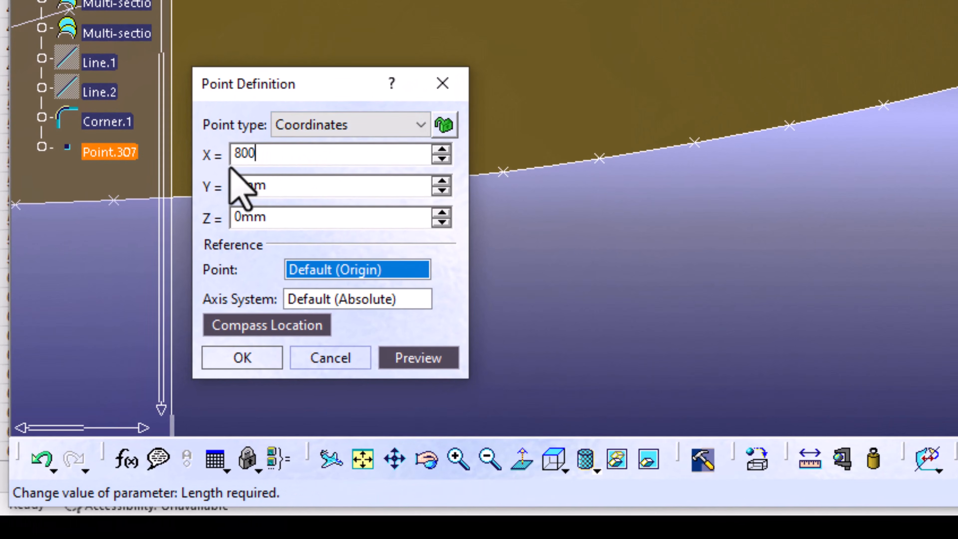
key("Tab")
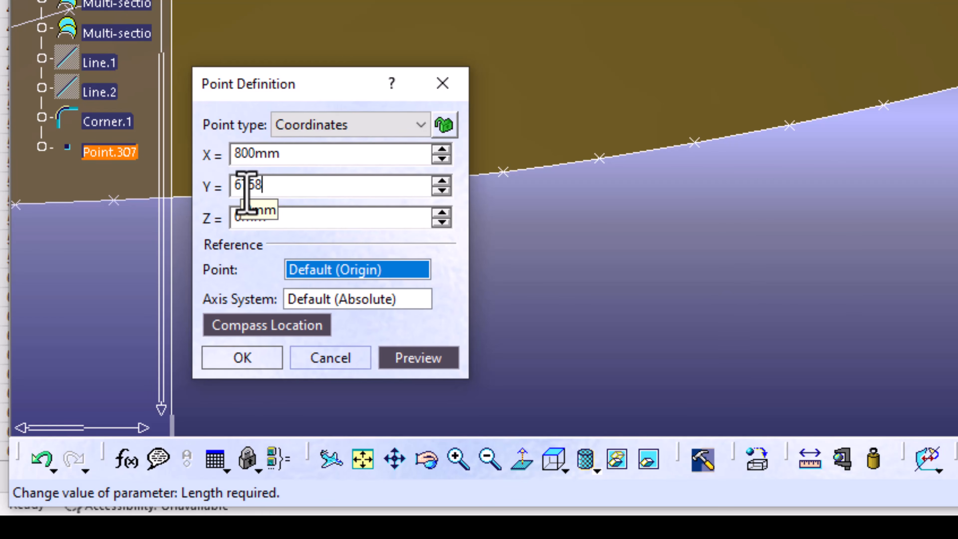
type("6758")
key("Tab")
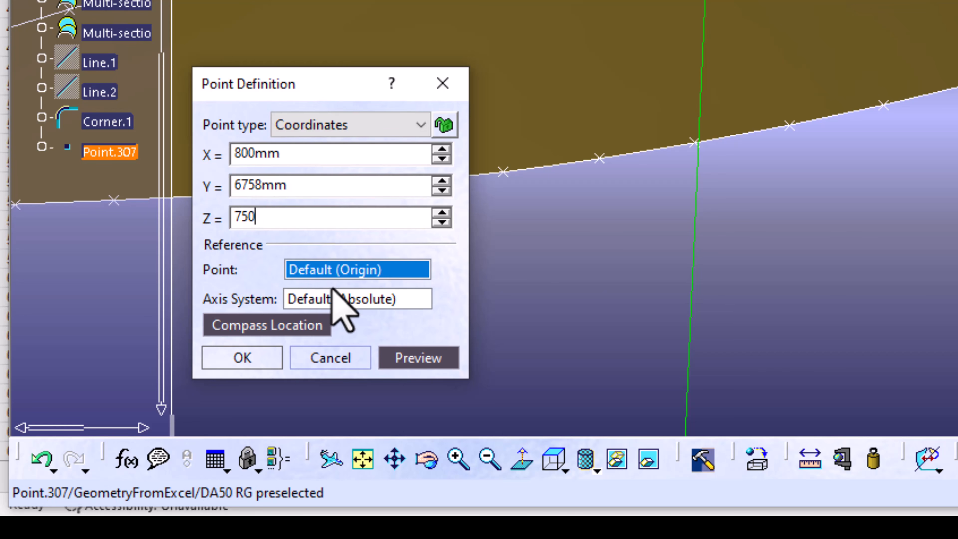
left_click(403, 356)
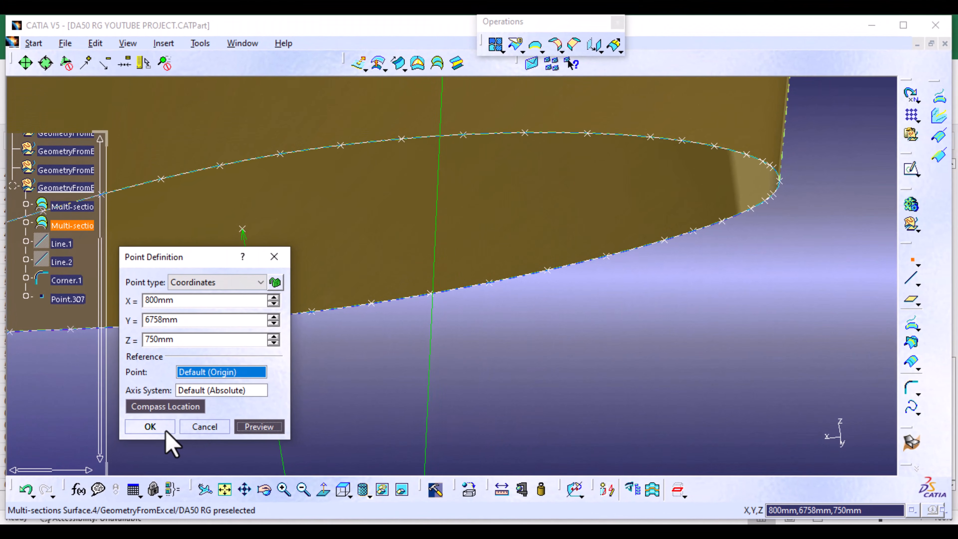
left_click(263, 361)
left_click(163, 428)
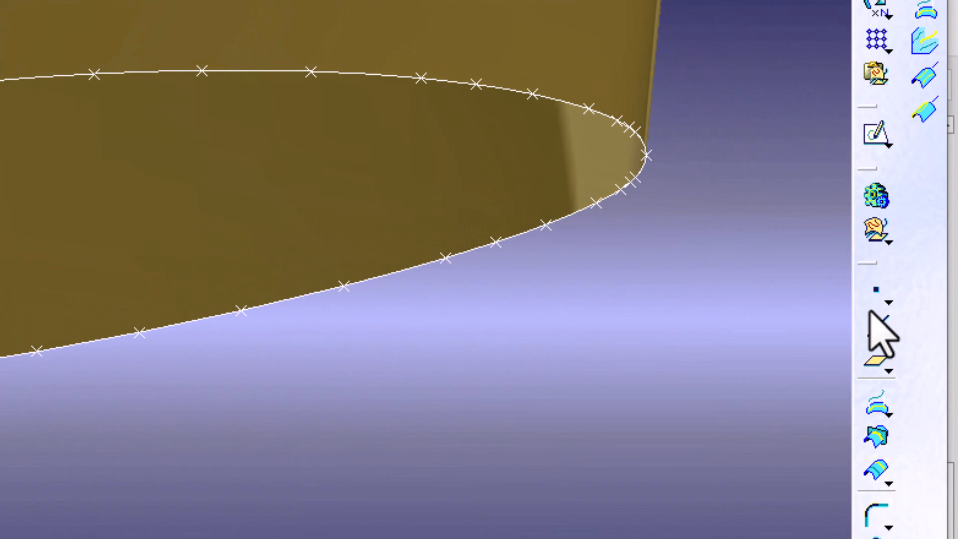
- Create a Point-Point line from the new coordinate point to the wing tip airfoil's leading-edge point
left_click(867, 338)
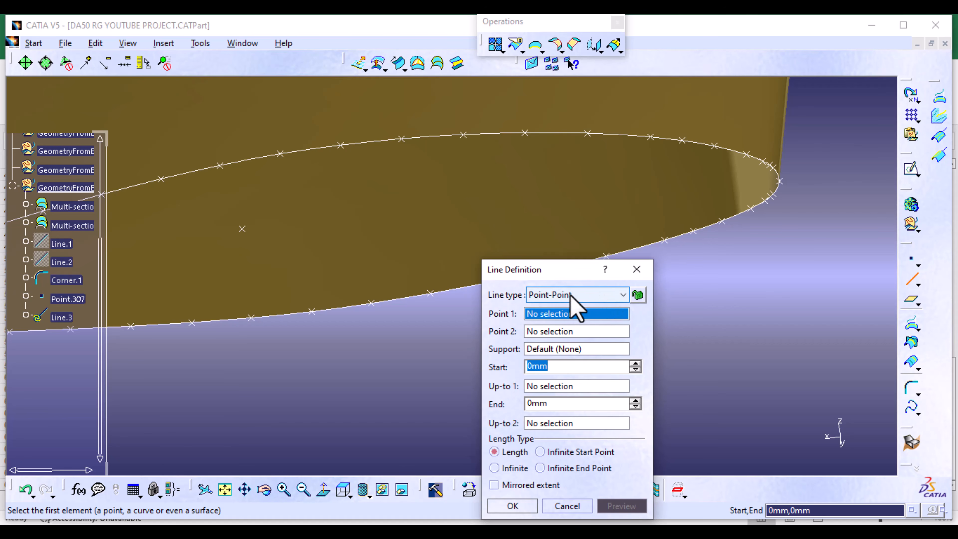
left_click(242, 229)
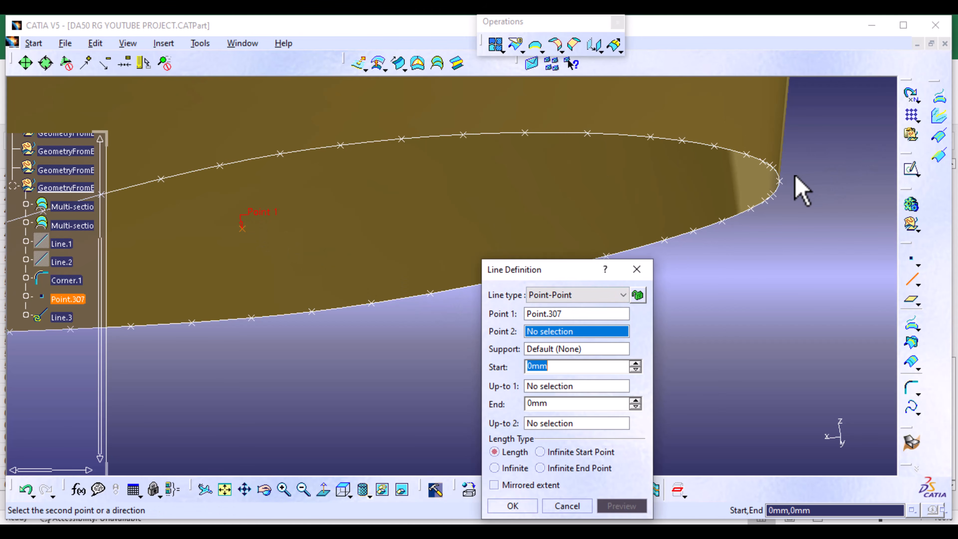
left_click(780, 181)
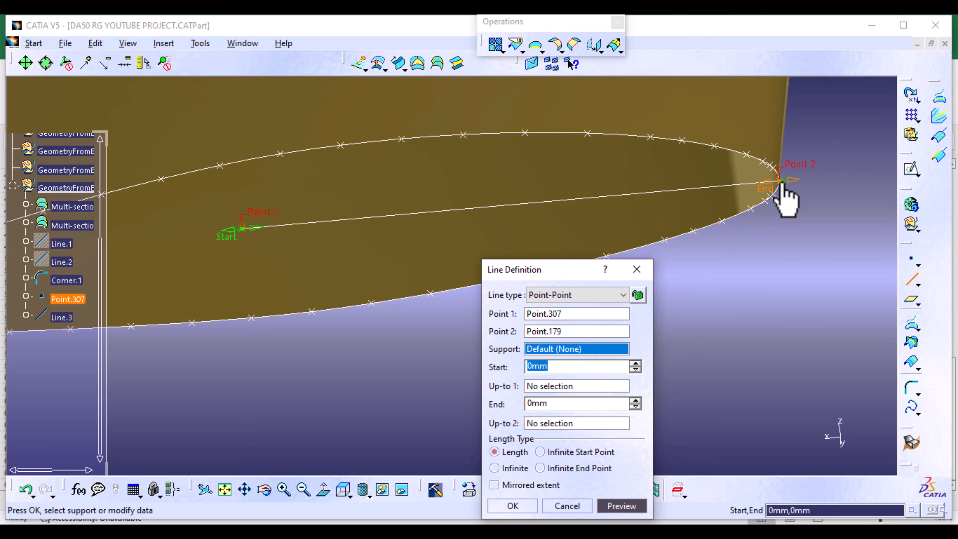
left_click(513, 505)
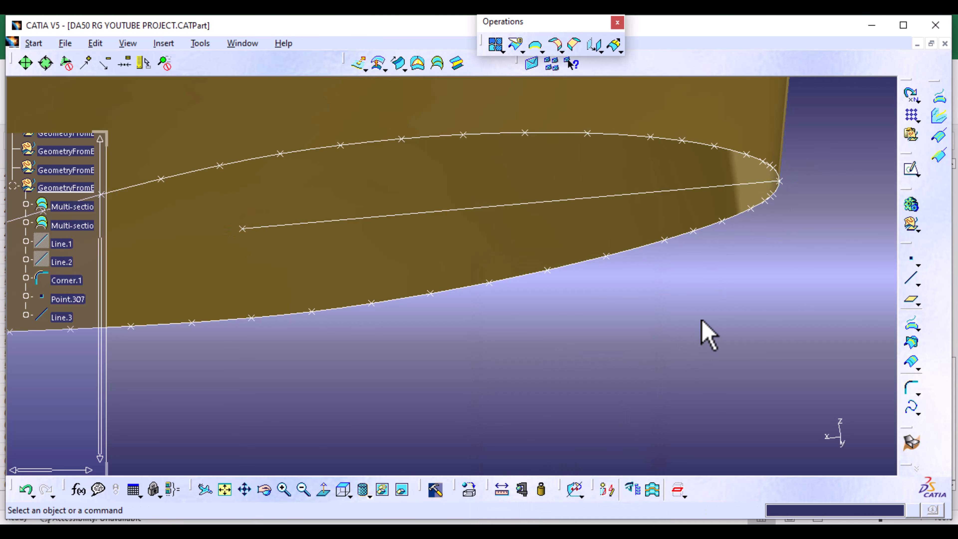
- Create a Point-Point line from the new coordinate point to the winglet airfoil's leading-edge point
middle_click_drag(706, 332, 708, 435)
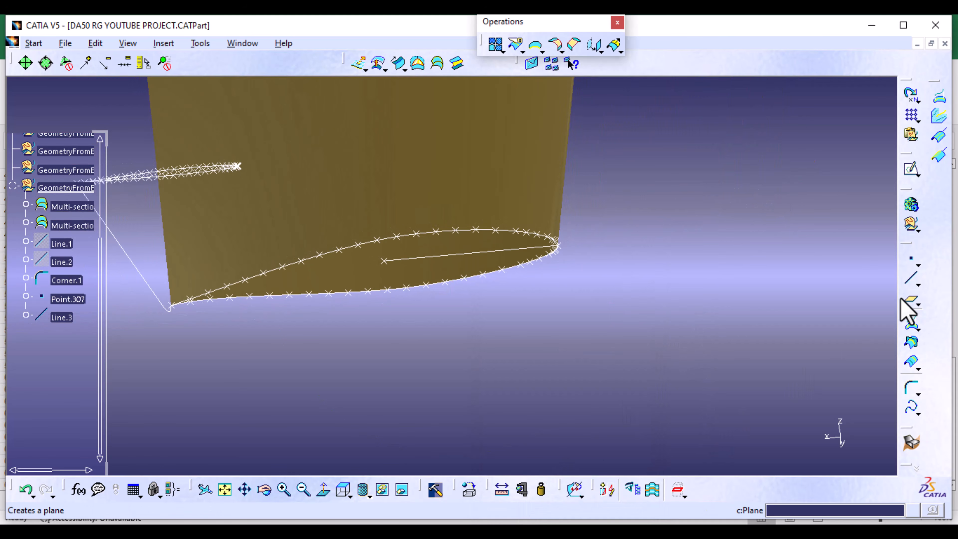
left_click(909, 283)
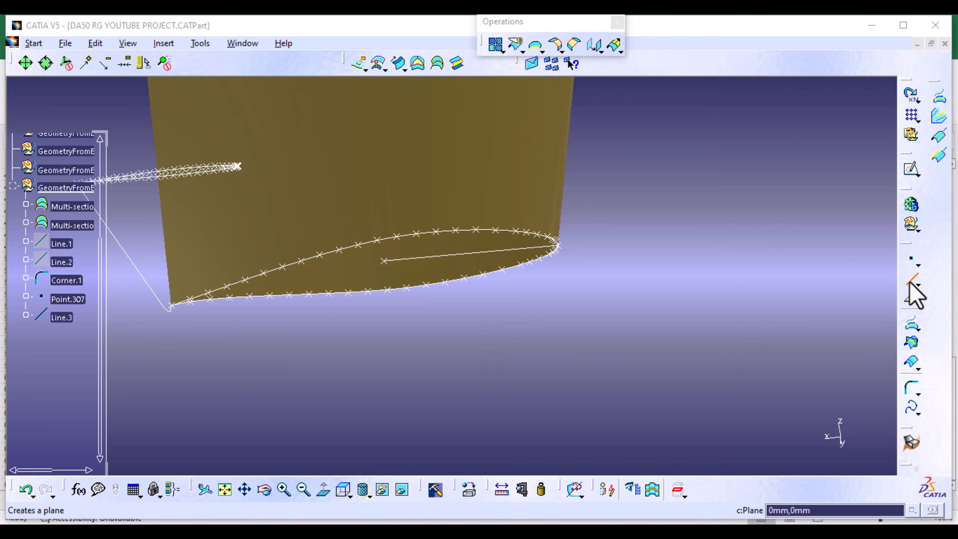
left_click(384, 260)
middle_click_drag(284, 207, 263, 146)
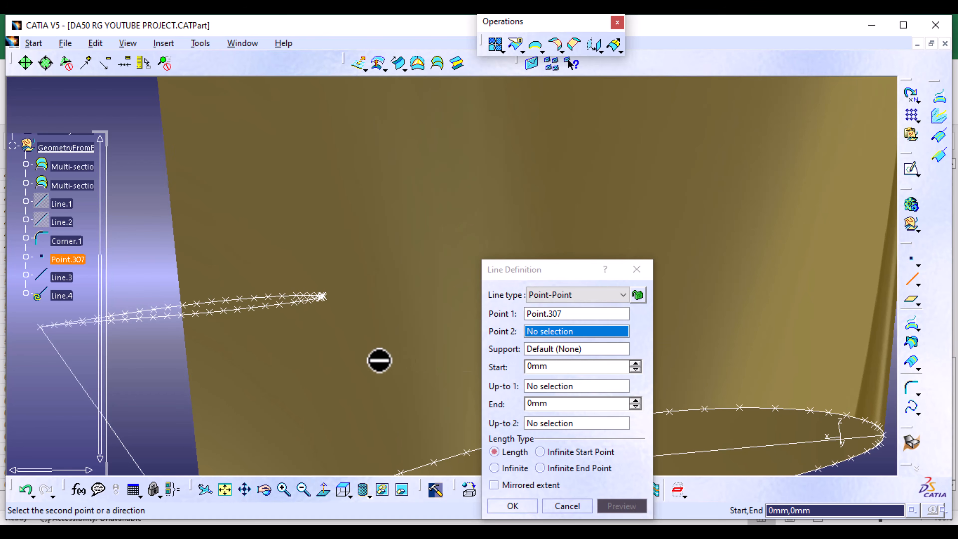
middle_click_drag(379, 361, 378, 227, "ctrl")
middle_click_drag(232, 340, 638, 218)
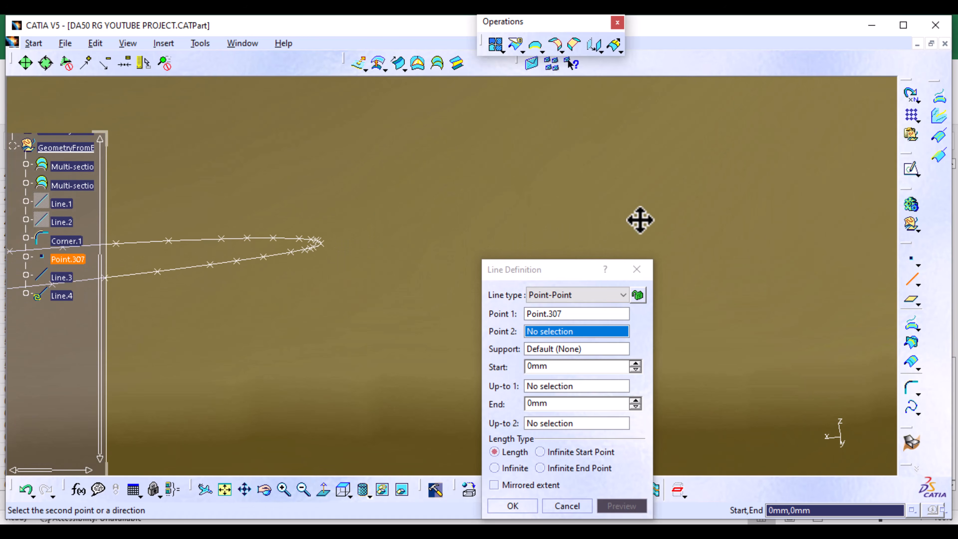
left_click(322, 242)
left_click(512, 505)
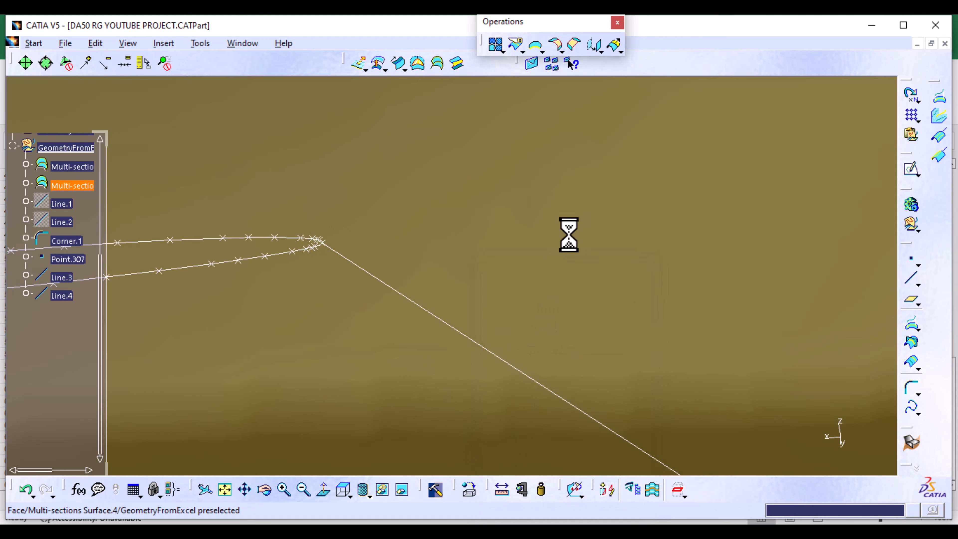
- Round the junction of the two leading-edge guide lines with a Corner On Support, trimming both elements
middle_click_drag(568, 234, 581, 449)
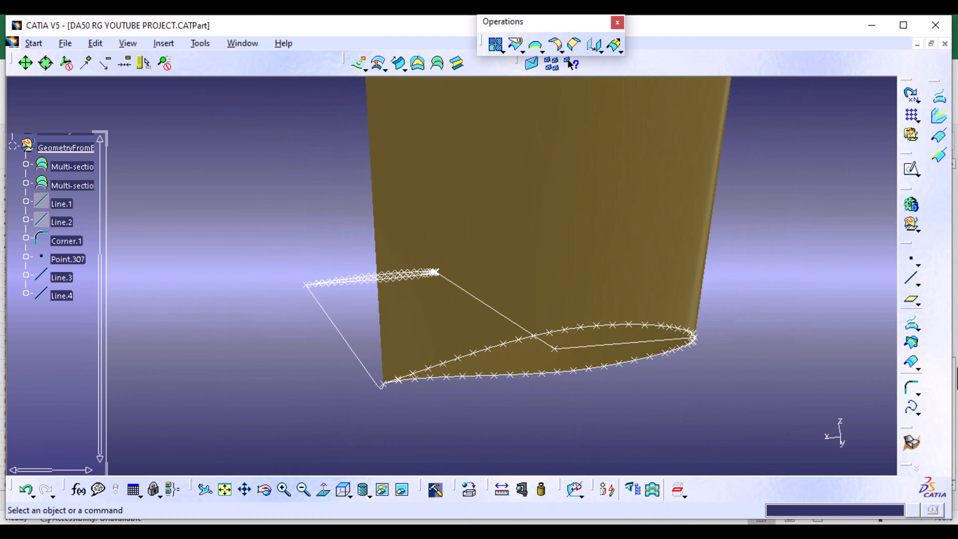
left_click(910, 390)
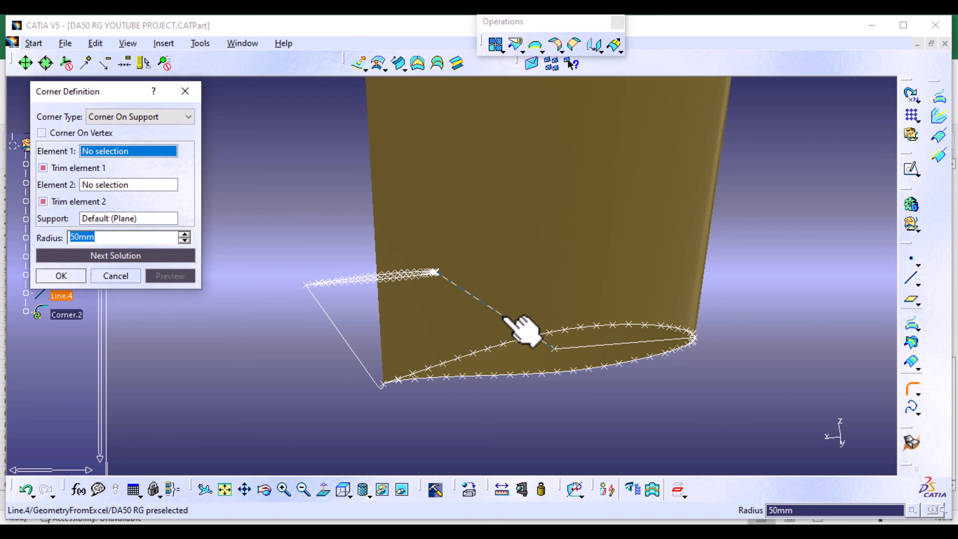
left_click(523, 329)
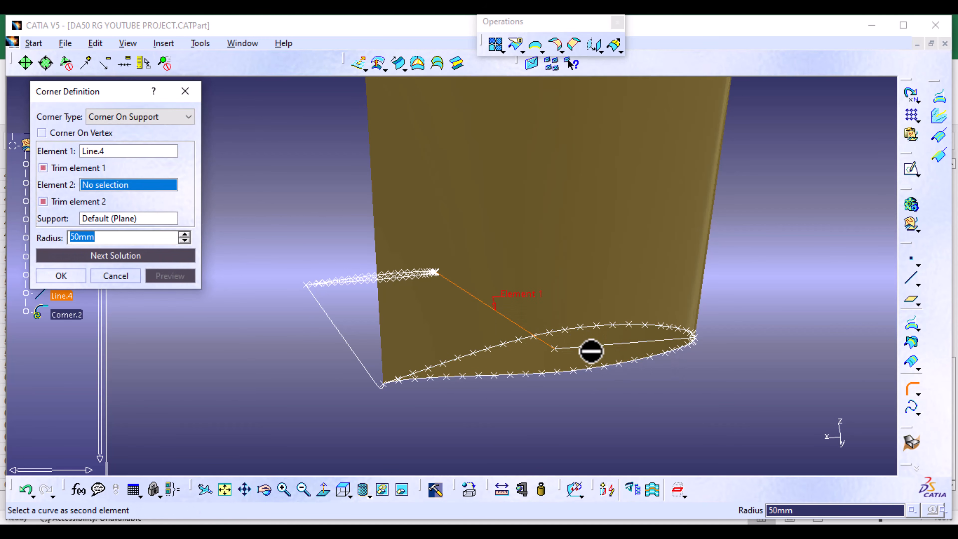
left_click(598, 345)
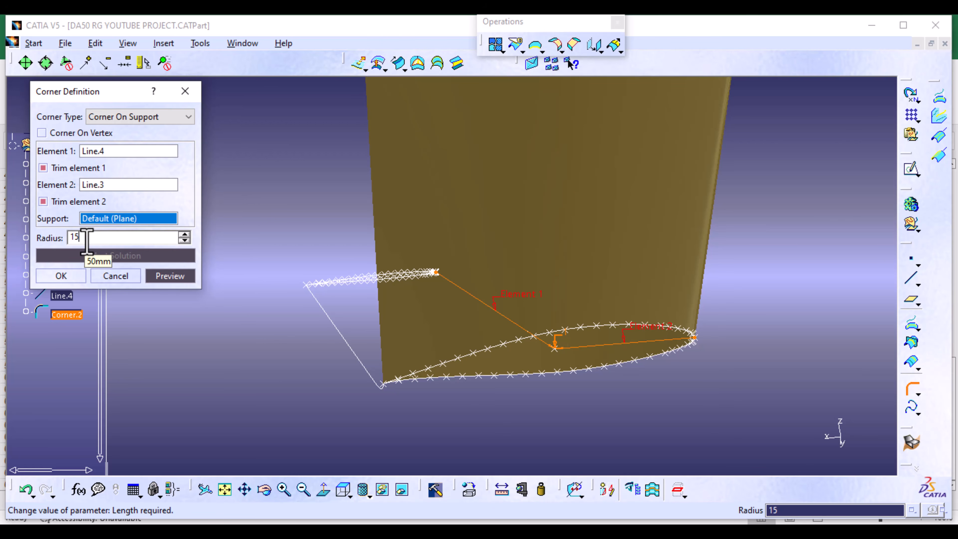
left_click(173, 281)
left_click(62, 276)
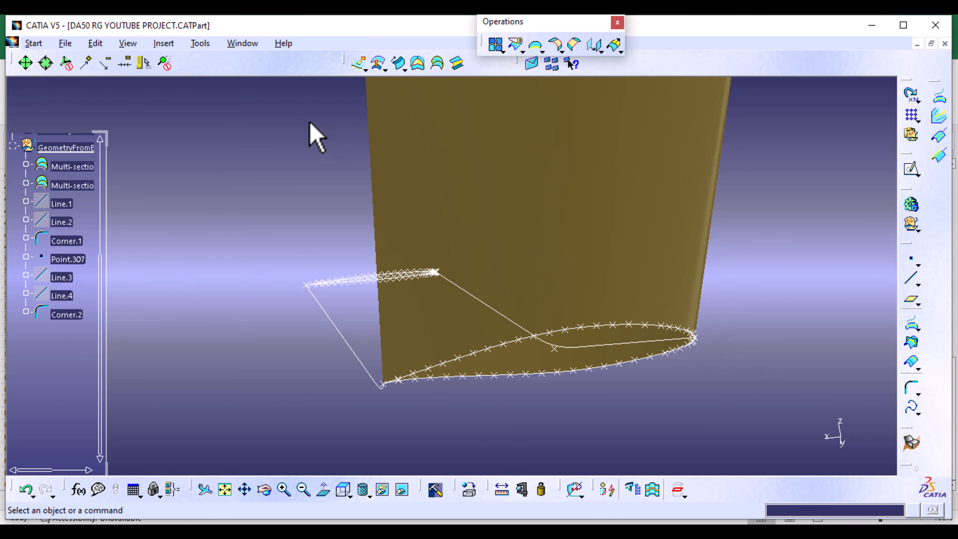
- Hide all points in the model
left_click(200, 43)
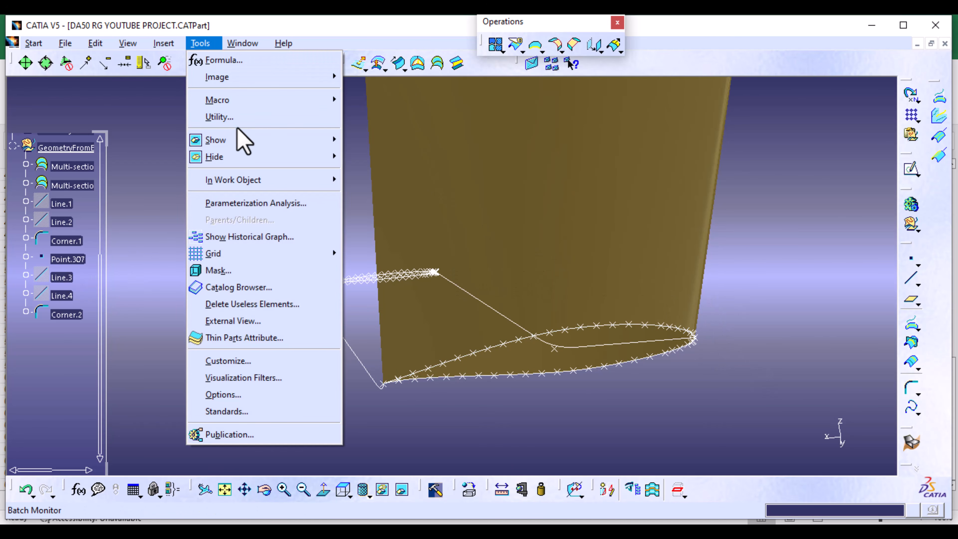
mouse_move(288, 165)
left_click(375, 156)
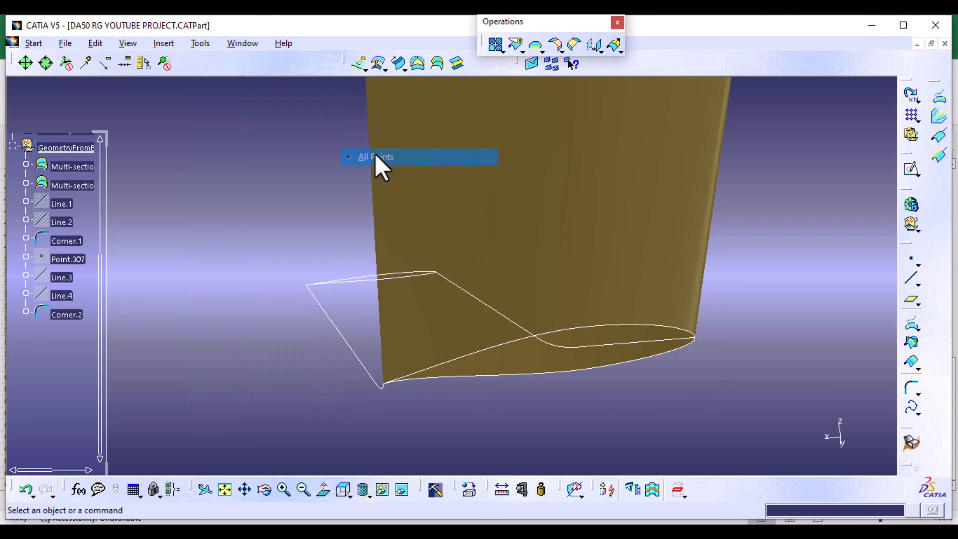
- Start a Multi-Sections Surface with the wing tip airfoil and the winglet airfoil as its sections
middle_click_drag(571, 424, 471, 447)
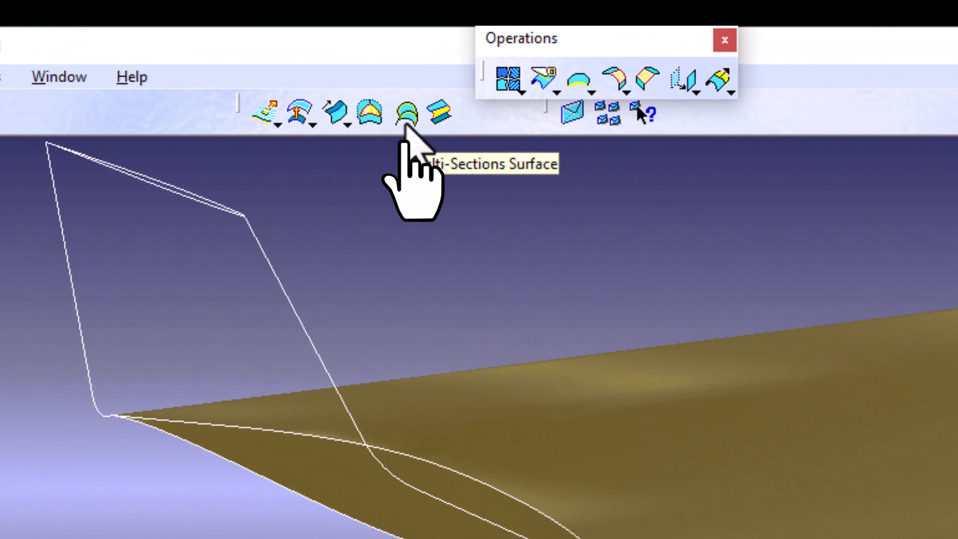
left_click(431, 73)
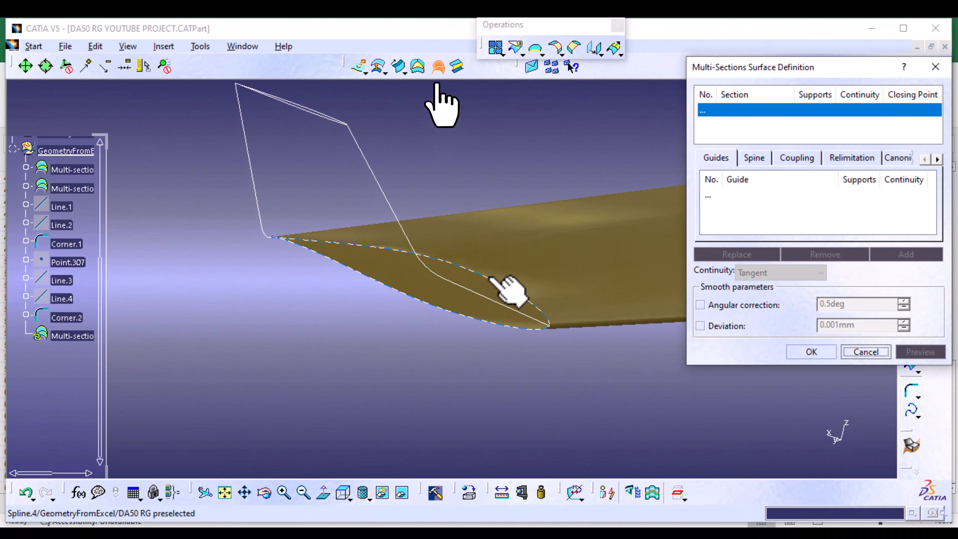
left_click(489, 278)
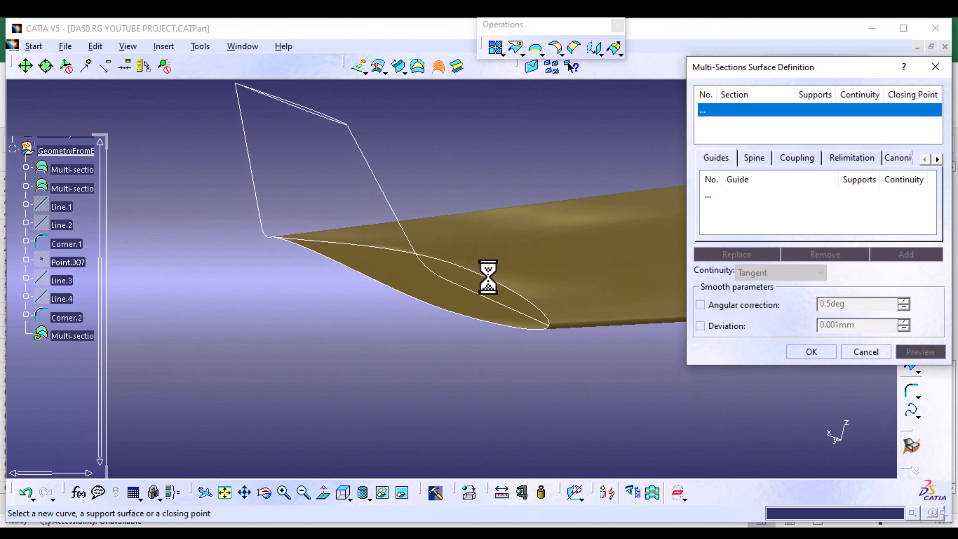
left_click(352, 128)
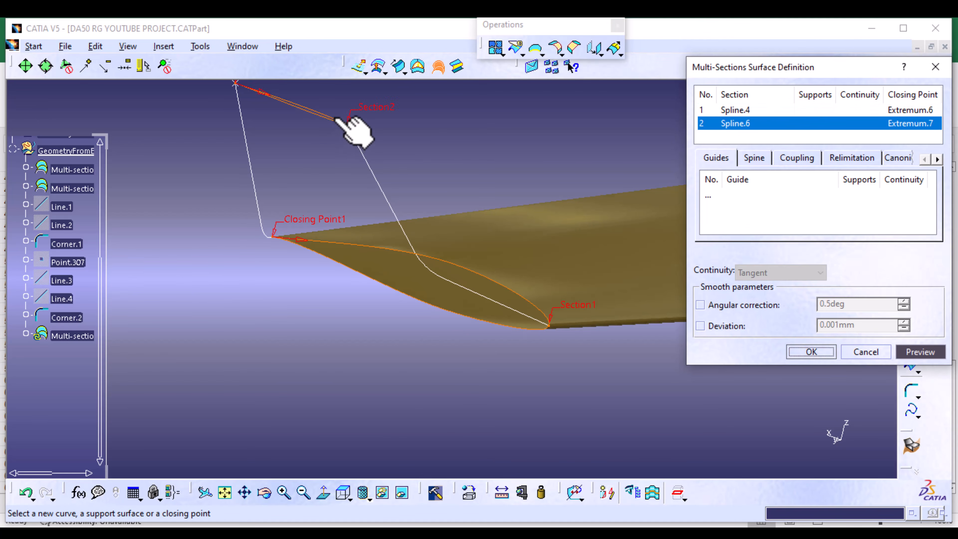
left_click(250, 155)
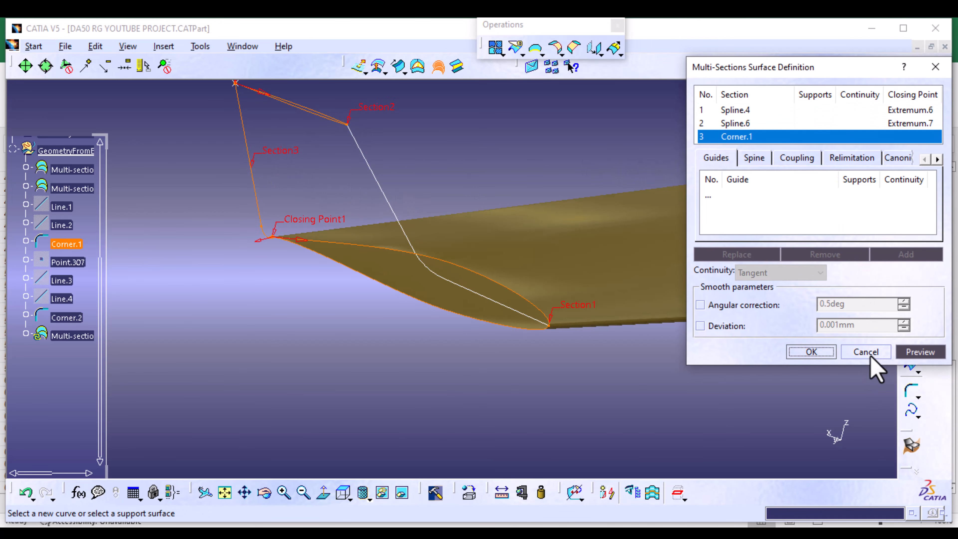
left_click(869, 136)
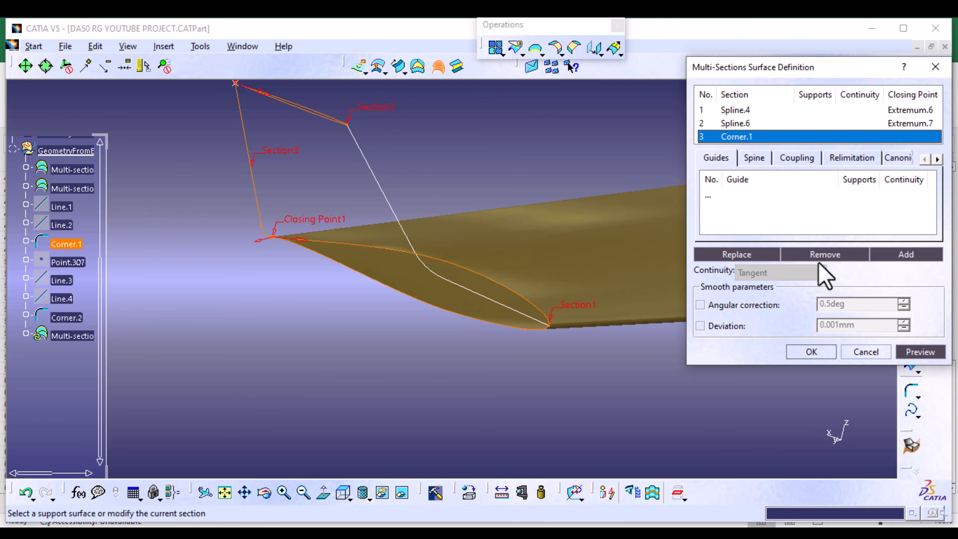
left_click(824, 256)
- Add the trailing-edge and leading-edge corner curves as guides and create the winglet's multi-sections surface
left_click(730, 196)
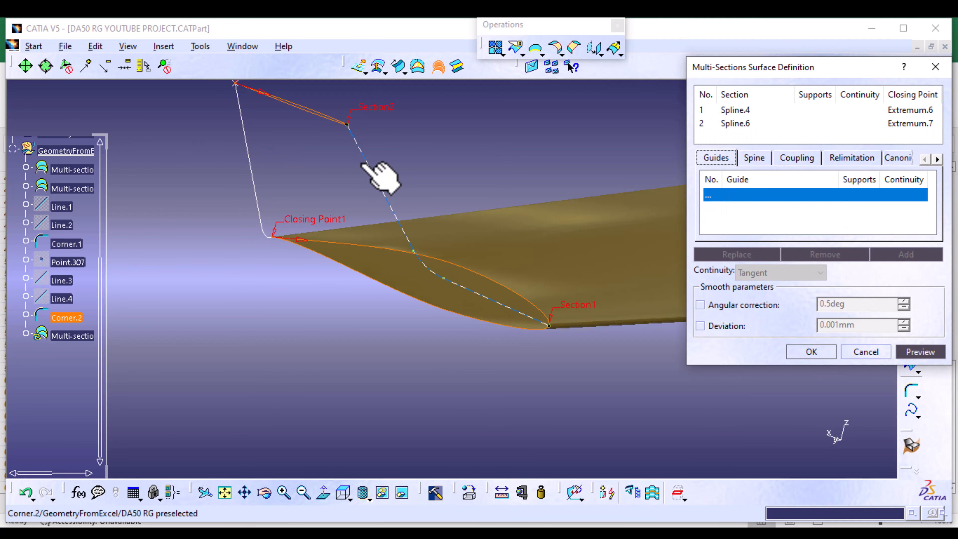
left_click(256, 191)
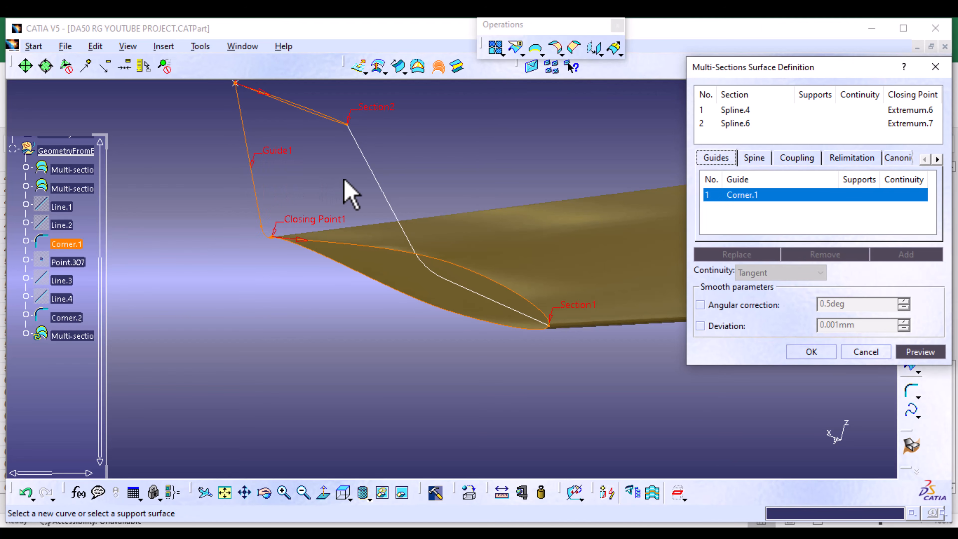
left_click(377, 183)
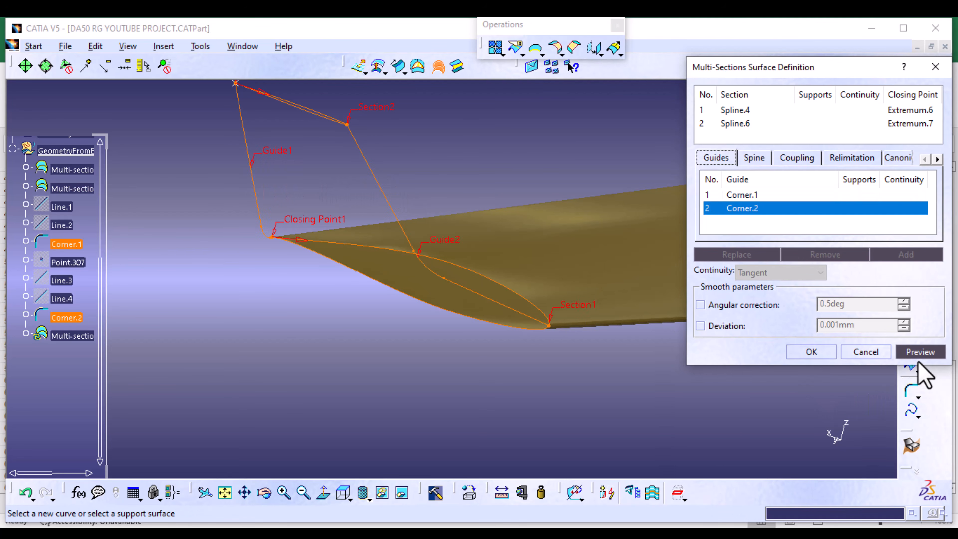
left_click(922, 353)
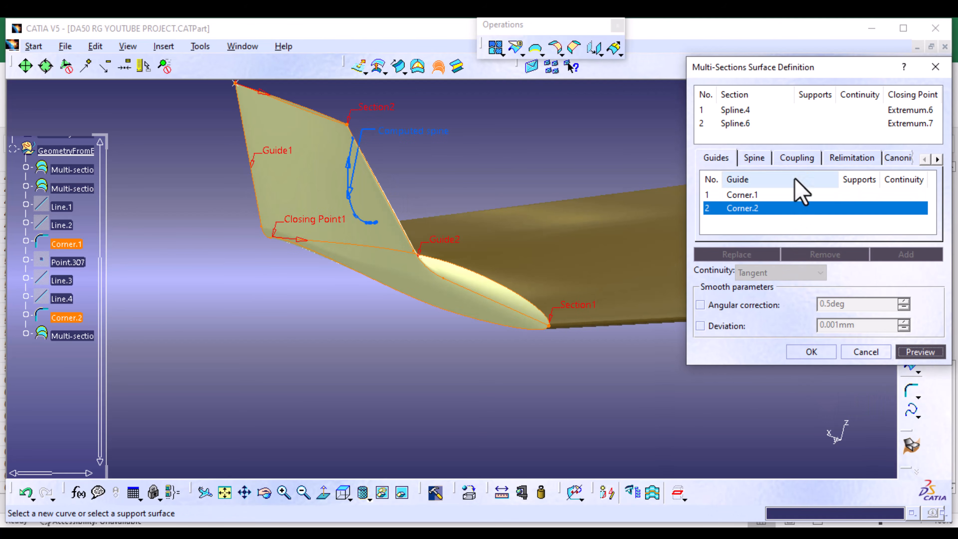
left_click(796, 158)
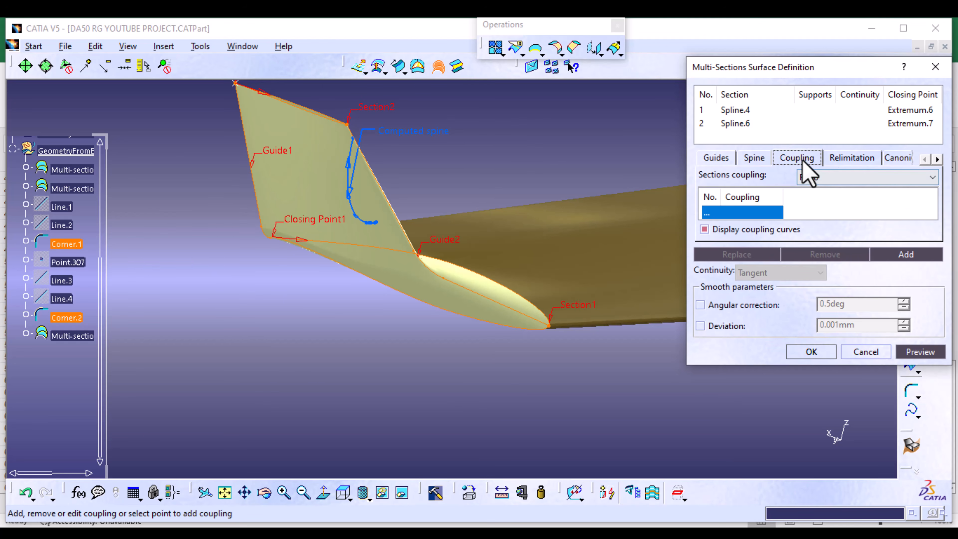
left_click(715, 157)
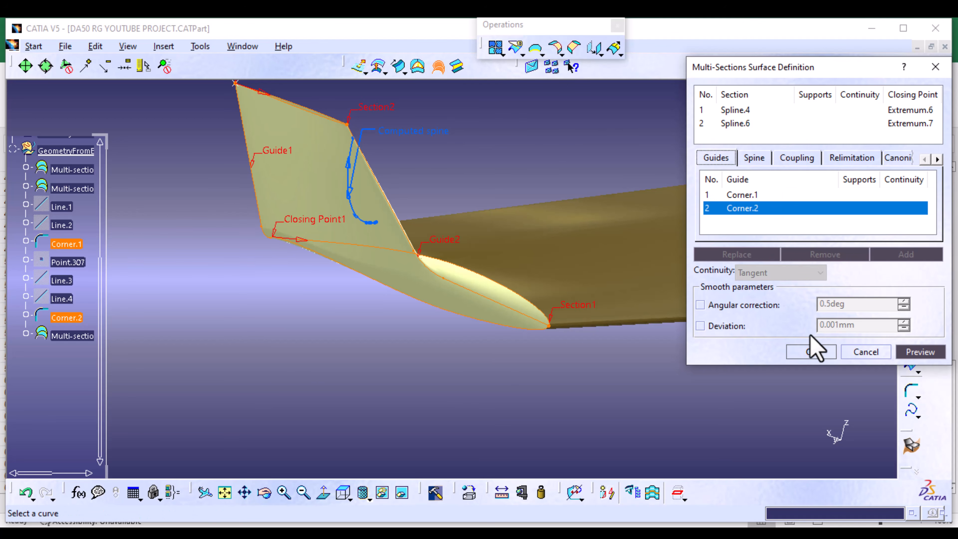
left_click(811, 352)
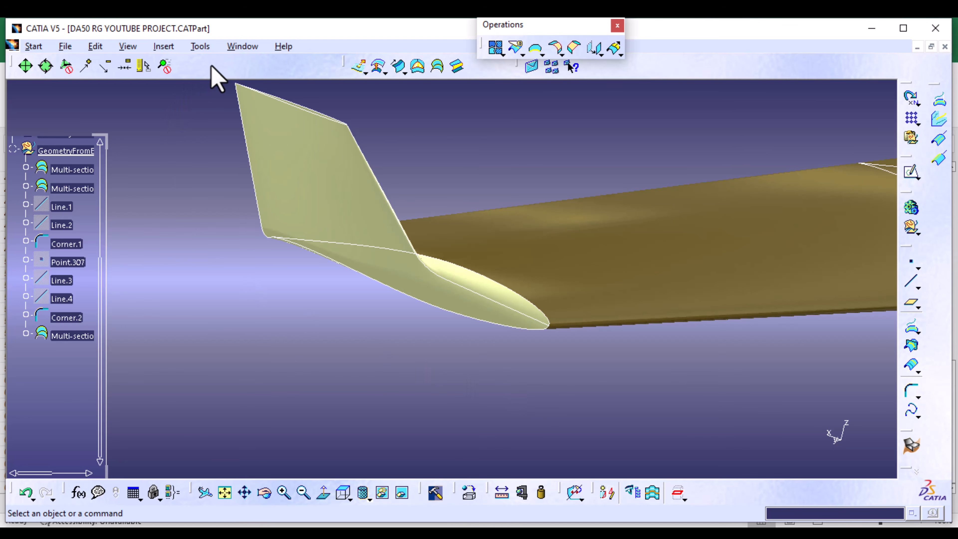
- Hide all curves and all planes so only the wing and winglet surfaces are displayed
left_click(200, 46)
mouse_move(230, 162)
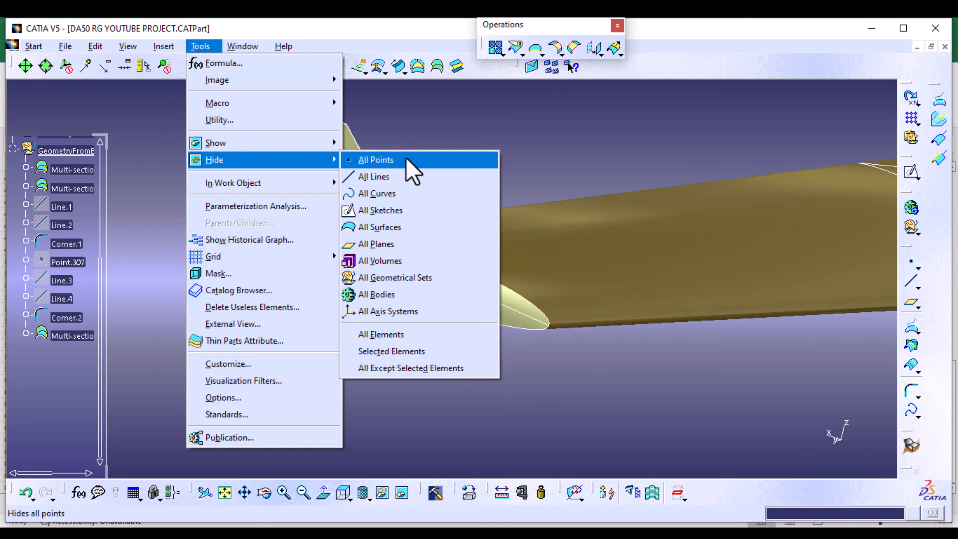
left_click(396, 193)
middle_click_drag(476, 193, 464, 339)
middle_click_drag(315, 268, 543, 351)
middle_click_drag(360, 330, 522, 340)
middle_click_drag(374, 346, 434, 282)
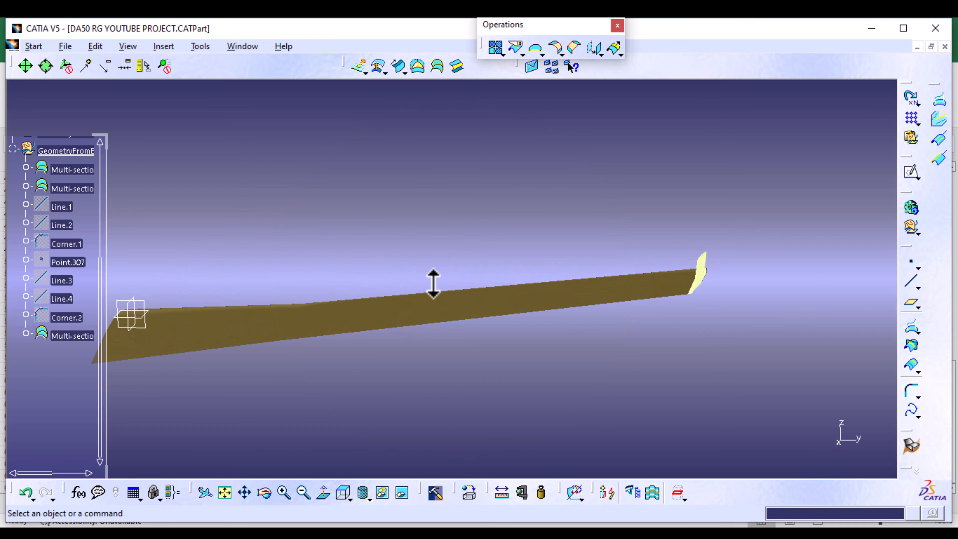
middle_click_drag(464, 200, 598, 174)
left_click(202, 46)
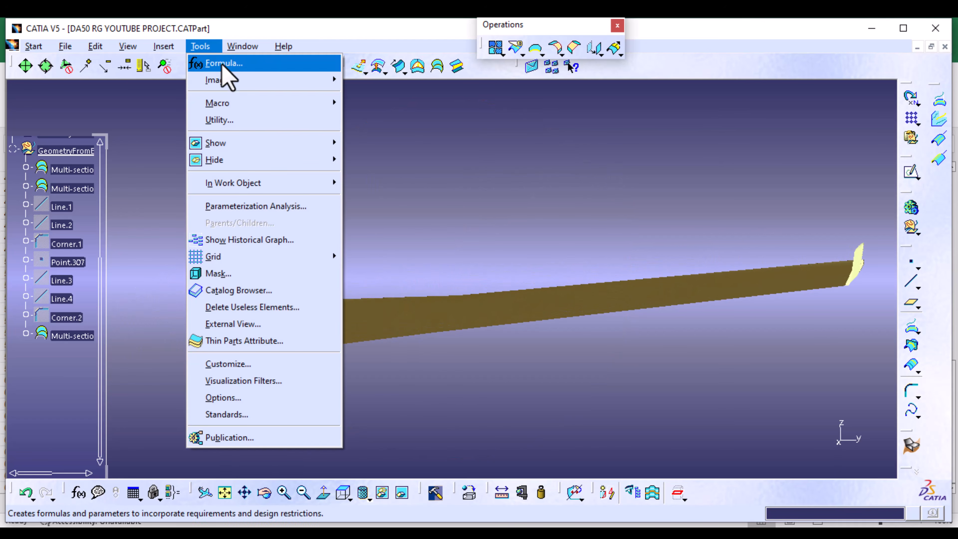
mouse_move(330, 170)
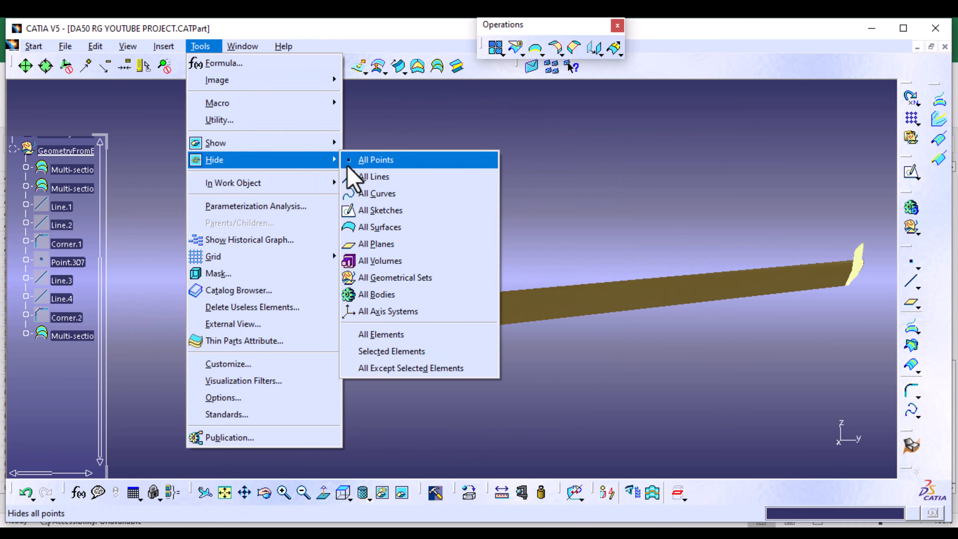
left_click(434, 258)
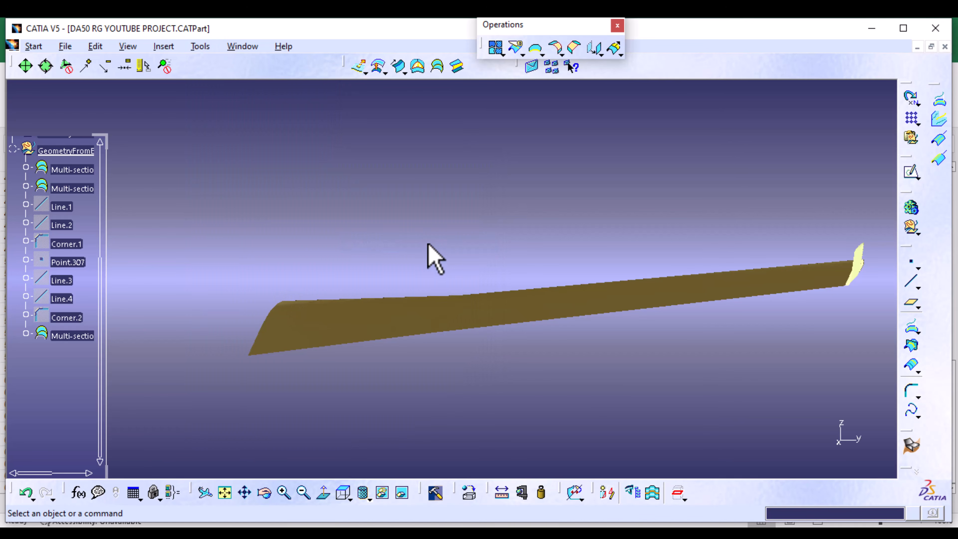
- Join the inboard wing, outboard wing and winglet multi-sections surfaces into a single half-wing surface
left_click(344, 494)
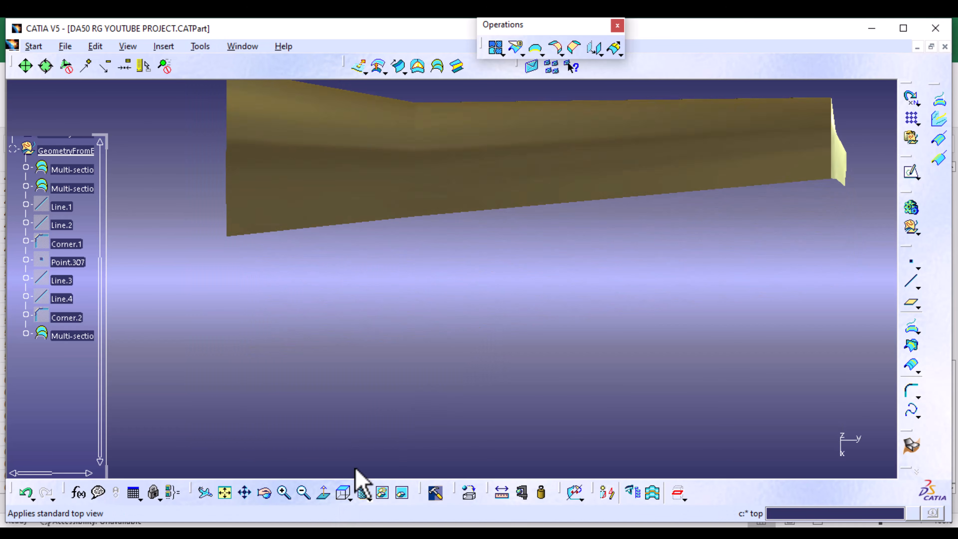
middle_click_drag(555, 273, 524, 361)
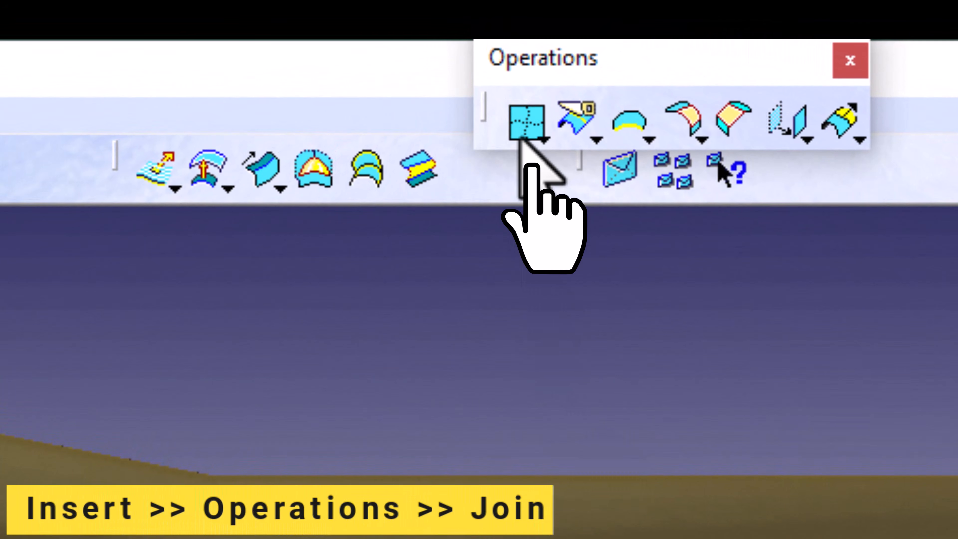
left_click(520, 139)
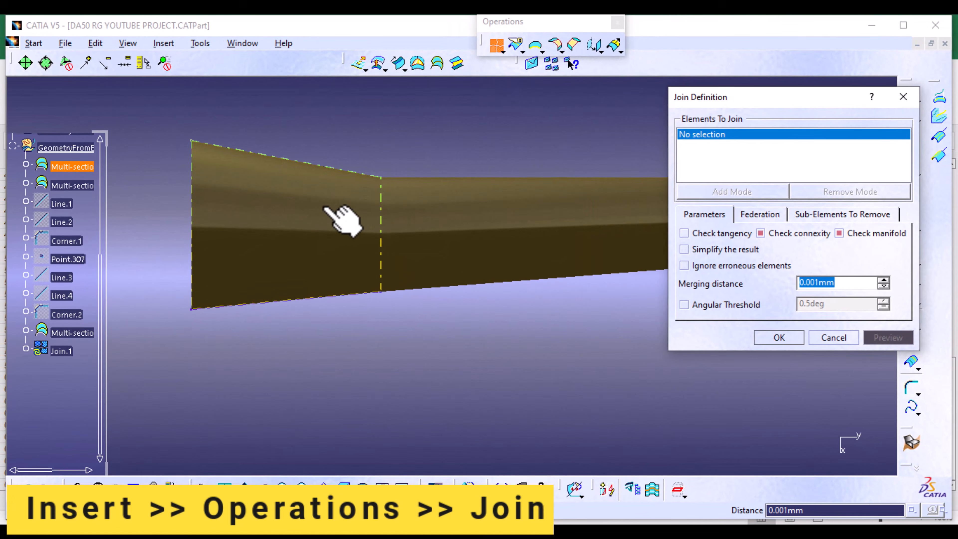
left_click(336, 215)
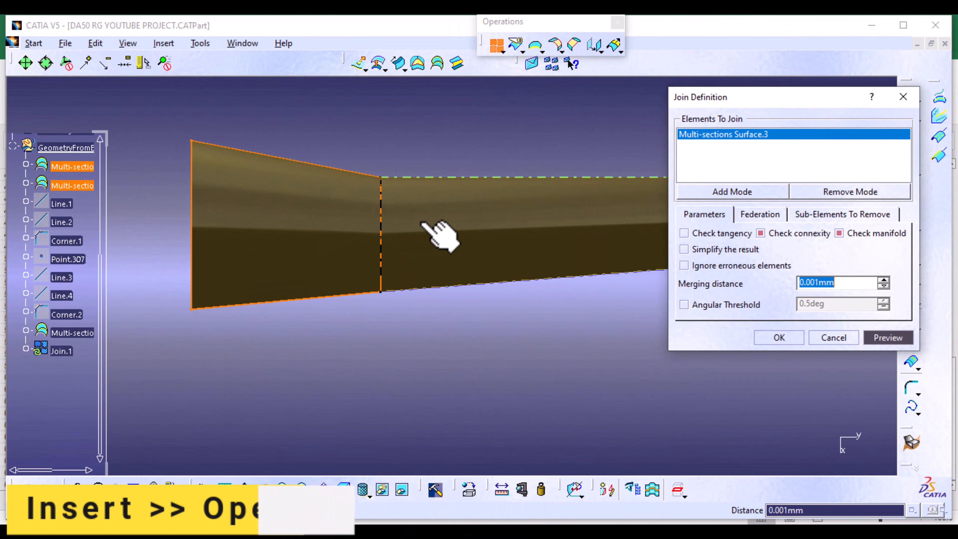
left_click(423, 223)
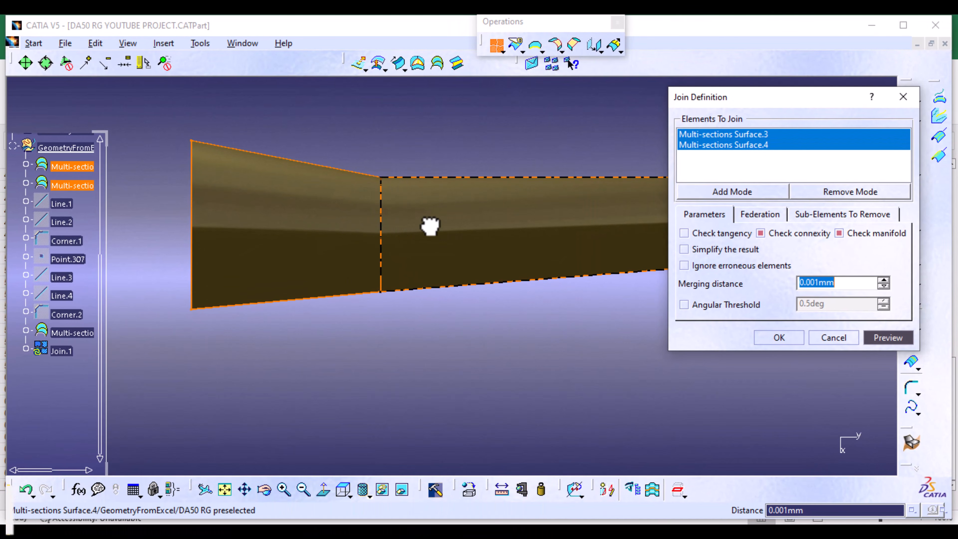
left_click(75, 333)
middle_click_drag(546, 428, 515, 443)
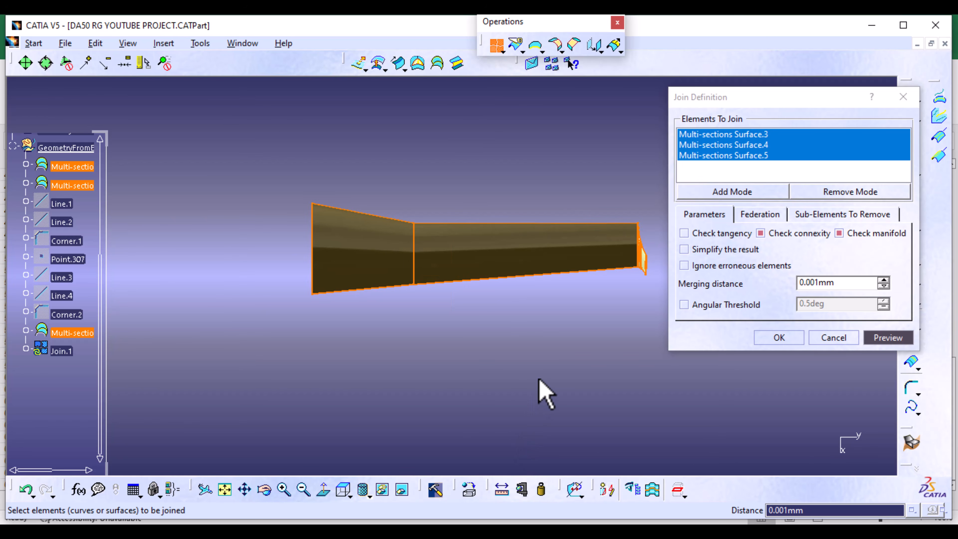
middle_click_drag(539, 381, 460, 363)
left_click(894, 337)
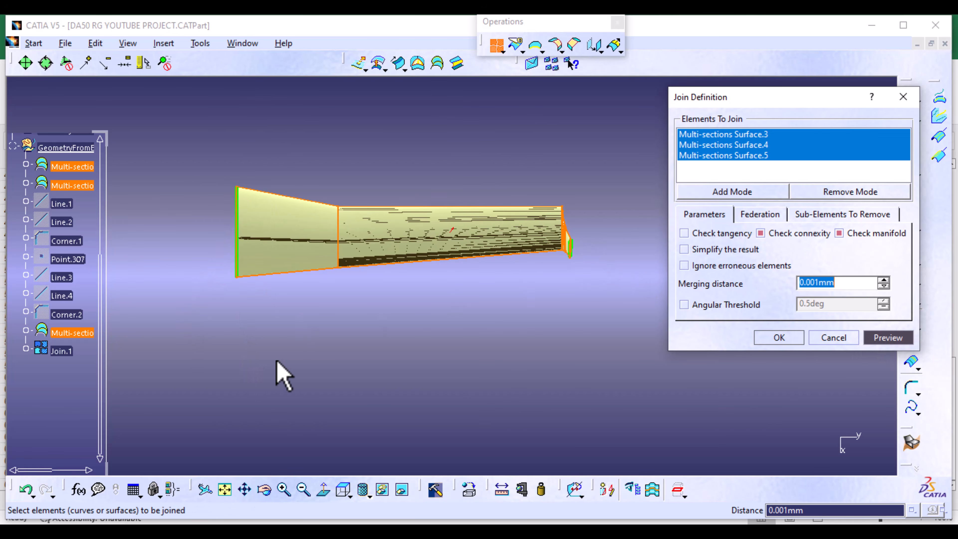
left_click(779, 337)
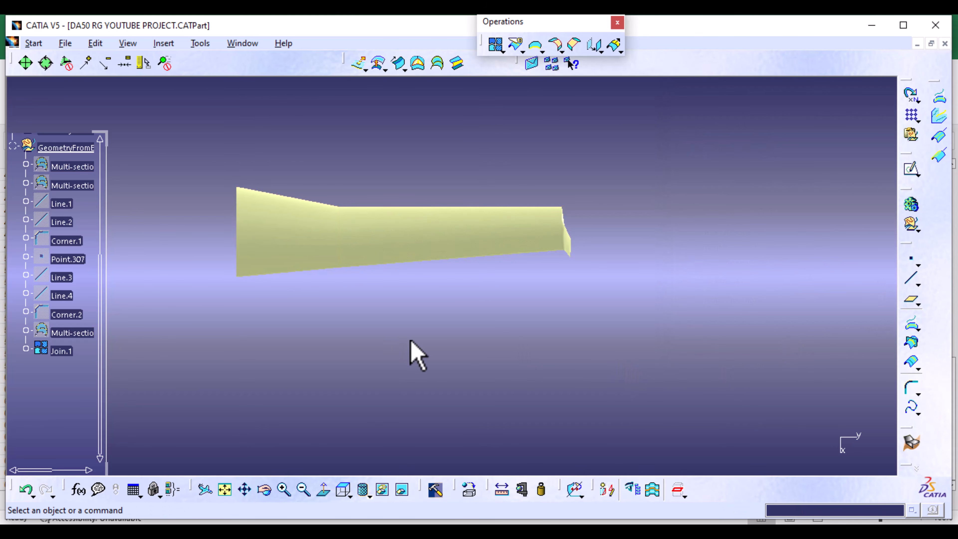
- Mirror the joined half-wing about the ZX plane with the Symmetry operation
middle_click_drag(410, 340, 454, 222)
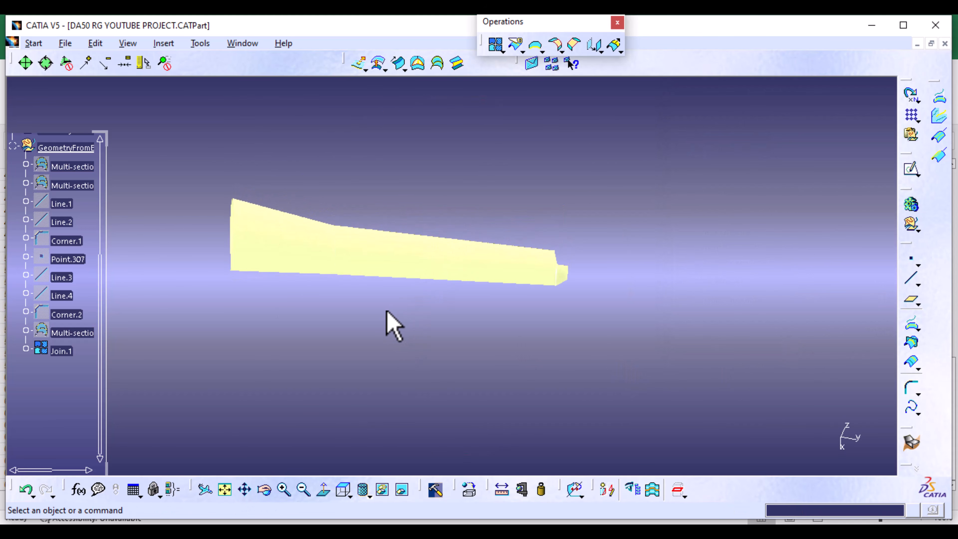
middle_click_drag(388, 313, 560, 321)
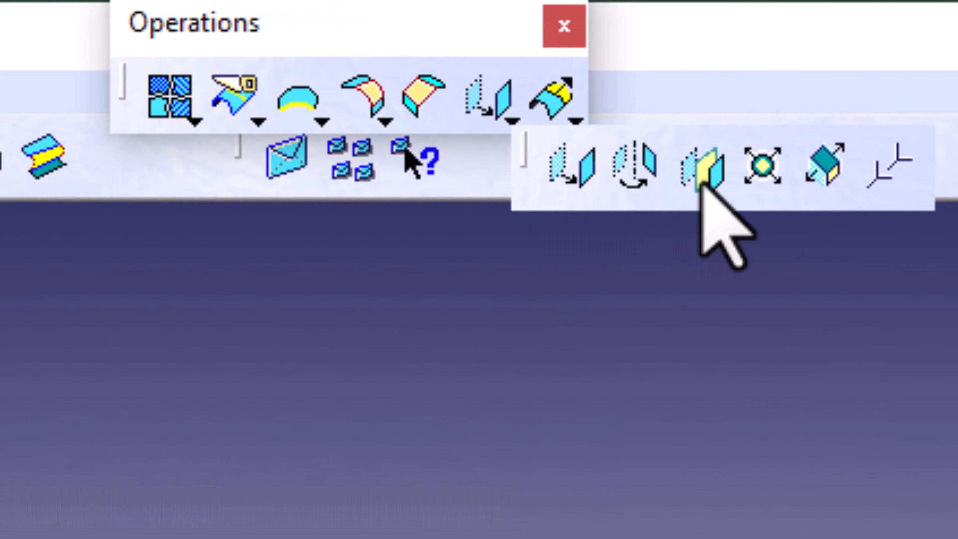
left_click(702, 177)
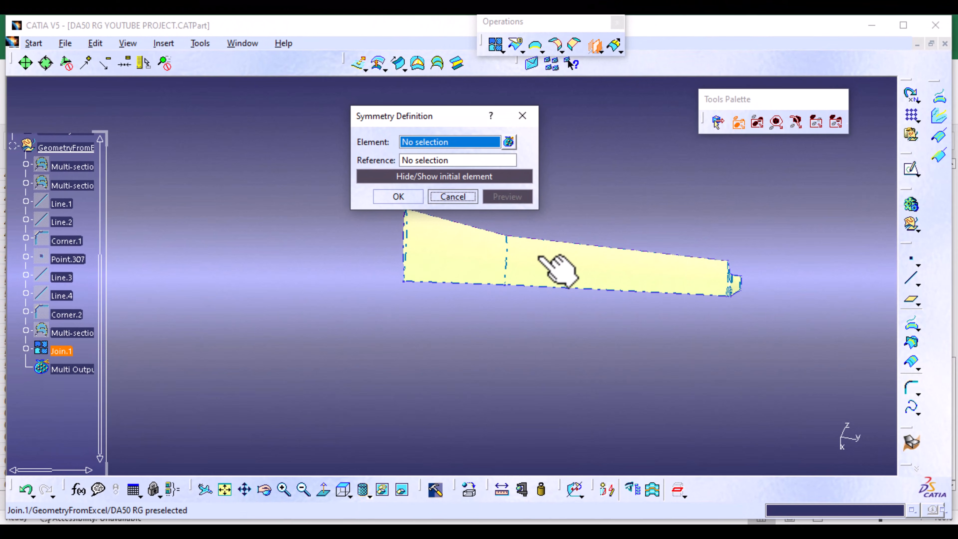
left_click(537, 257)
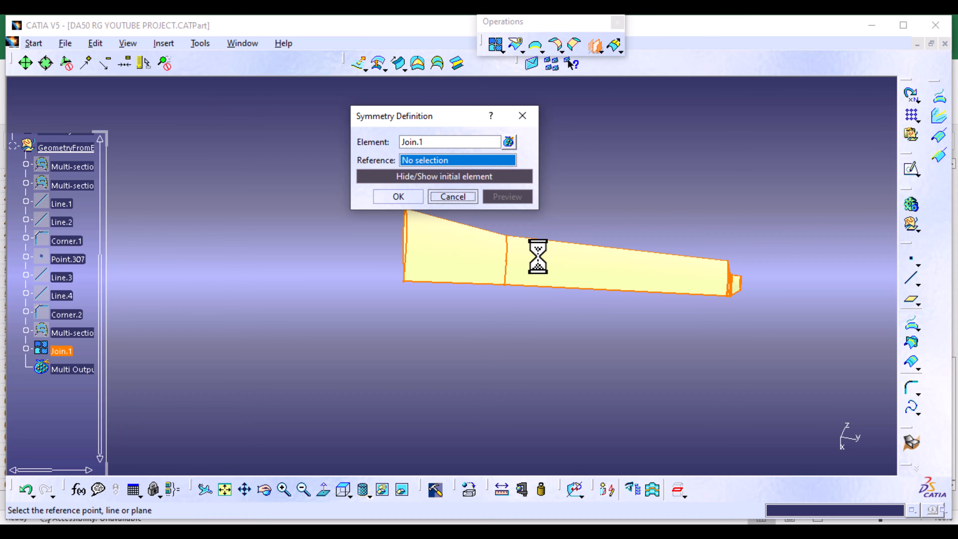
right_click(460, 156)
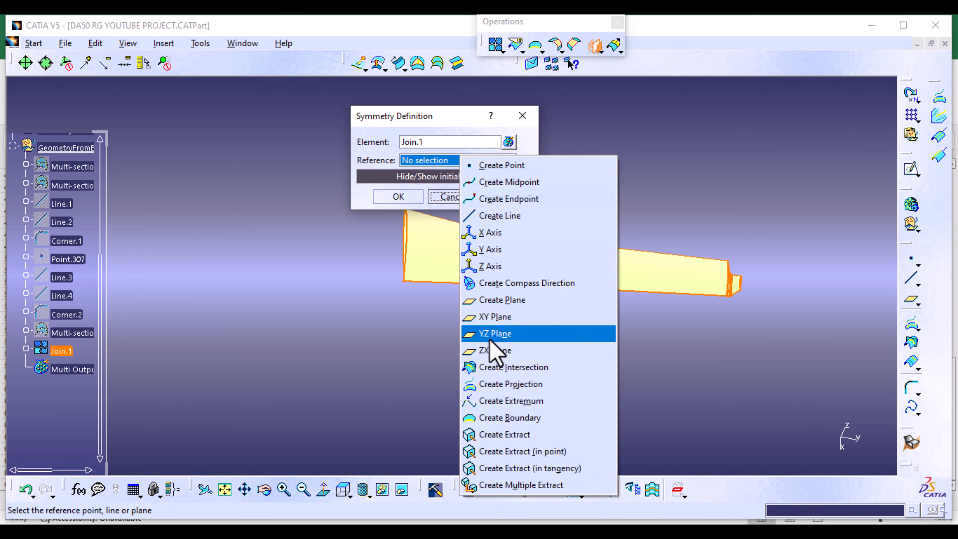
left_click(492, 350)
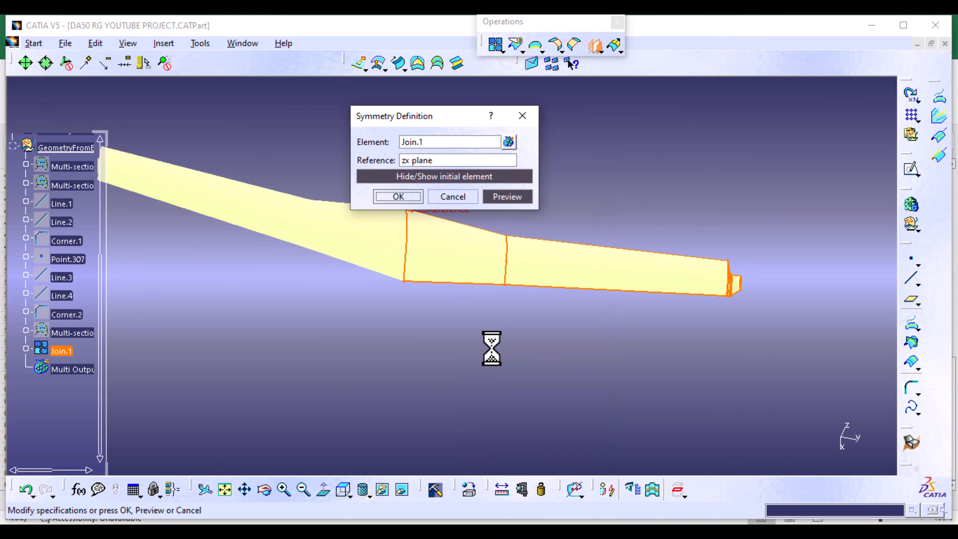
middle_click_drag(507, 349, 594, 370)
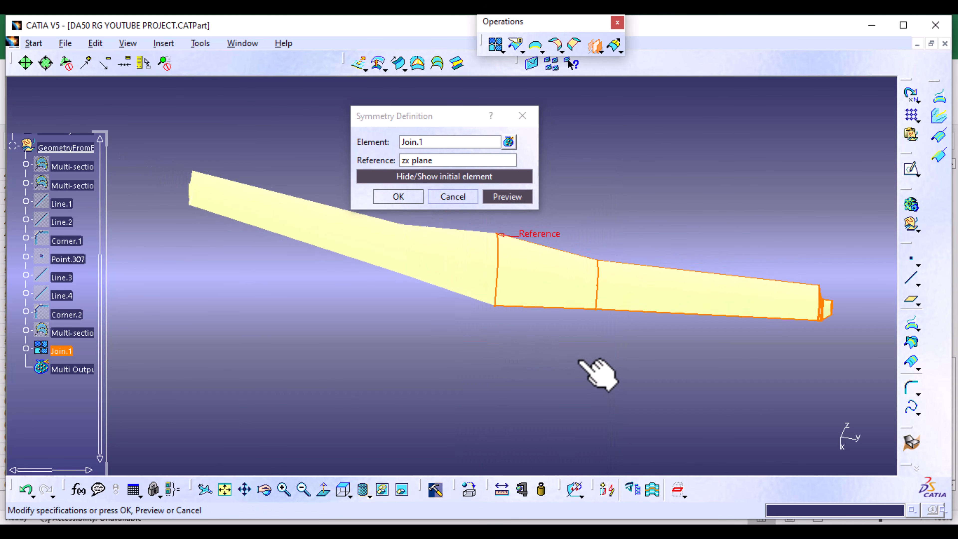
left_click(417, 206)
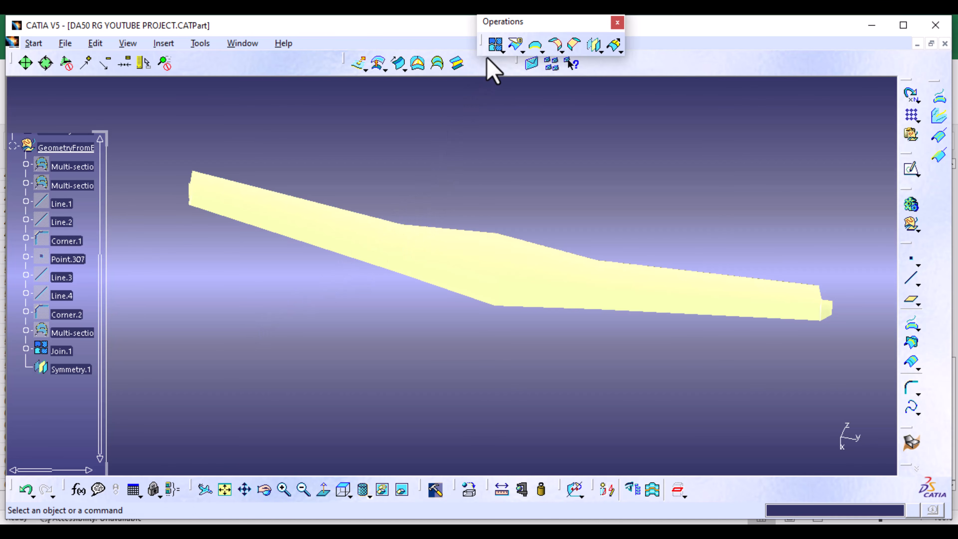
- Join the mirrored half-wing and the original half-wing into one full-wing surface
left_click(497, 46)
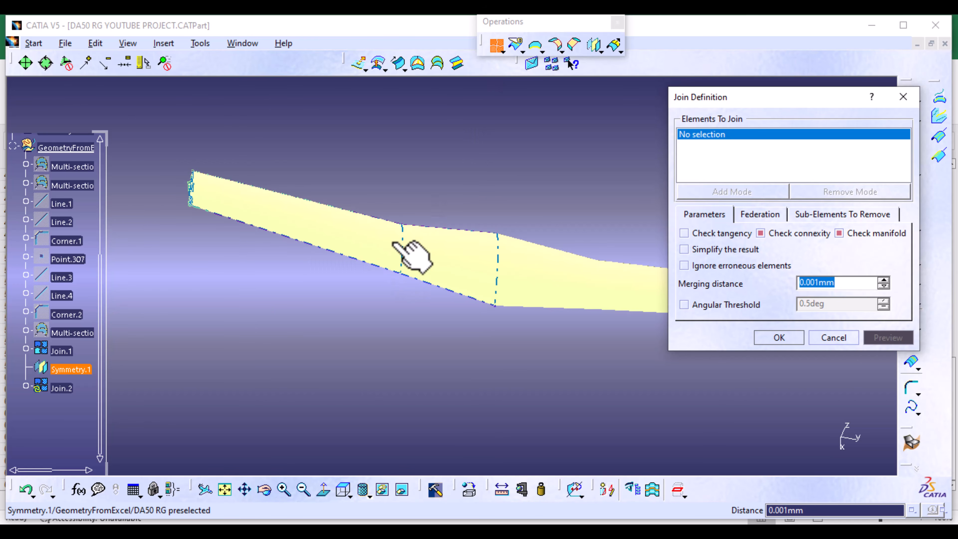
left_click(415, 253)
left_click(543, 281)
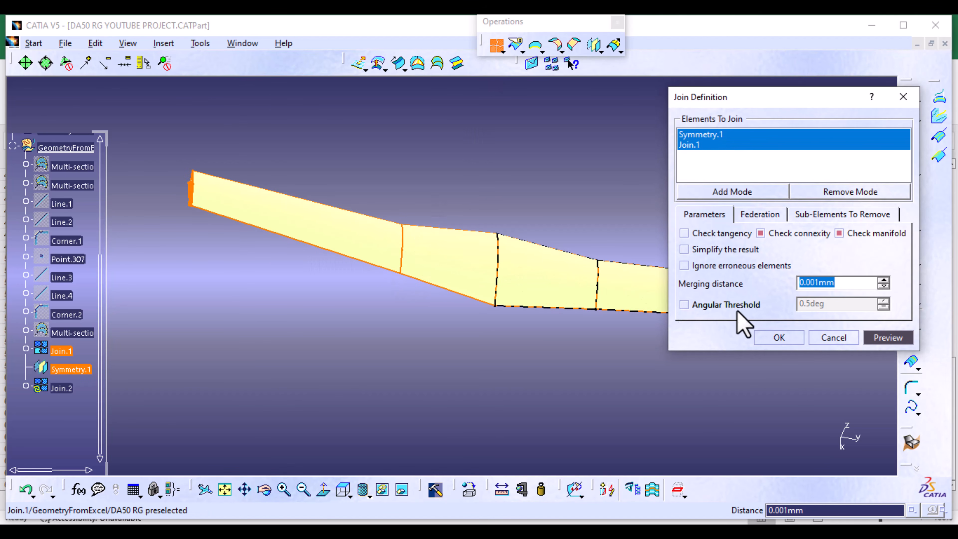
left_click(879, 337)
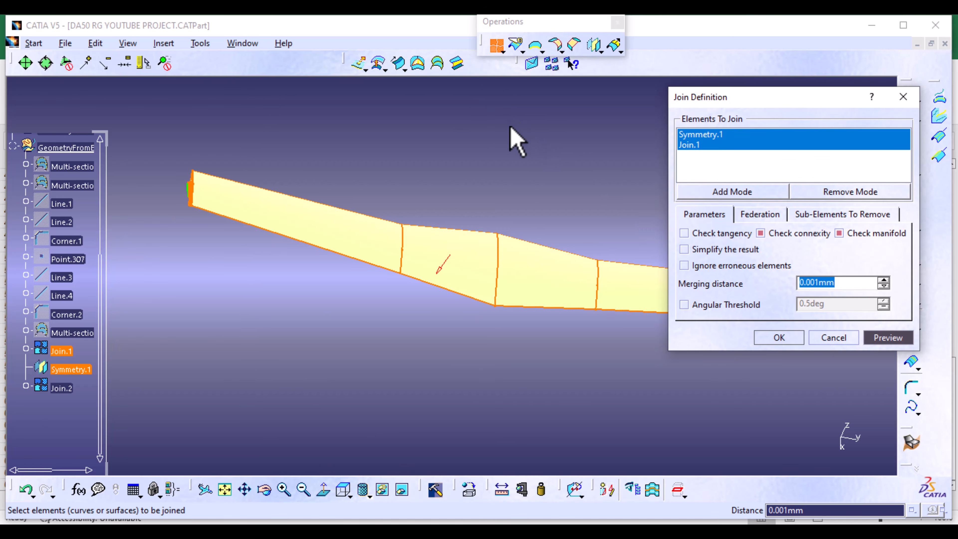
middle_click_drag(510, 126, 166, 174)
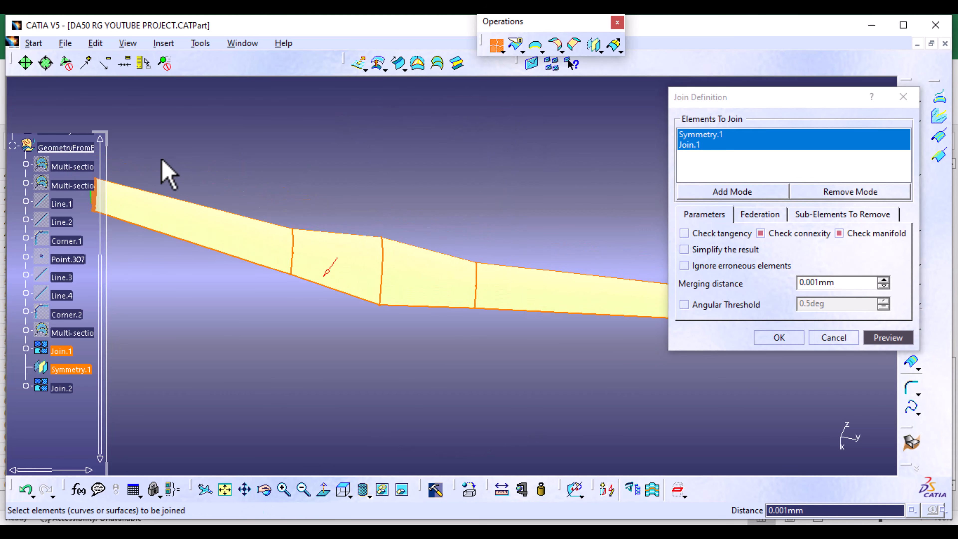
middle_click_drag(567, 229, 458, 193)
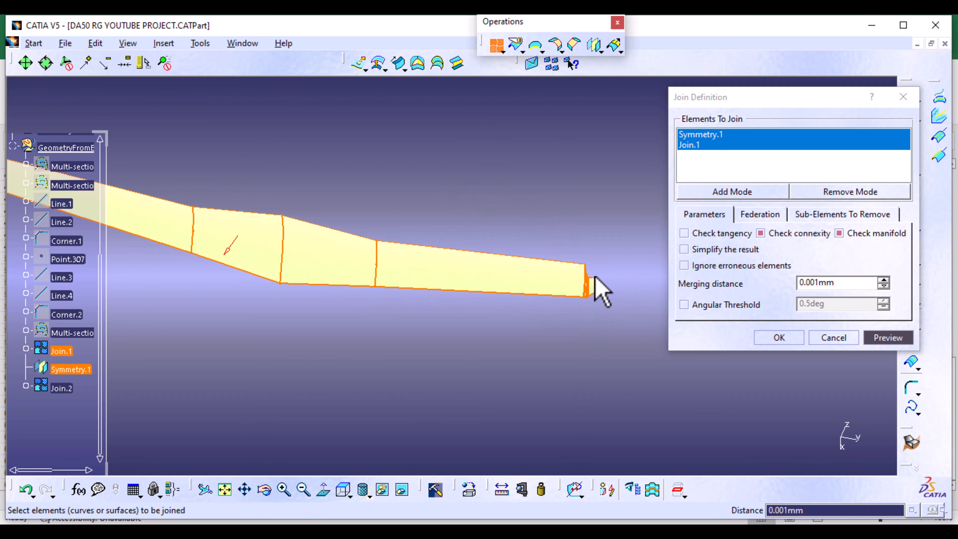
left_click(779, 337)
- Apply the DS Light Blue painting material to the joined full wing
middle_click_drag(472, 389, 622, 363)
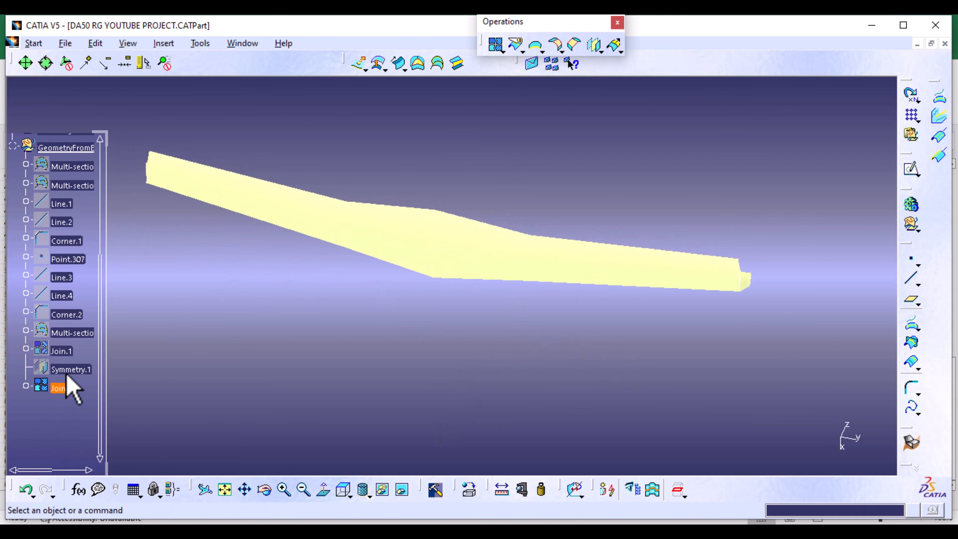
left_click(58, 386)
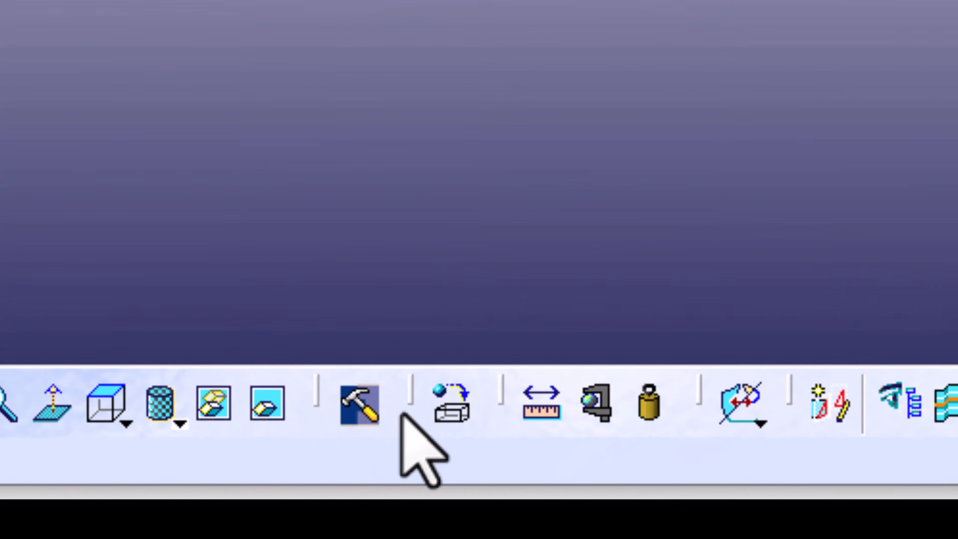
left_click(465, 489)
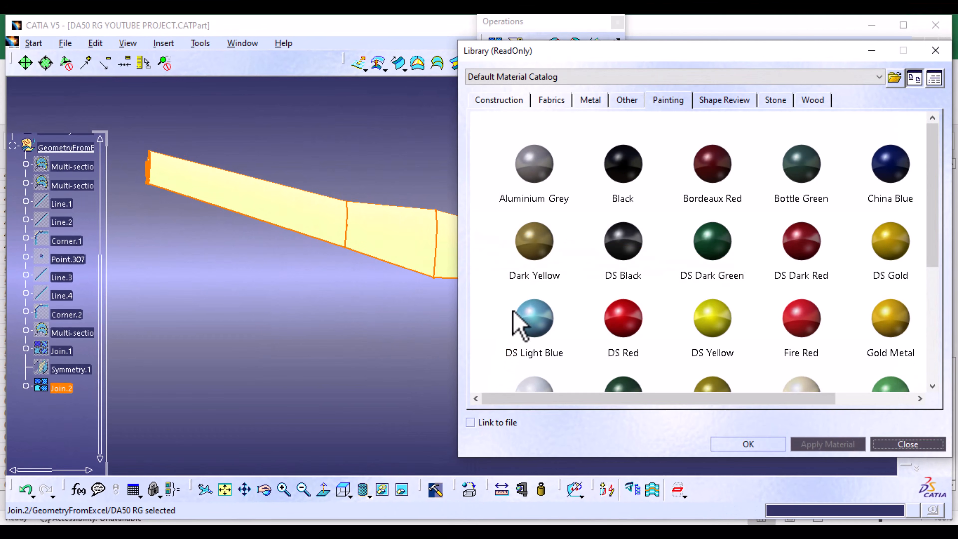
left_click(526, 278)
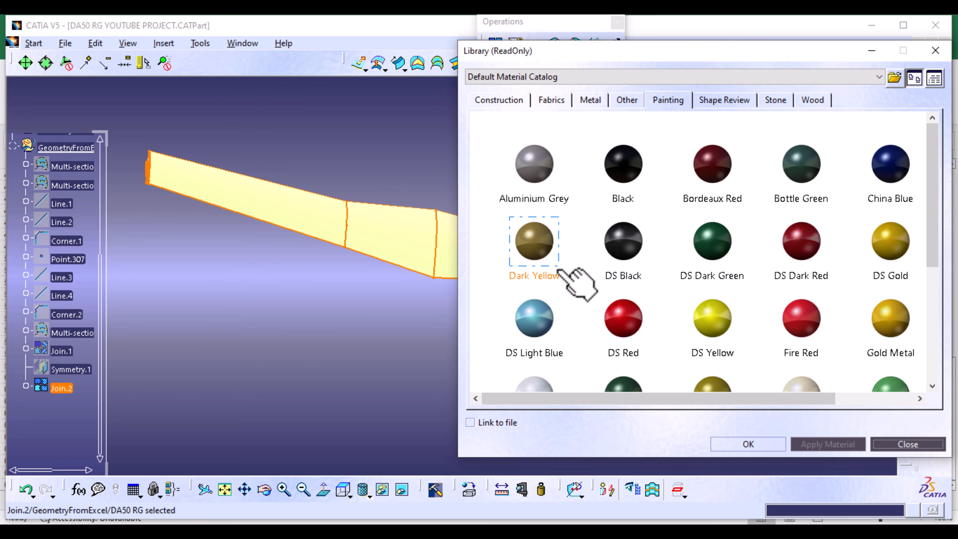
left_click(552, 344)
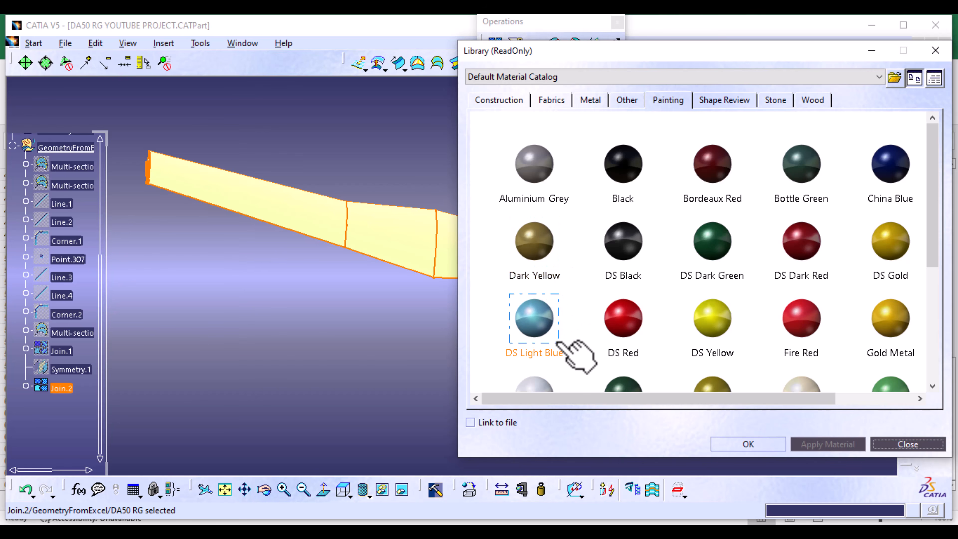
left_click(828, 444)
left_click(733, 444)
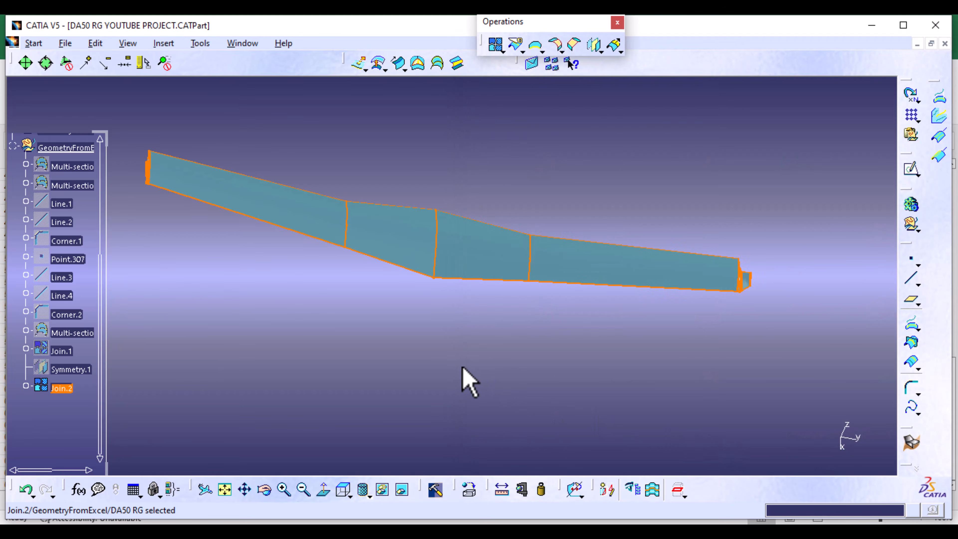
- Apply the Orange painting material to the joined full wing
middle_click_drag(461, 368, 325, 286)
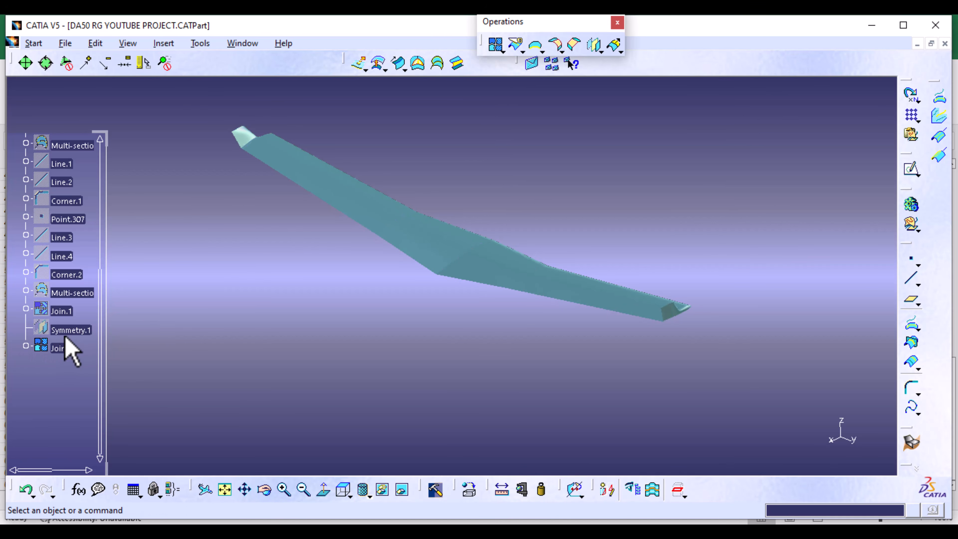
left_click(69, 348)
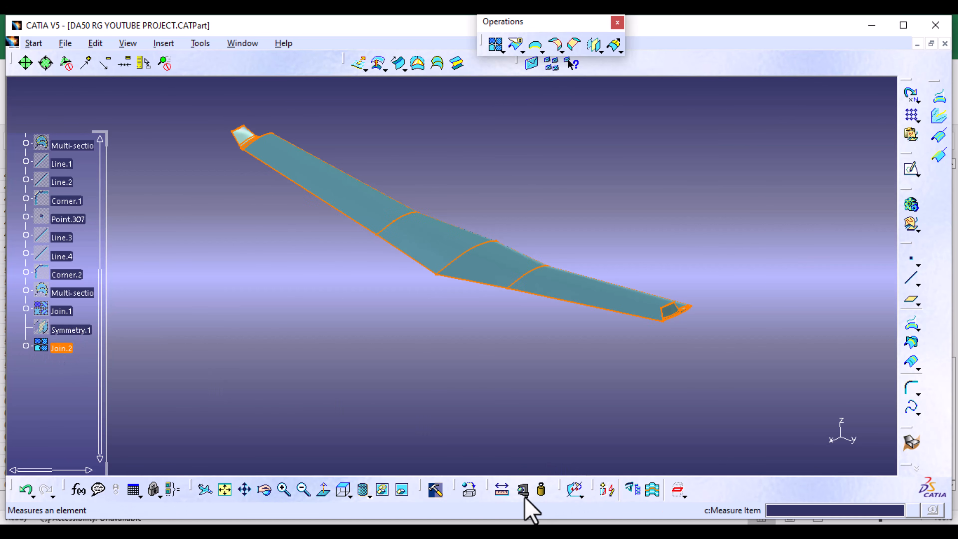
left_click(471, 492)
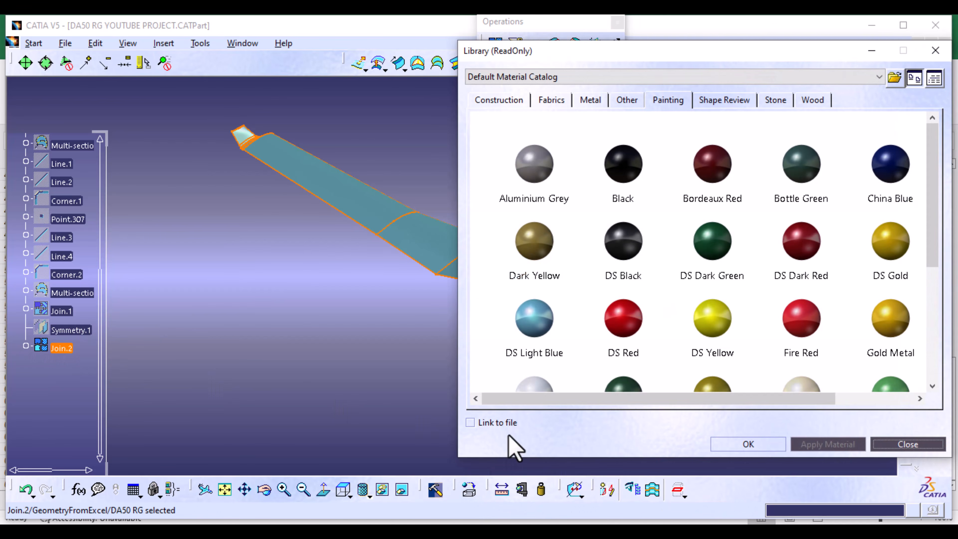
left_click(533, 278)
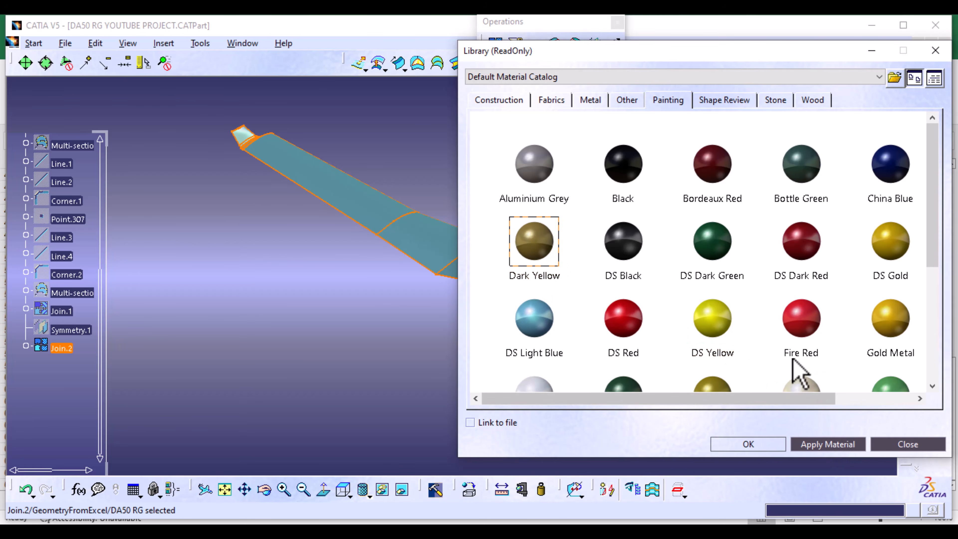
scroll(799, 373, "down", 3)
scroll(811, 370, "down", 3)
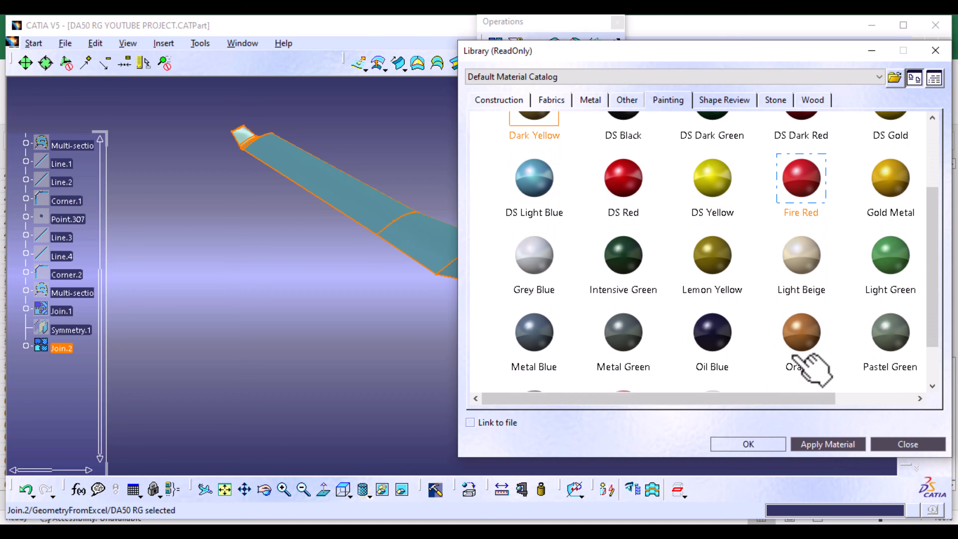
left_click(802, 332)
left_click(828, 444)
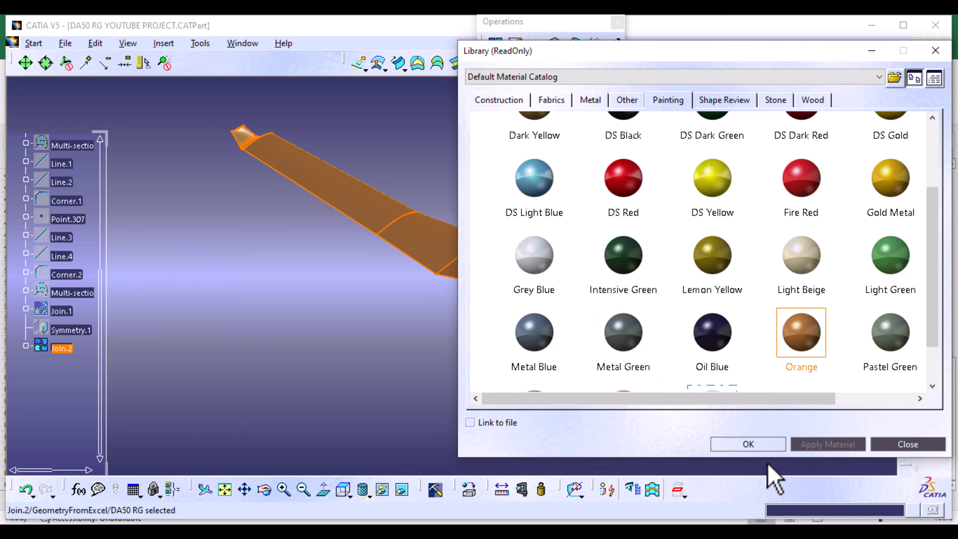
- Apply the Metal Green painting material to the joined full wing
left_click(622, 332)
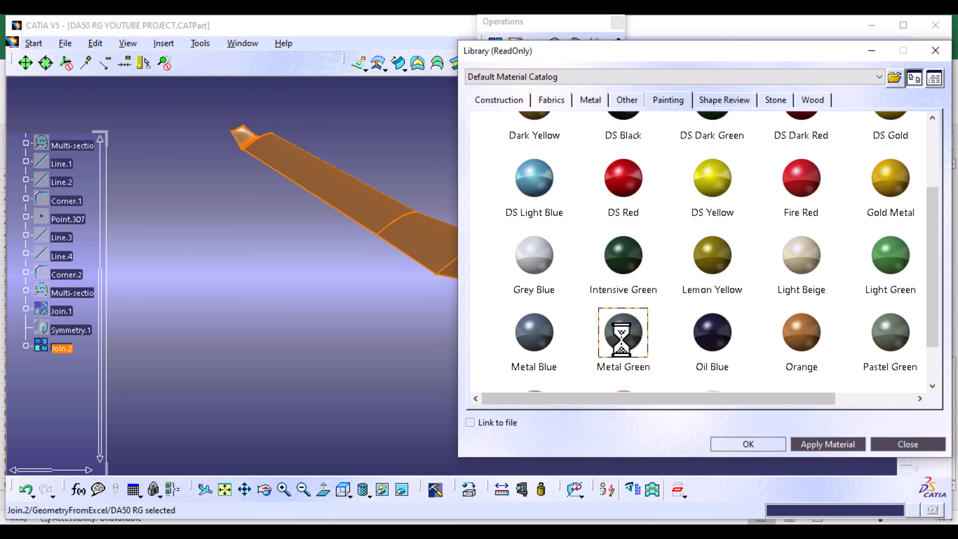
left_click(832, 444)
- Change the joined full wing's painting material back to Orange and close the material library
left_click(817, 356)
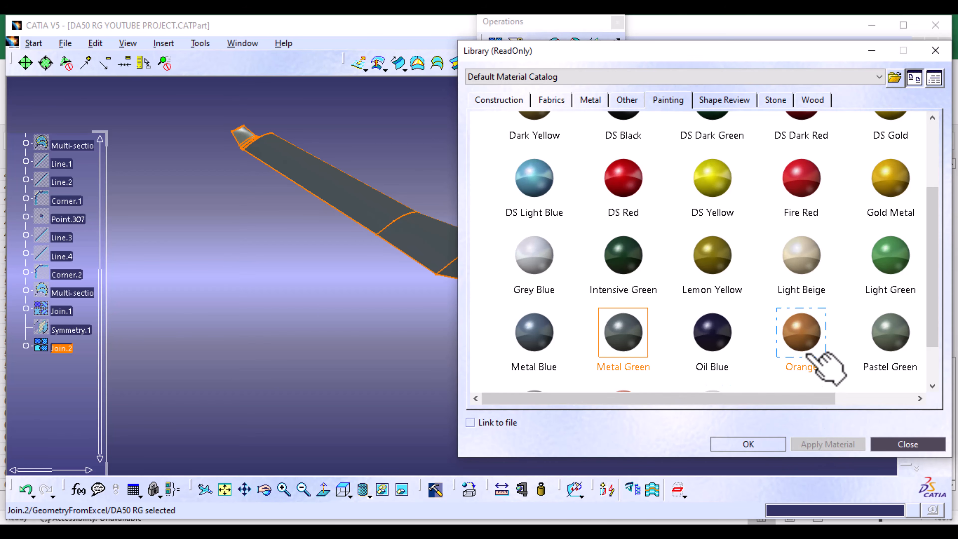
left_click(828, 444)
left_click(765, 447)
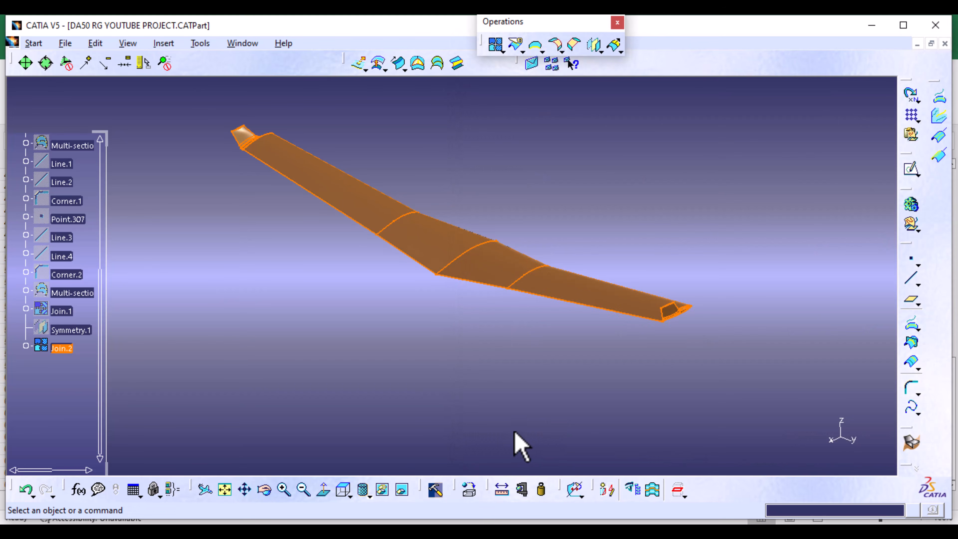
middle_click_drag(461, 388, 575, 417)
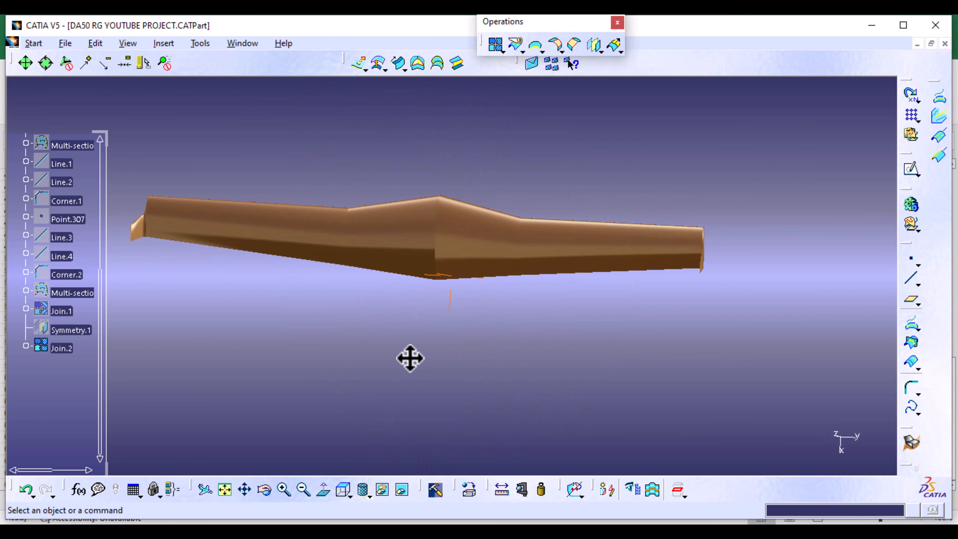
middle_click_drag(410, 359, 463, 381)
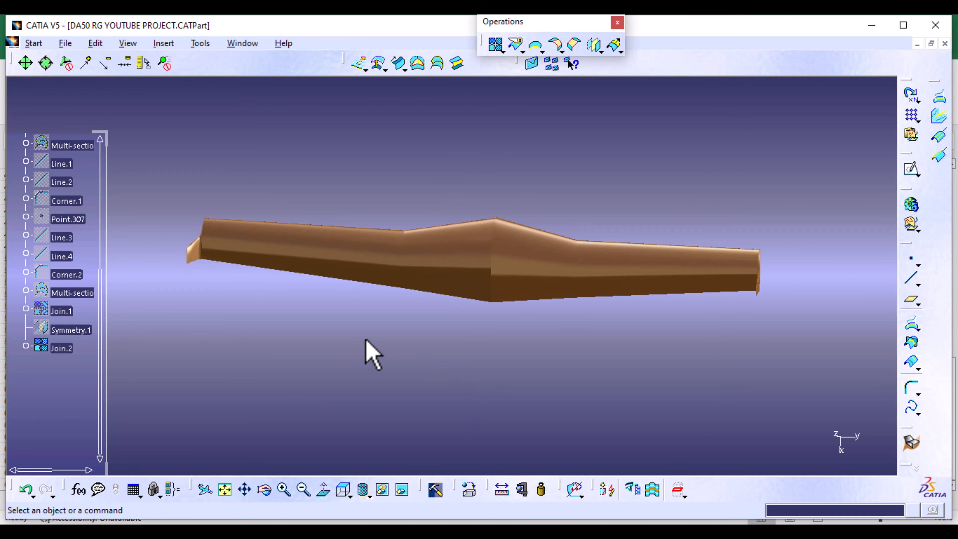
middle_click_drag(316, 339, 361, 349)
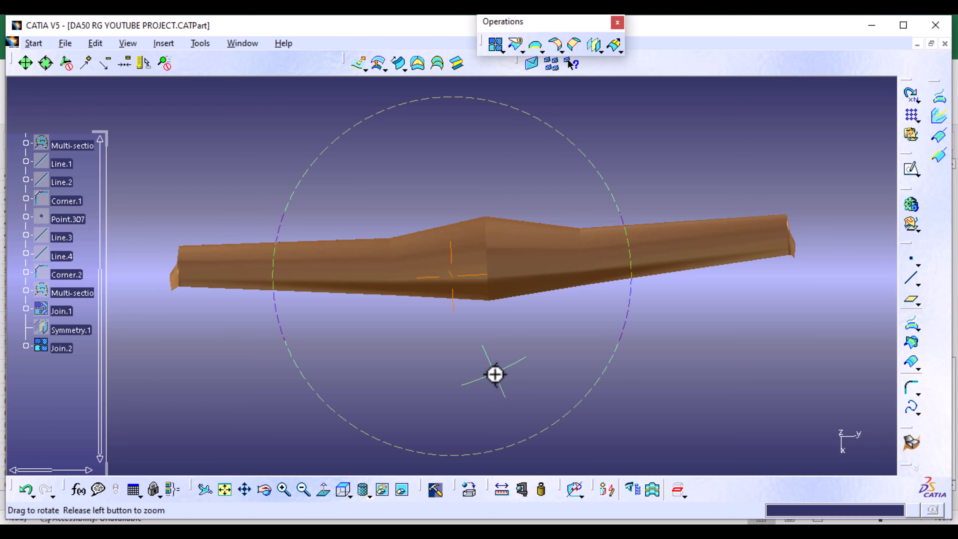
middle_click_drag(495, 374, 336, 264)
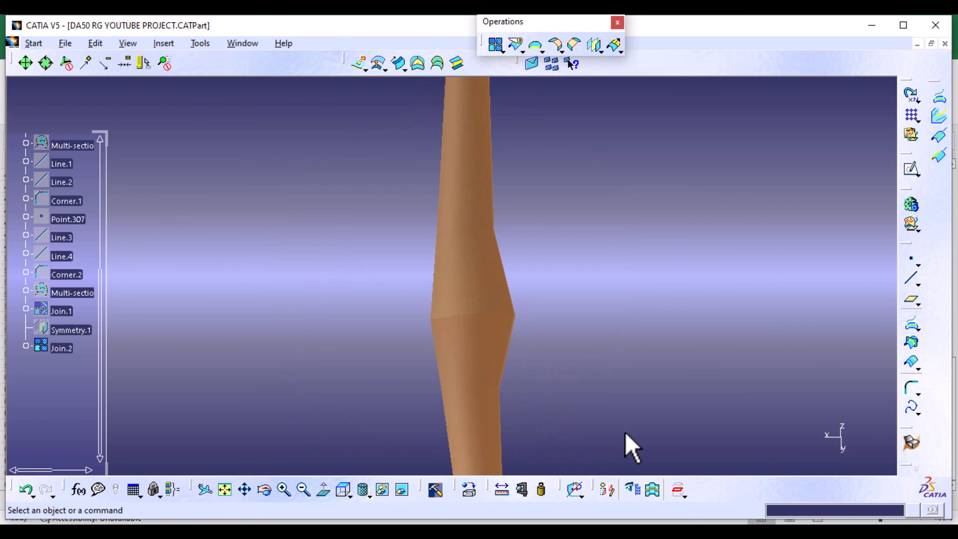
middle_click_drag(612, 368, 547, 396)
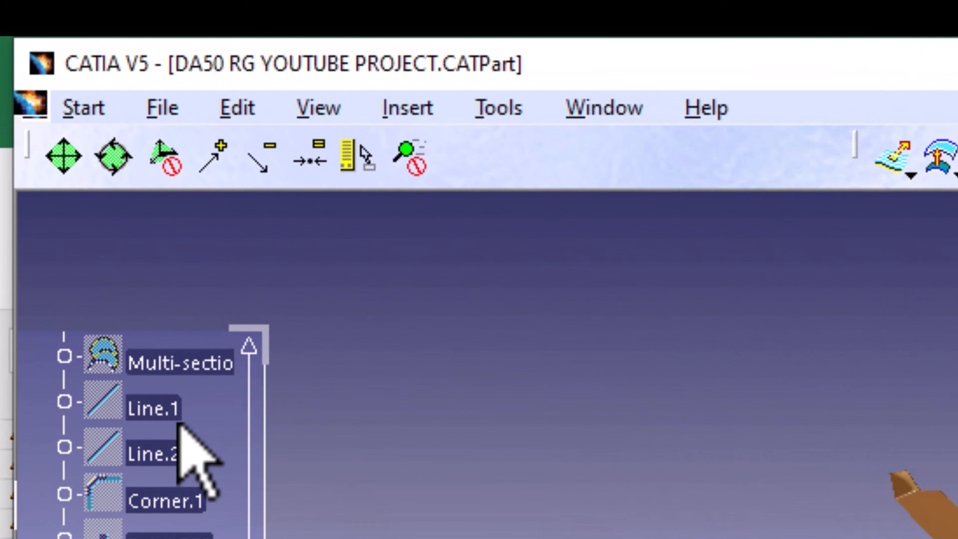
- Switch to the Part Design workbench
left_click(78, 107)
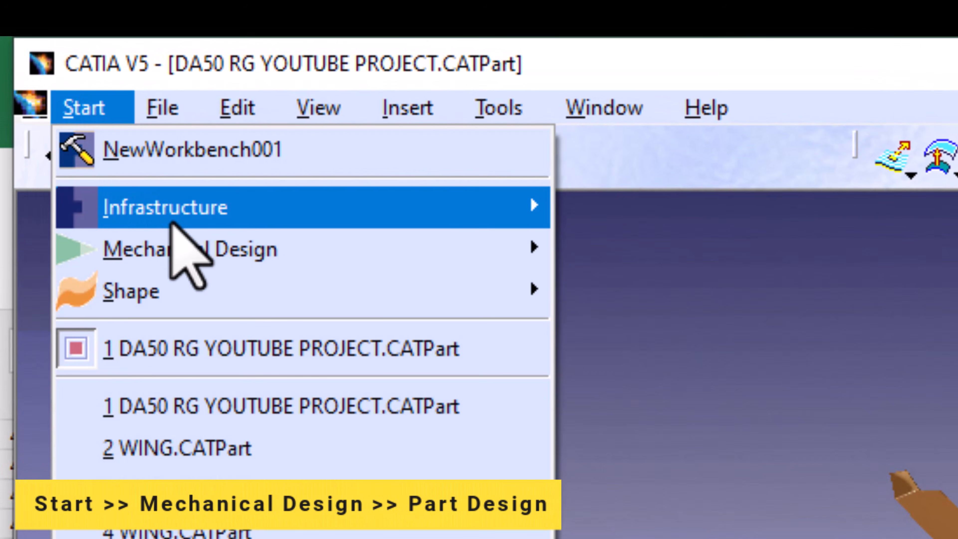
mouse_move(451, 254)
left_click(662, 264)
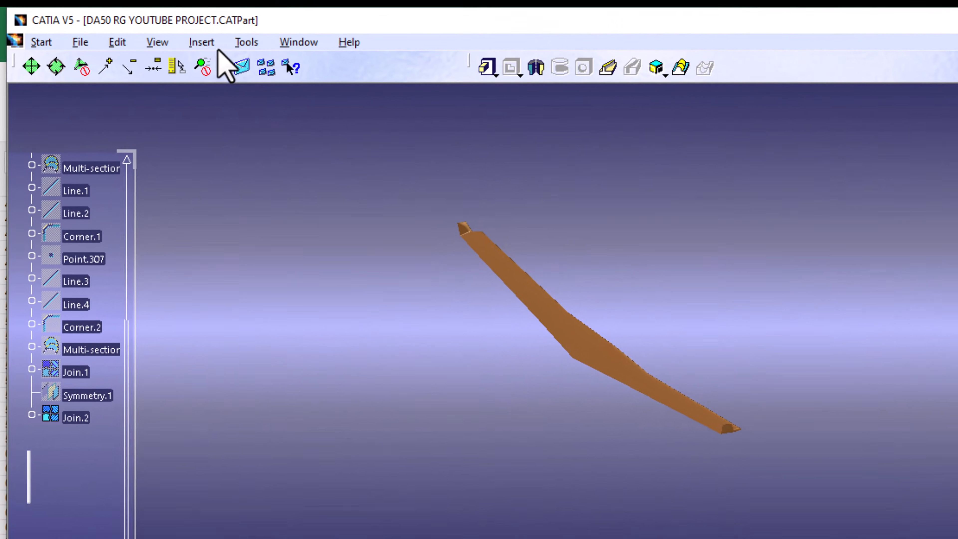
- Create a solid in the PartBody from the joined full-wing surface with the Close Surface feature
left_click(163, 43)
mouse_move(371, 367)
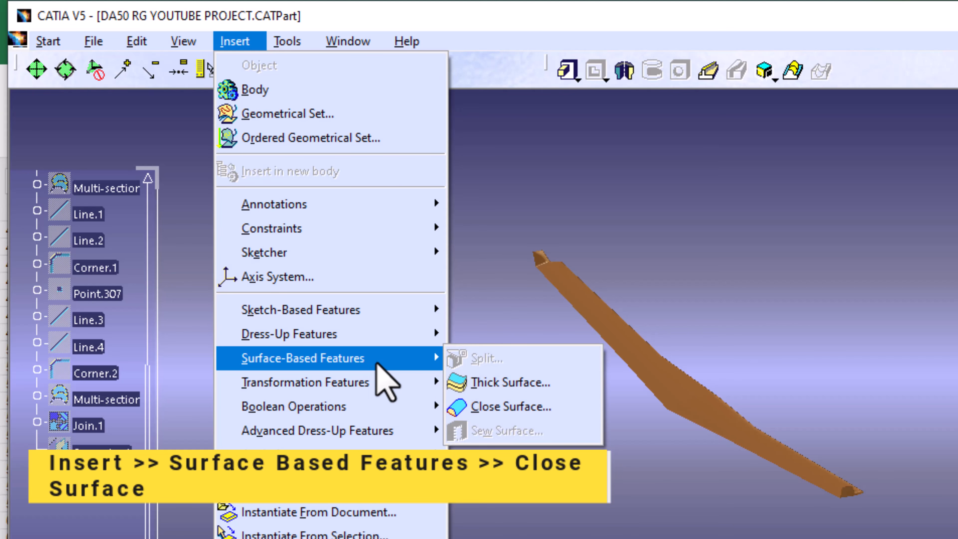
left_click(517, 411)
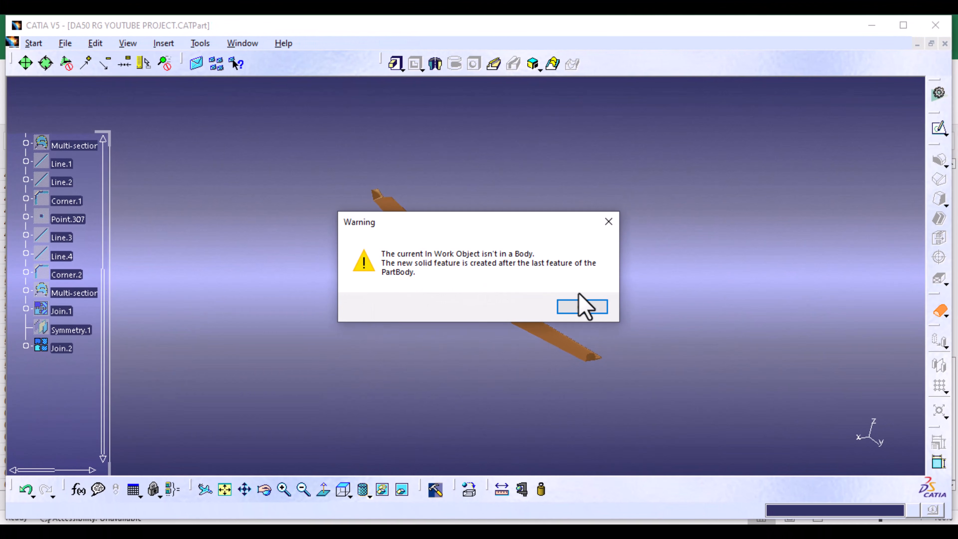
left_click(582, 307)
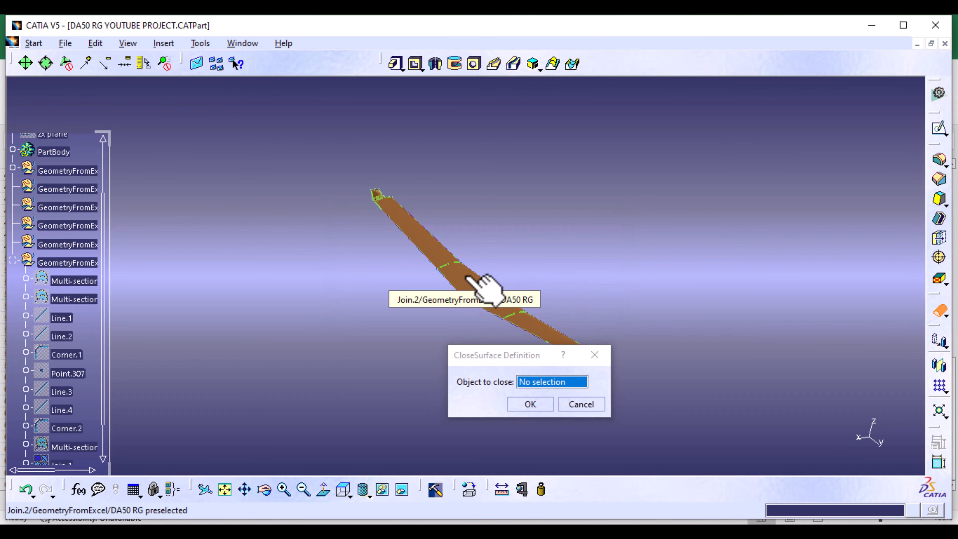
left_click(466, 278)
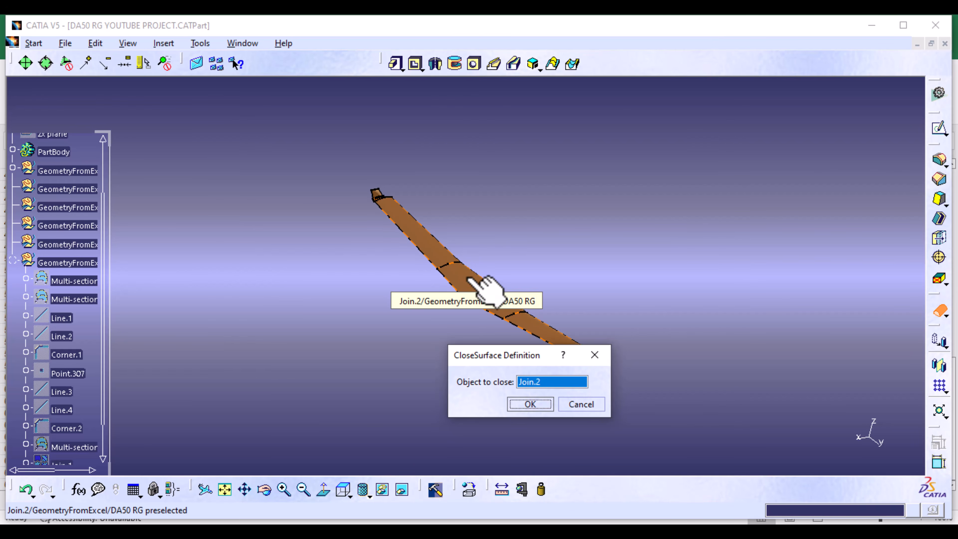
left_click(528, 405)
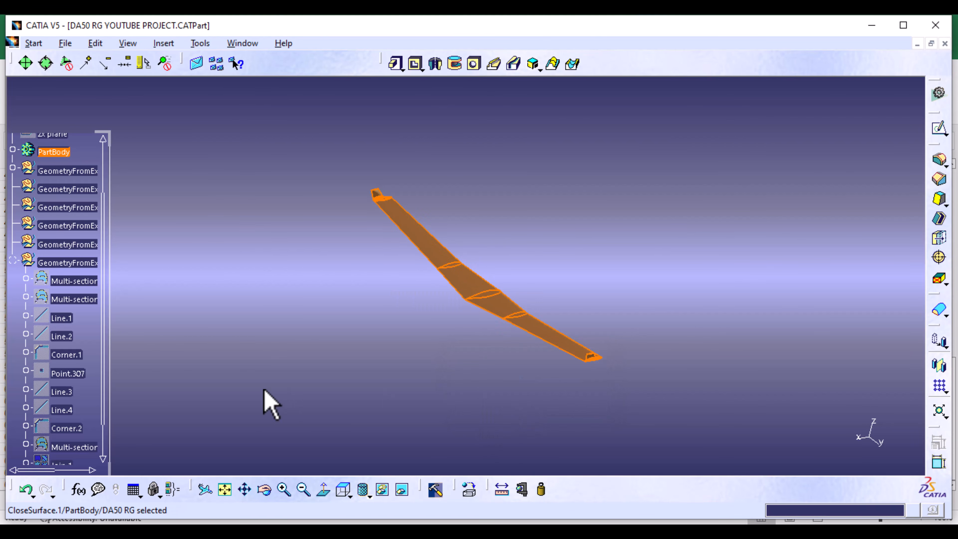
- Collapse the last GeometryFromExcel set in the tree and hide it so only the solid wing is displayed
left_click(13, 260)
right_click(53, 263)
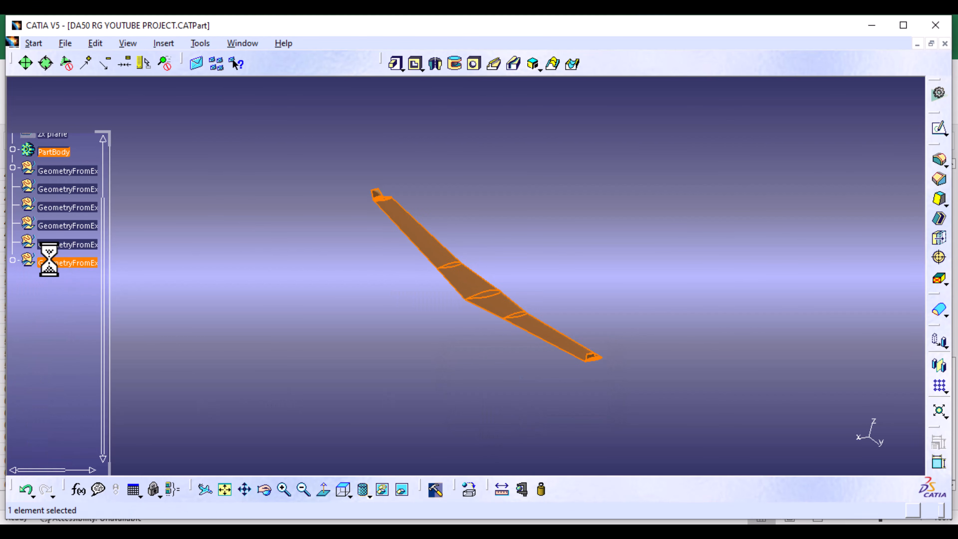
left_click(90, 280)
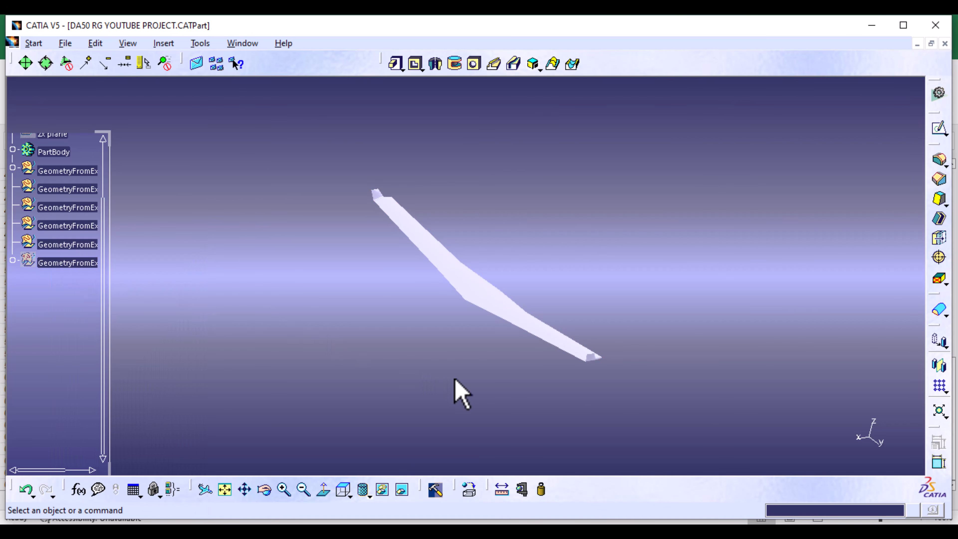
- Show the hidden GeometryFromExcel set with the painted wing surfaces again
middle_click_drag(463, 379, 556, 432)
right_click(54, 243)
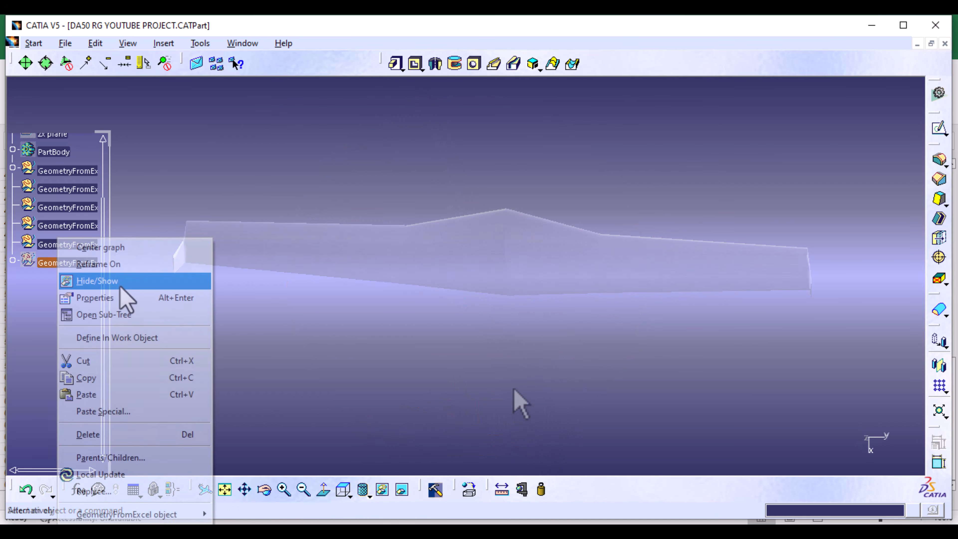
left_click(121, 286)
- Examine the full wing's planform, winglets and dihedral from above and in the standard left and front views
middle_click_drag(571, 281, 447, 231)
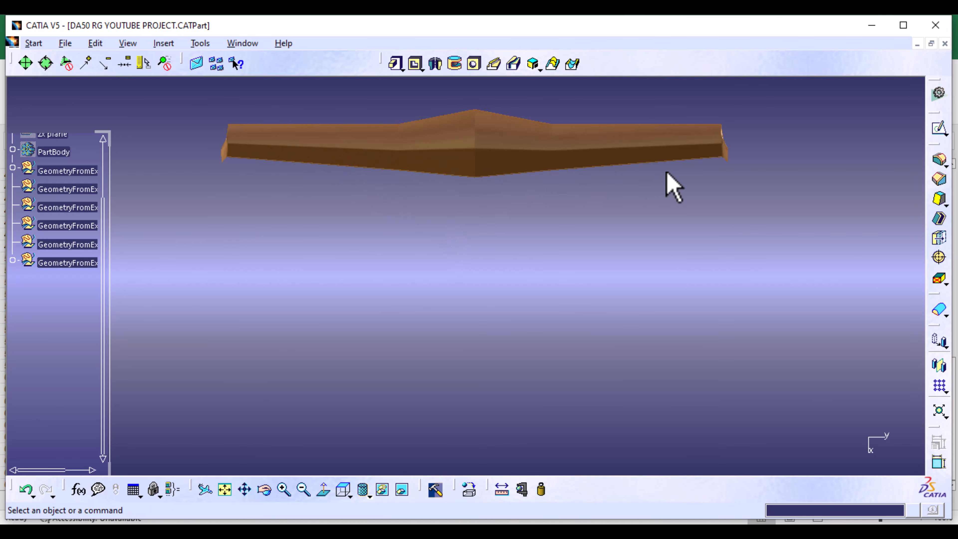
left_click(350, 495)
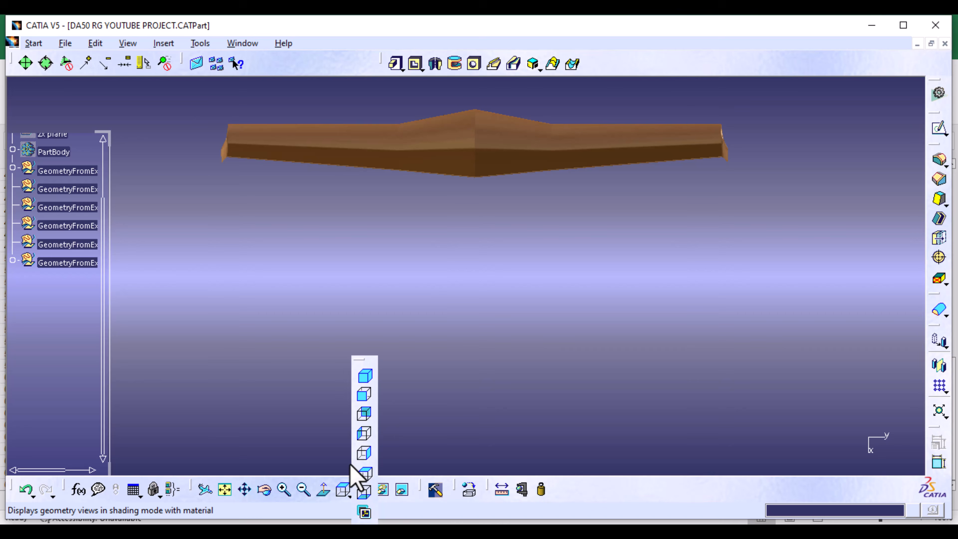
left_click(365, 438)
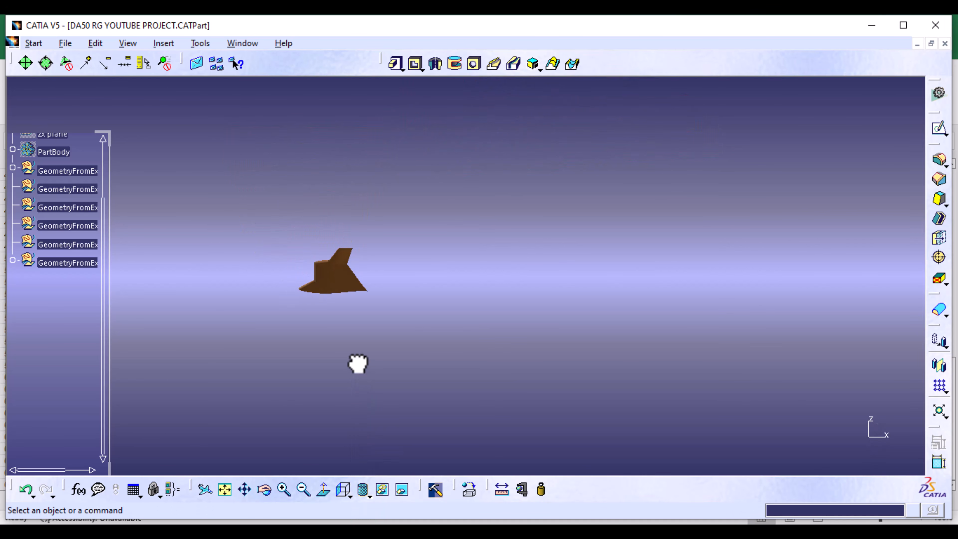
middle_click_drag(406, 294, 553, 248)
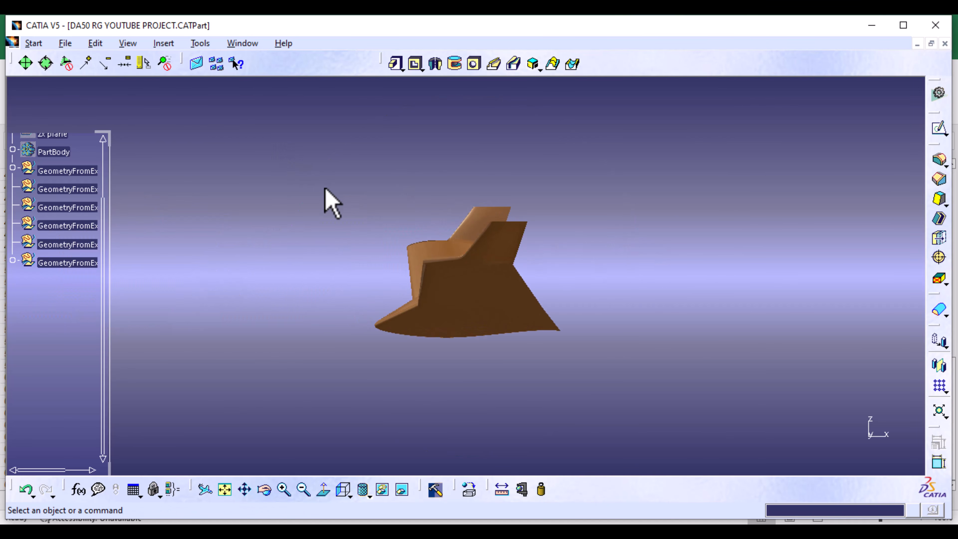
mouse_move(325, 188)
middle_mouse_down()
mouse_move(329, 231)
mouse_move(312, 259)
mouse_move(313, 231)
mouse_move(346, 207)
mouse_move(387, 199)
mouse_move(355, 216)
mouse_move(334, 205)
middle_mouse_up()
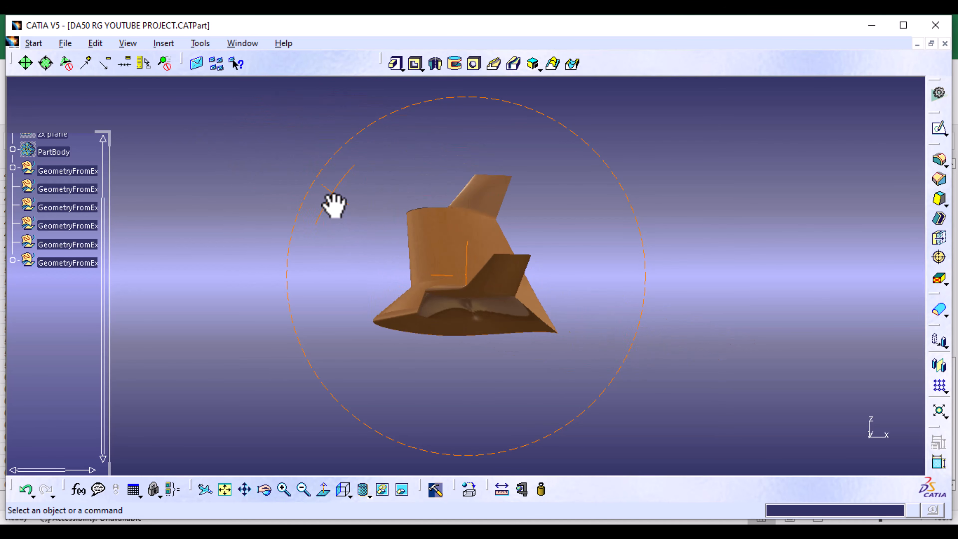
left_click(350, 496)
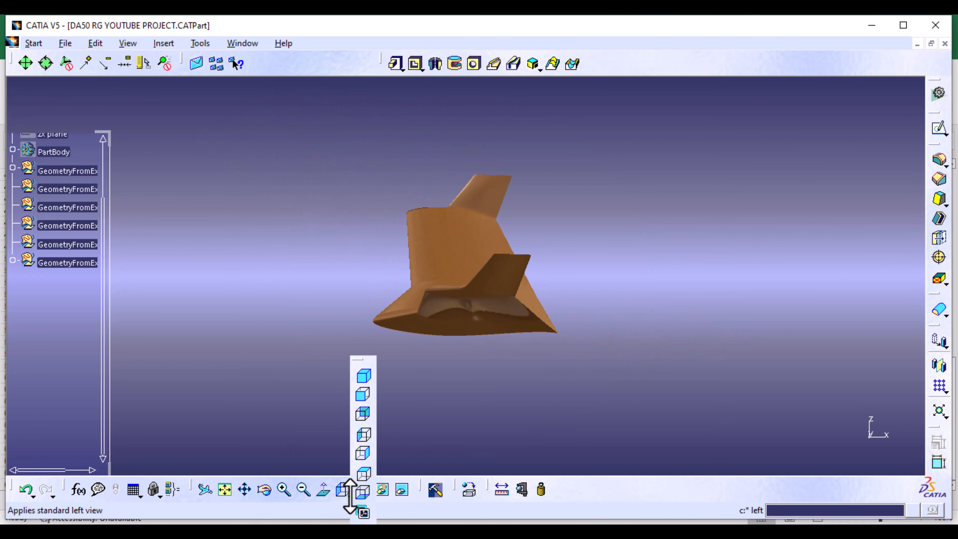
left_click(365, 396)
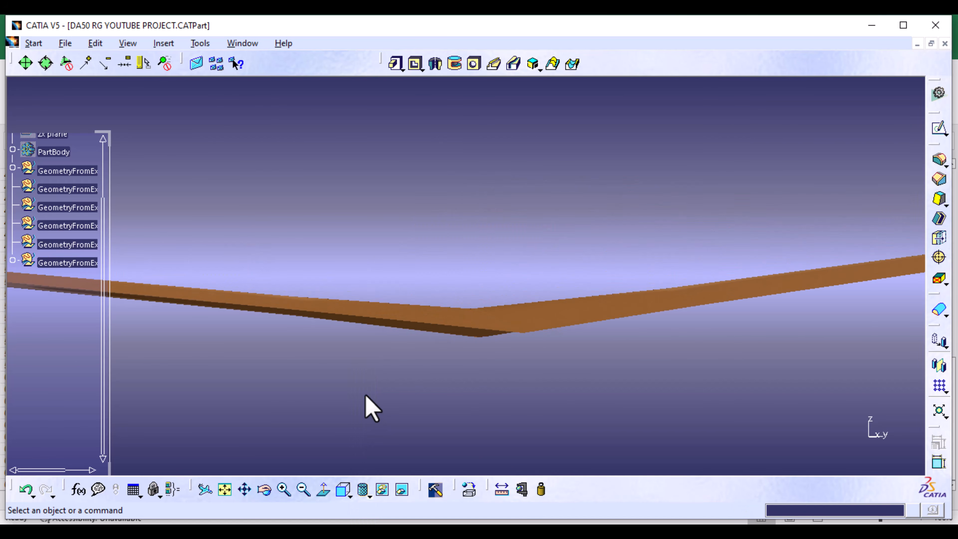
middle_click_drag(637, 223, 618, 305)
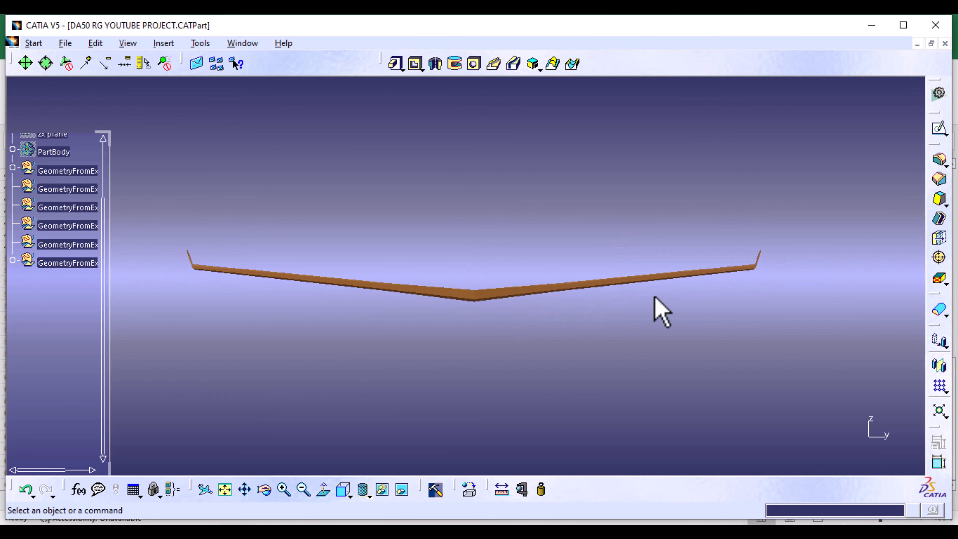